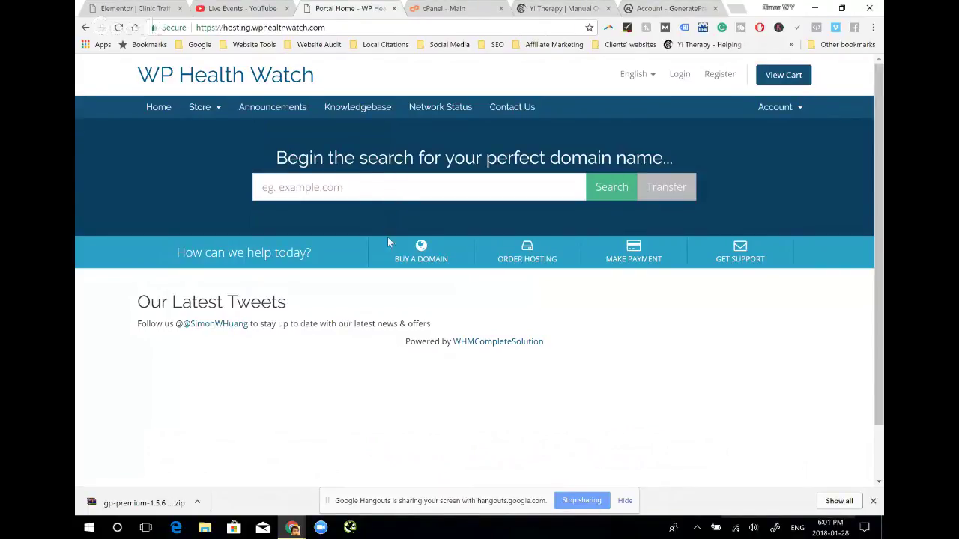
# Search for downtowntorontowebsite.com and confirm it is available for $14.95USD.
pyautogui.click(378, 197)
pyautogui.write('downtown')
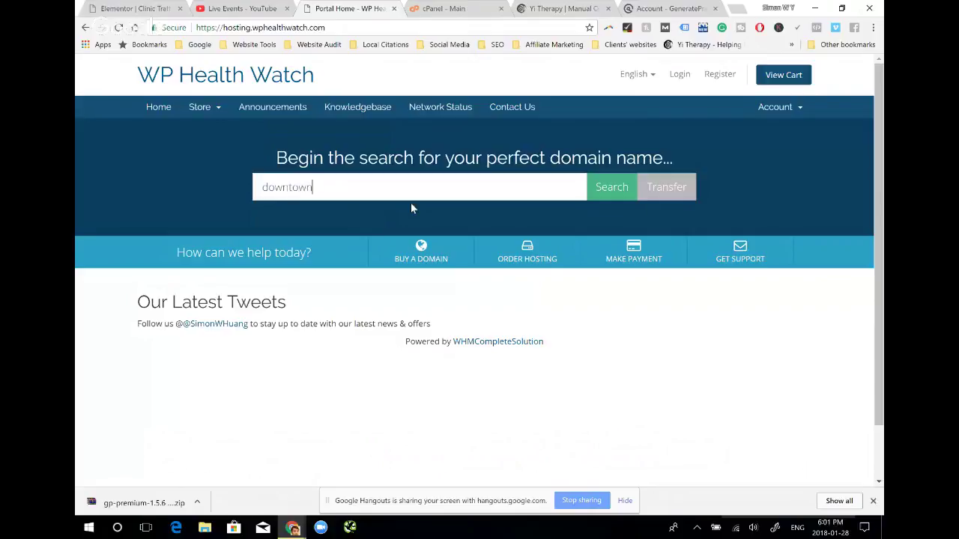
pyautogui.write('torontowebsite.com')
pyautogui.press('Return')
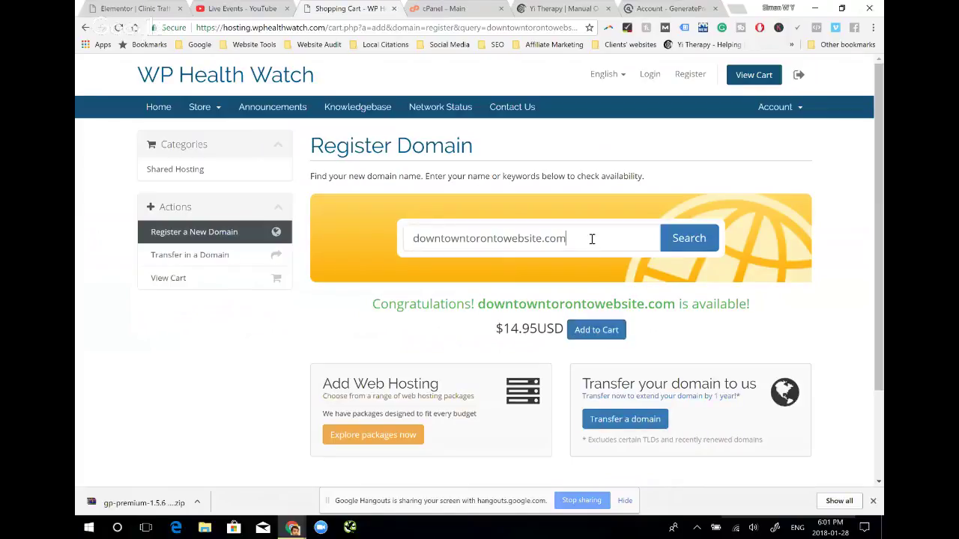
pyautogui.click(558, 8)
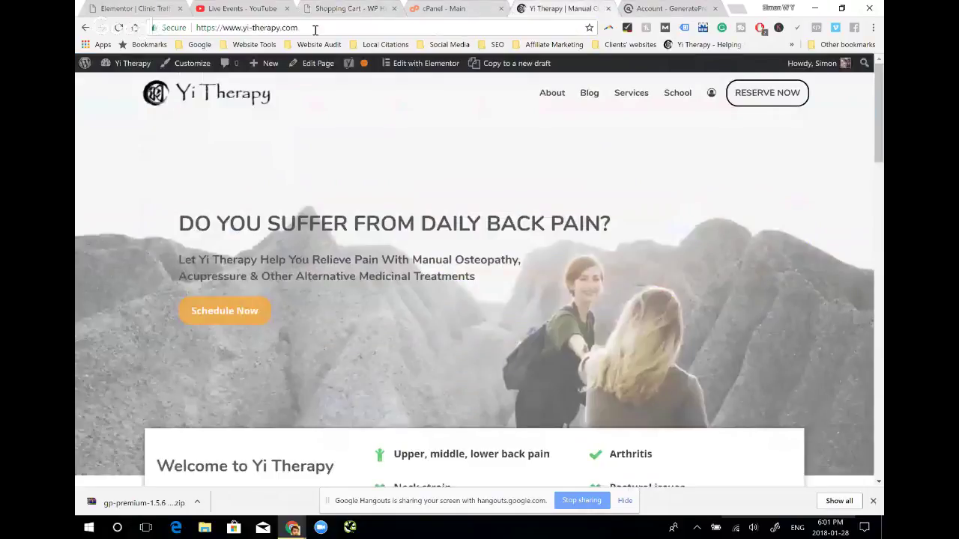
pyautogui.click(314, 30)
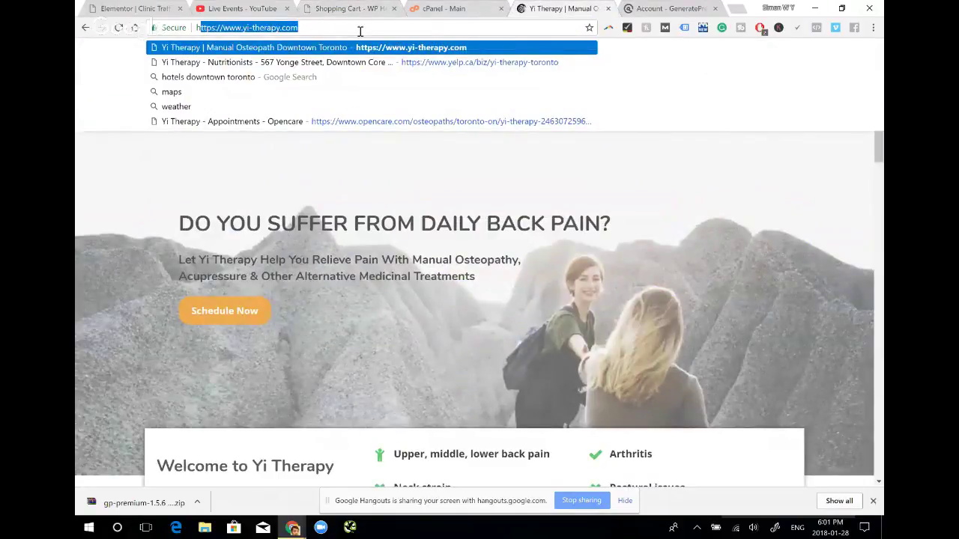
pyautogui.click(254, 8)
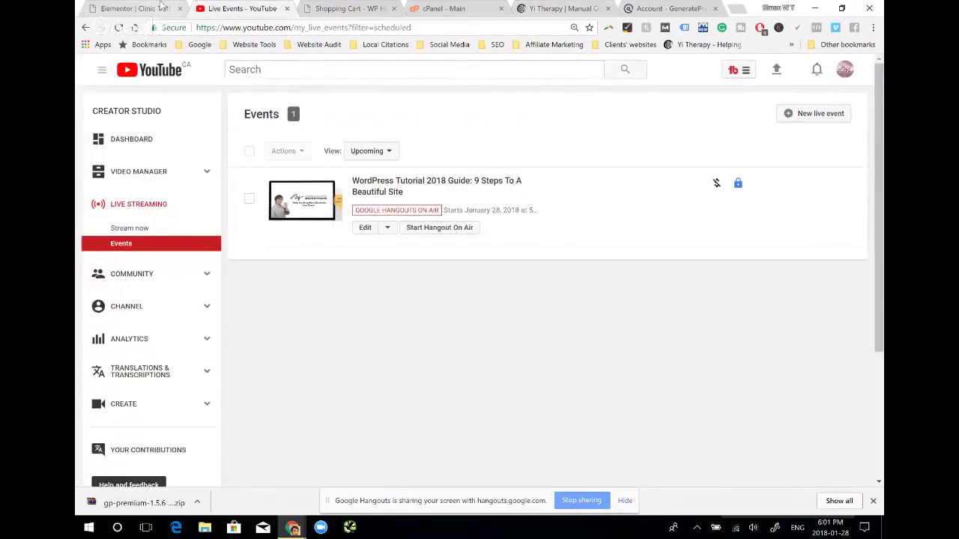
pyautogui.click(681, 6)
pyautogui.click(562, 9)
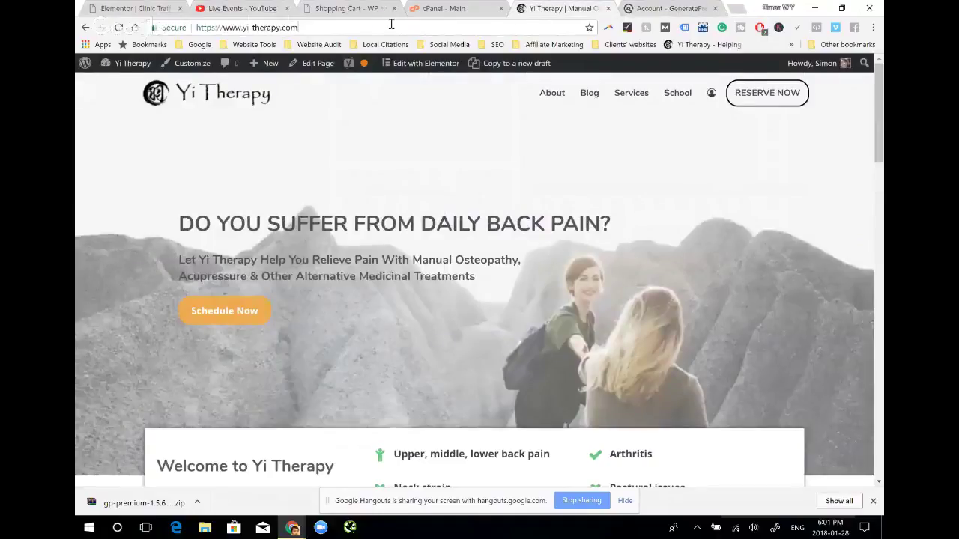
pyautogui.click(350, 6)
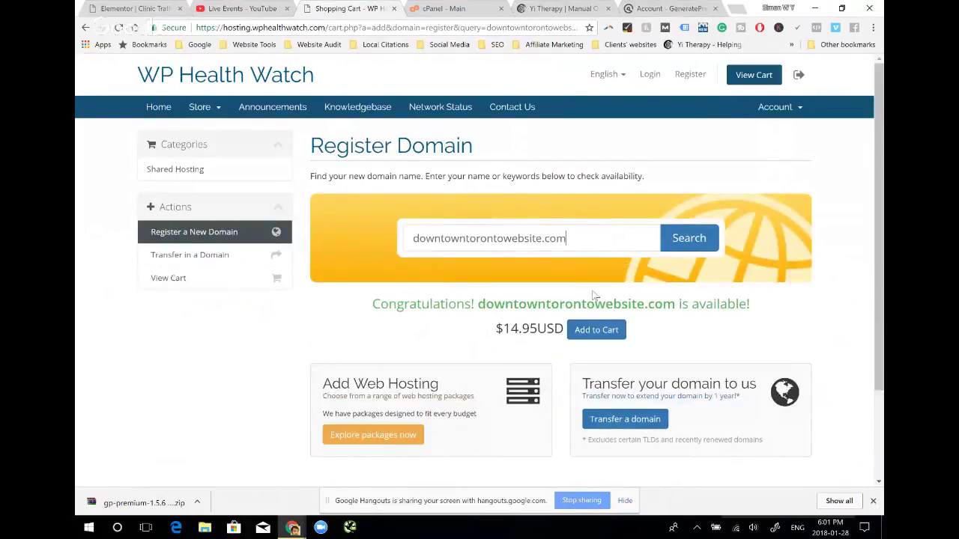
# Add downtowntorontowebsite.com to the cart and order the $7.95/mo Starter hosting plan.
pyautogui.click(588, 336)
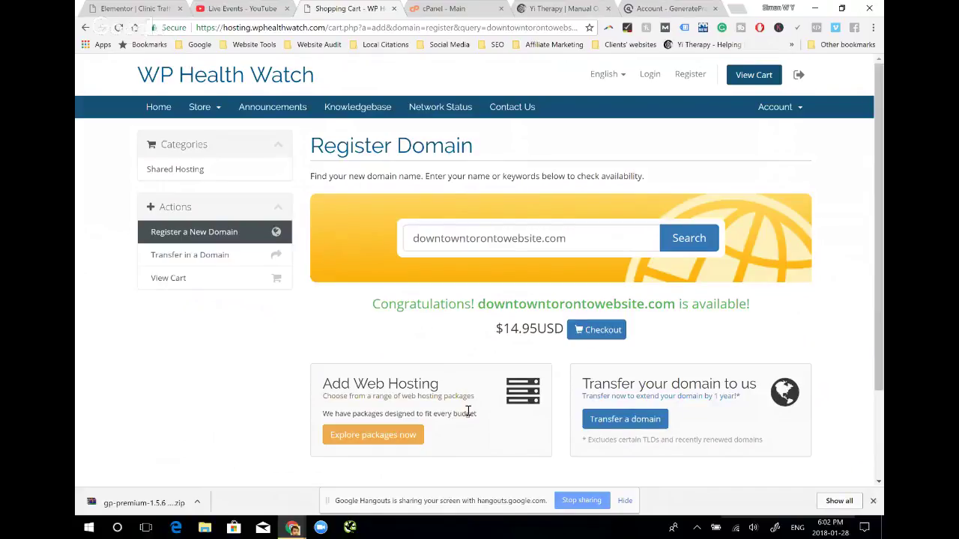
pyautogui.click(376, 433)
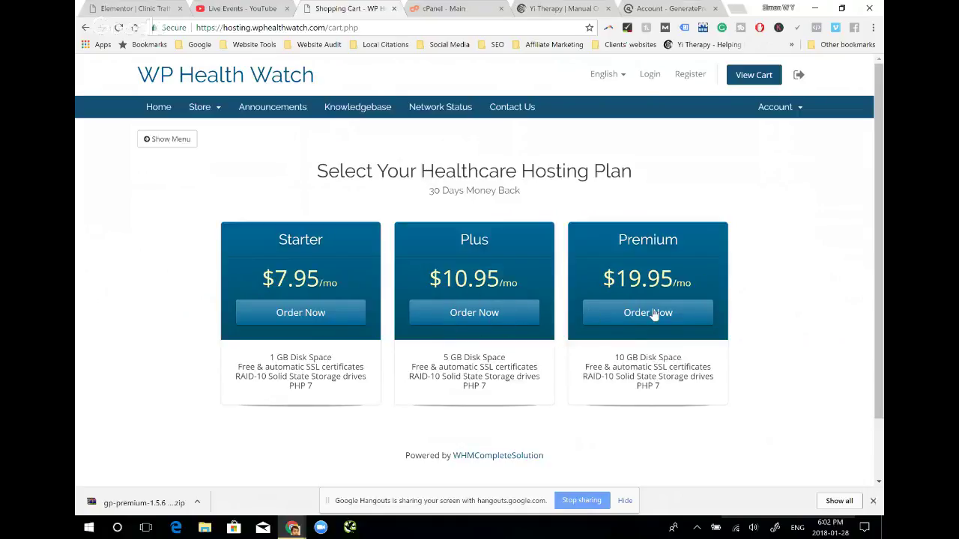
pyautogui.click(317, 327)
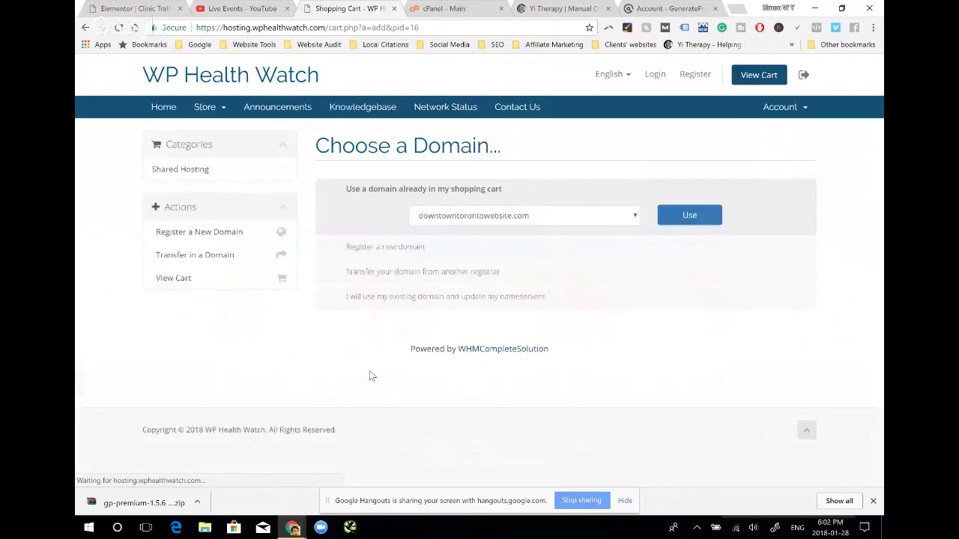
# Use the cart's domain, pick $142.20USD triennial billing, and add the RapidSSL certificate.
pyautogui.click(682, 223)
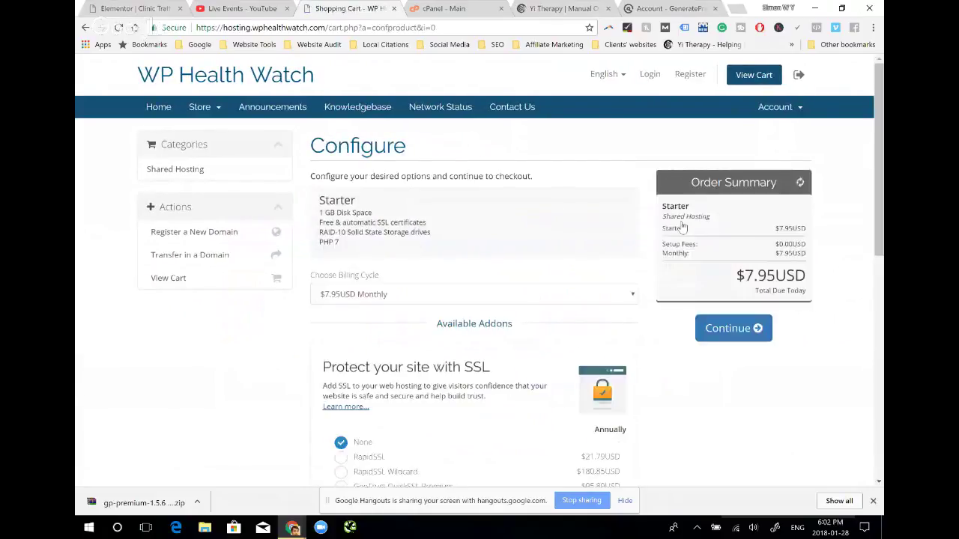
pyautogui.scroll(-1, 682, 225)
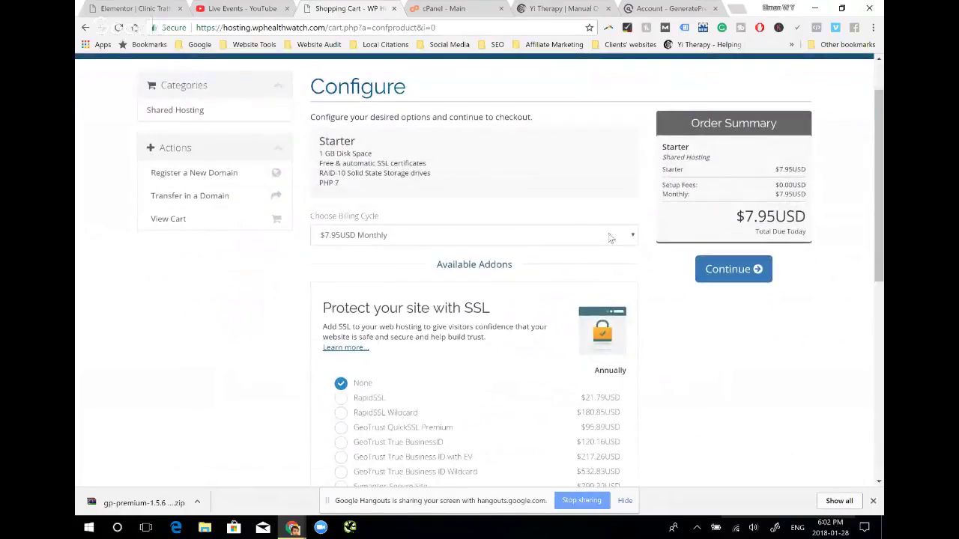
pyautogui.click(611, 238)
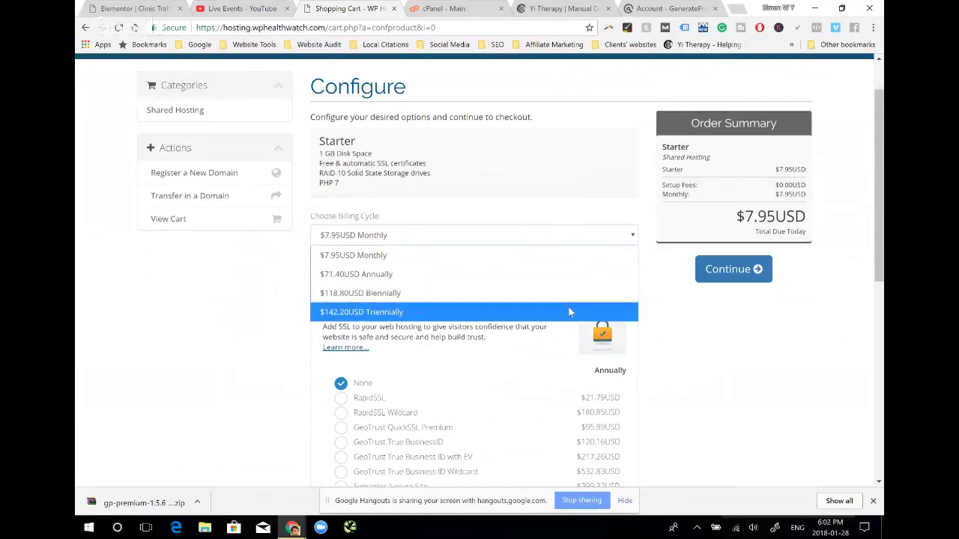
pyautogui.click(569, 313)
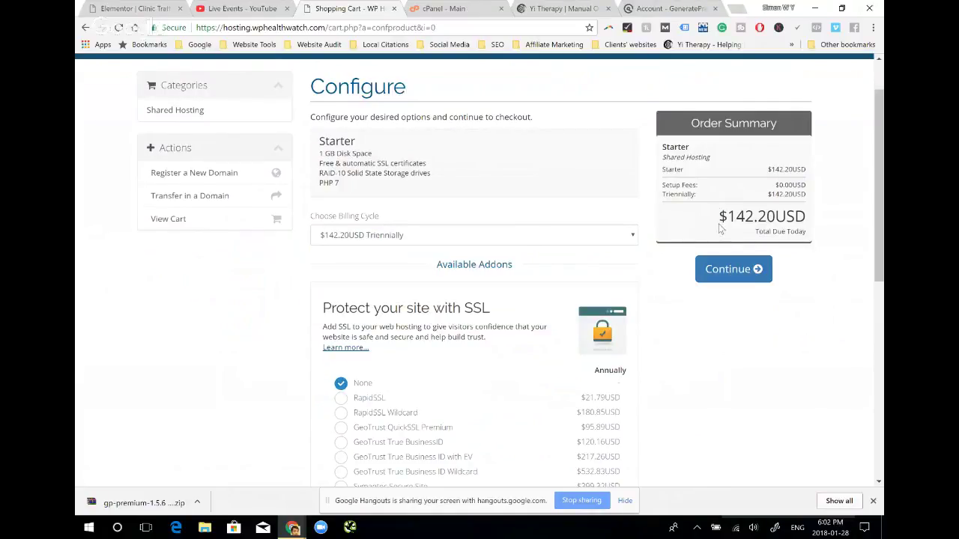
pyautogui.scroll(-2, 692, 233)
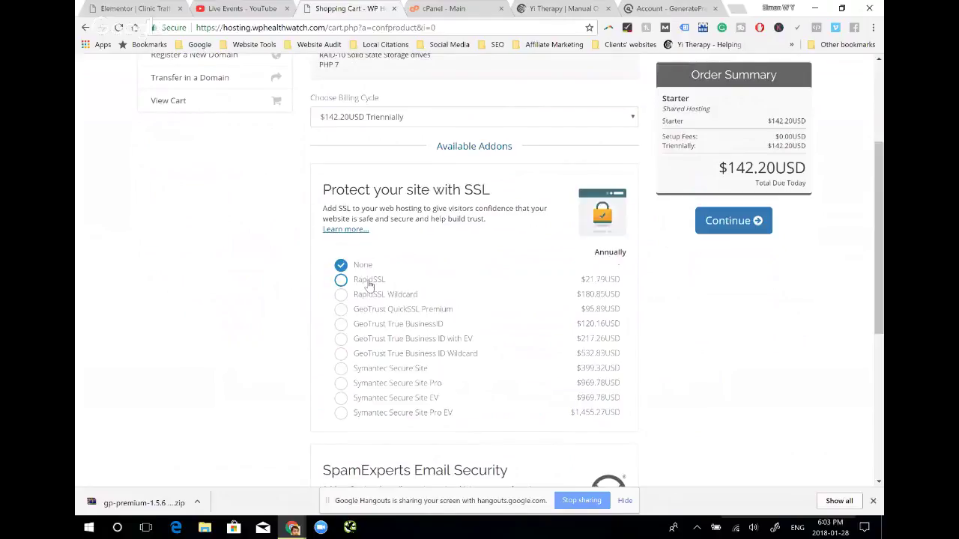
pyautogui.click(369, 282)
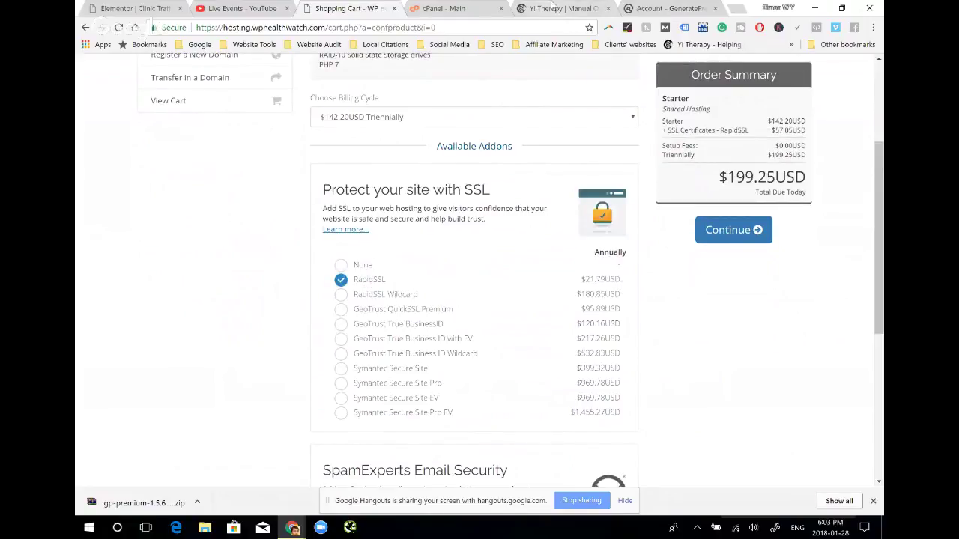
pyautogui.click(584, 6)
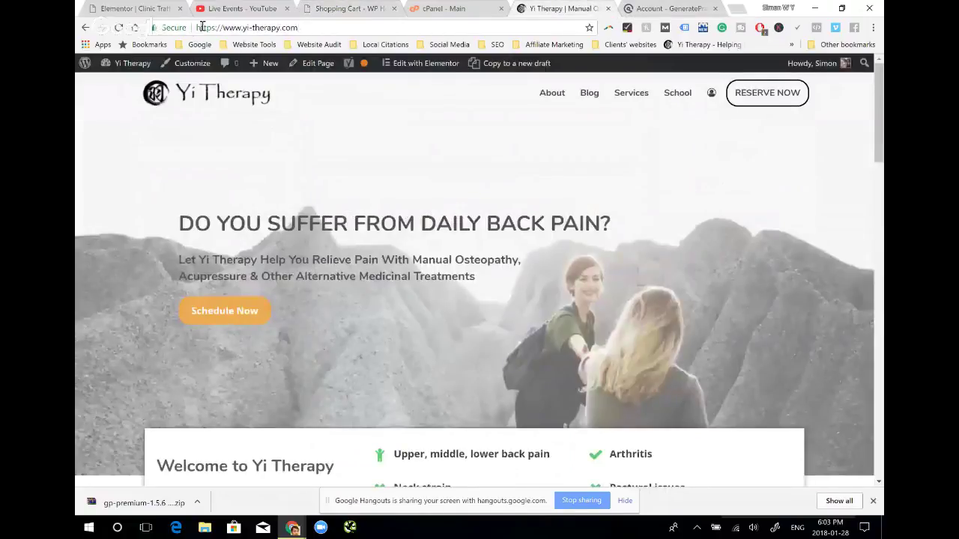
pyautogui.moveTo(221, 28); pyautogui.dragTo(196, 29)
pyautogui.click(227, 75)
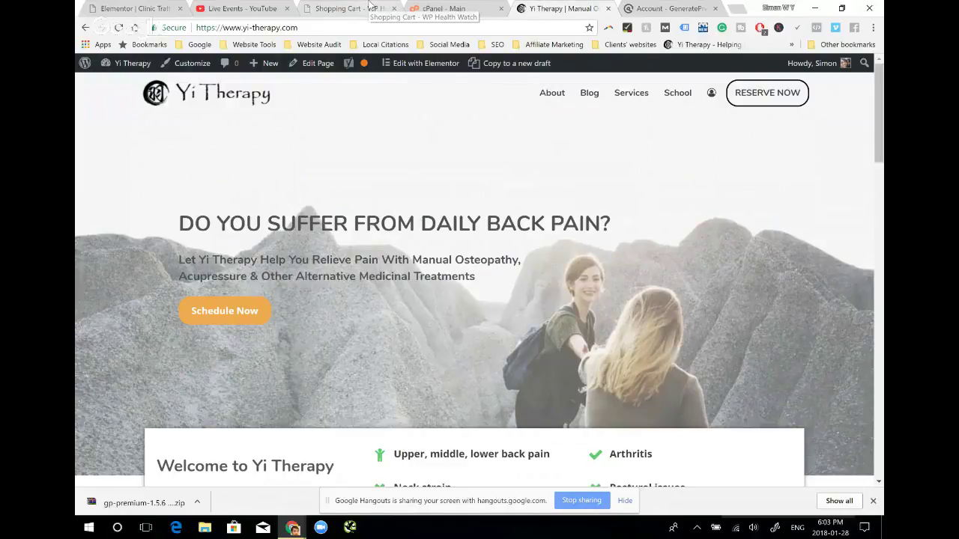
pyautogui.click(371, 7)
# Continue past the add-ons and review the $214.20USD cart.
pyautogui.scroll(1, 590, 243)
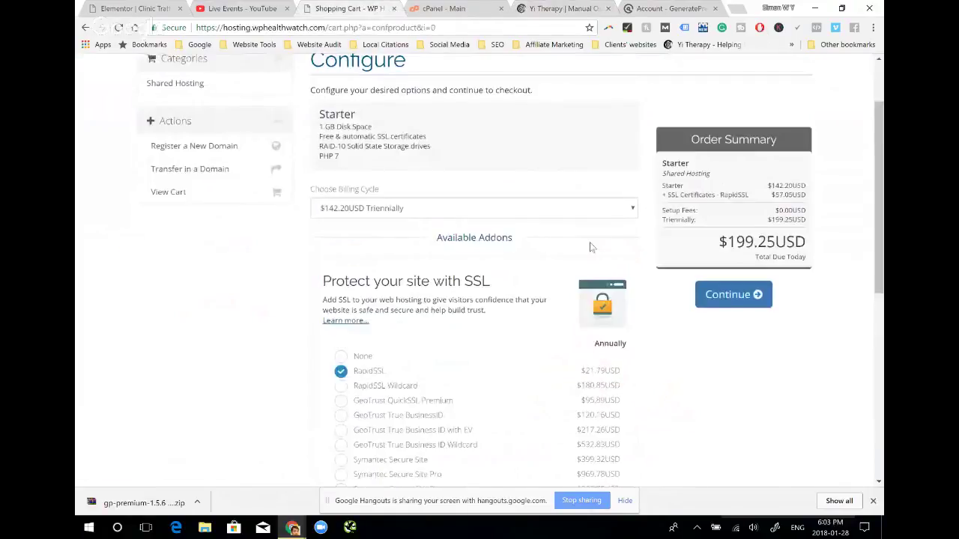
pyautogui.scroll(-5, 589, 242)
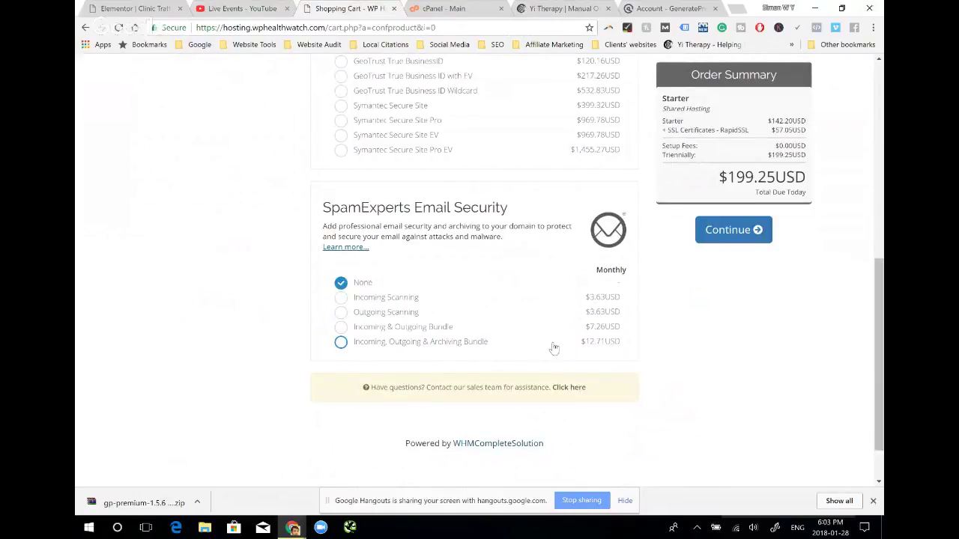
pyautogui.scroll(1, 555, 348)
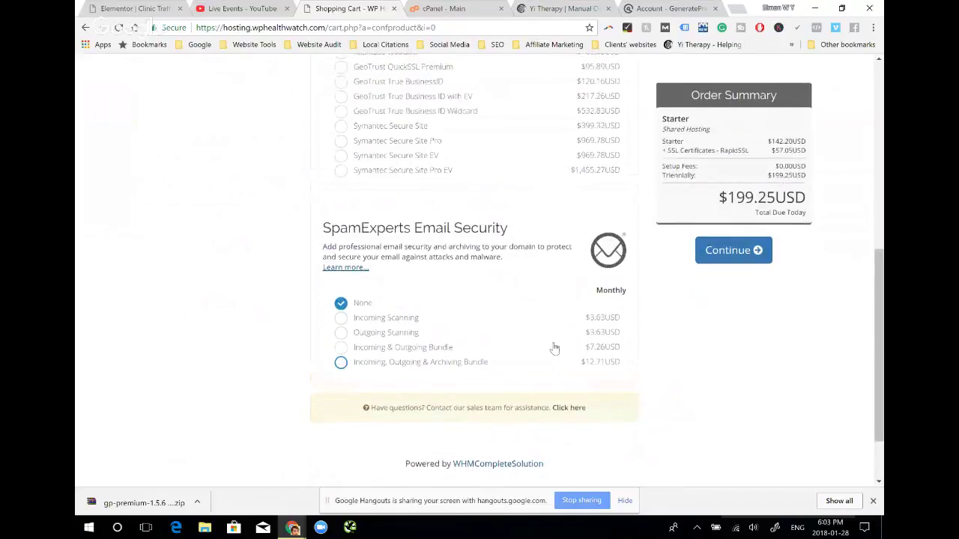
pyautogui.scroll(5, 554, 348)
pyautogui.click(716, 255)
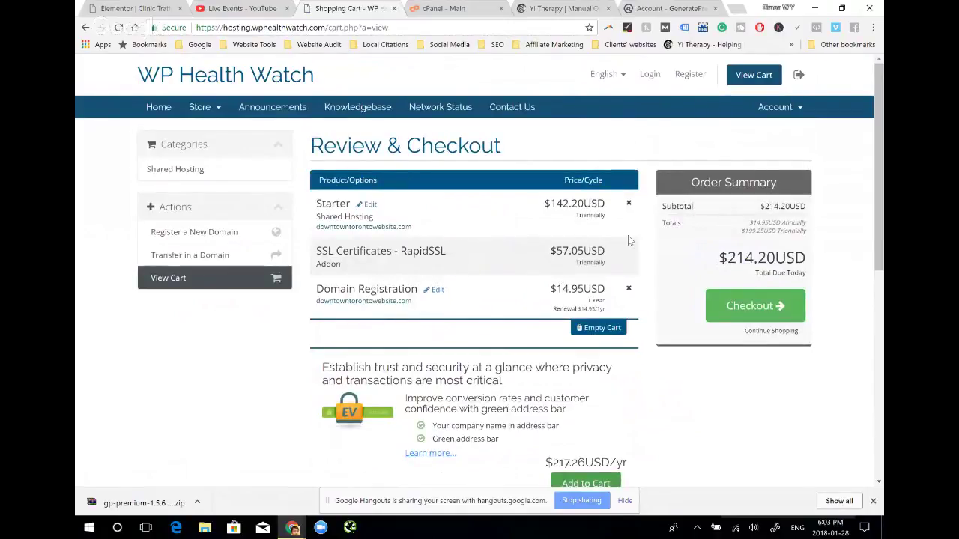
pyautogui.scroll(-1, 672, 247)
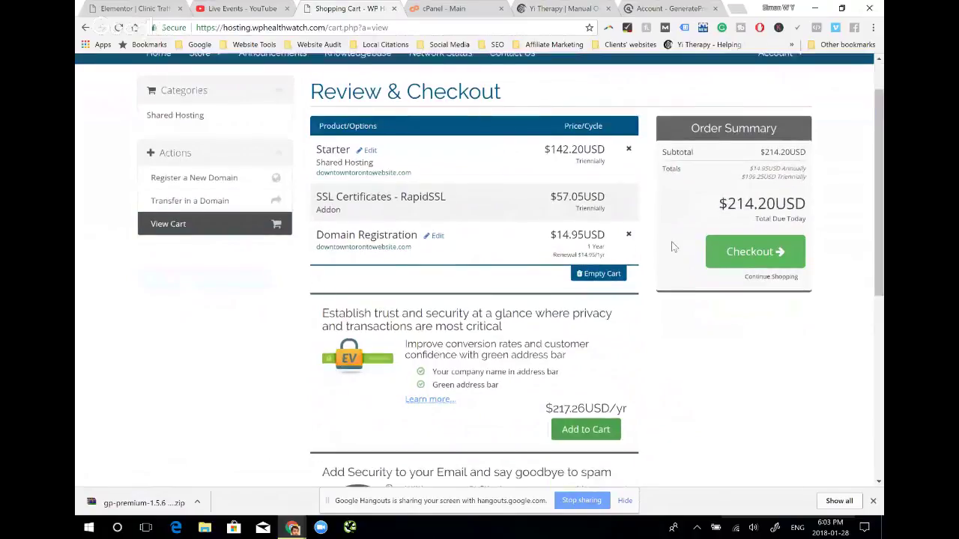
pyautogui.scroll(-1, 672, 247)
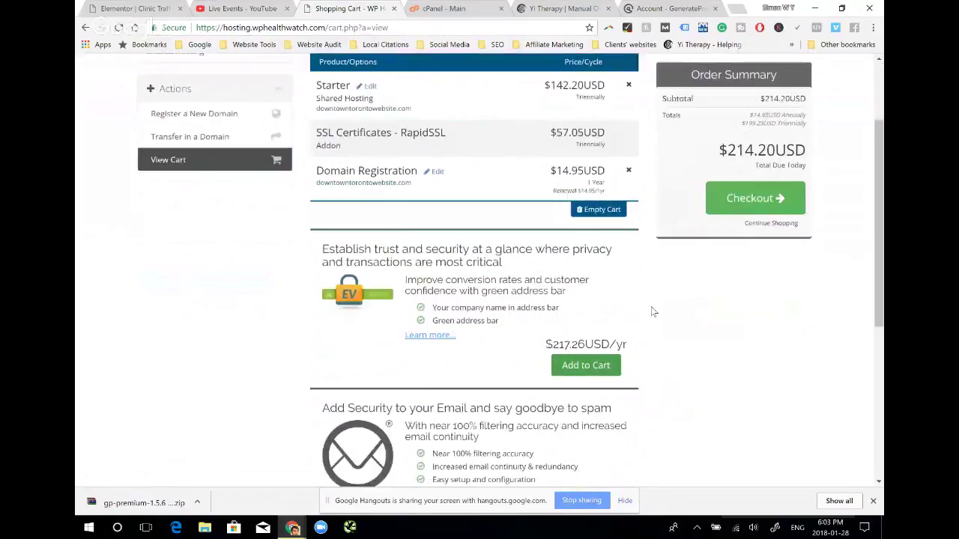
pyautogui.scroll(2, 658, 305)
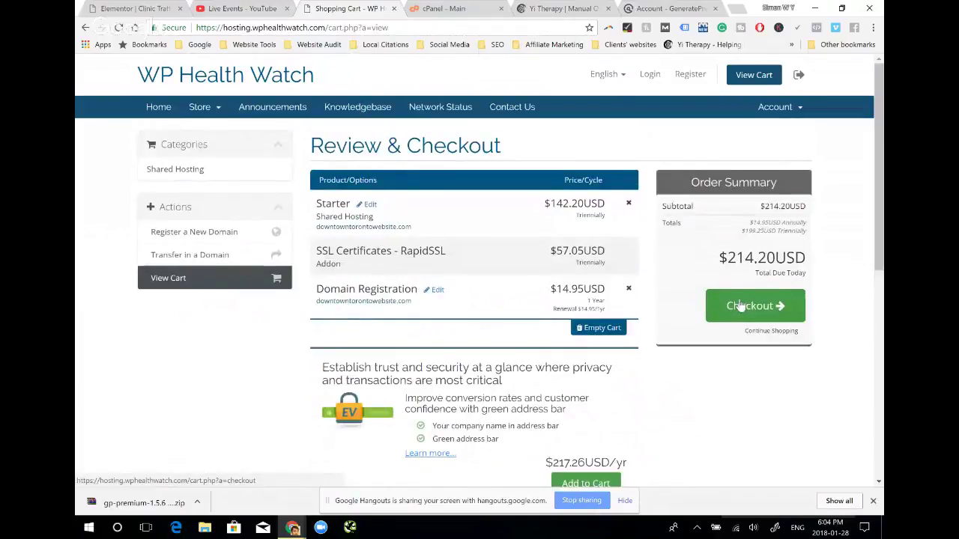
# Proceed to the checkout form and read down to Payment Details.
pyautogui.click(741, 306)
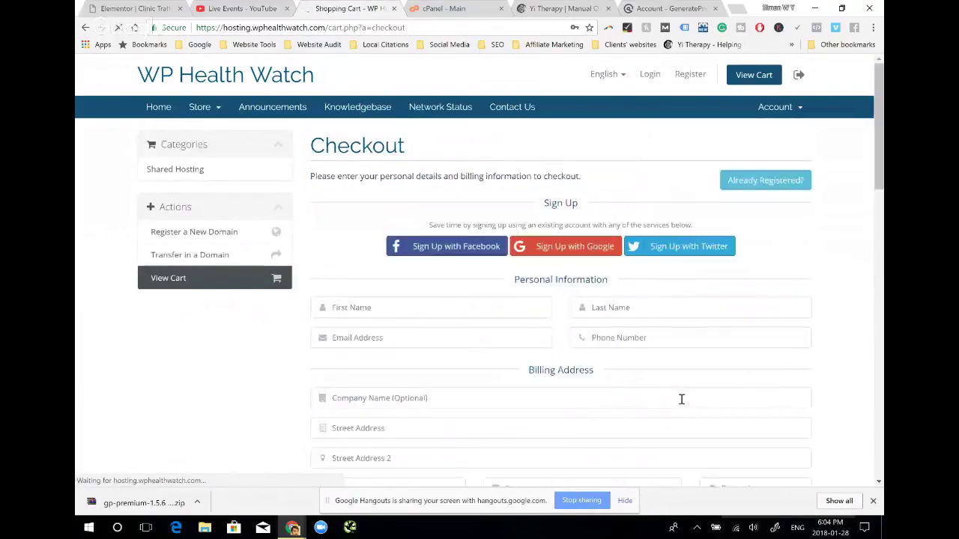
pyautogui.scroll(-2, 623, 304)
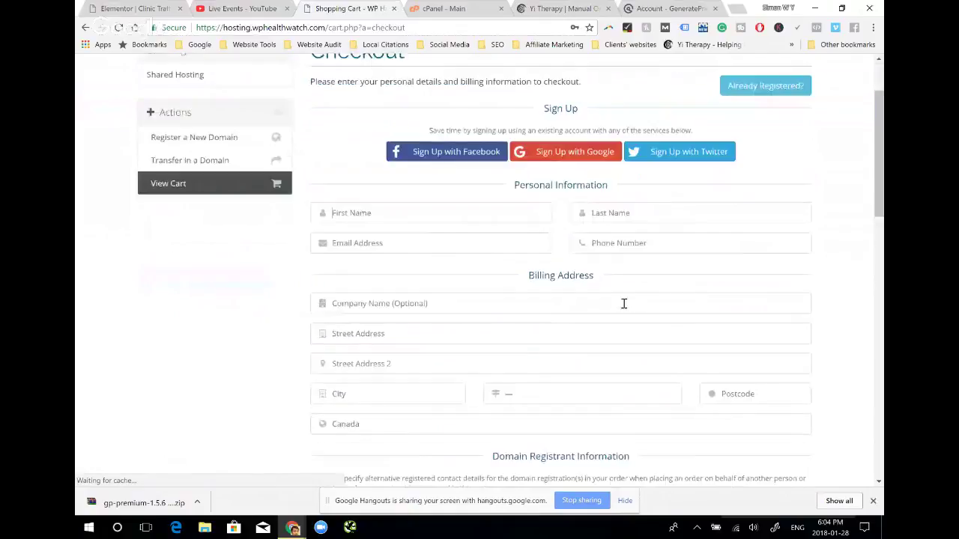
pyautogui.scroll(1, 643, 225)
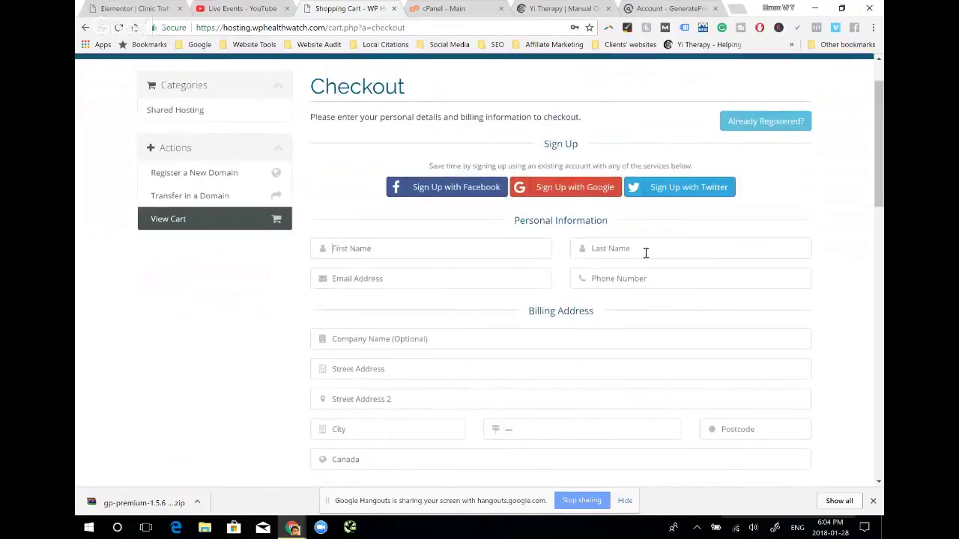
pyautogui.scroll(-10, 674, 236)
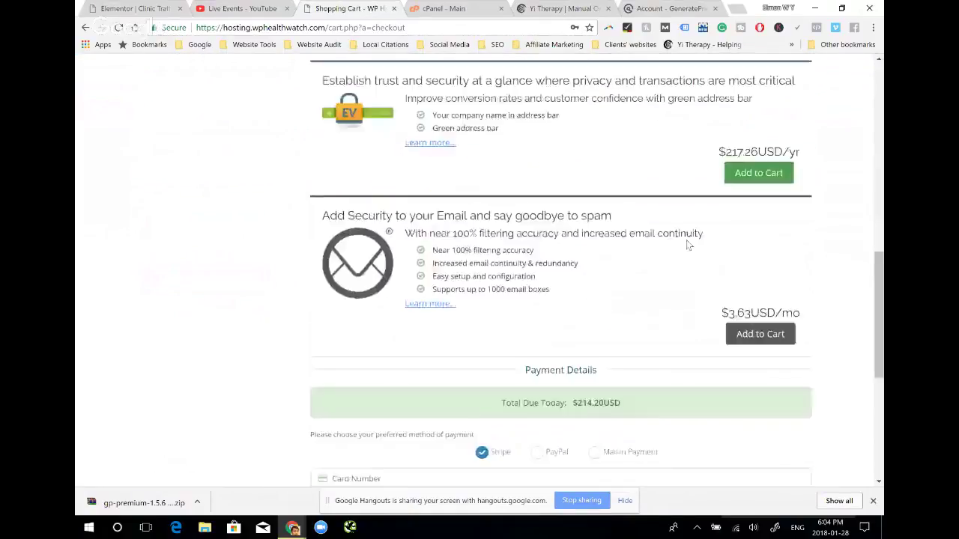
pyautogui.scroll(-5, 689, 243)
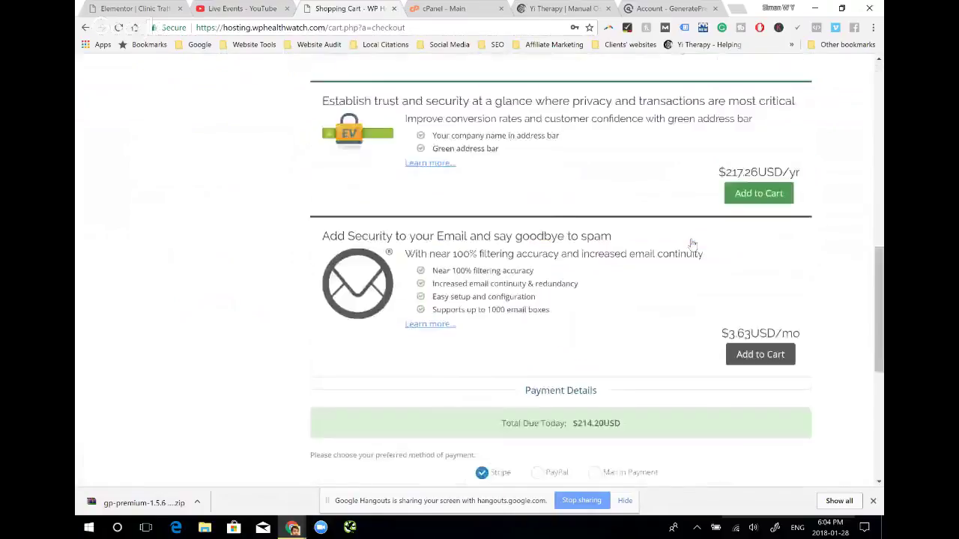
pyautogui.scroll(-5, 691, 237)
pyautogui.scroll(2, 525, 280)
pyautogui.scroll(15, 527, 234)
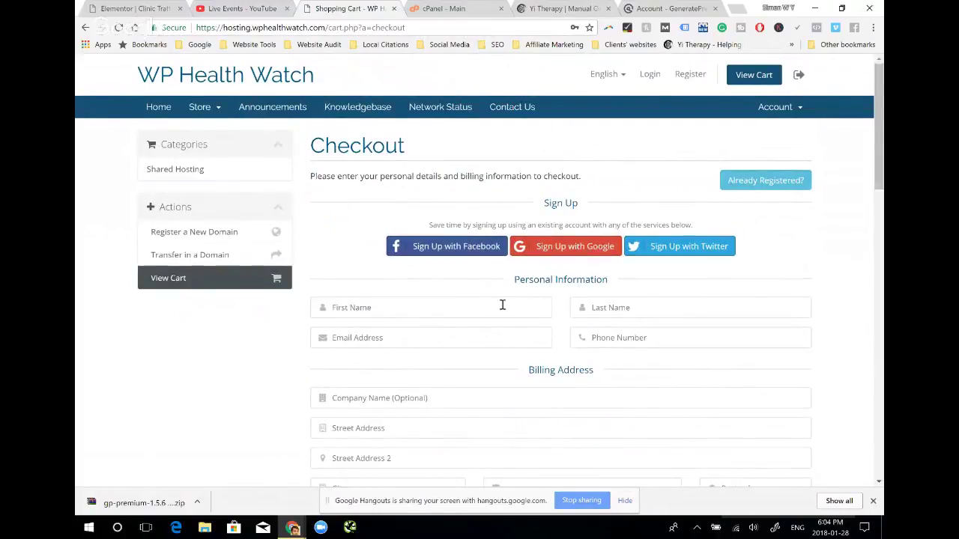
pyautogui.scroll(-1, 502, 305)
pyautogui.scroll(-4, 509, 305)
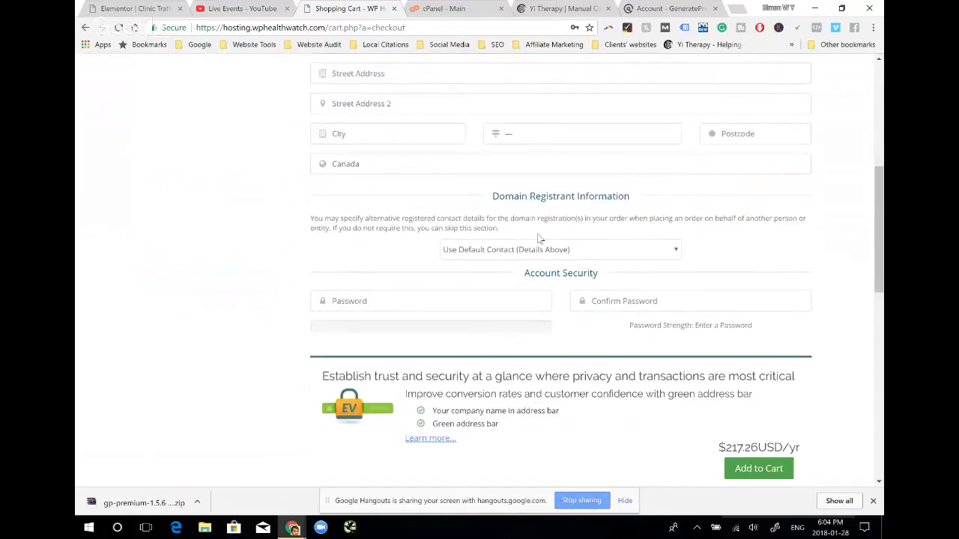
pyautogui.scroll(-3, 528, 251)
pyautogui.scroll(2, 536, 248)
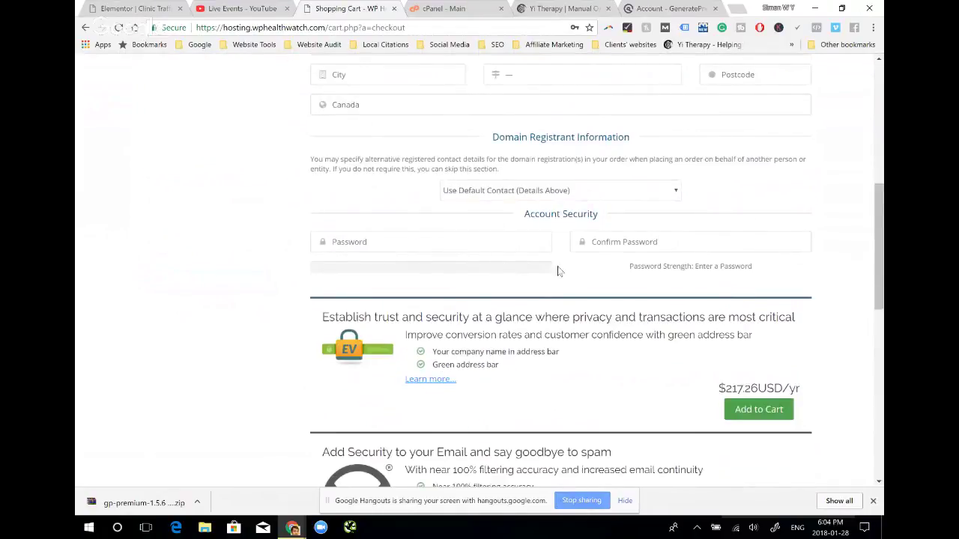
pyautogui.scroll(-4, 552, 278)
pyautogui.scroll(-2, 551, 279)
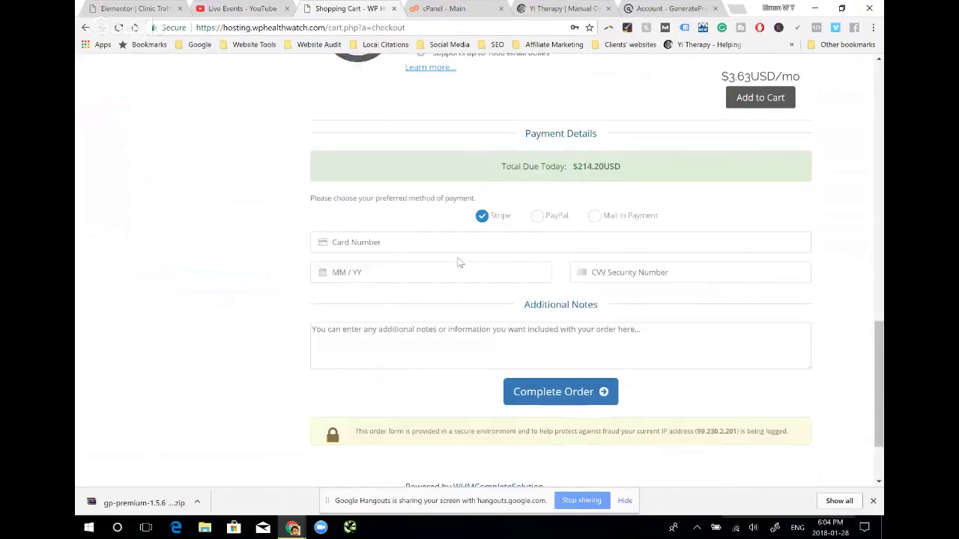
# Try PayPal and Mail in Payment, leave Stripe selected, then switch to cPanel.
pyautogui.click(539, 218)
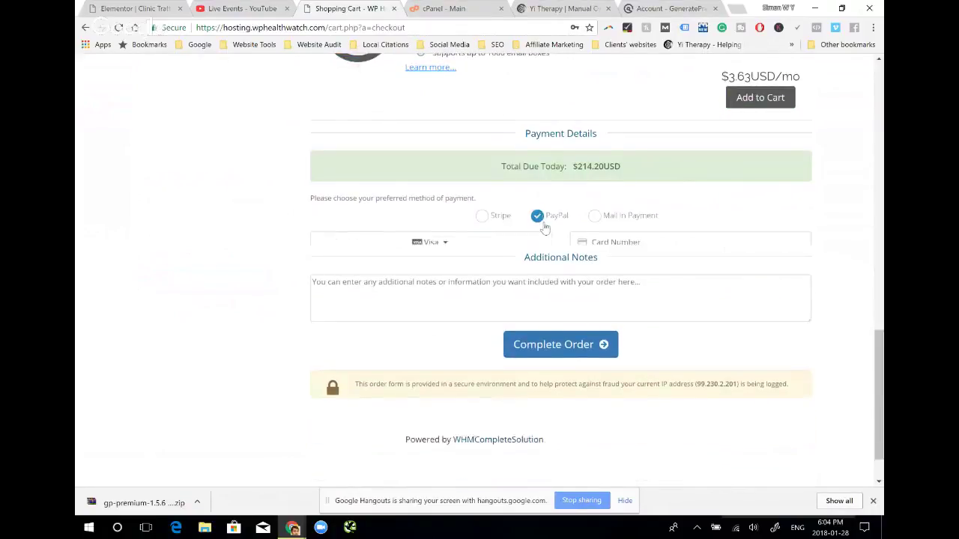
pyautogui.click(611, 218)
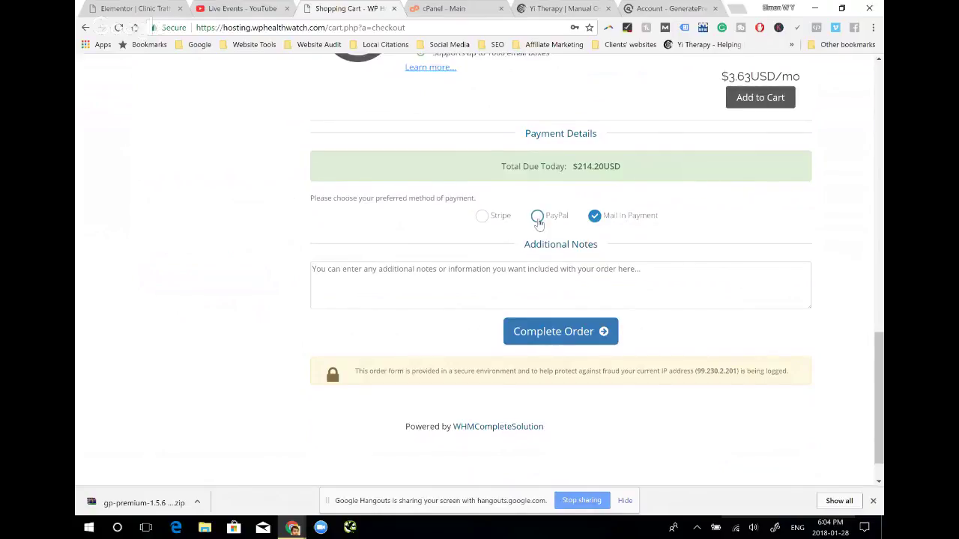
pyautogui.click(537, 217)
pyautogui.click(482, 216)
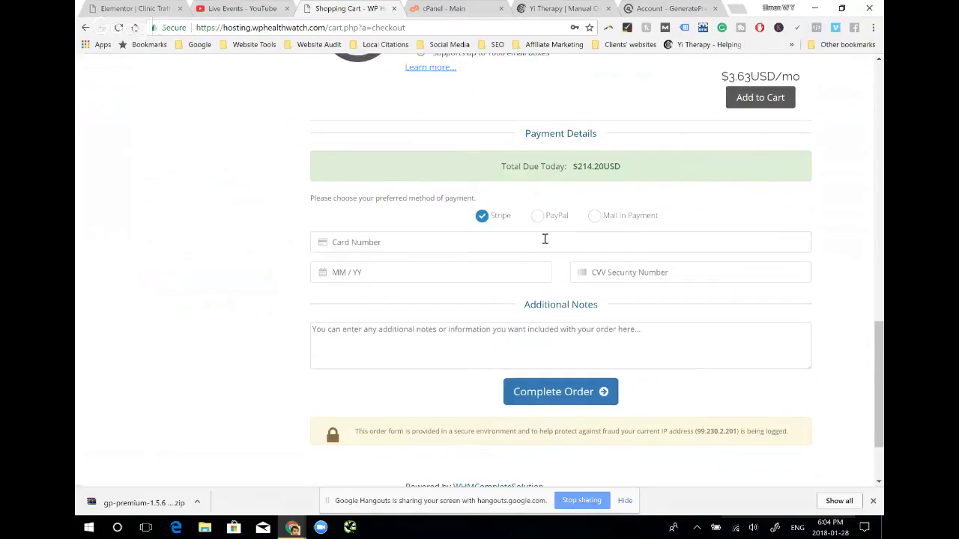
pyautogui.scroll(-1, 524, 350)
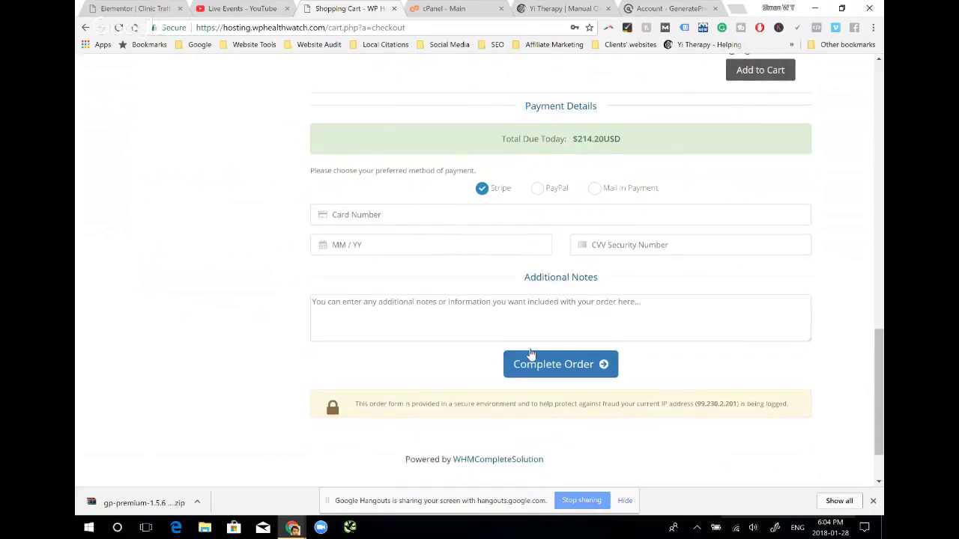
pyautogui.scroll(-1, 530, 354)
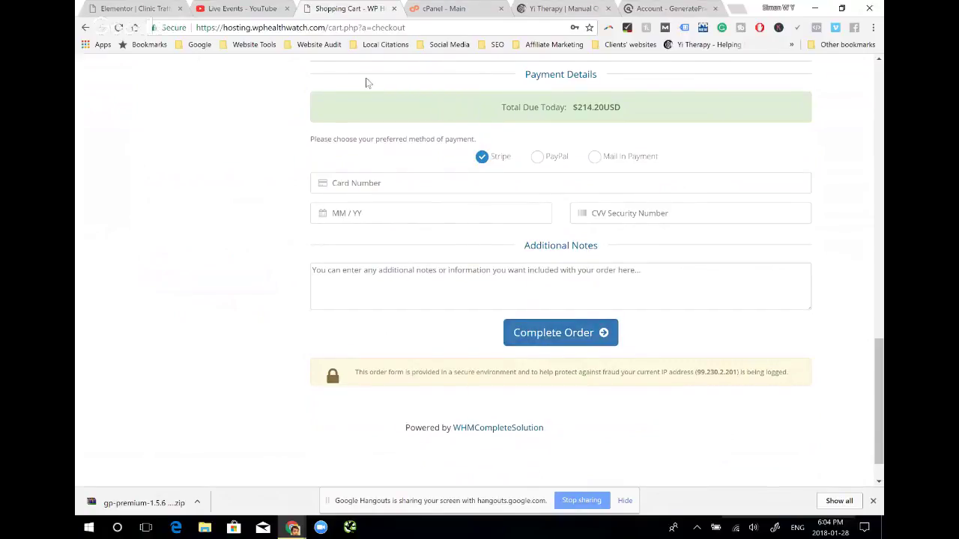
pyautogui.click(435, 12)
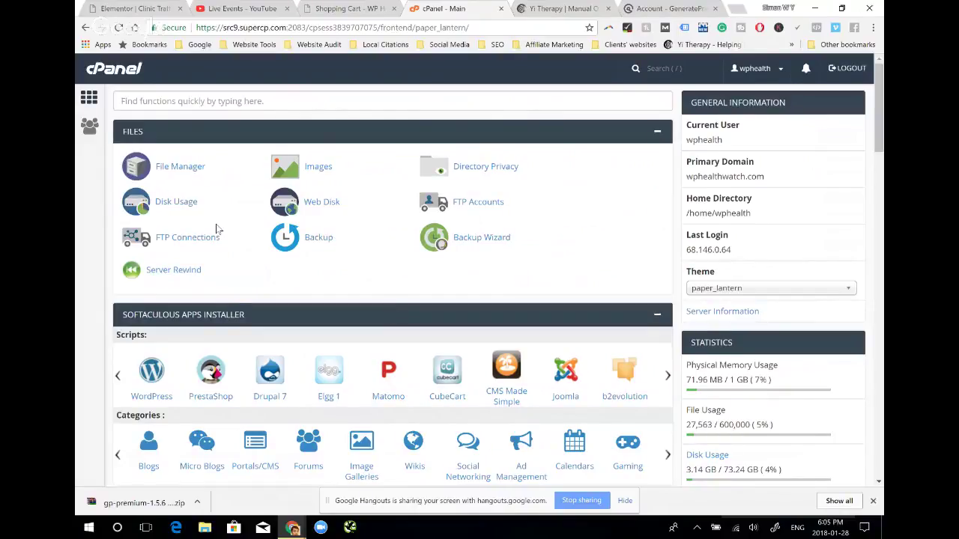
# Browse the cPanel dashboard and filter its functions by 'ssl'.
pyautogui.scroll(-7, 292, 242)
pyautogui.scroll(-5, 328, 255)
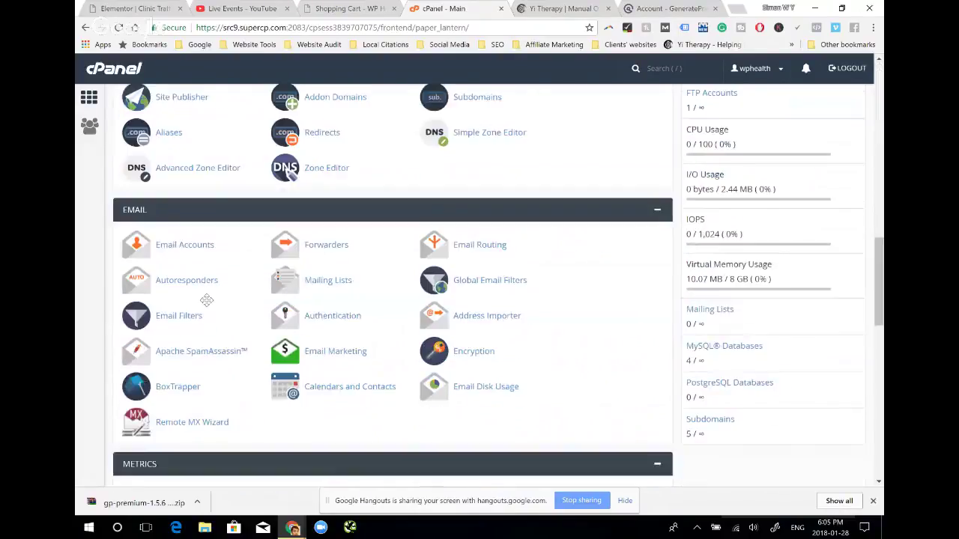
pyautogui.scroll(-4, 257, 283)
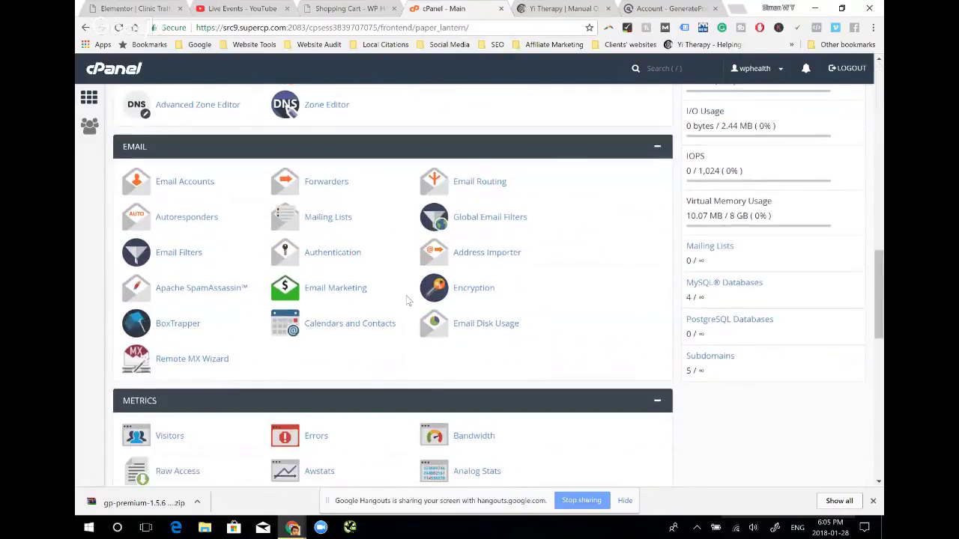
pyautogui.scroll(-1, 432, 299)
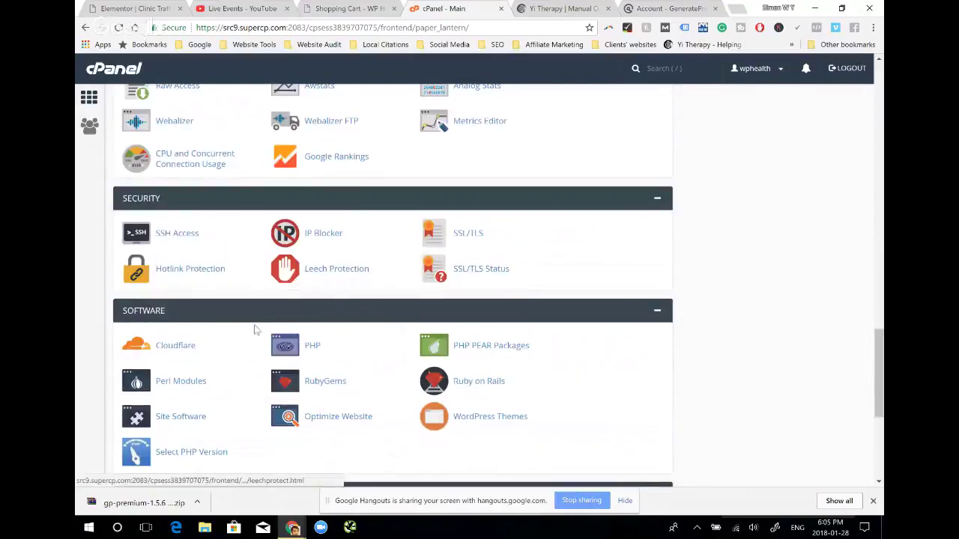
pyautogui.scroll(15, 403, 334)
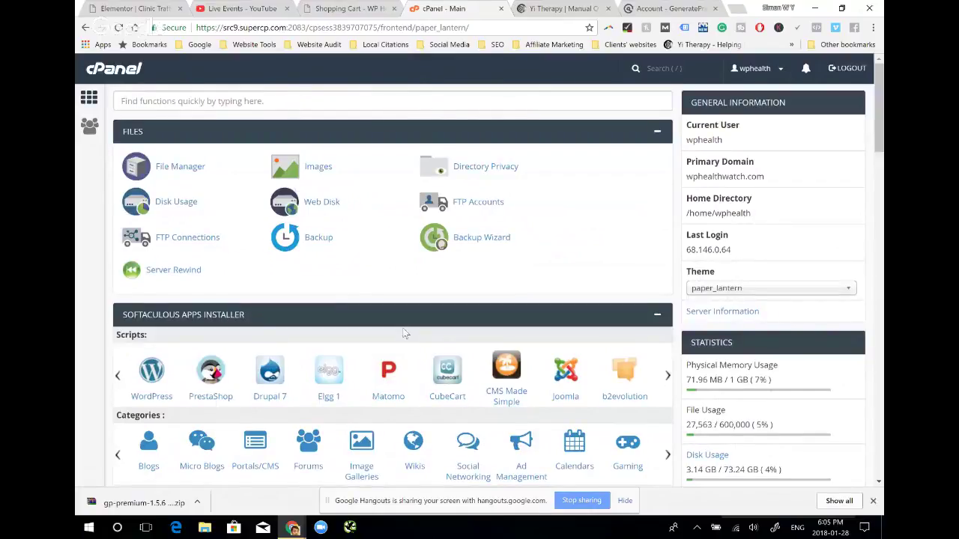
pyautogui.click(325, 102)
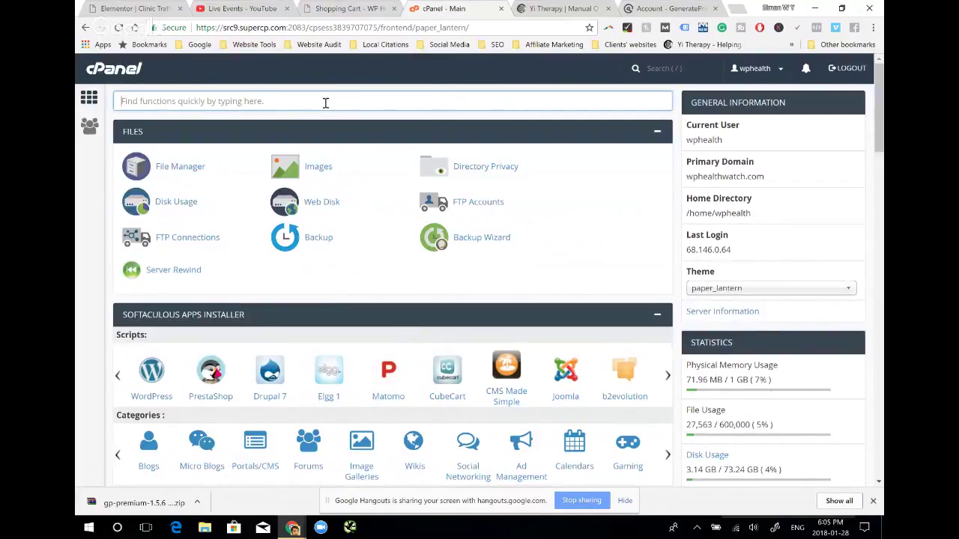
pyautogui.write('ssl')
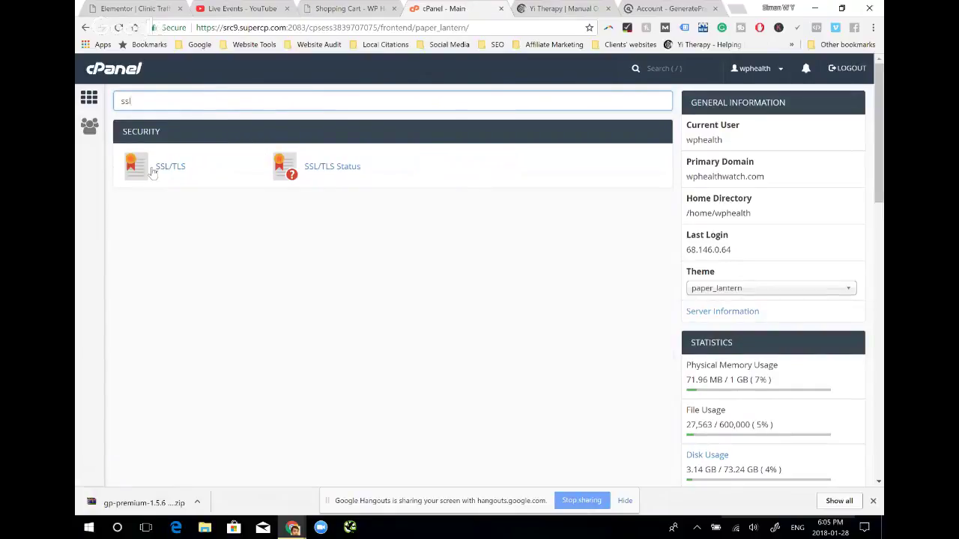
# In SSL/TLS Manage SSL sites, select demo.wphealthwatch.com and autofill its certificate by domain.
pyautogui.click(156, 170)
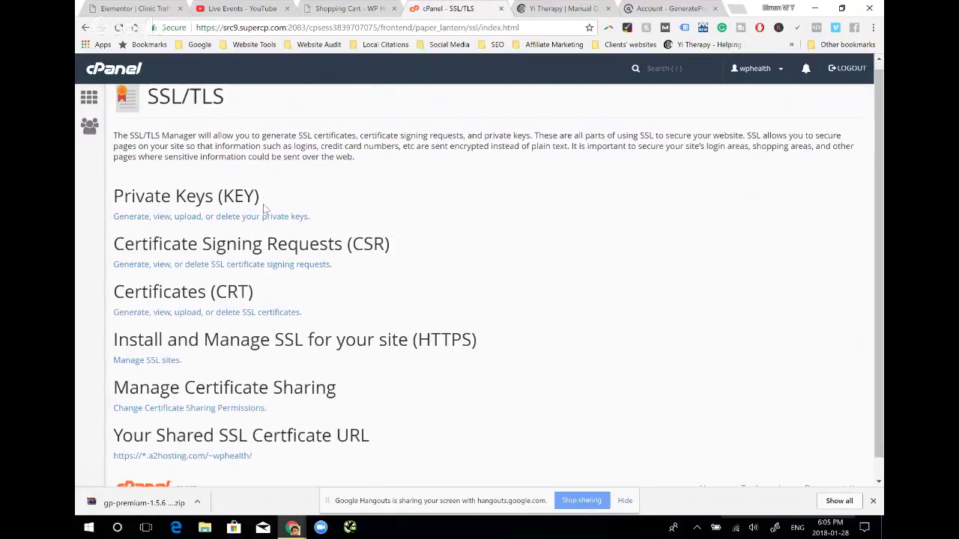
pyautogui.scroll(-1, 135, 286)
pyautogui.click(136, 339)
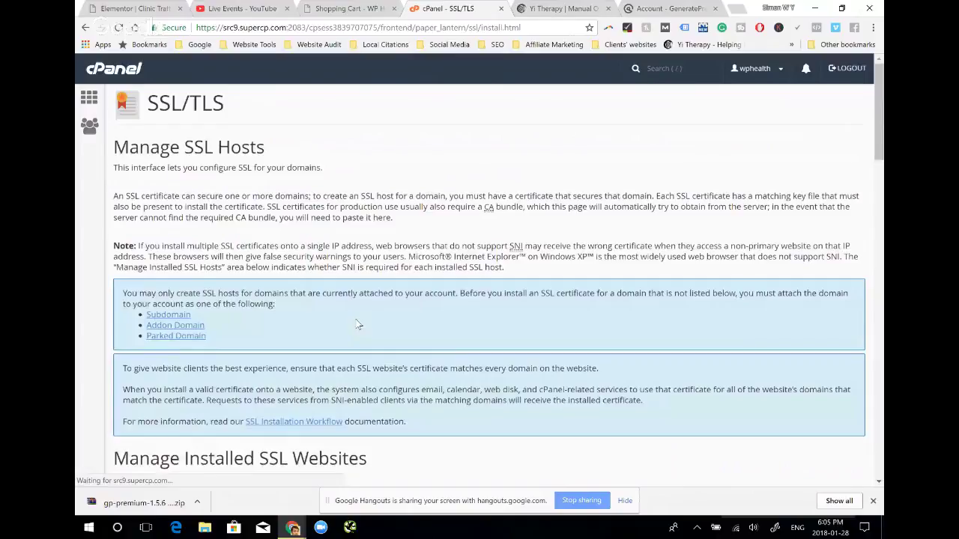
pyautogui.scroll(-10, 356, 324)
pyautogui.click(274, 380)
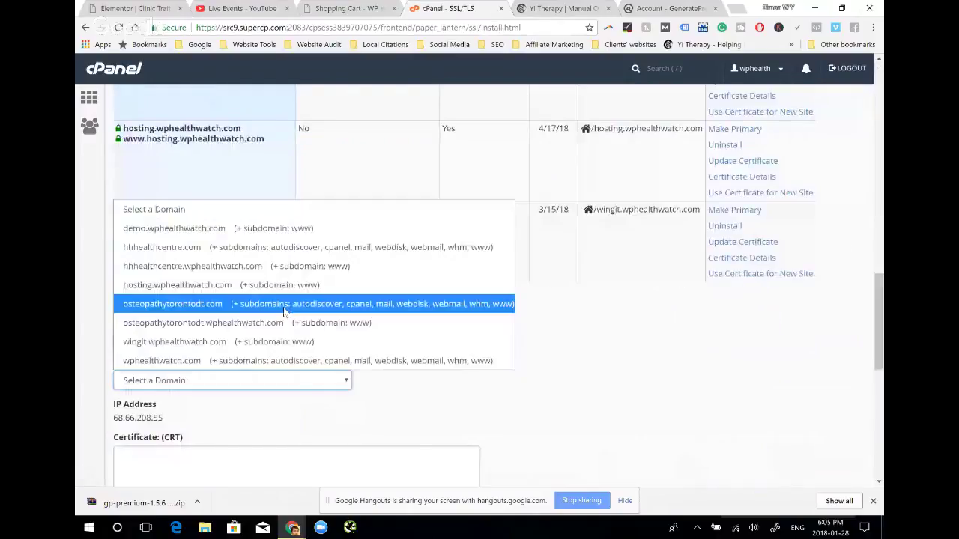
pyautogui.click(283, 234)
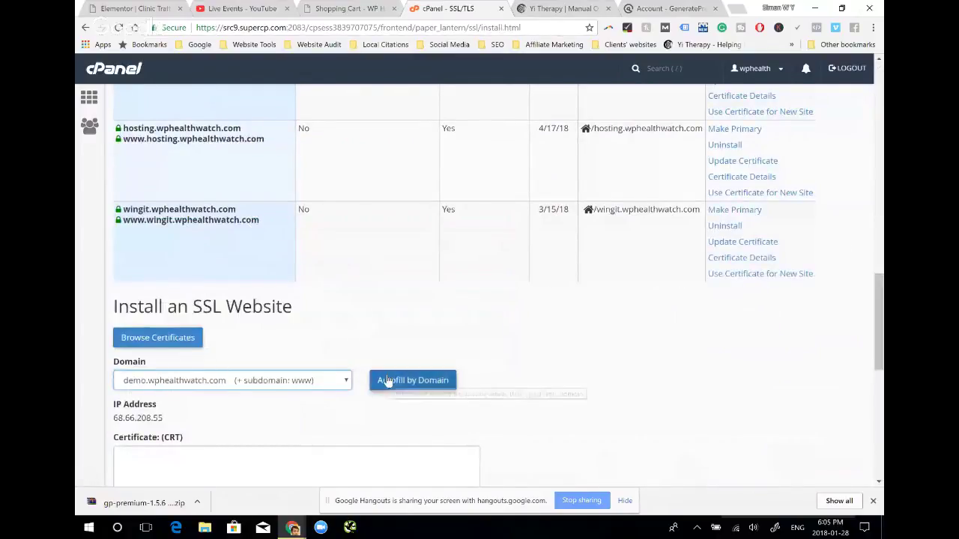
pyautogui.click(388, 381)
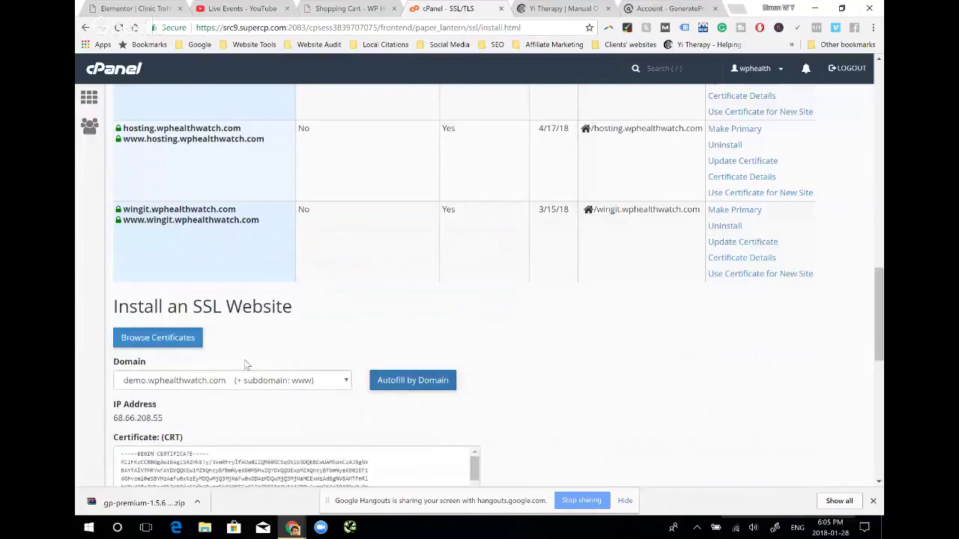
# Confirm demo.wphealthwatch.com is chosen, install the certificate, and dismiss the success message.
pyautogui.scroll(-3, 244, 364)
pyautogui.scroll(-3, 247, 364)
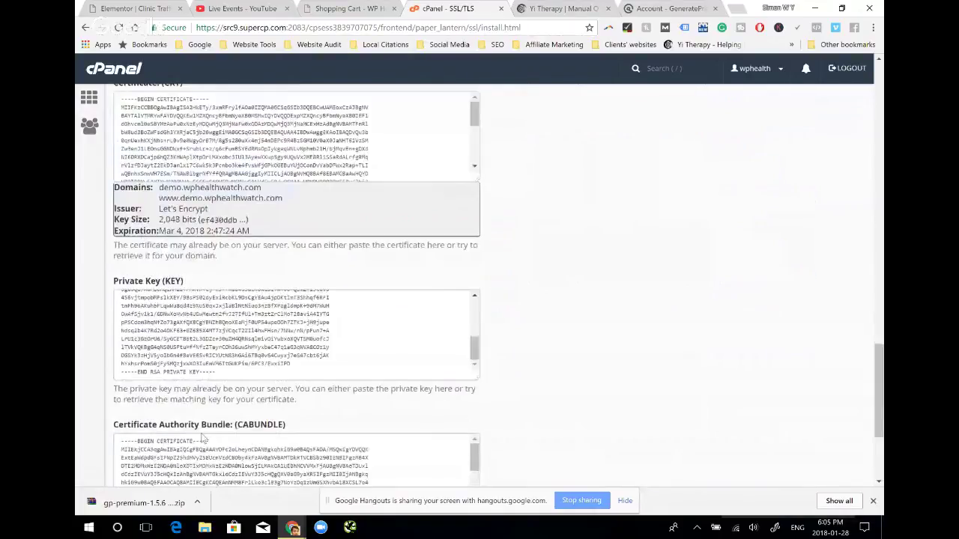
pyautogui.scroll(-3, 203, 442)
pyautogui.scroll(-2, 515, 413)
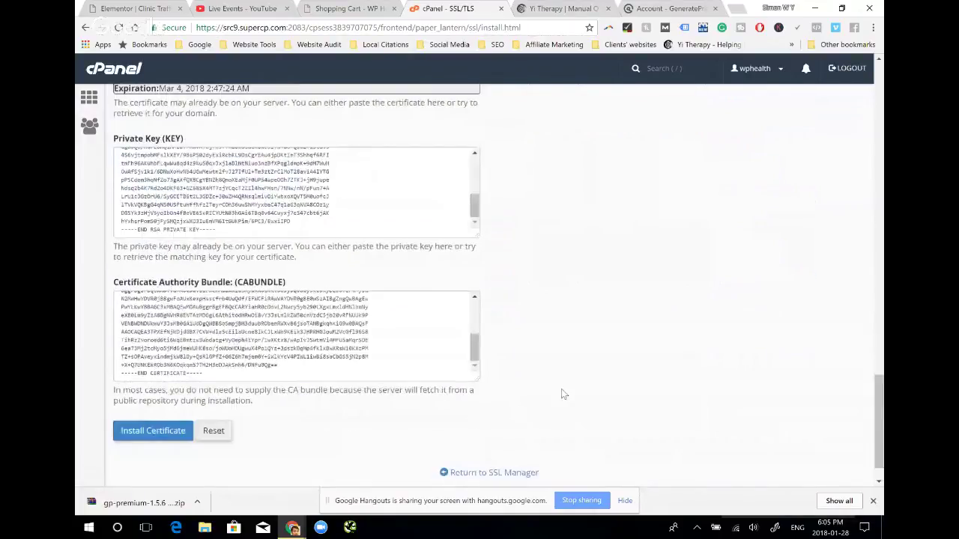
pyautogui.scroll(-1, 564, 393)
pyautogui.scroll(3, 438, 388)
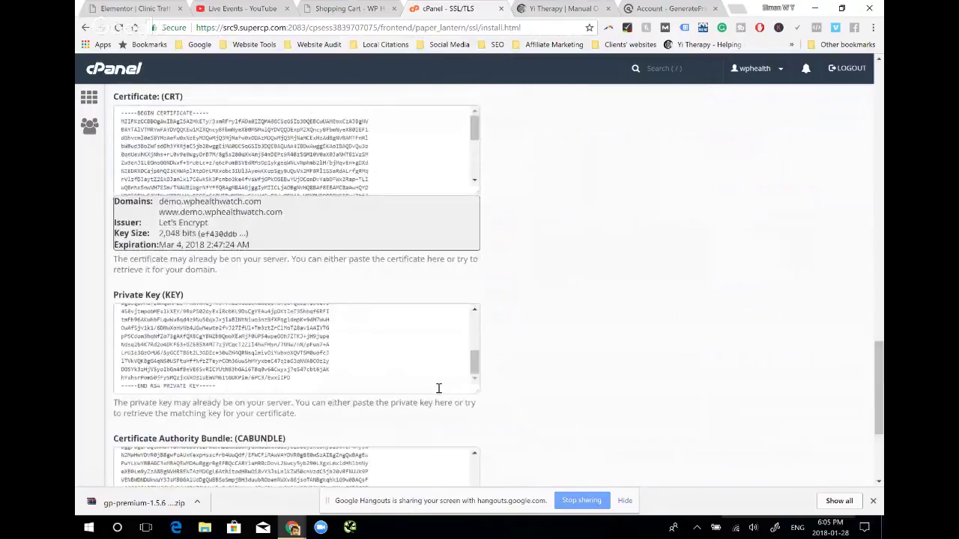
pyautogui.scroll(9, 438, 389)
pyautogui.scroll(-6, 407, 305)
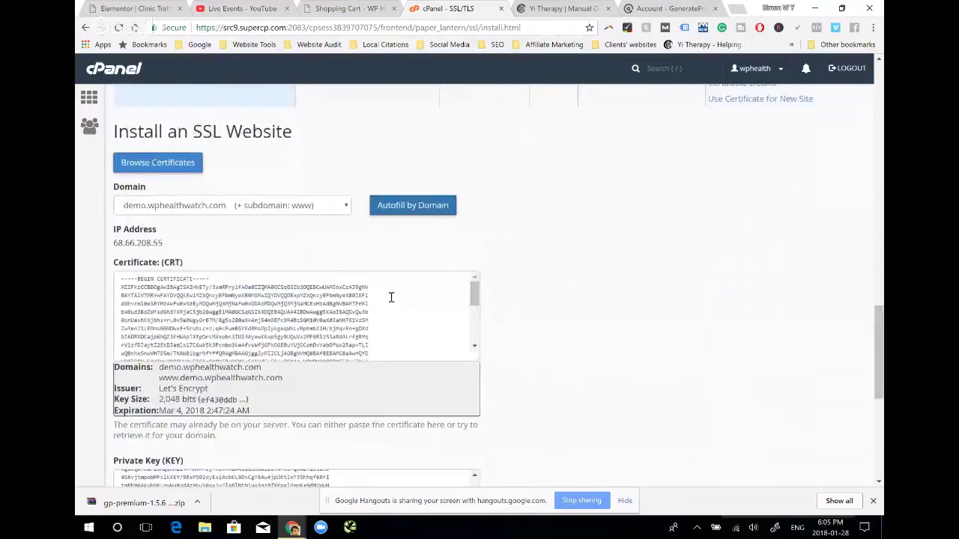
pyautogui.click(301, 209)
pyautogui.click(301, 209)
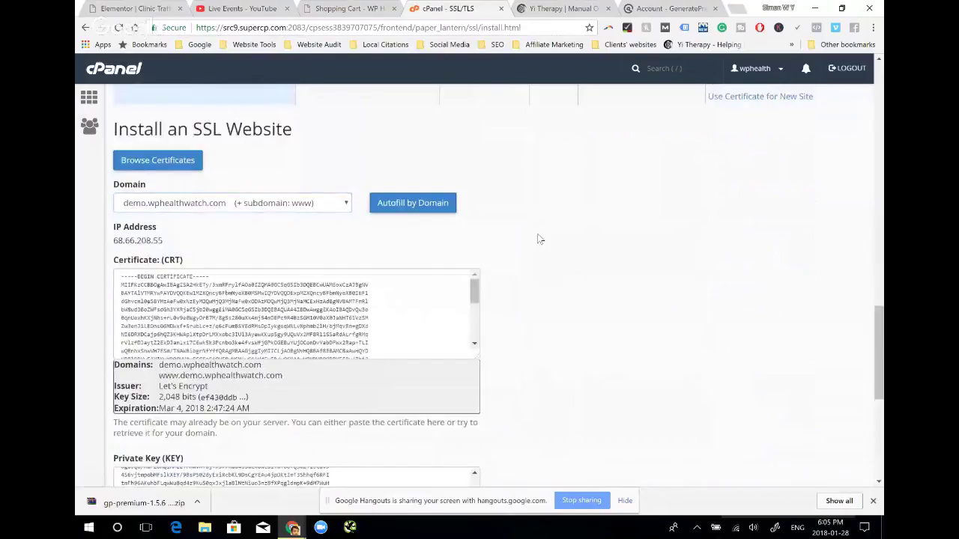
pyautogui.scroll(-3, 562, 253)
pyautogui.scroll(-2, 562, 253)
pyautogui.click(171, 396)
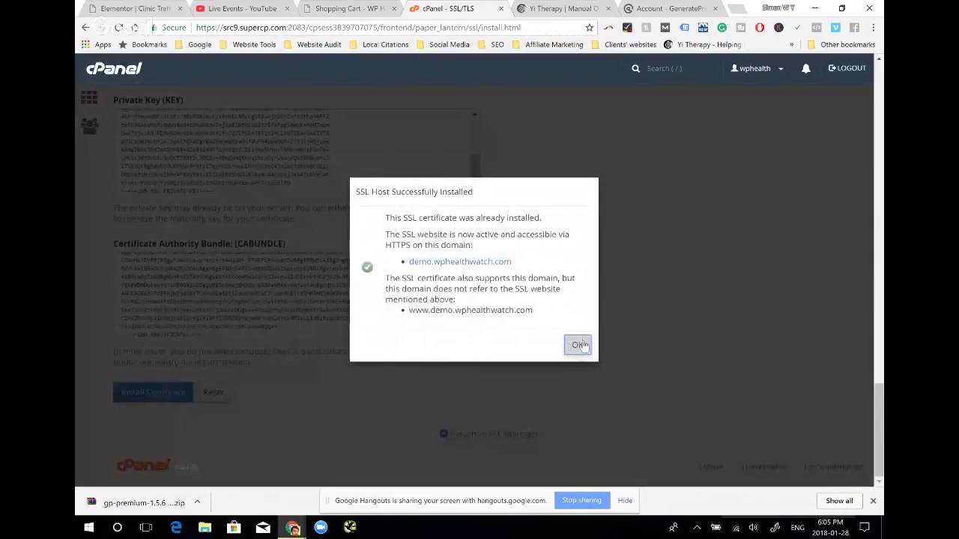
pyautogui.click(579, 345)
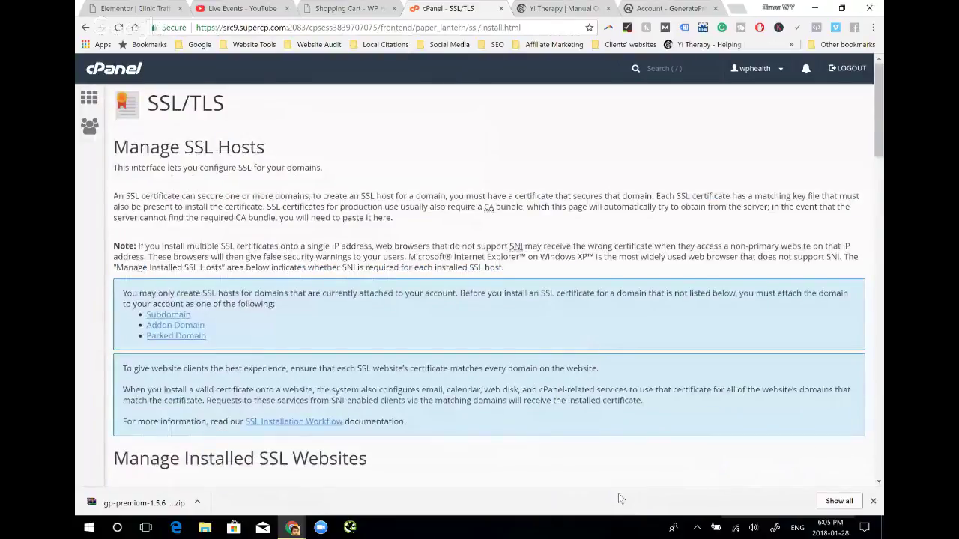
pyautogui.click(619, 498)
# Return to cPanel home and open the Softaculous WordPress 4.9.2 installer.
pyautogui.click(120, 105)
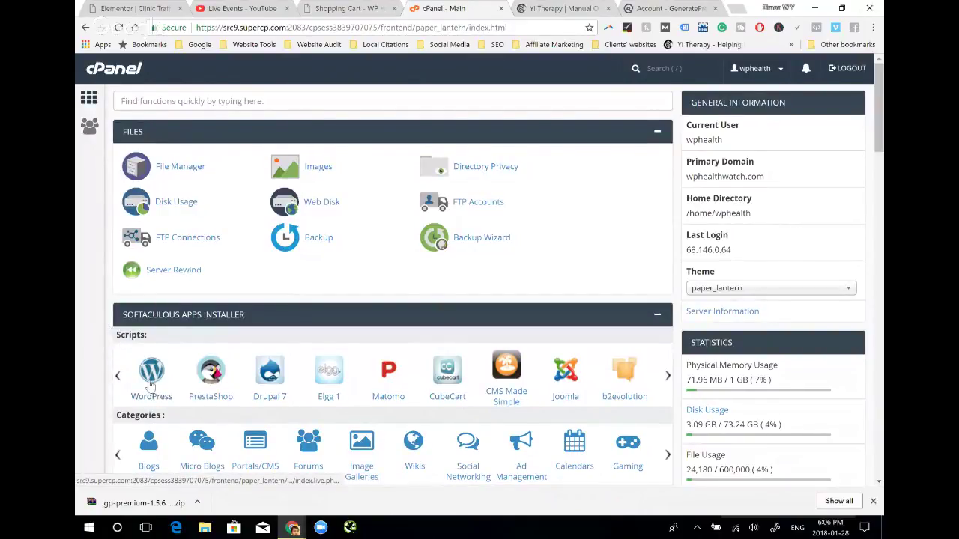
pyautogui.click(151, 385)
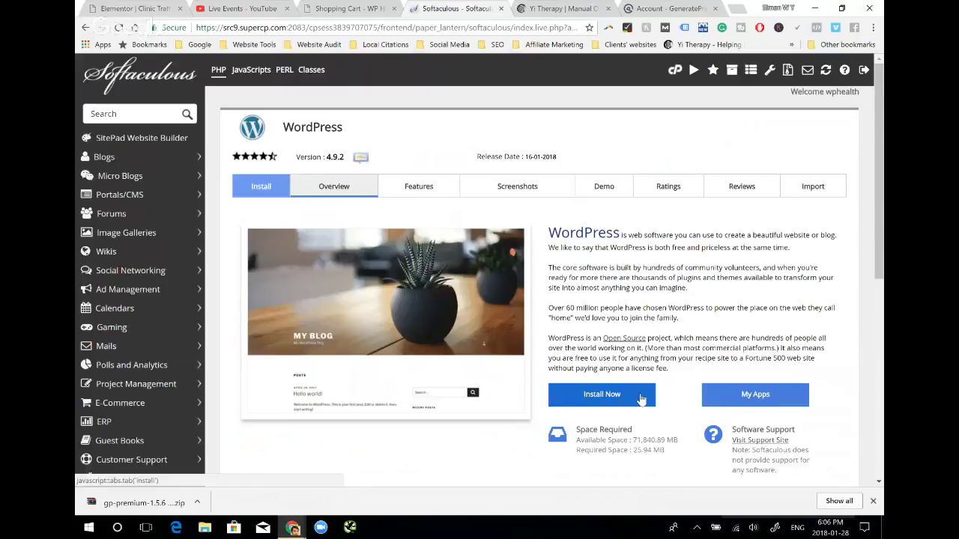
# Start a WordPress install over https on demo.wphealthwatch.com, keeping the site name My Blog.
pyautogui.click(641, 397)
pyautogui.click(602, 279)
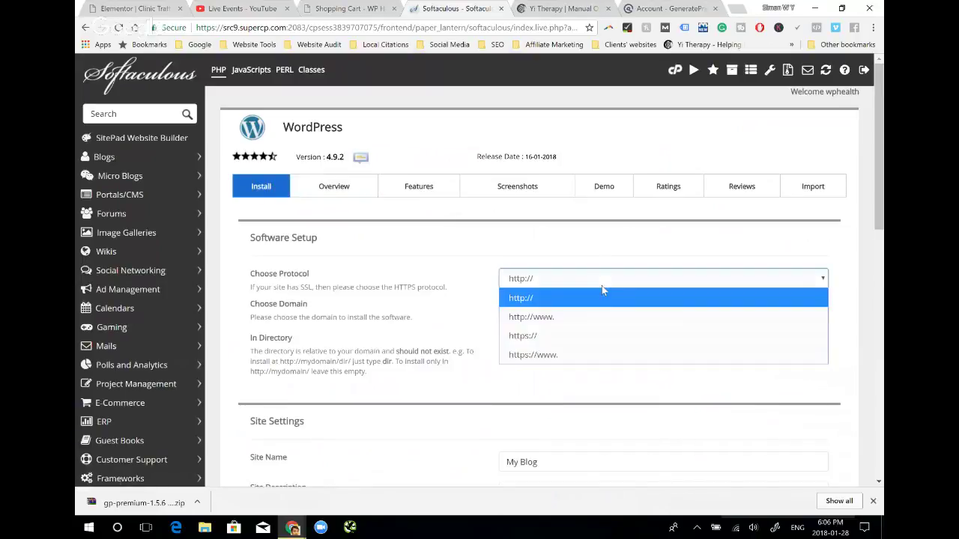
pyautogui.click(611, 336)
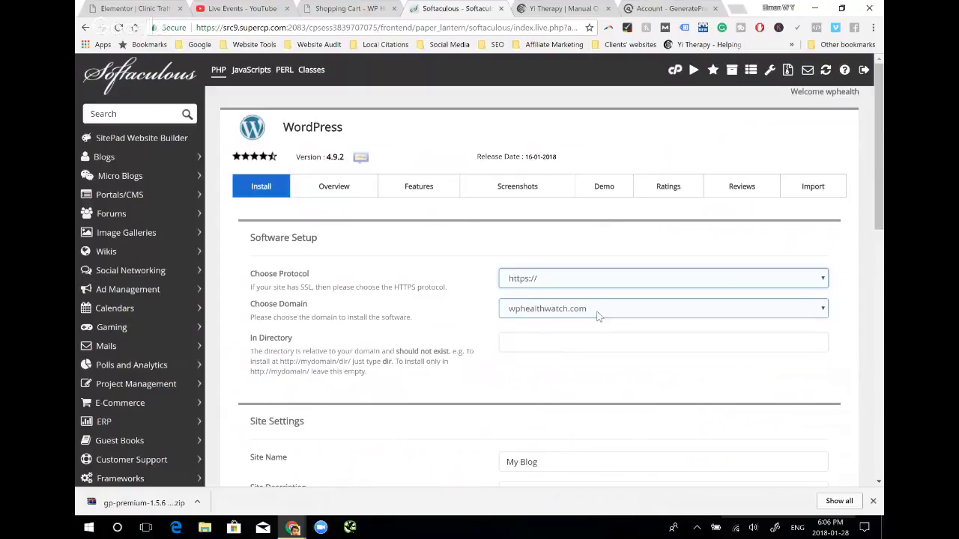
pyautogui.click(597, 313)
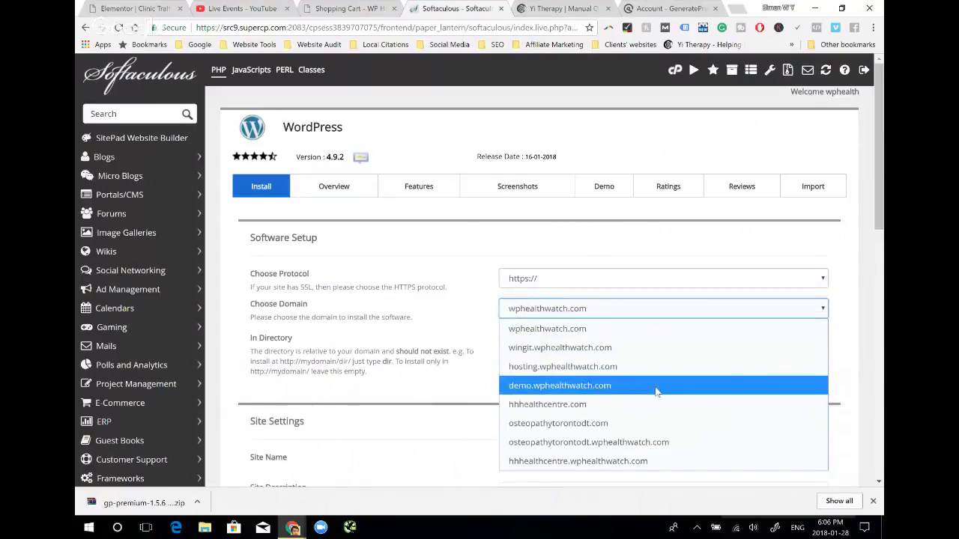
pyautogui.click(657, 391)
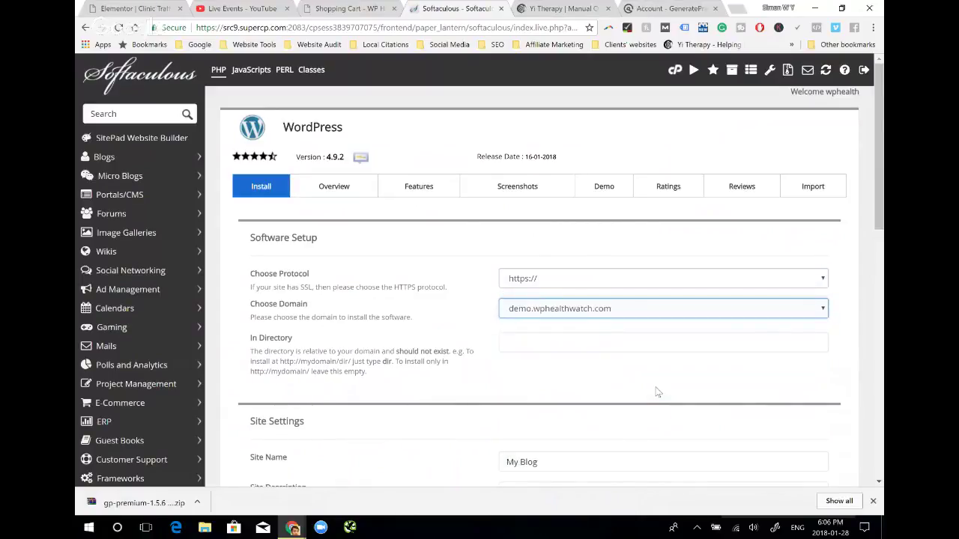
pyautogui.scroll(-3, 591, 333)
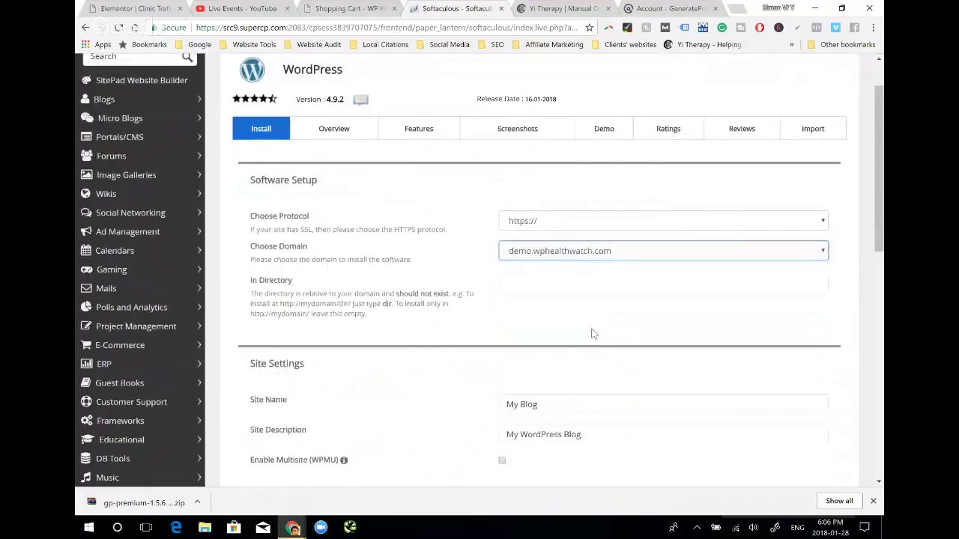
pyautogui.click(566, 284)
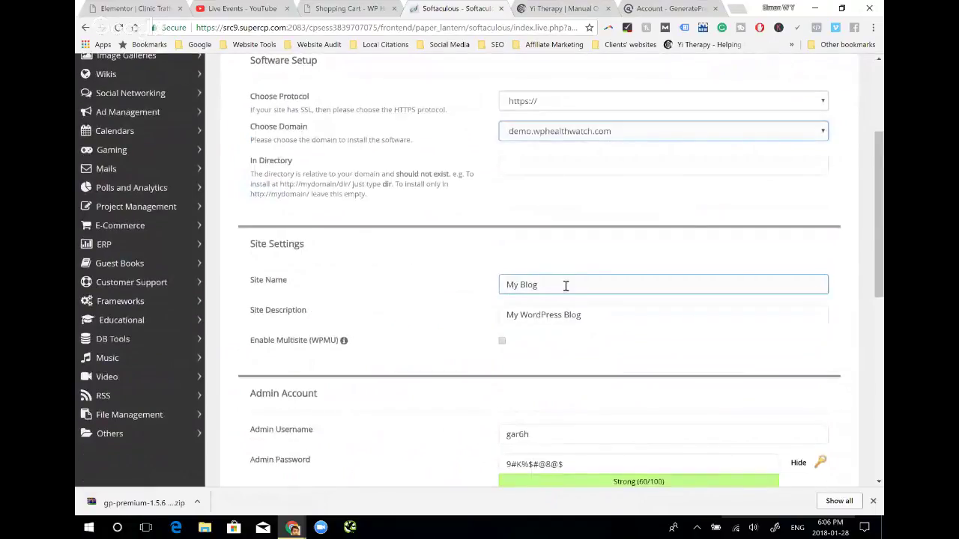
pyautogui.tripleClick(566, 285)
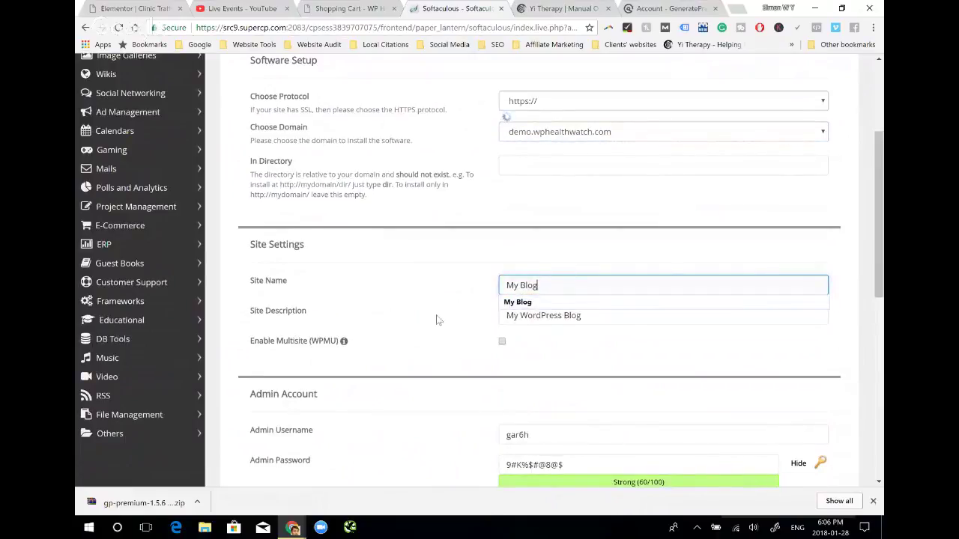
pyautogui.tripleClick(540, 284)
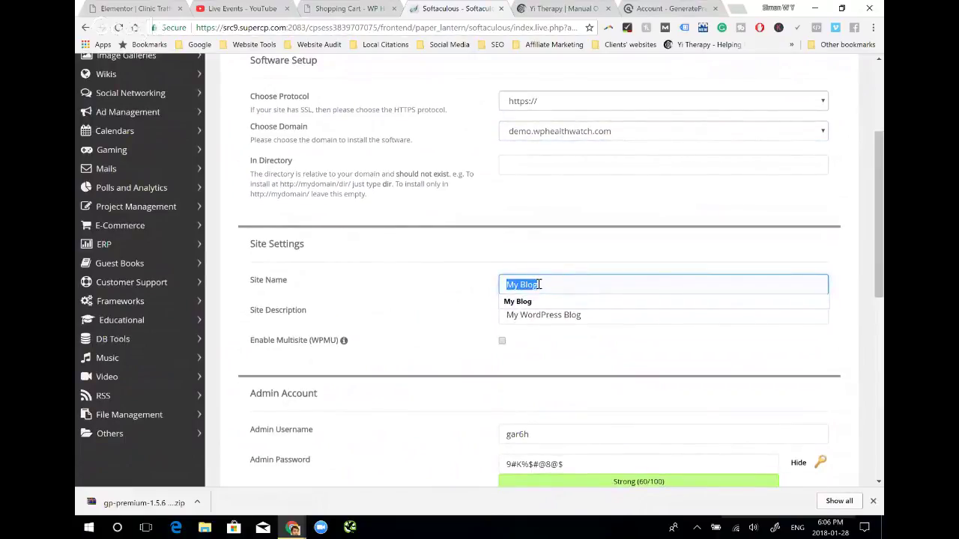
pyautogui.click(542, 263)
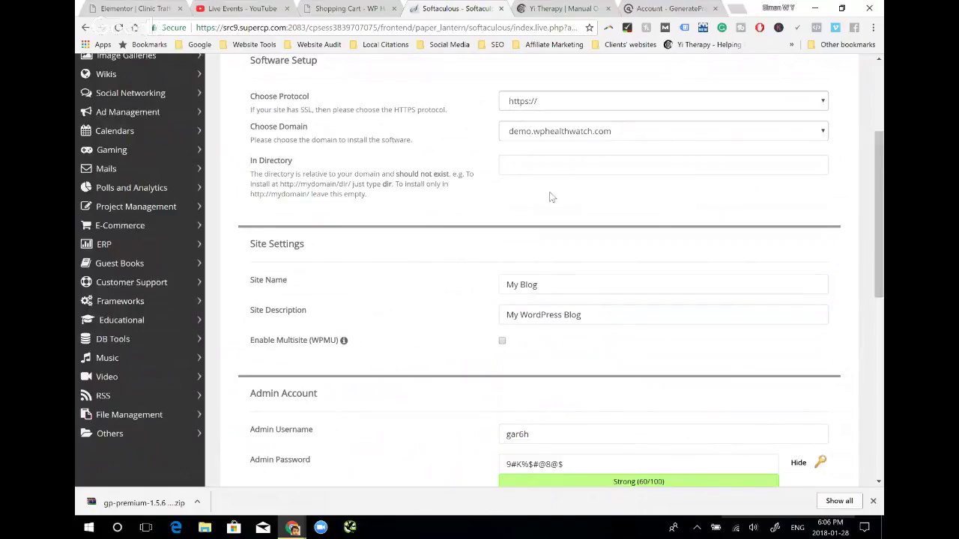
pyautogui.scroll(-2, 567, 246)
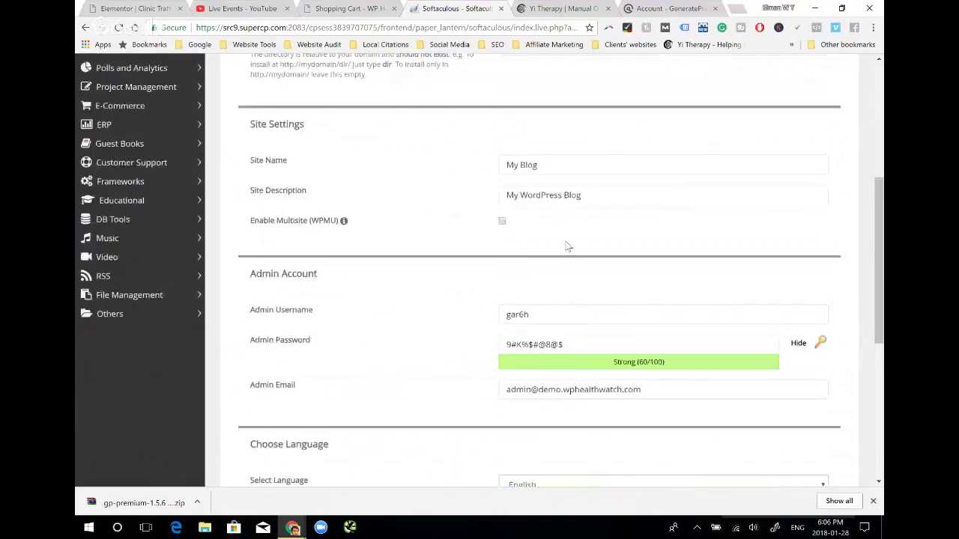
pyautogui.scroll(-1, 567, 247)
# Enter a new admin username, a Strong (59/100) password, and the owner's autofilled email.
pyautogui.doubleClick(576, 259)
pyautogui.press('Tab')
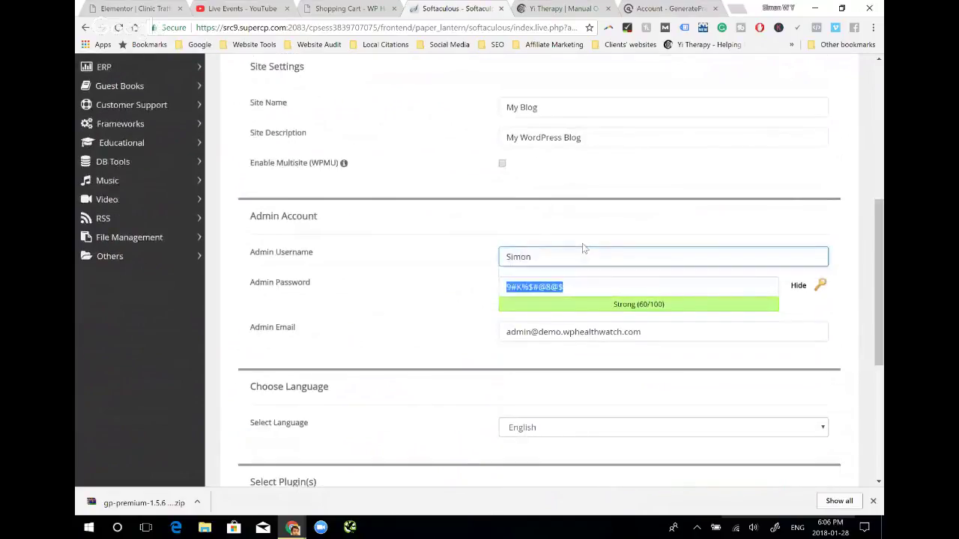
pyautogui.press('BackSpace')
pyautogui.press('BackSpace')
pyautogui.press('BackSpace')
pyautogui.press('BackSpace')
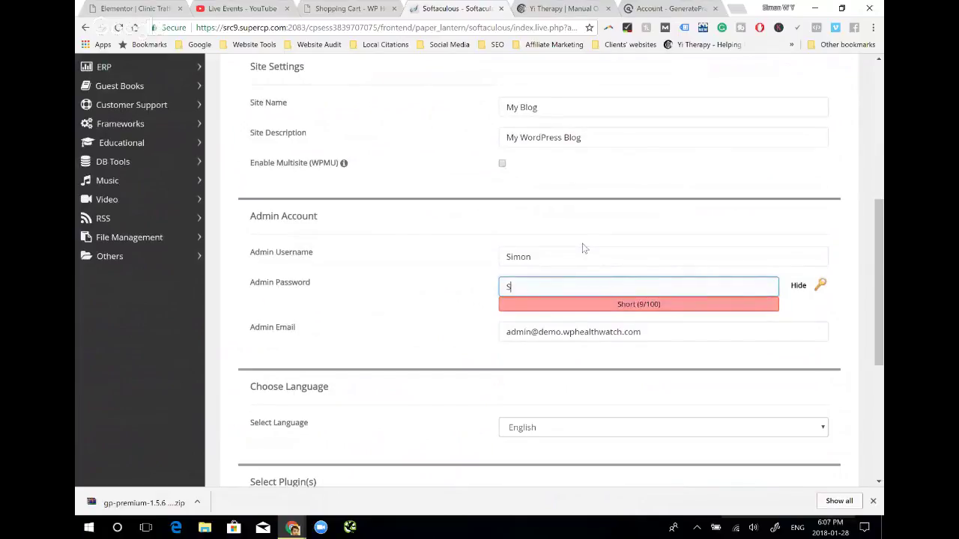
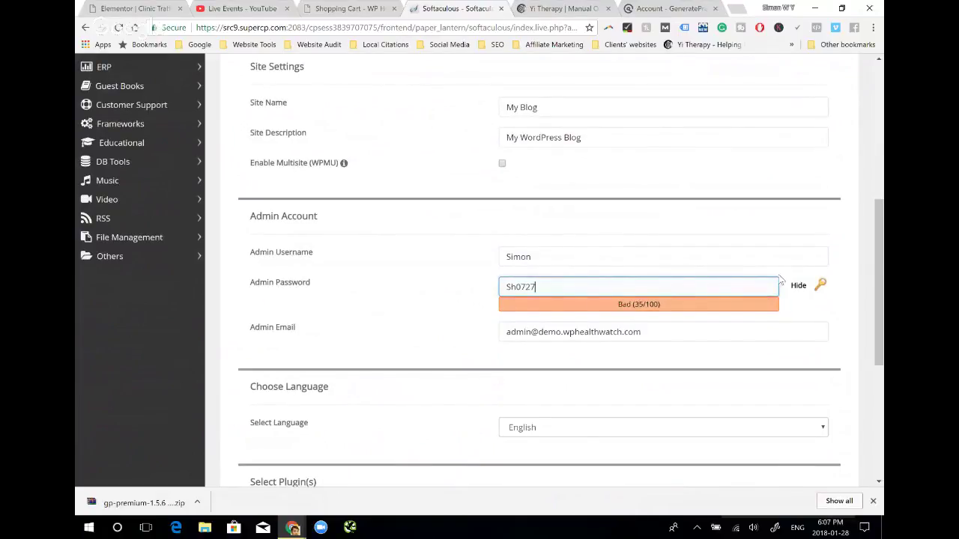
pyautogui.click(795, 288)
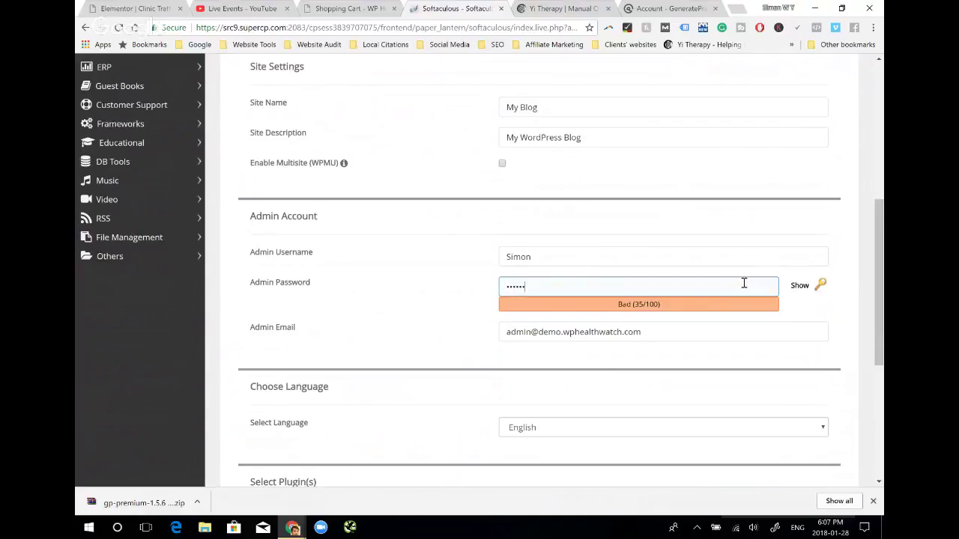
pyautogui.doubleClick(744, 283)
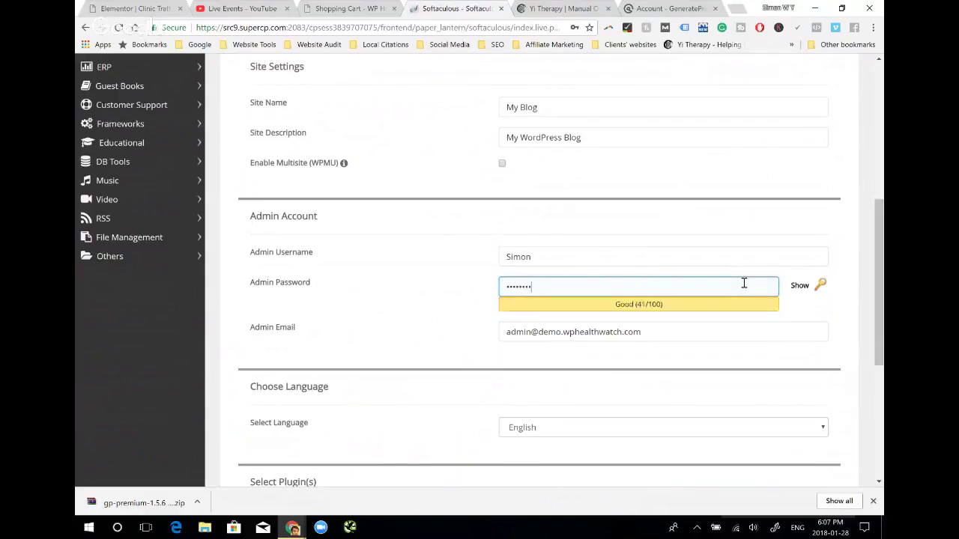
pyautogui.press('Tab')
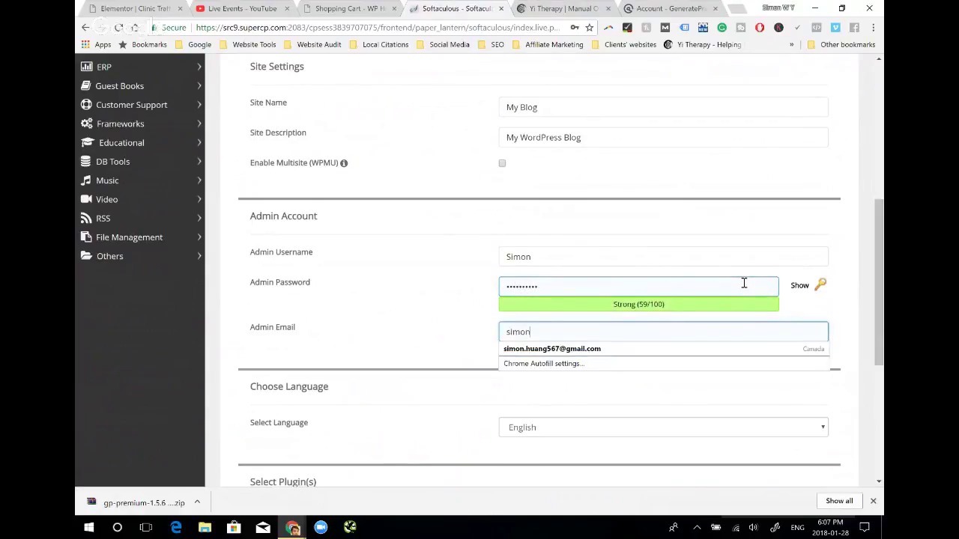
pyautogui.press('Down')
pyautogui.press('Return')
pyautogui.scroll(-2, 505, 250)
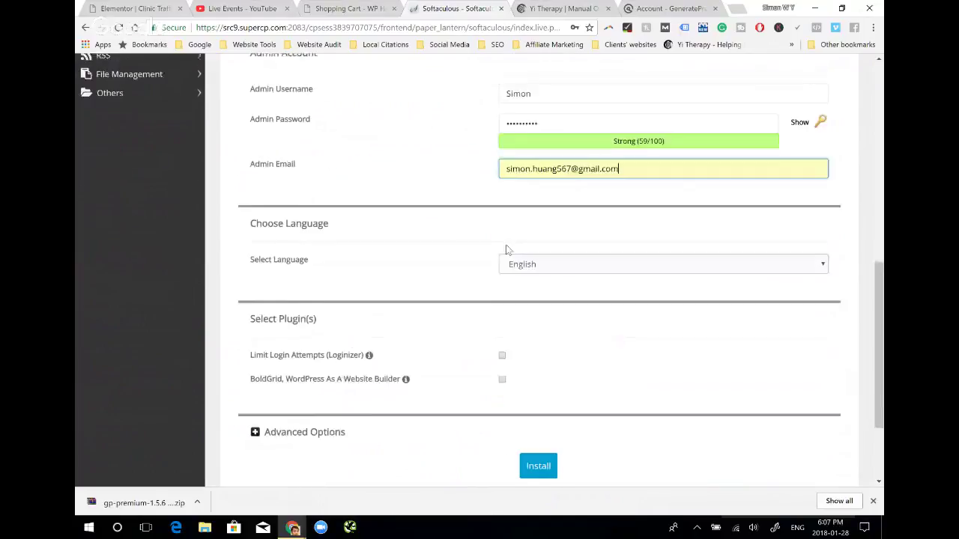
pyautogui.scroll(1, 528, 328)
pyautogui.scroll(-2, 529, 325)
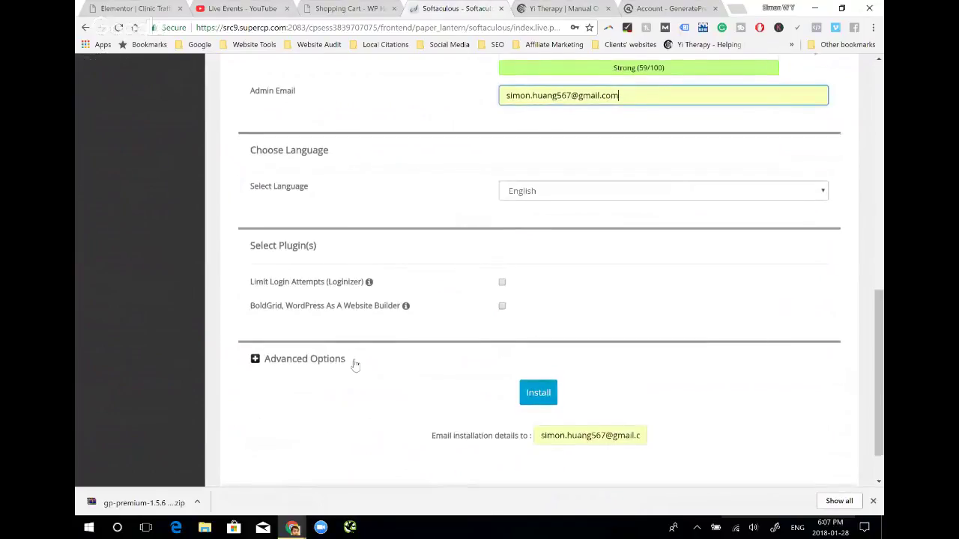
# In Advanced Options, enable Auto Upgrade and set automated backups to once a day.
pyautogui.click(300, 360)
pyautogui.scroll(-3, 425, 343)
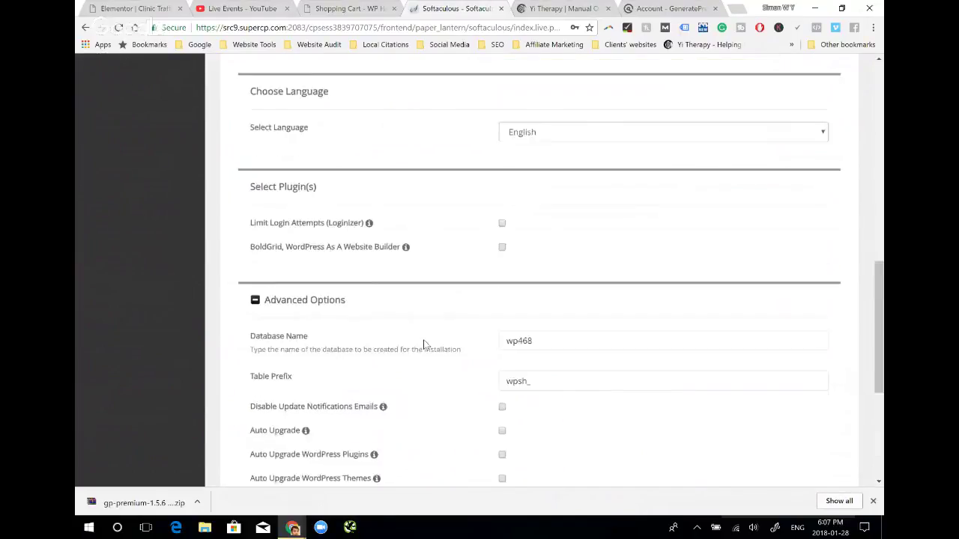
pyautogui.click(548, 166)
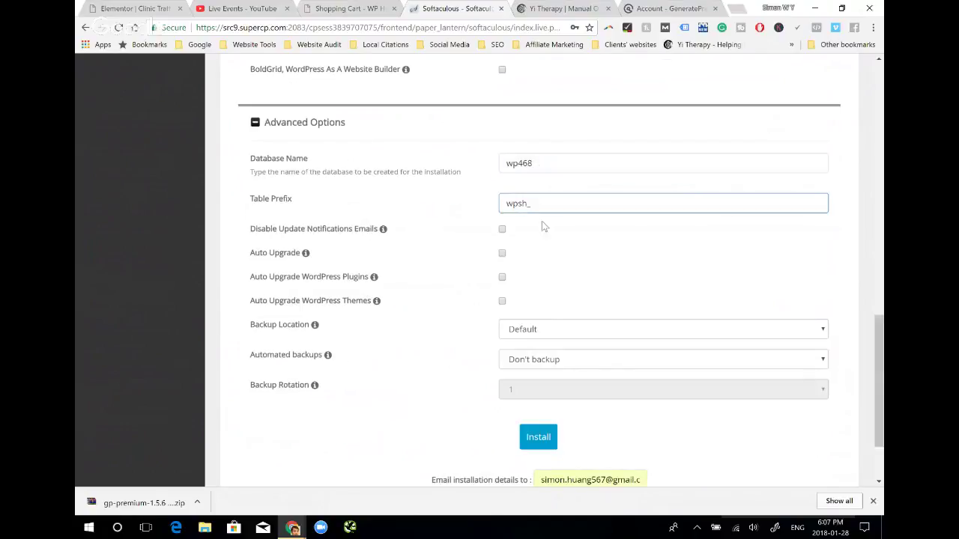
pyautogui.click(502, 253)
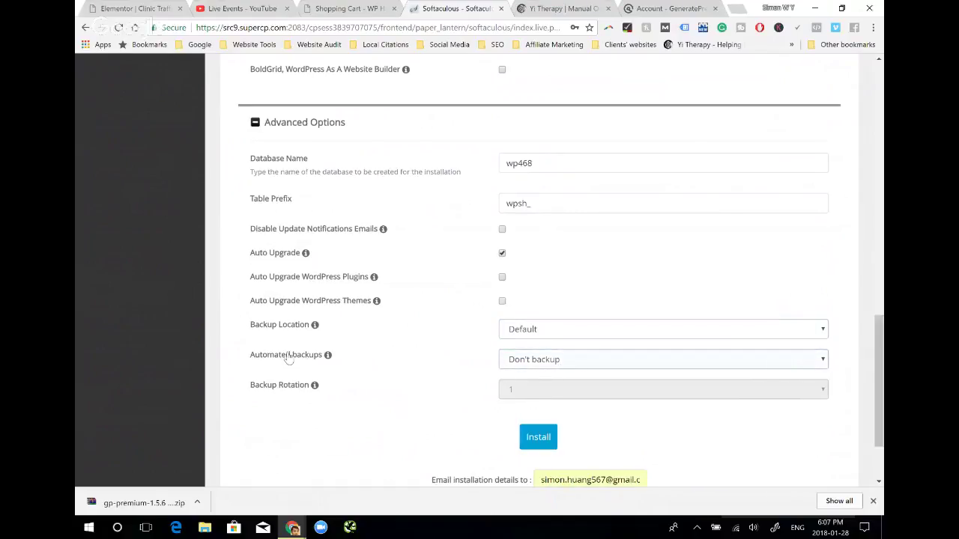
pyautogui.click(607, 363)
pyautogui.click(590, 393)
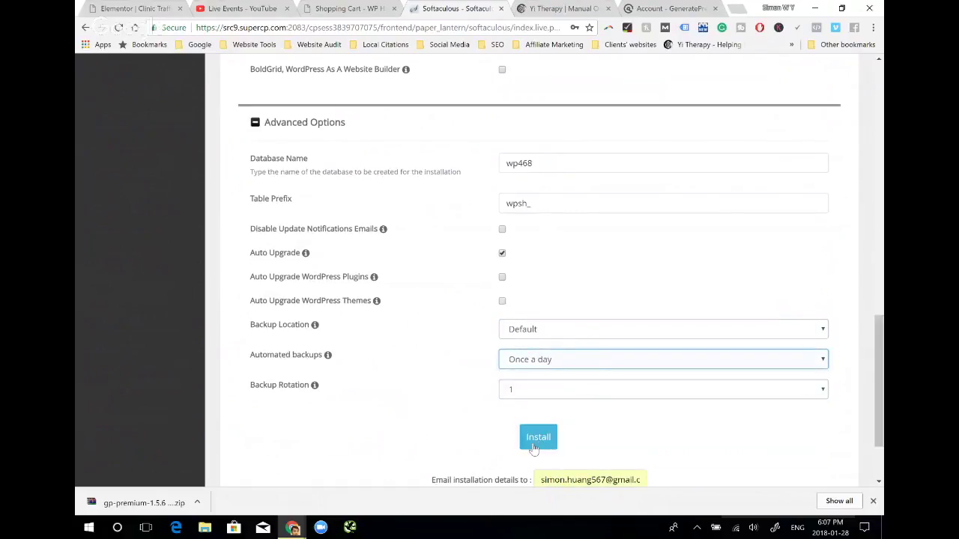
pyautogui.scroll(2, 533, 448)
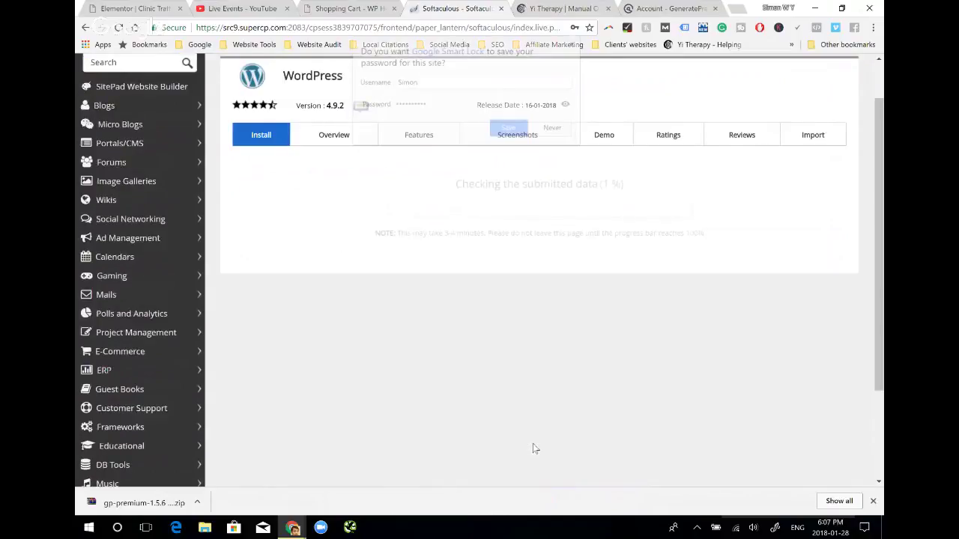
pyautogui.click(513, 133)
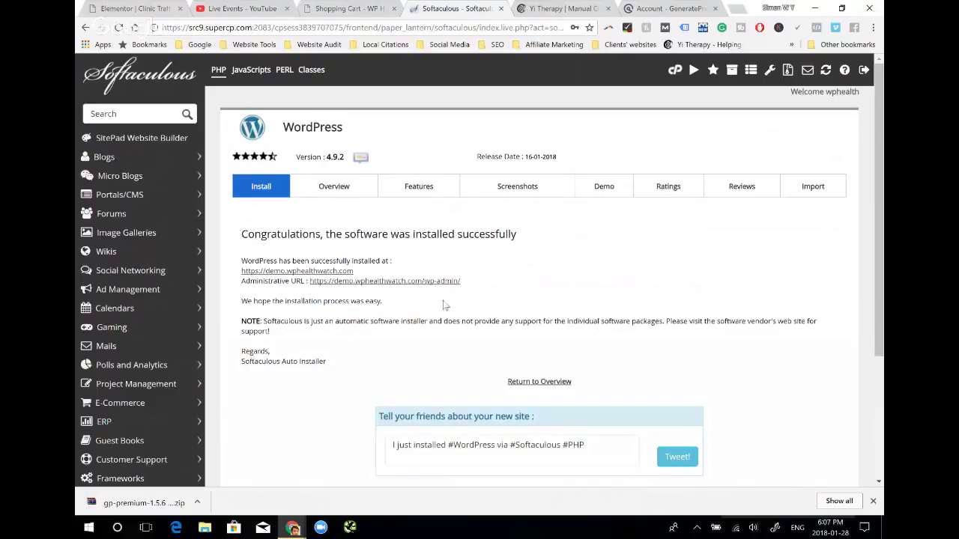
pyautogui.moveTo(241, 261); pyautogui.dragTo(387, 264)
pyautogui.click(386, 263)
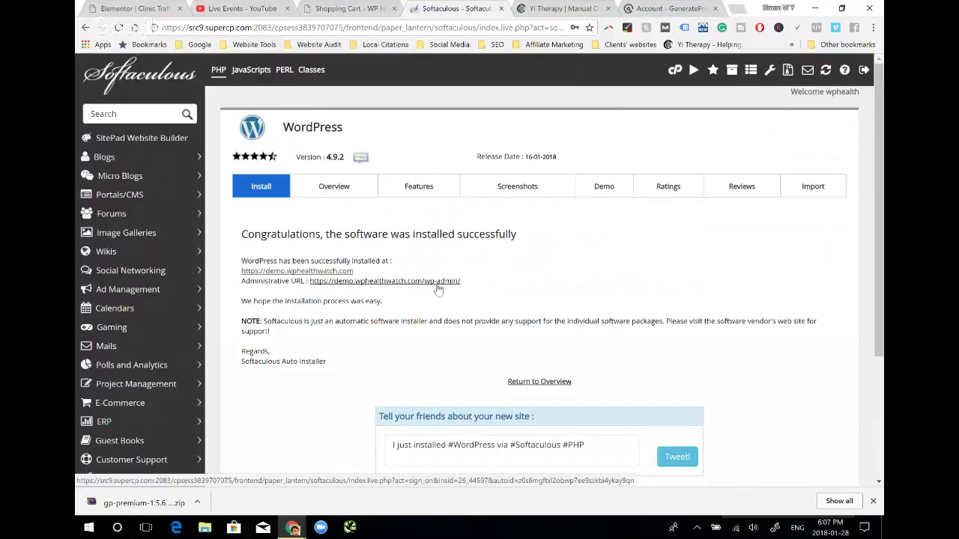
pyautogui.click(349, 271)
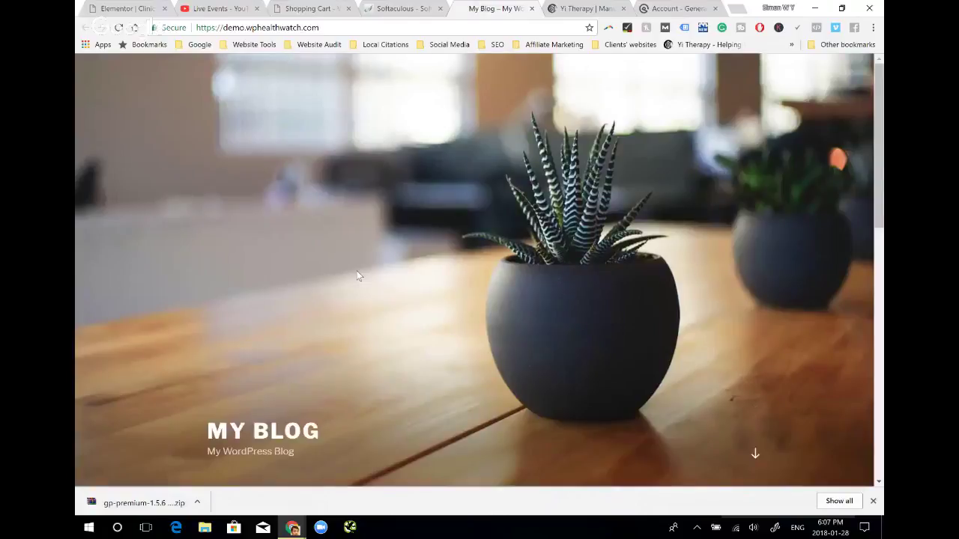
# Browse the fresh My Blog homepage, then load the site's /wp-admin address.
pyautogui.scroll(-7, 357, 275)
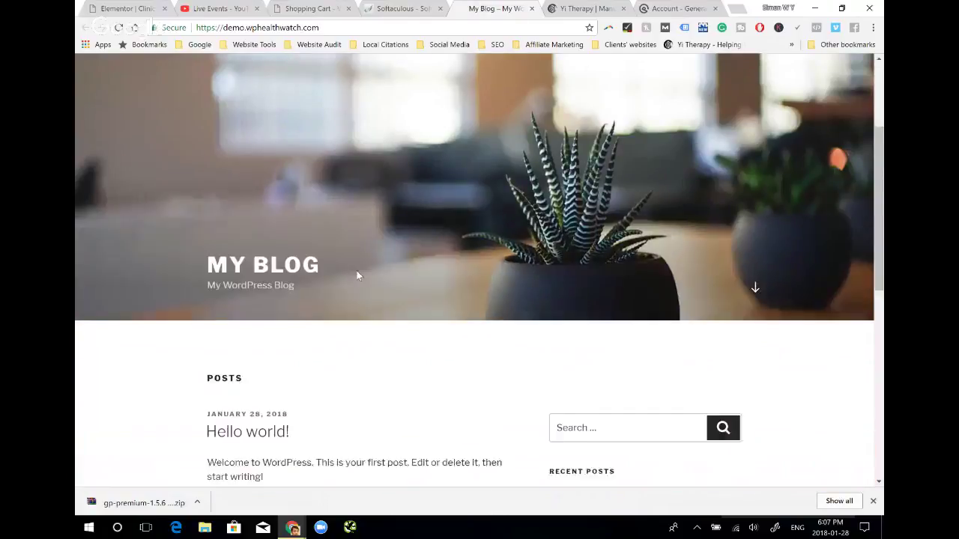
pyautogui.scroll(-3, 358, 271)
pyautogui.scroll(10, 357, 275)
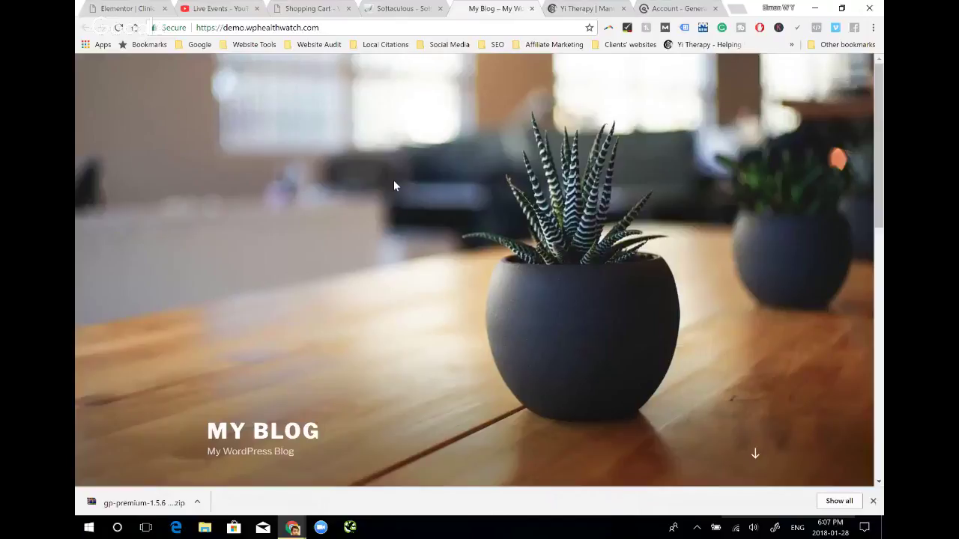
pyautogui.doubleClick(367, 30)
pyautogui.click(367, 31)
pyautogui.write('/')
pyautogui.write('wp-admin')
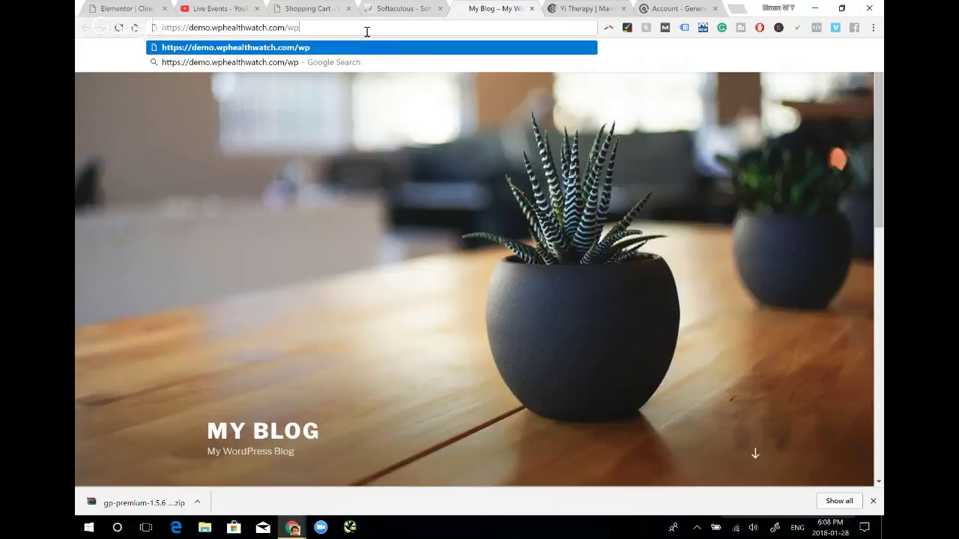
pyautogui.press('Return')
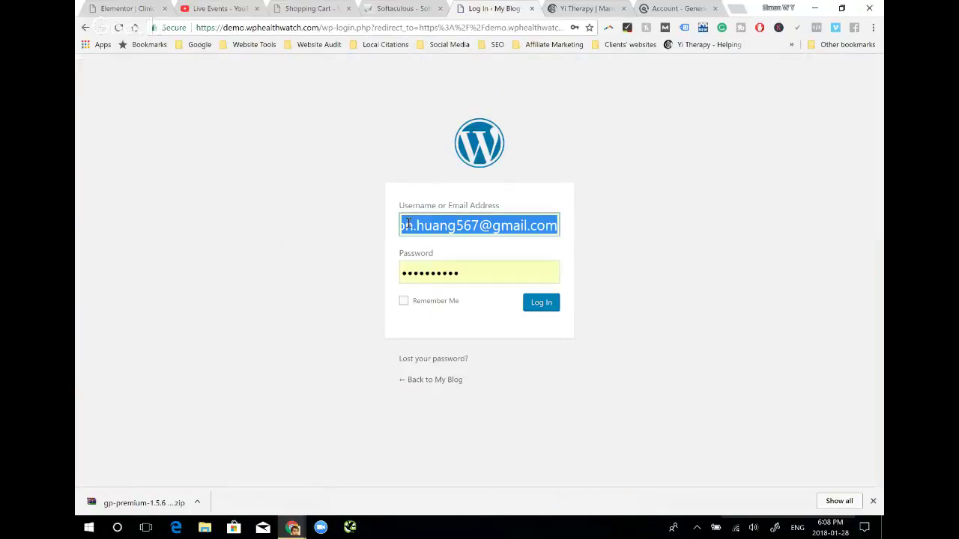
# Log in with Remember Me ticked and look over the public My Blog site.
pyautogui.click(404, 301)
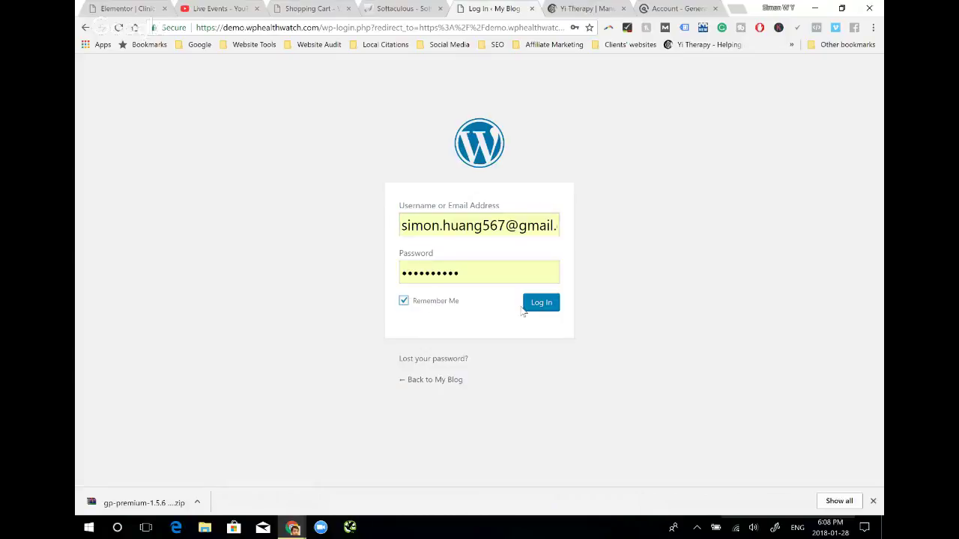
pyautogui.click(529, 309)
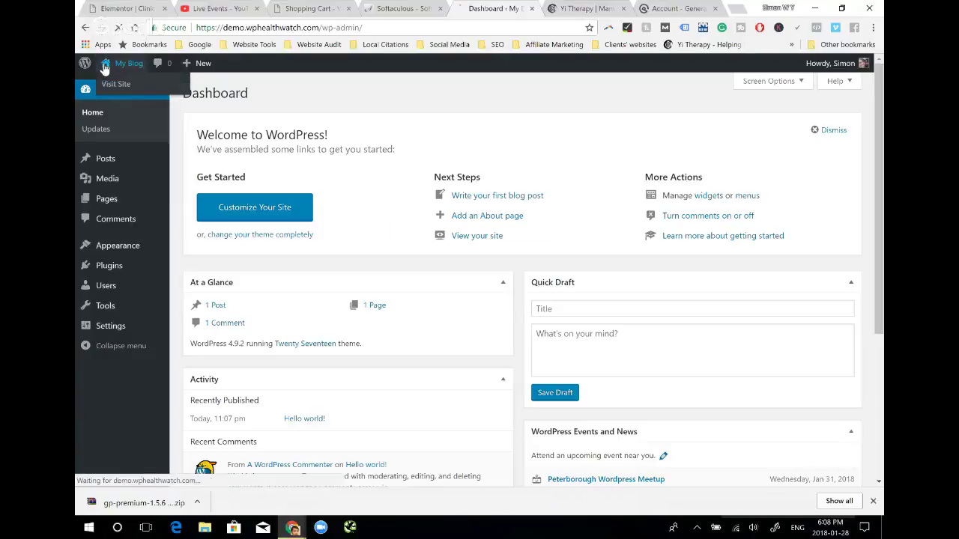
pyautogui.click(112, 84)
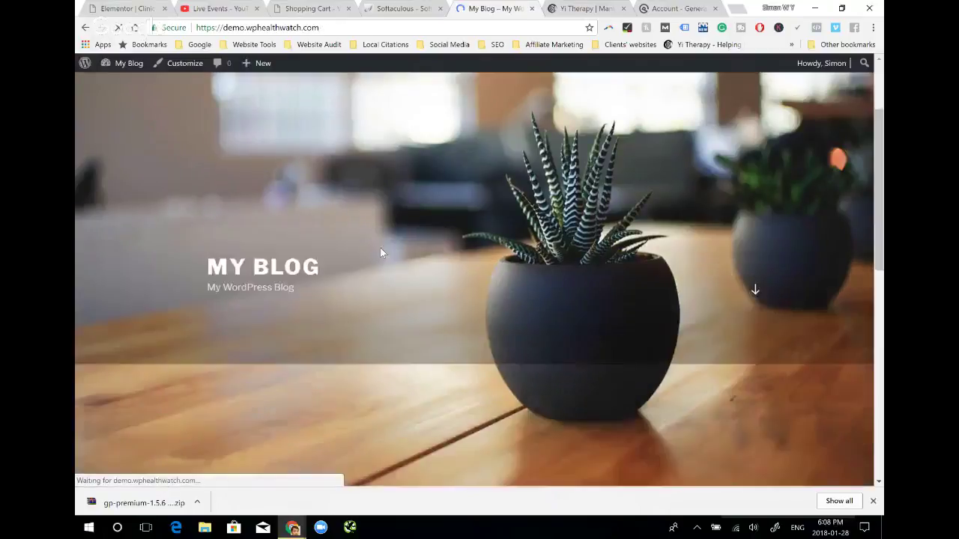
pyautogui.scroll(-4, 380, 238)
pyautogui.scroll(-4, 383, 237)
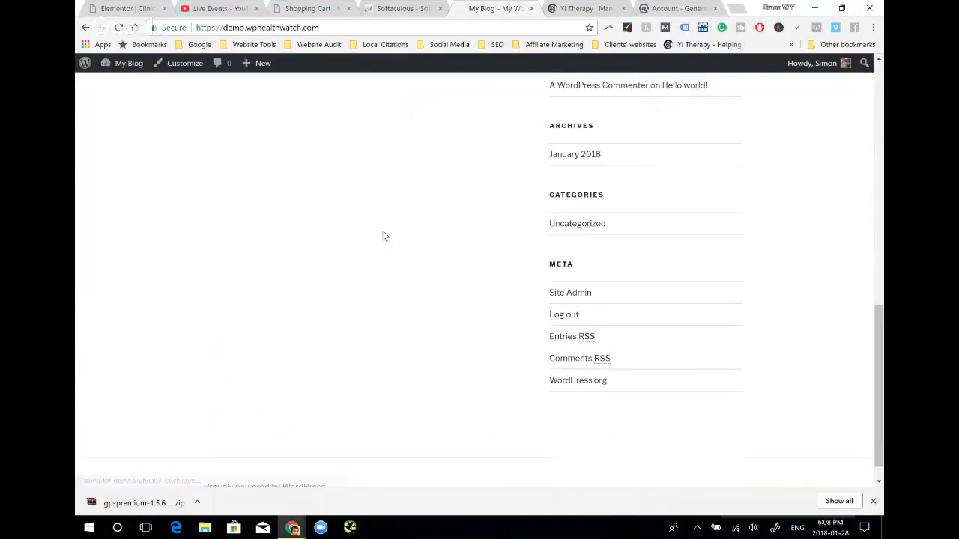
# Return to the Dashboard and read the Welcome to WordPress panel.
pyautogui.click(137, 65)
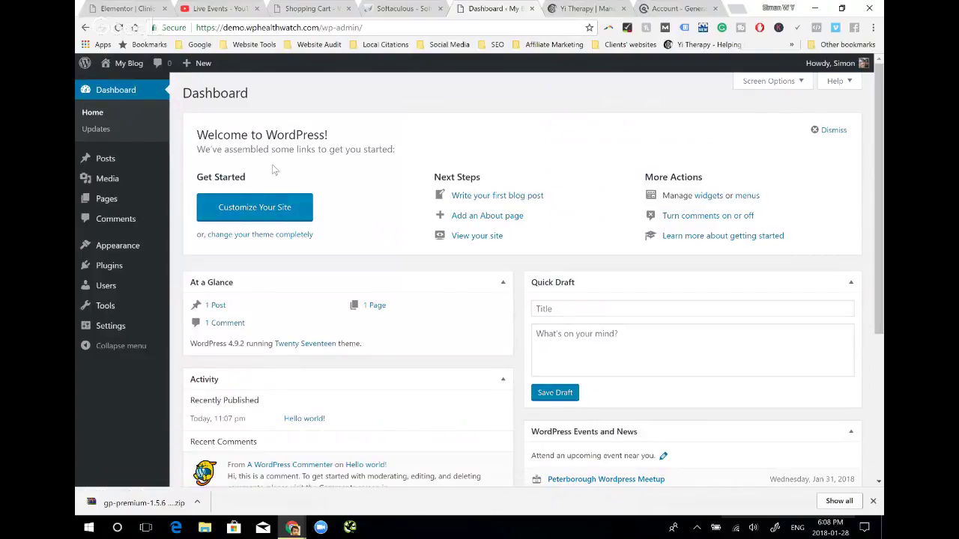
pyautogui.moveTo(246, 150); pyautogui.dragTo(385, 152)
pyautogui.click(305, 190)
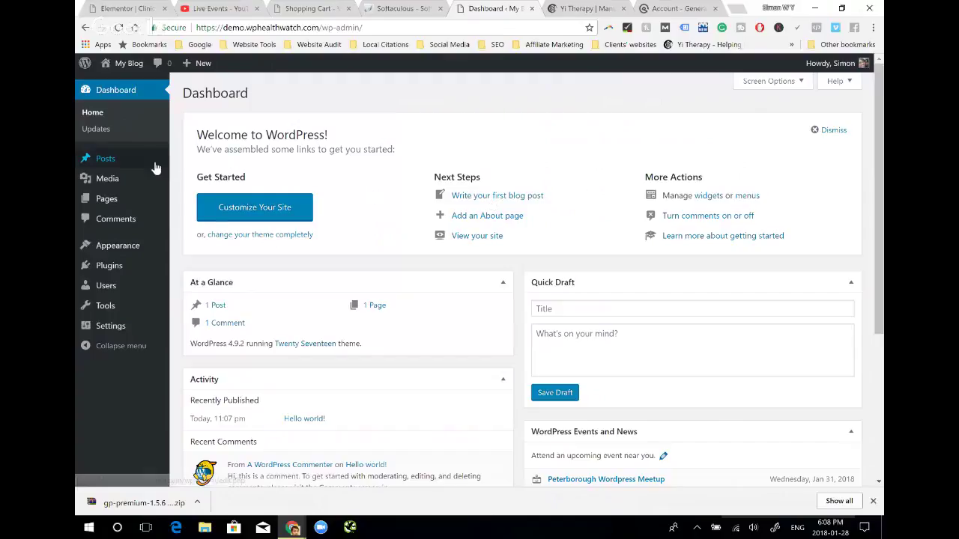
# Open the All Posts list from the admin sidebar.
pyautogui.moveTo(154, 168)
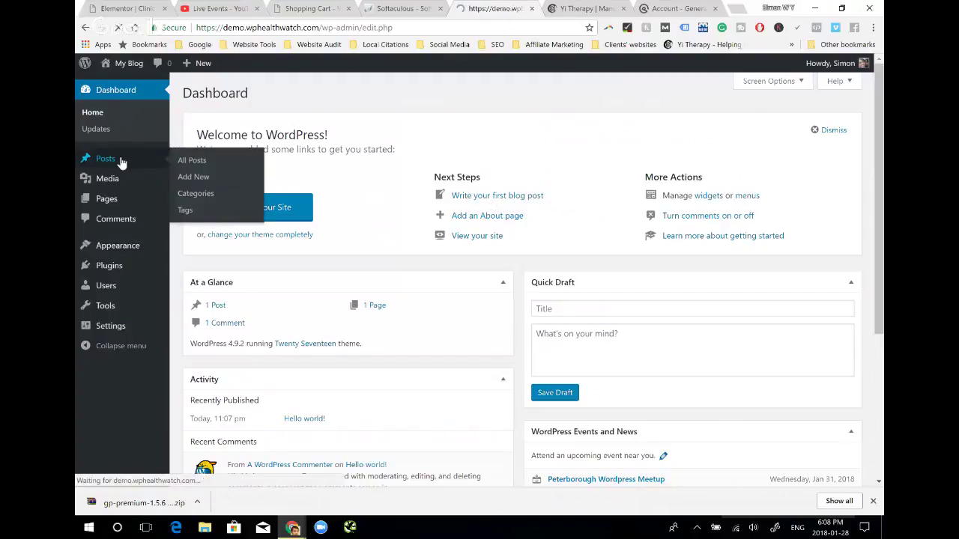
pyautogui.click(120, 158)
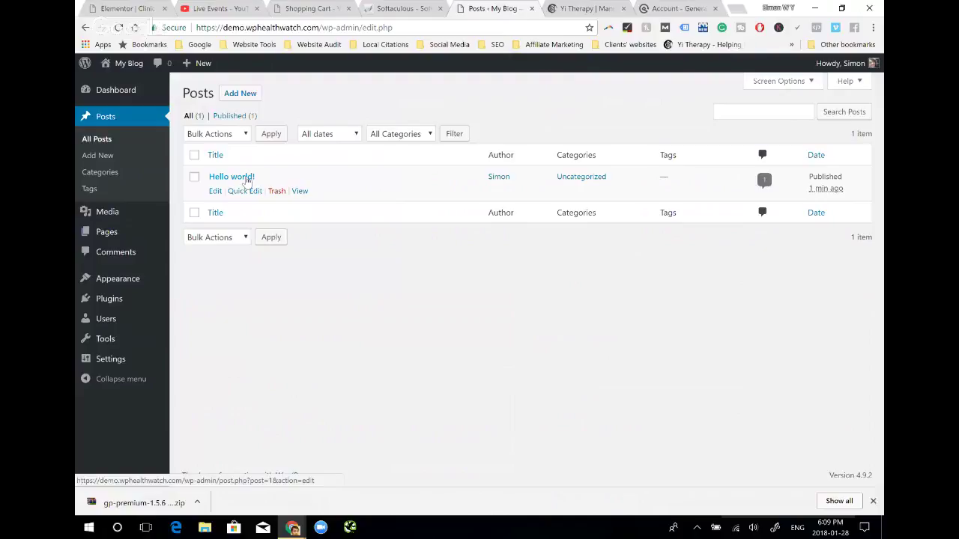
pyautogui.click(586, 8)
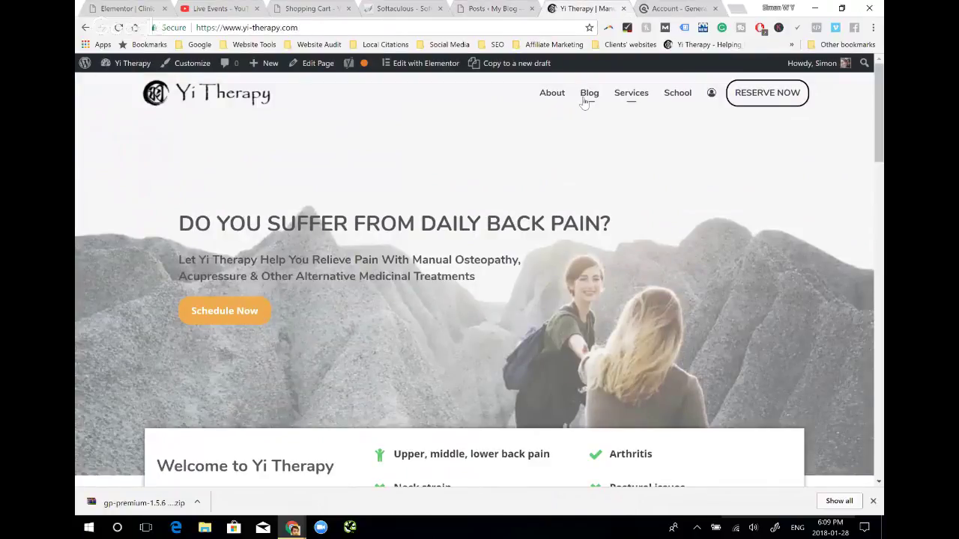
pyautogui.click(587, 97)
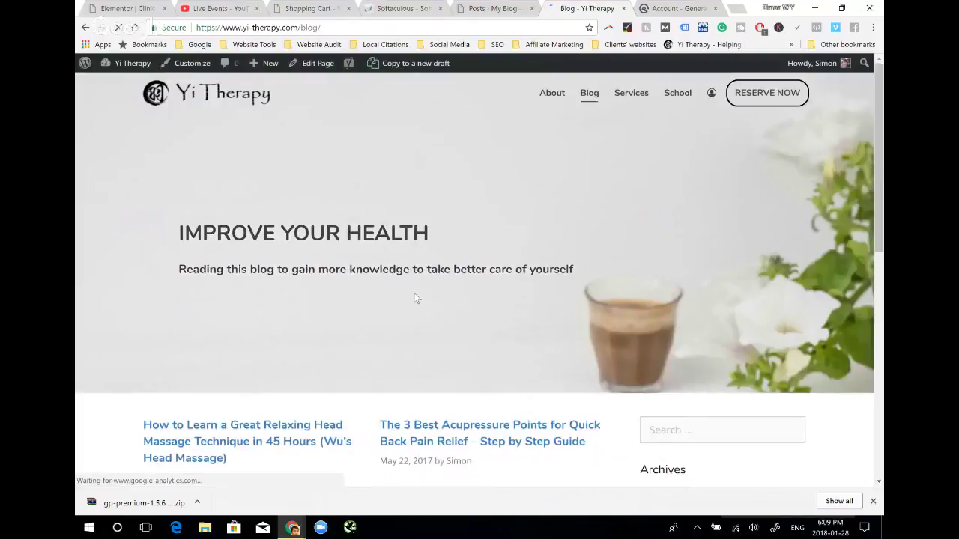
pyautogui.scroll(-1, 417, 298)
pyautogui.scroll(-2, 416, 293)
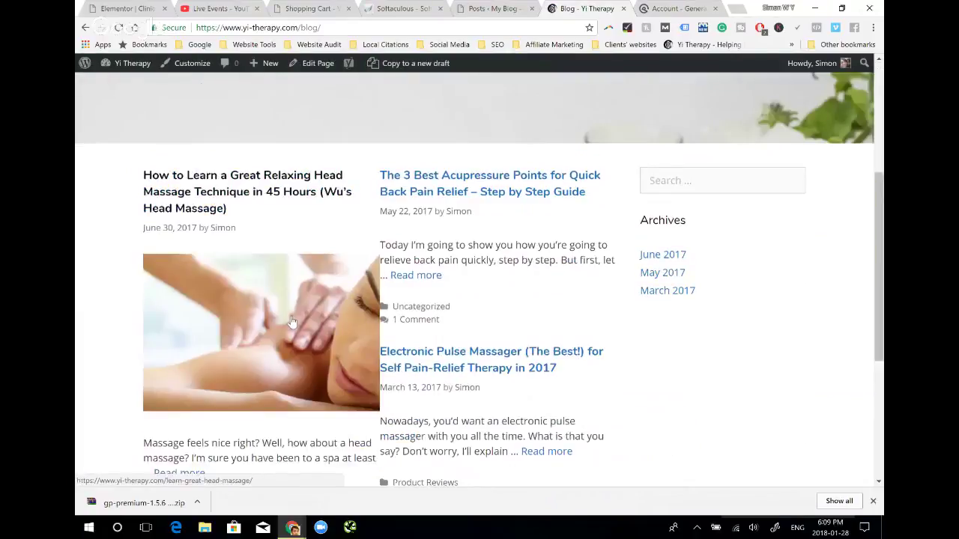
pyautogui.click(292, 322)
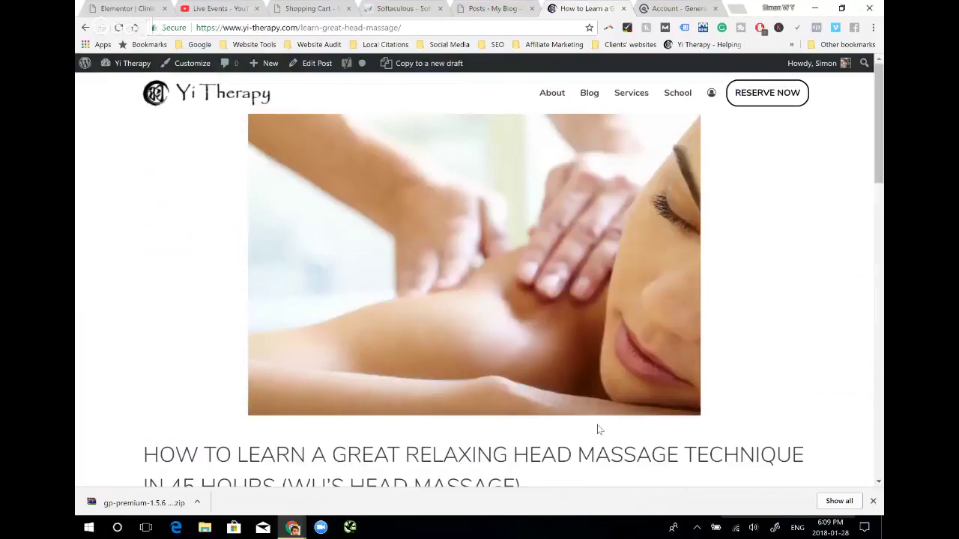
pyautogui.scroll(-4, 598, 430)
pyautogui.scroll(4, 598, 430)
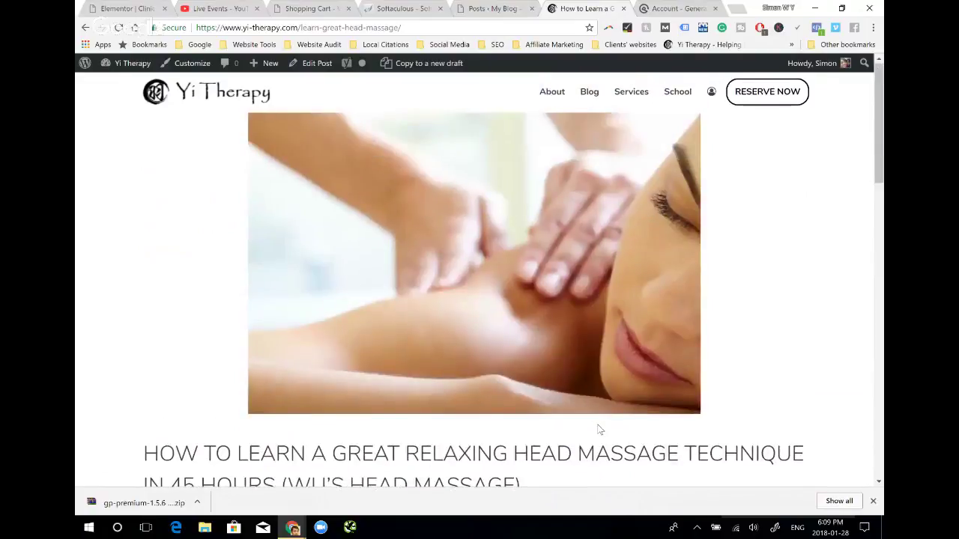
pyautogui.scroll(-3, 598, 429)
pyautogui.scroll(-1, 518, 365)
pyautogui.scroll(5, 514, 297)
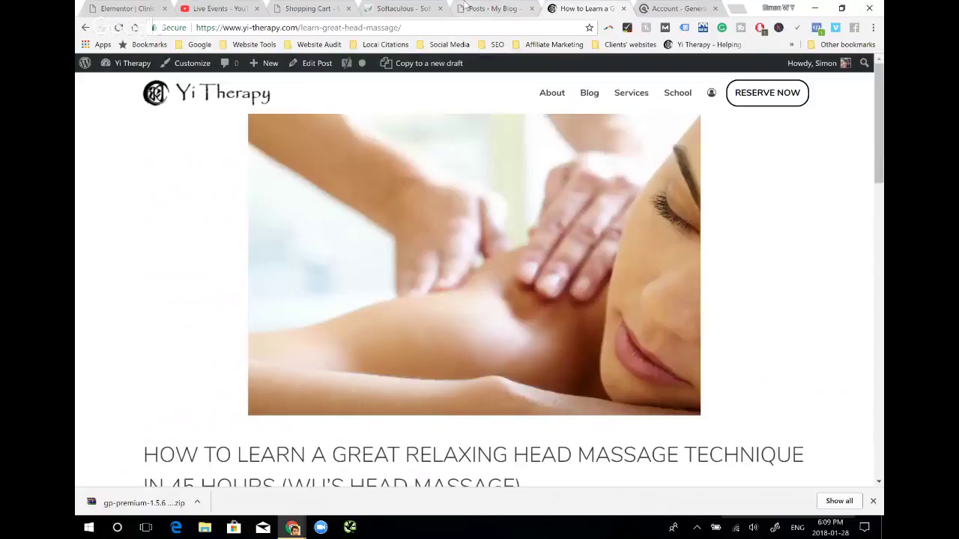
pyautogui.click(487, 8)
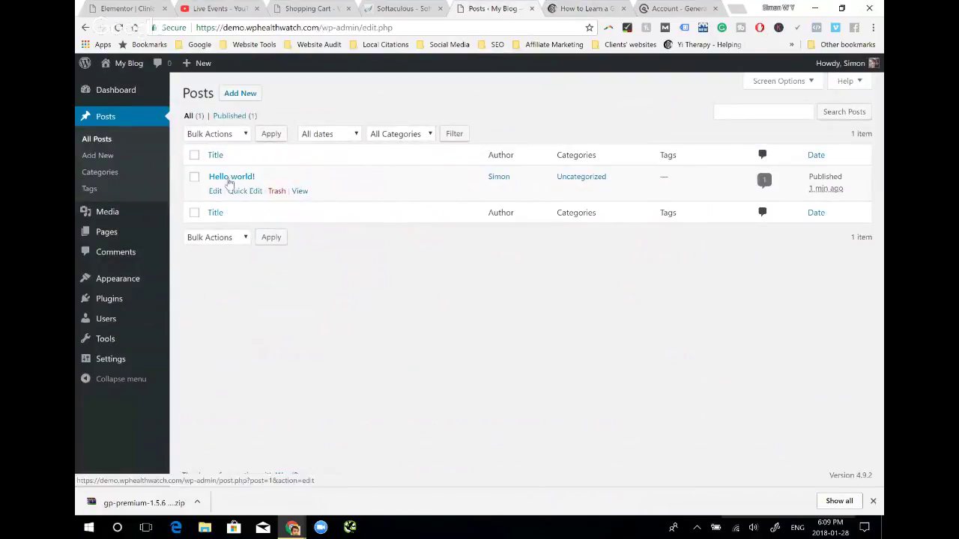
# Trash the Hello world! post and delete it permanently from Trash.
pyautogui.click(275, 194)
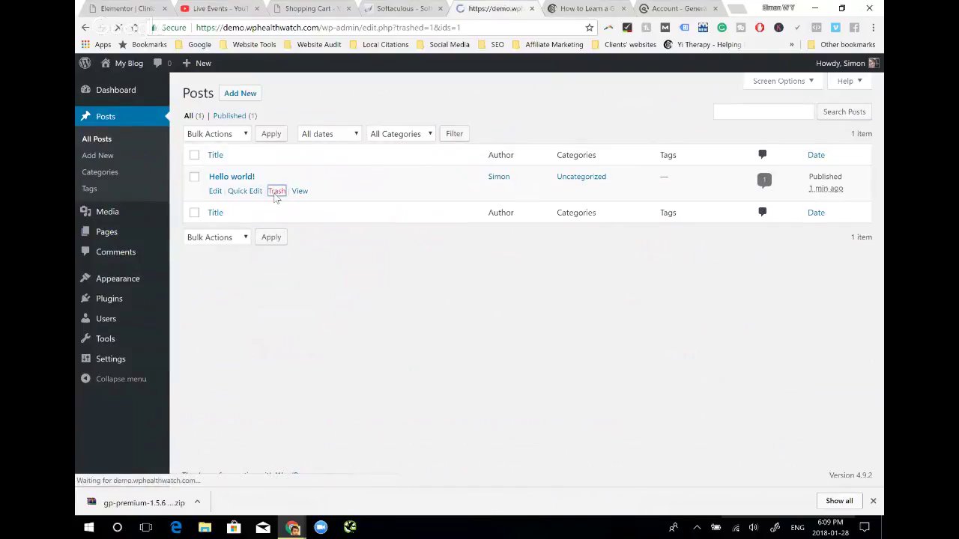
pyautogui.click(223, 150)
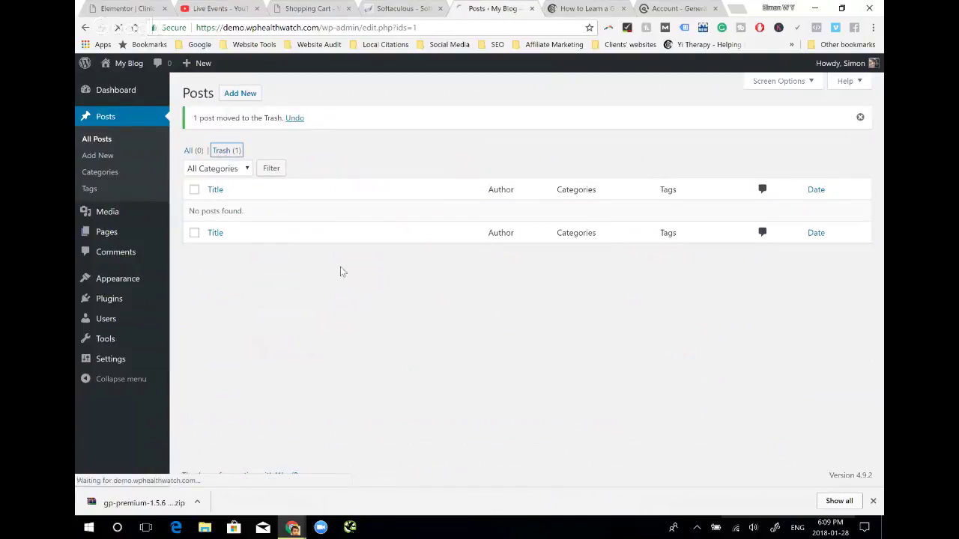
pyautogui.click(269, 192)
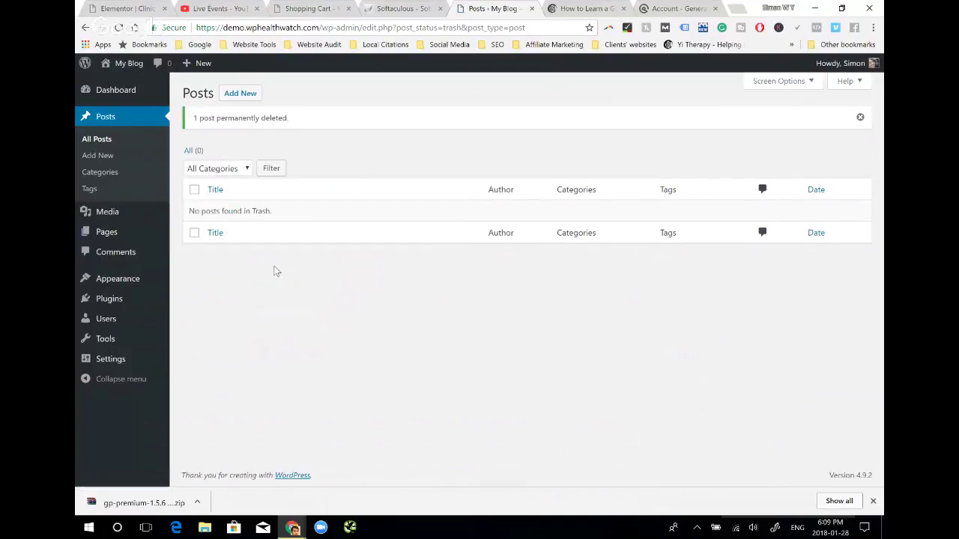
# Open the Pages list, then browse the Yi Therapy site's homepage, About and Services pages.
pyautogui.click(126, 230)
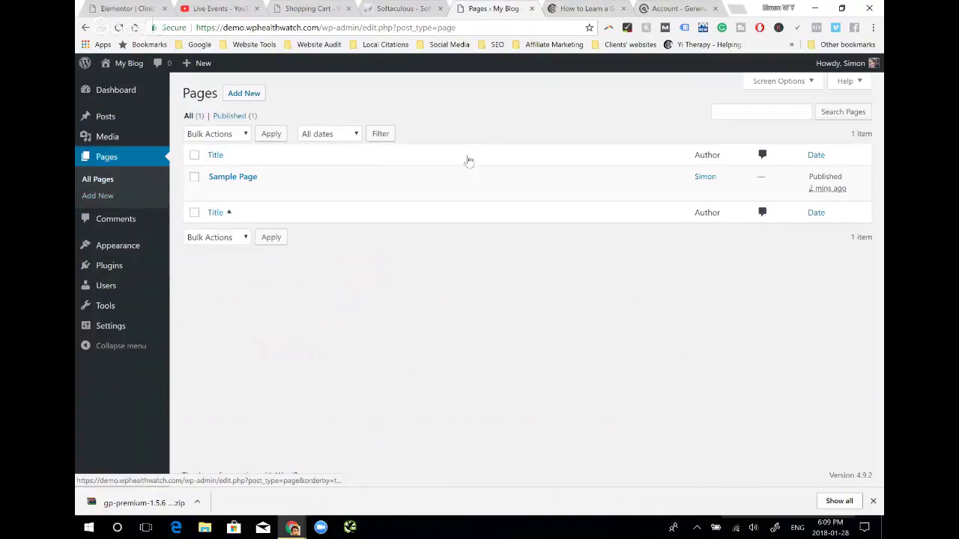
pyautogui.click(551, 7)
pyautogui.click(241, 88)
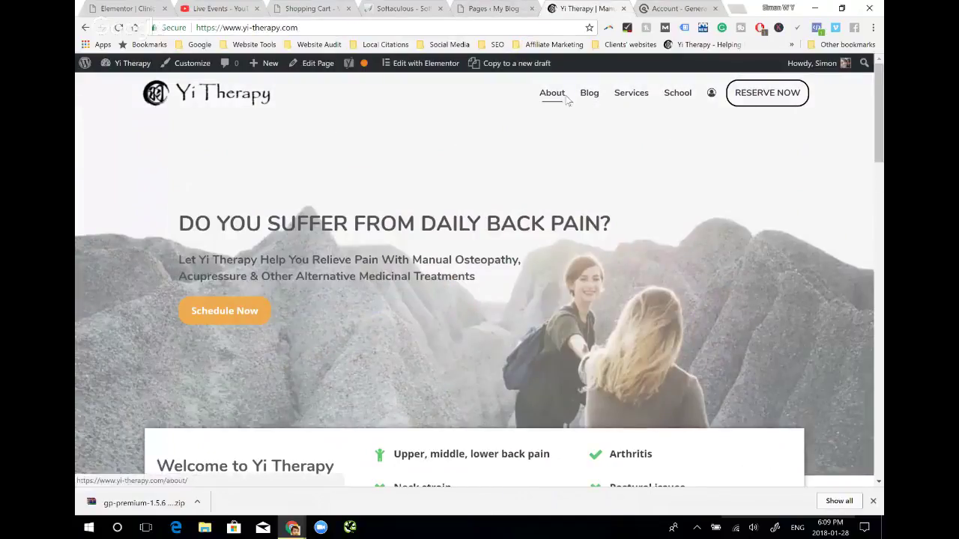
pyautogui.click(552, 93)
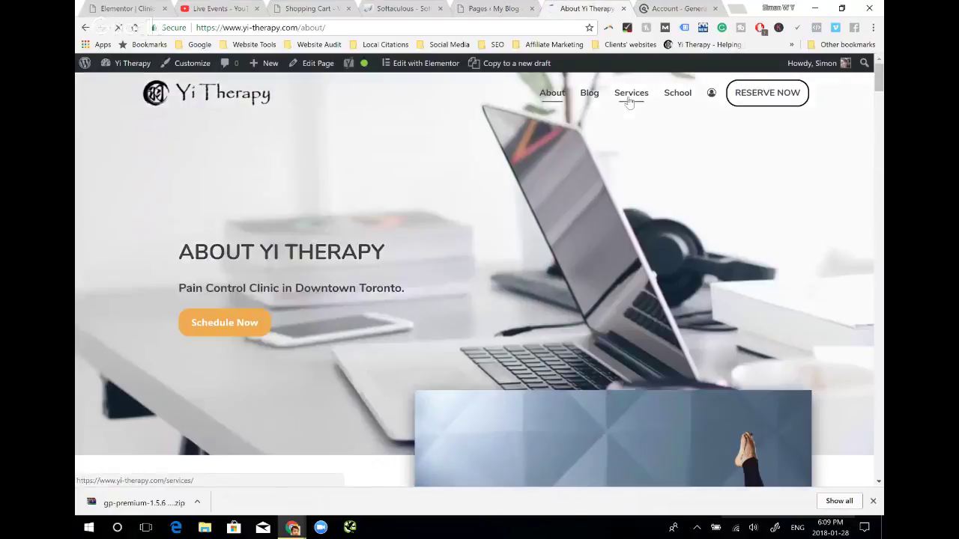
pyautogui.click(629, 98)
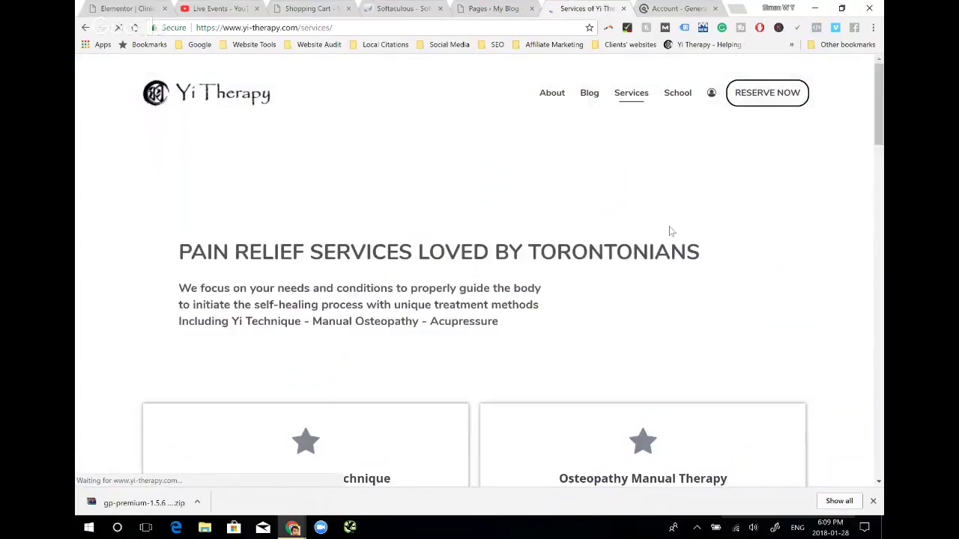
pyautogui.scroll(-1, 530, 243)
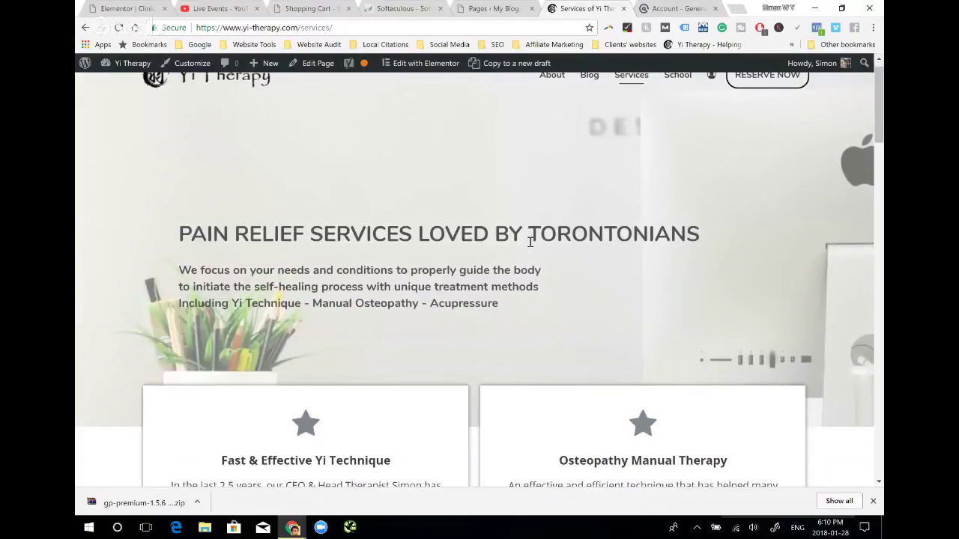
pyautogui.scroll(1, 530, 244)
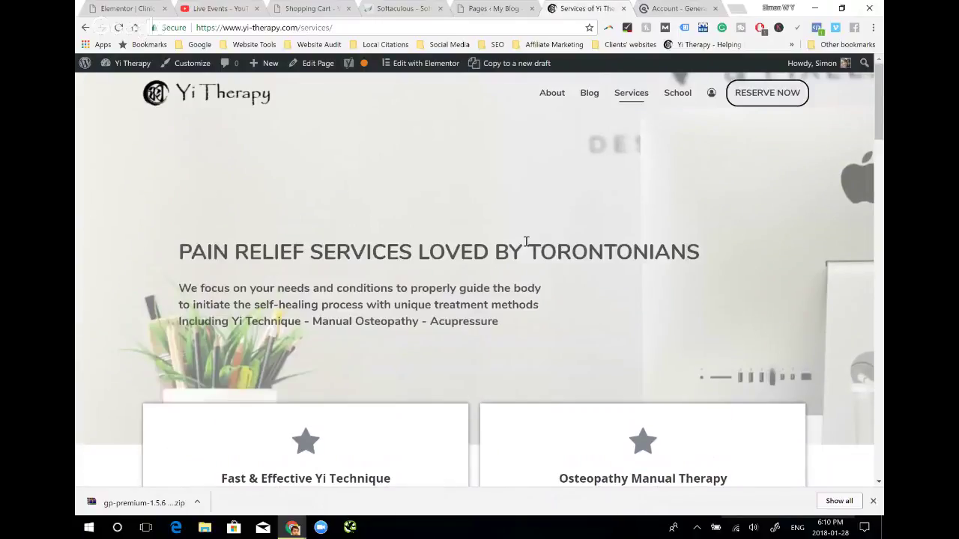
pyautogui.click(462, 6)
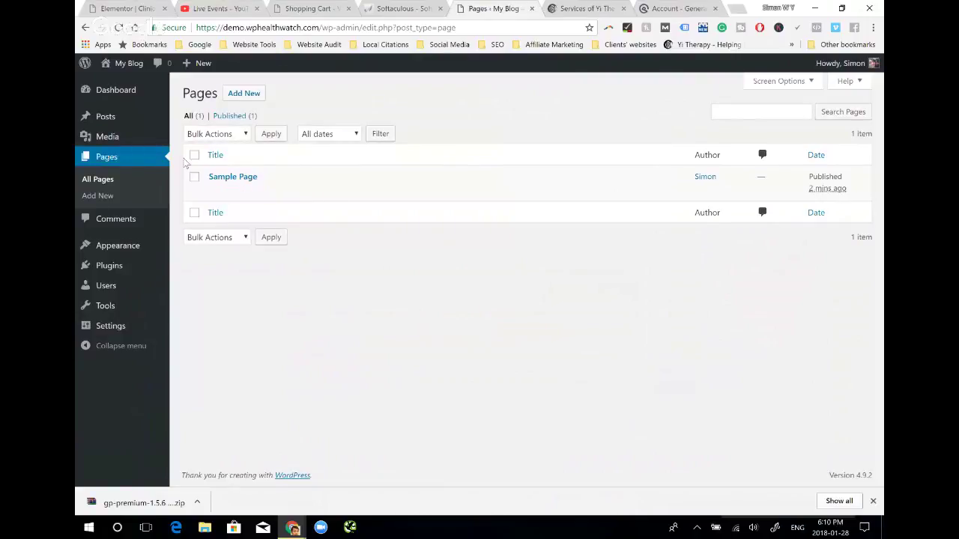
# Permanently delete the Sample Page, then check the Media library and empty Comments list.
pyautogui.click(276, 192)
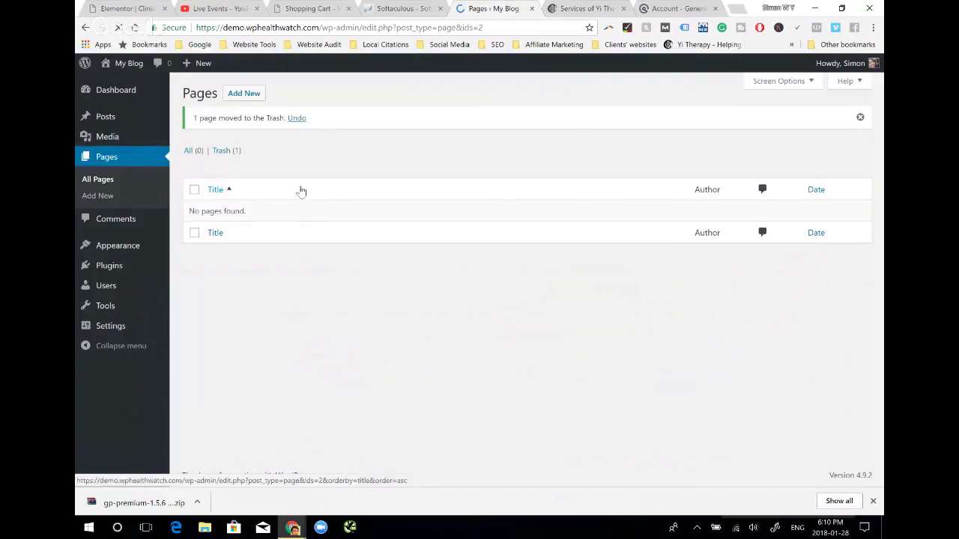
pyautogui.click(225, 151)
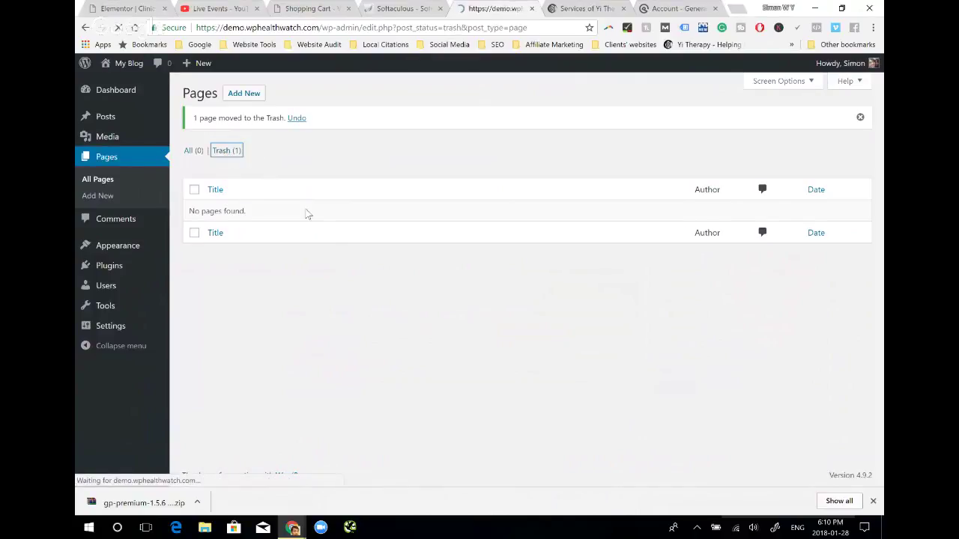
pyautogui.click(269, 192)
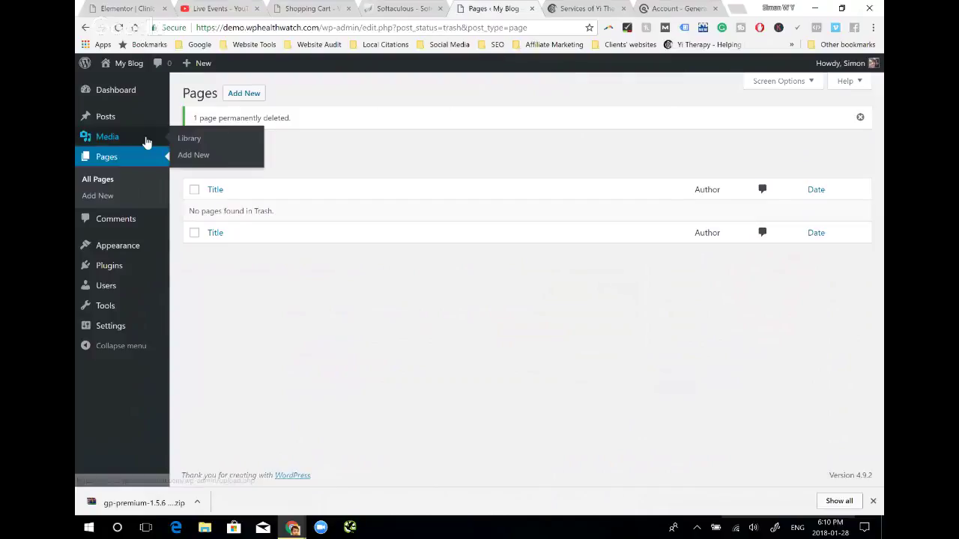
pyautogui.click(147, 142)
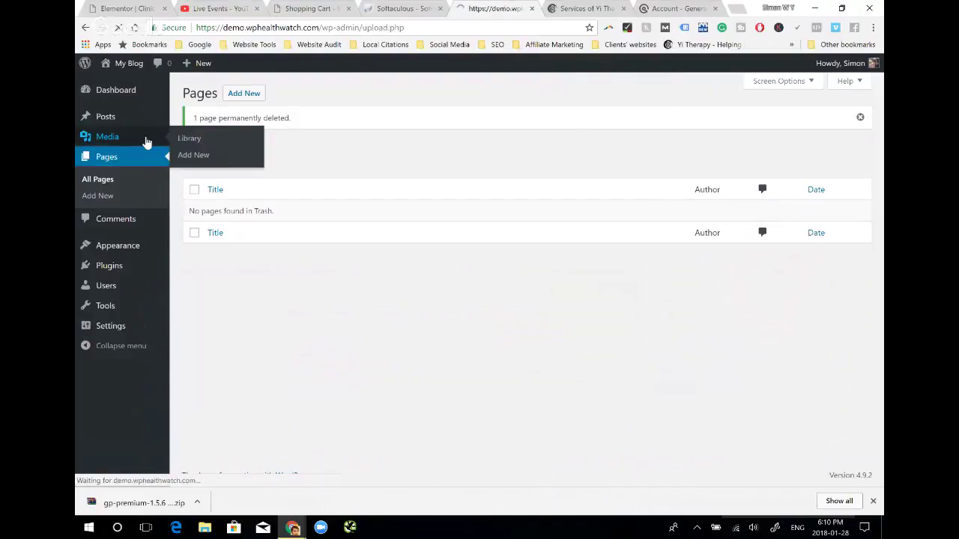
pyautogui.click(137, 218)
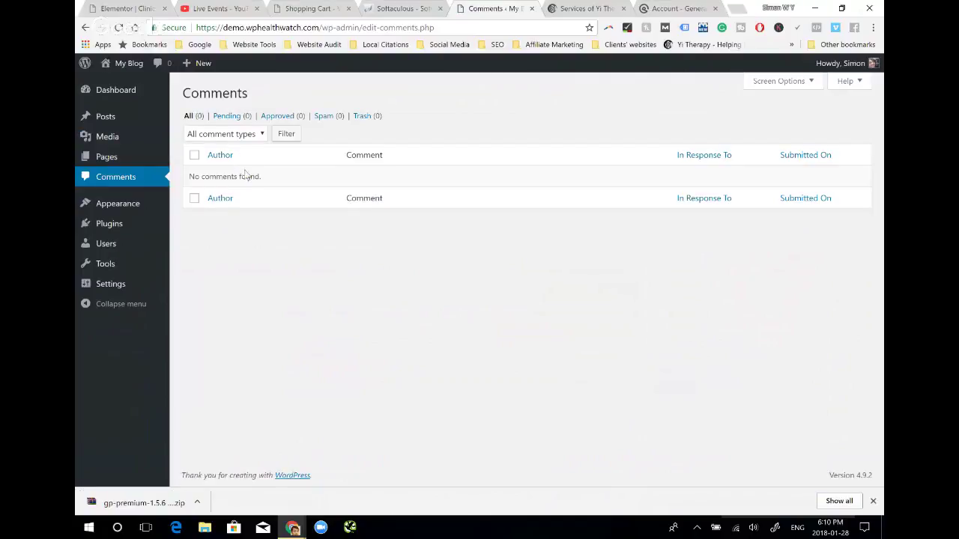
# Switch permalinks to the Post name structure /%postname%/ and save.
pyautogui.moveTo(156, 211)
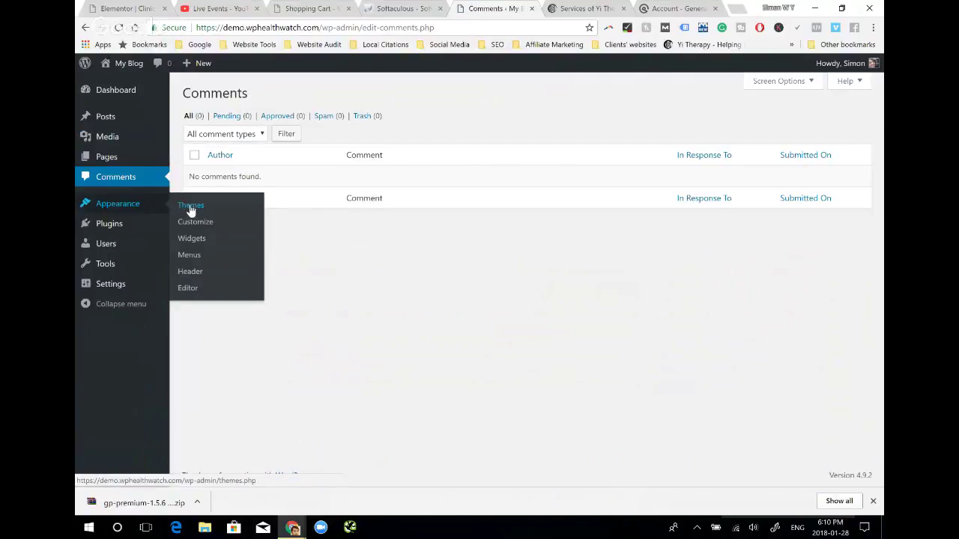
pyautogui.moveTo(152, 281)
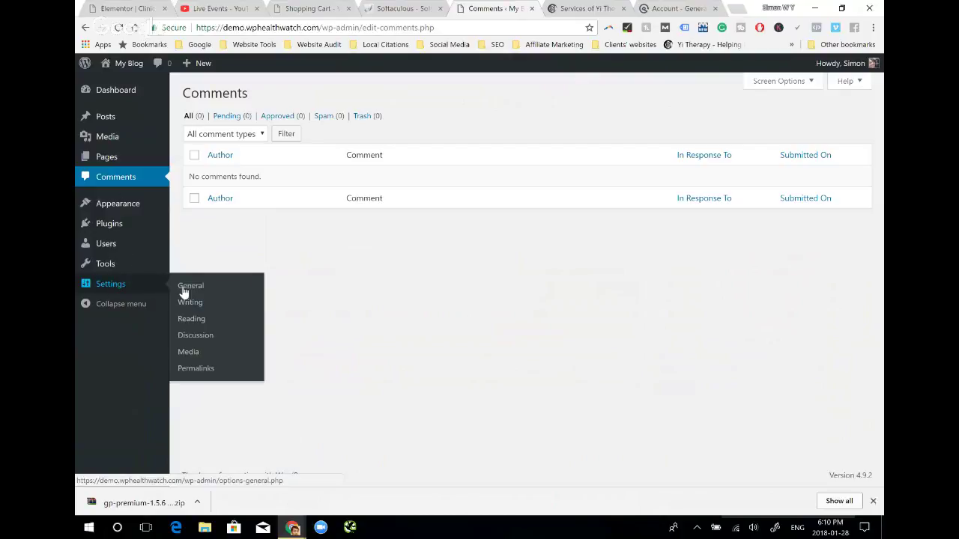
pyautogui.click(196, 369)
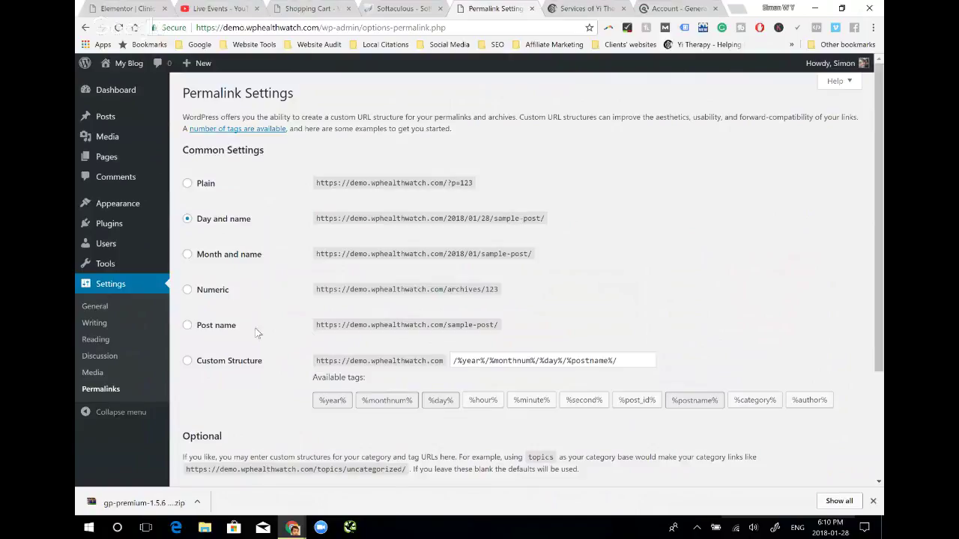
pyautogui.click(229, 328)
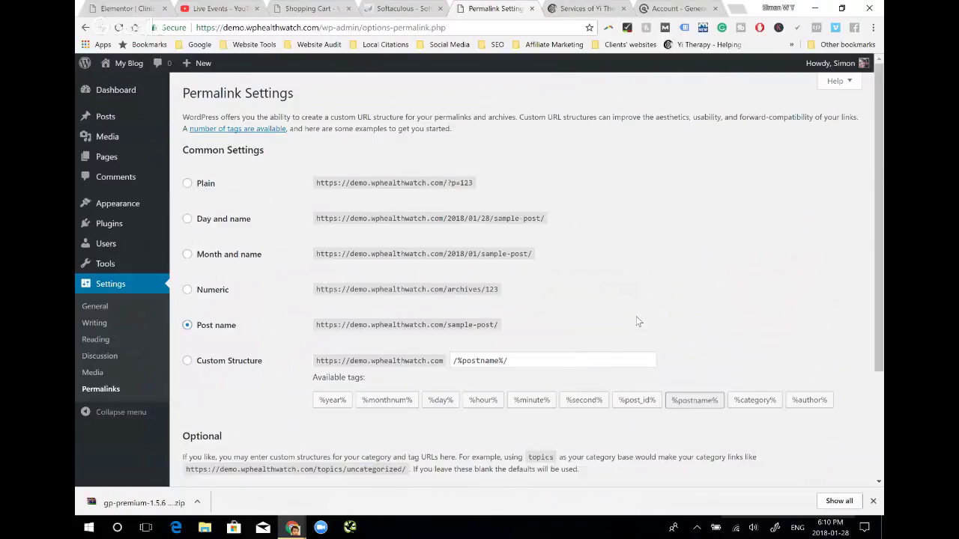
pyautogui.scroll(-2, 637, 315)
pyautogui.click(229, 433)
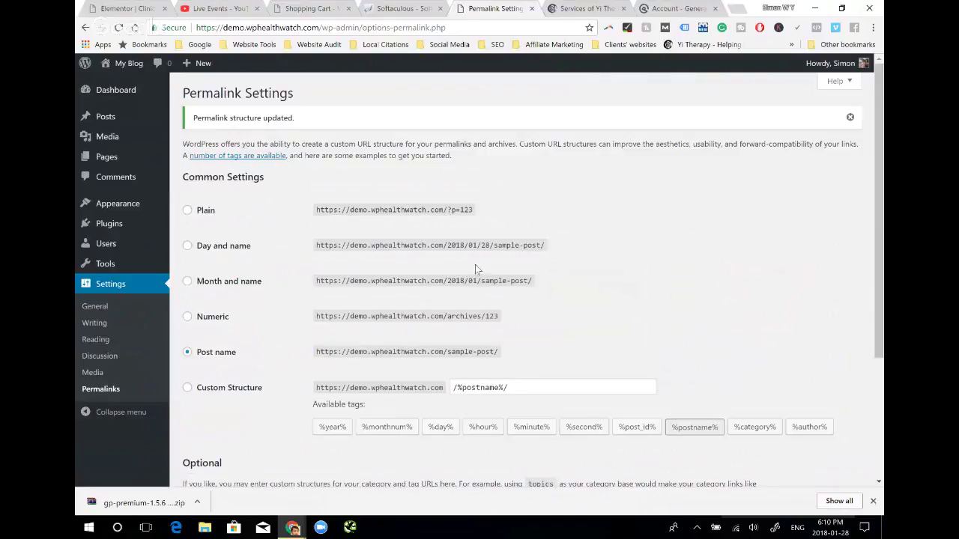
# Delete the Twenty Fifteen and Twenty Sixteen themes, then open Add New Themes.
pyautogui.moveTo(149, 207)
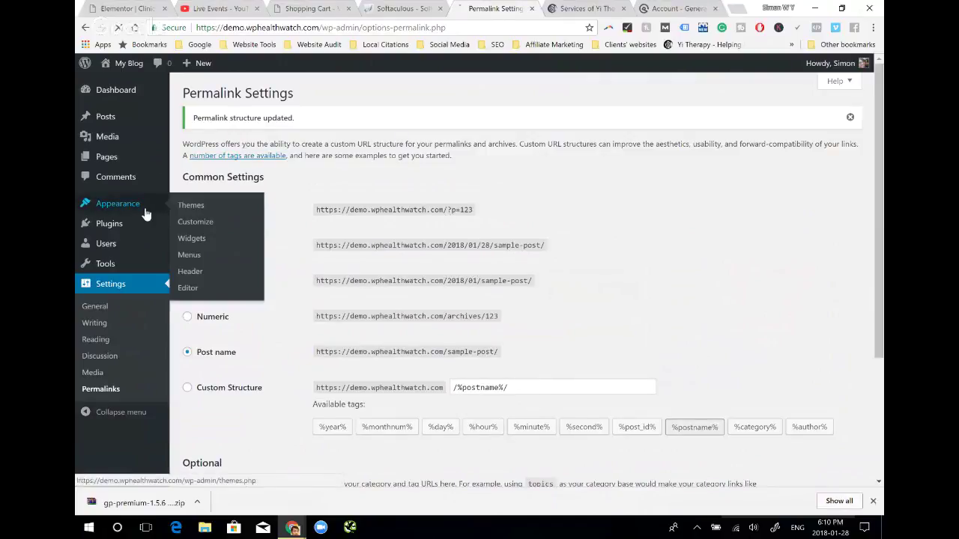
pyautogui.click(189, 206)
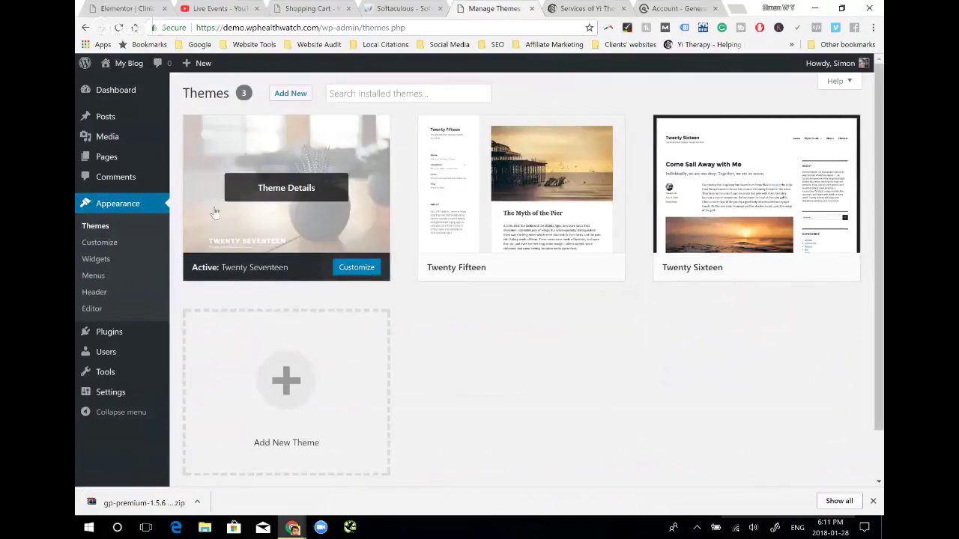
pyautogui.click(497, 193)
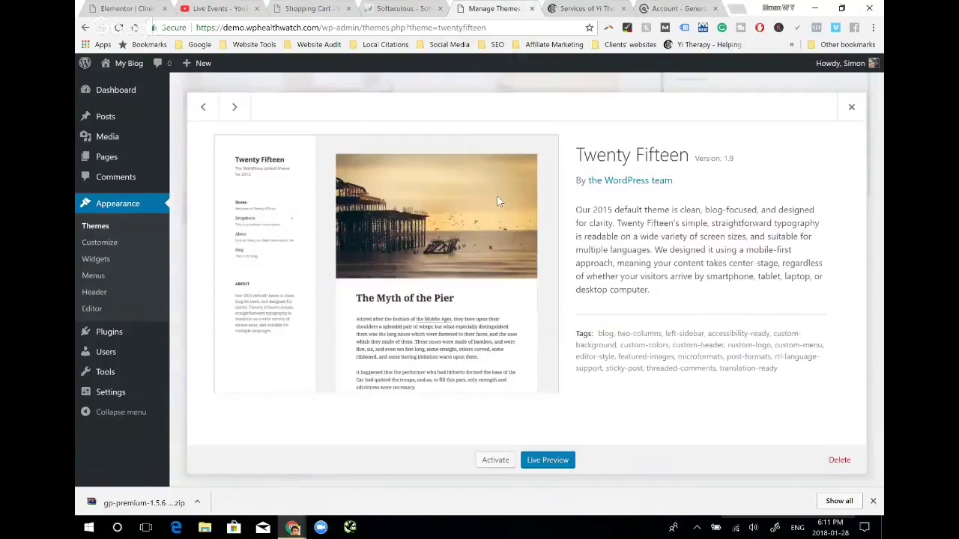
pyautogui.click(838, 460)
pyautogui.press('Return')
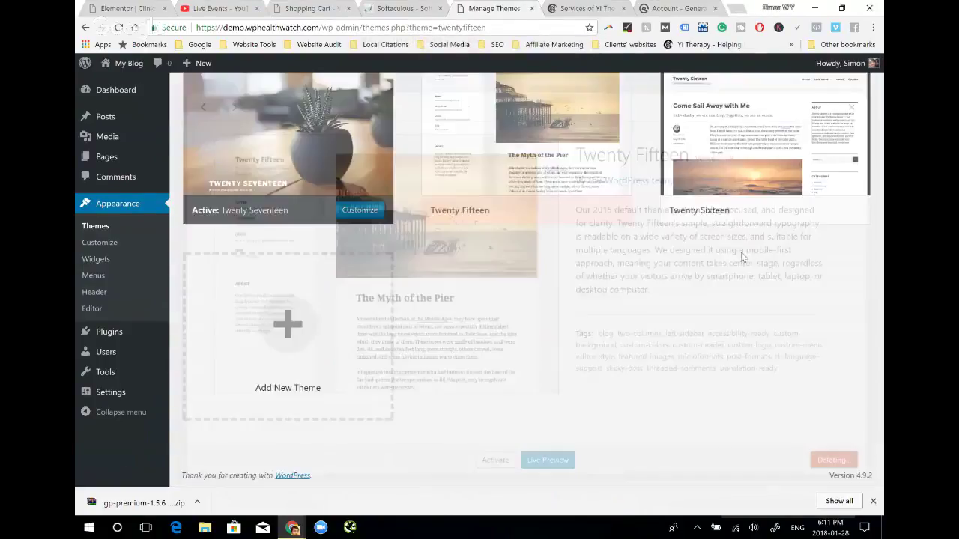
pyautogui.click(480, 213)
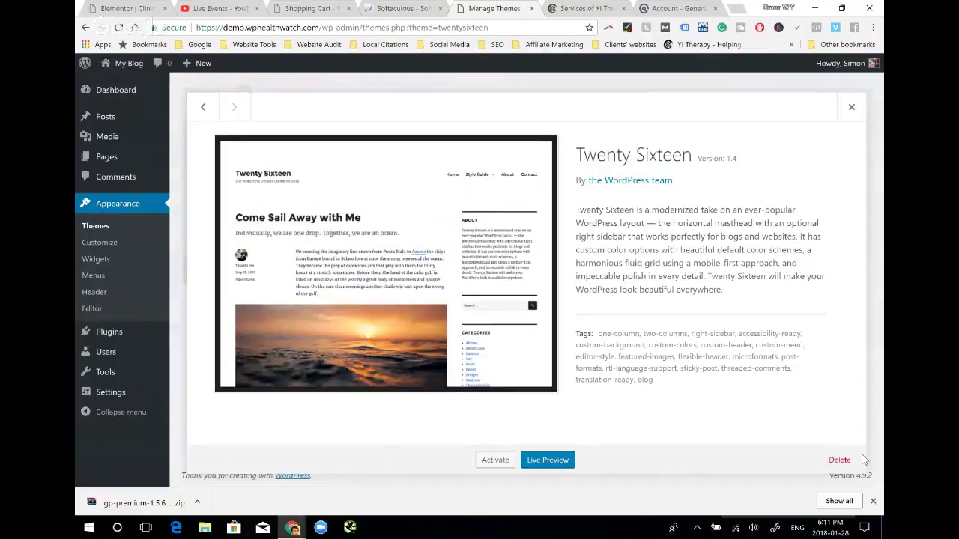
pyautogui.click(838, 460)
pyautogui.press('Return')
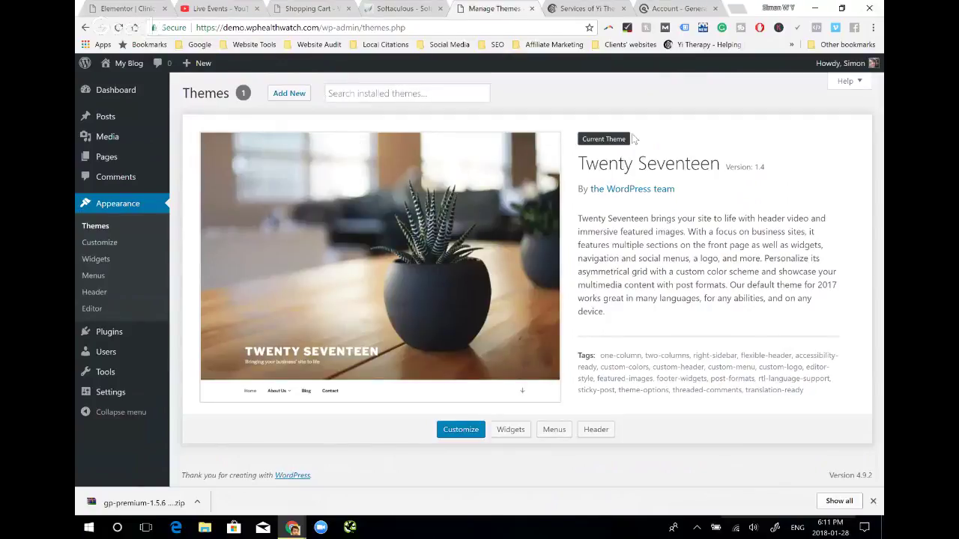
pyautogui.click(290, 95)
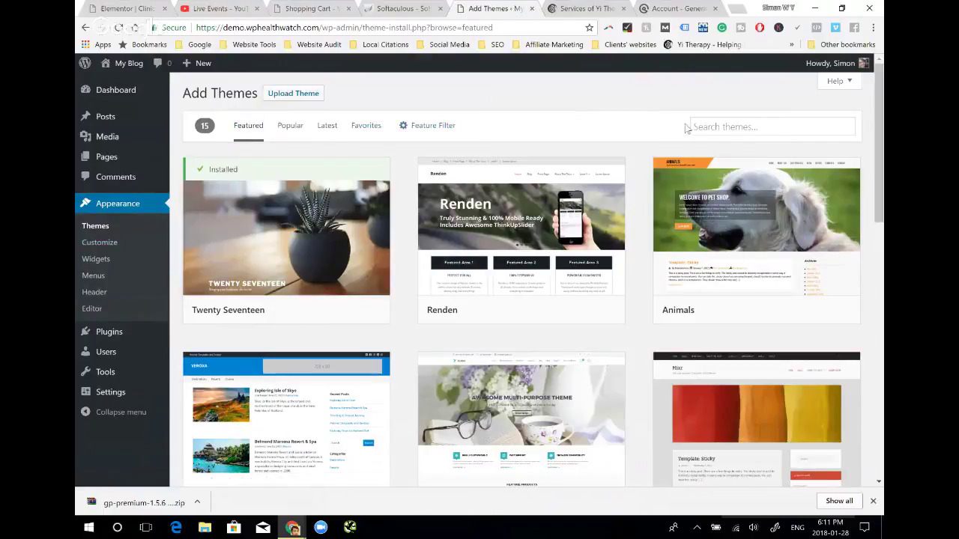
# Search themes for 'generatepress' and open the GeneratePress details preview.
pyautogui.click(715, 125)
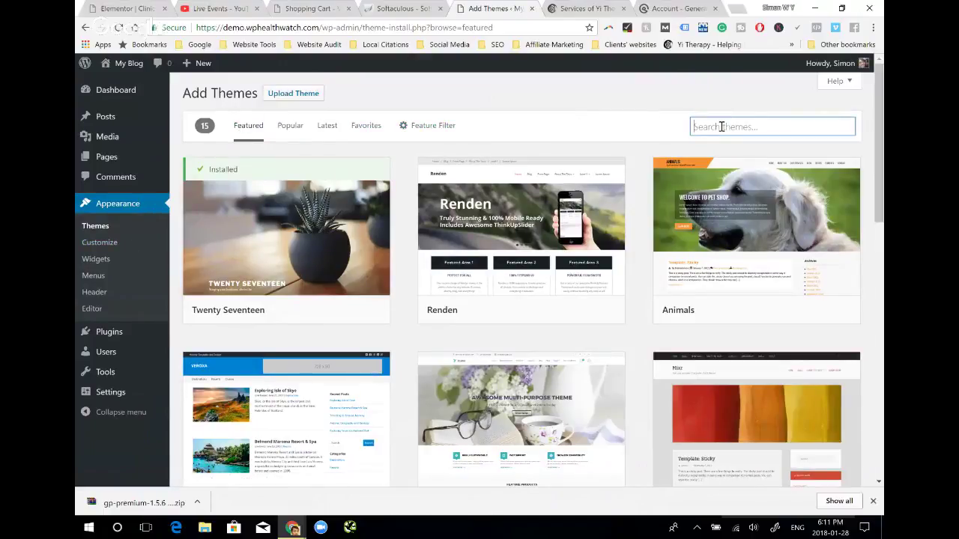
pyautogui.write('generatepress')
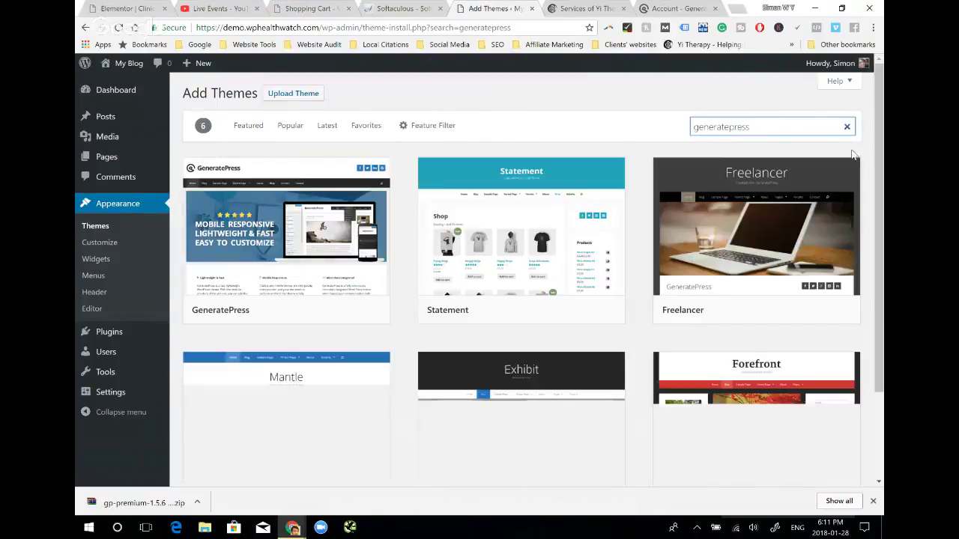
pyautogui.moveTo(348, 252)
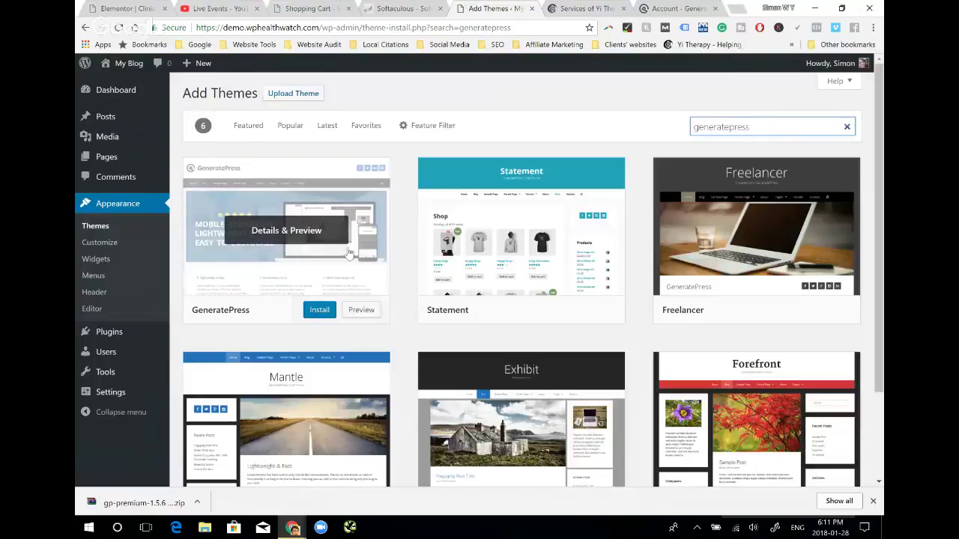
pyautogui.click(310, 233)
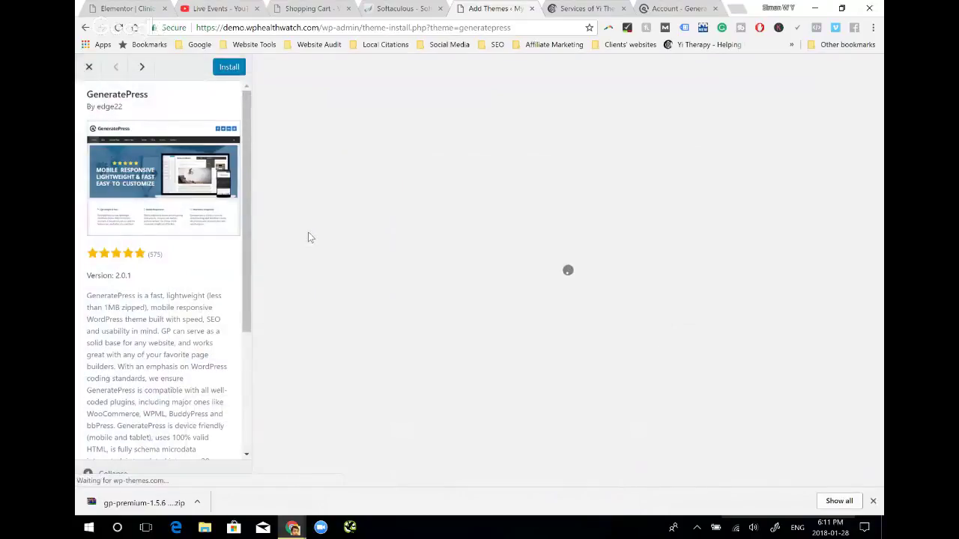
# Look through the GeneratePress preview, then install and activate the theme.
pyautogui.scroll(-4, 315, 194)
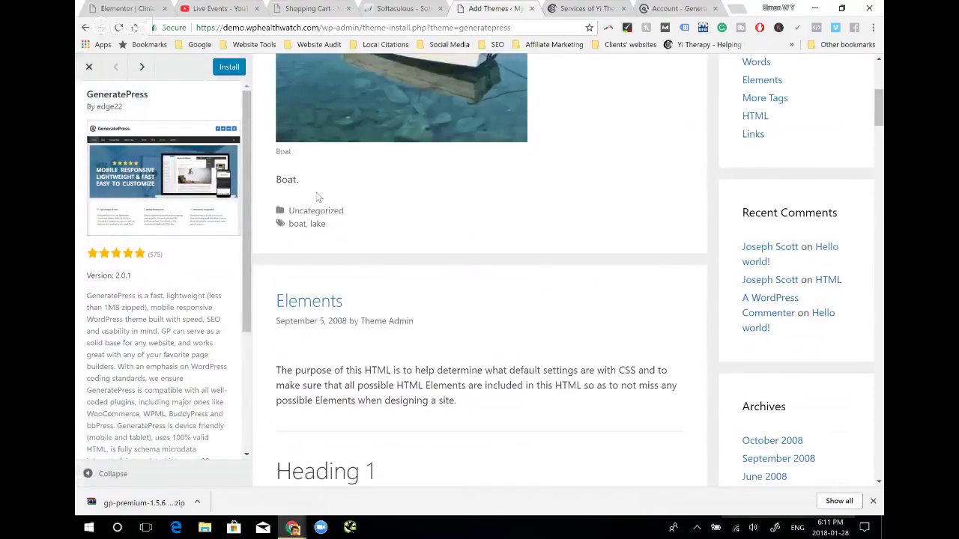
pyautogui.scroll(-7, 342, 306)
pyautogui.scroll(6, 342, 305)
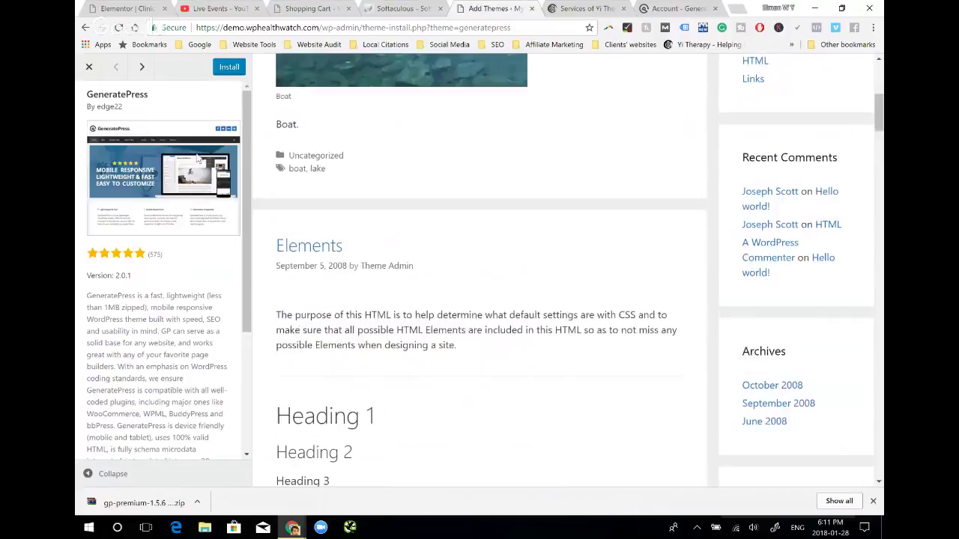
pyautogui.click(198, 159)
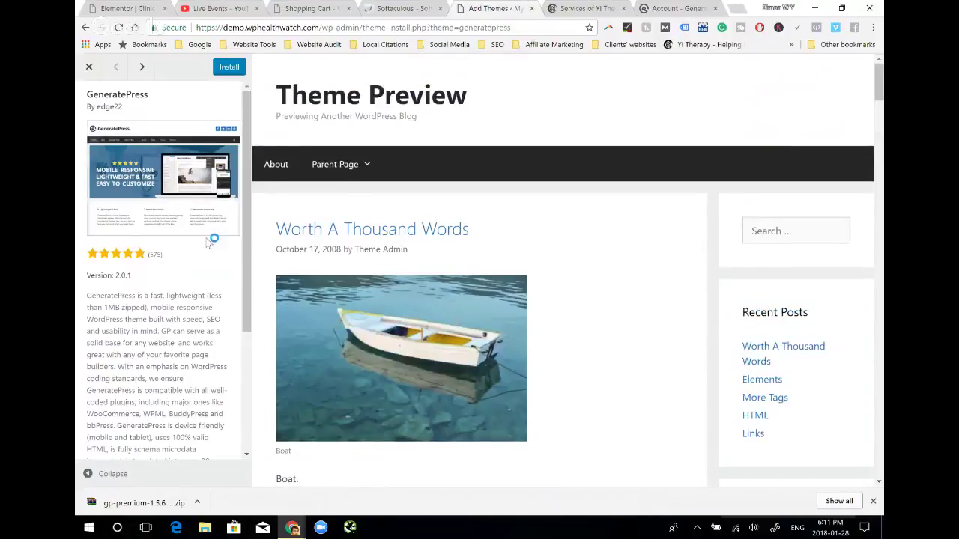
pyautogui.scroll(-2, 210, 243)
pyautogui.scroll(2, 210, 243)
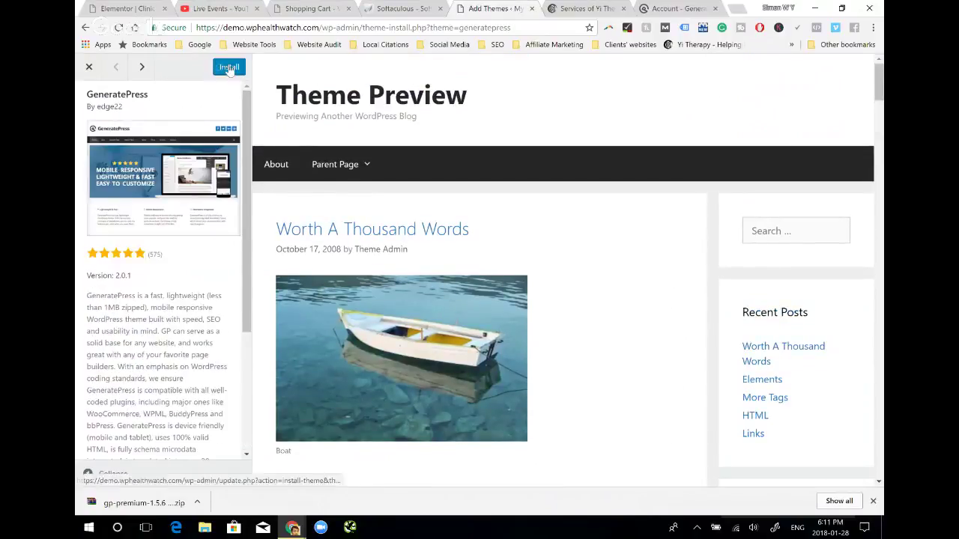
pyautogui.click(229, 68)
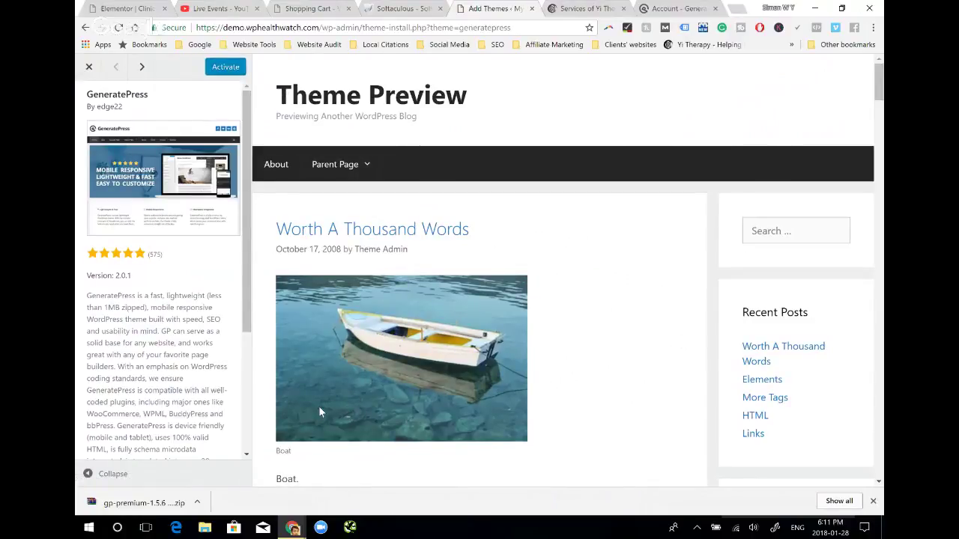
pyautogui.click(227, 66)
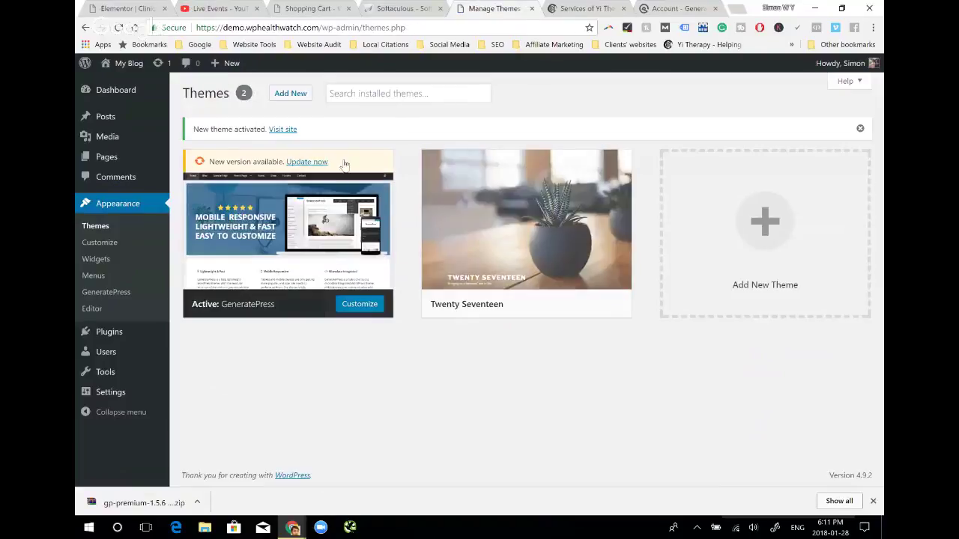
# Update GeneratePress to 2.0.2 and delete the Twenty Seventeen theme.
pyautogui.click(295, 161)
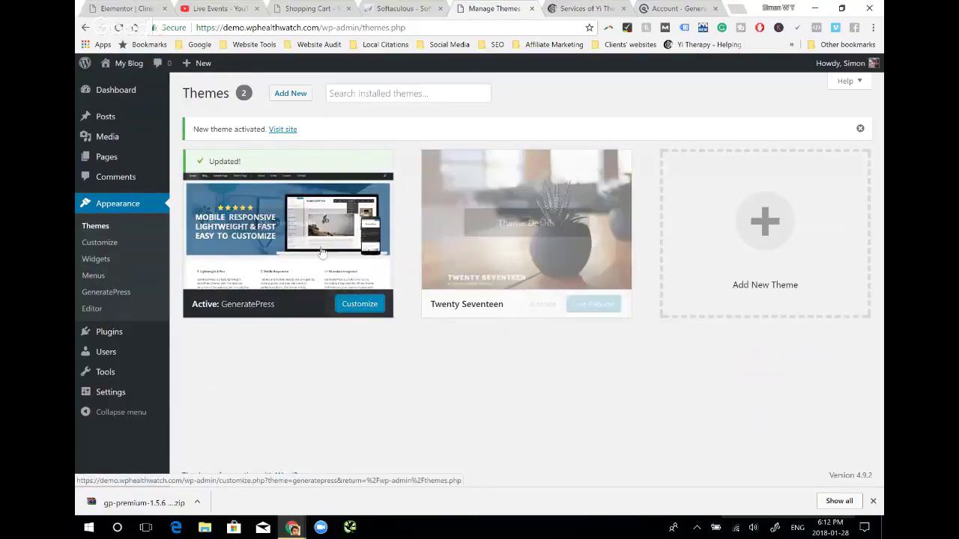
pyautogui.click(514, 227)
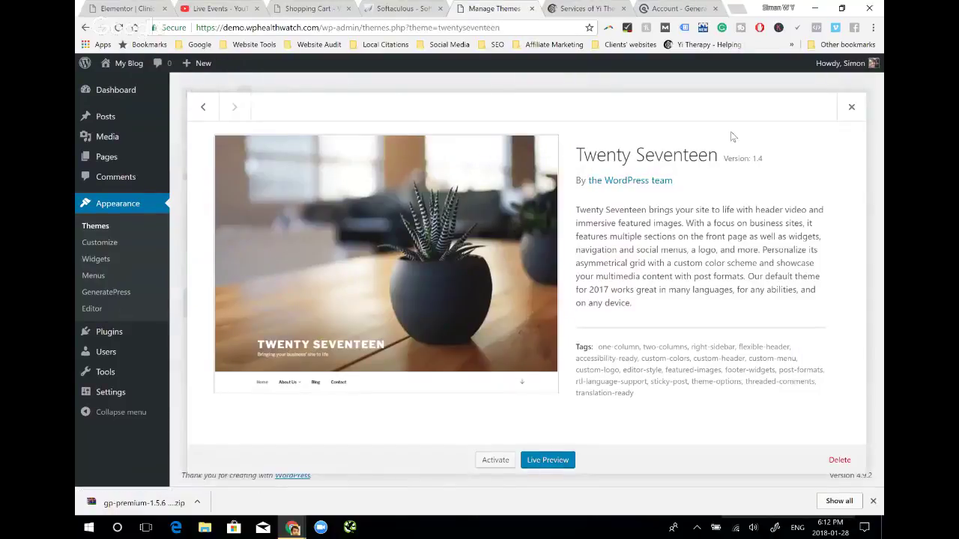
pyautogui.click(836, 462)
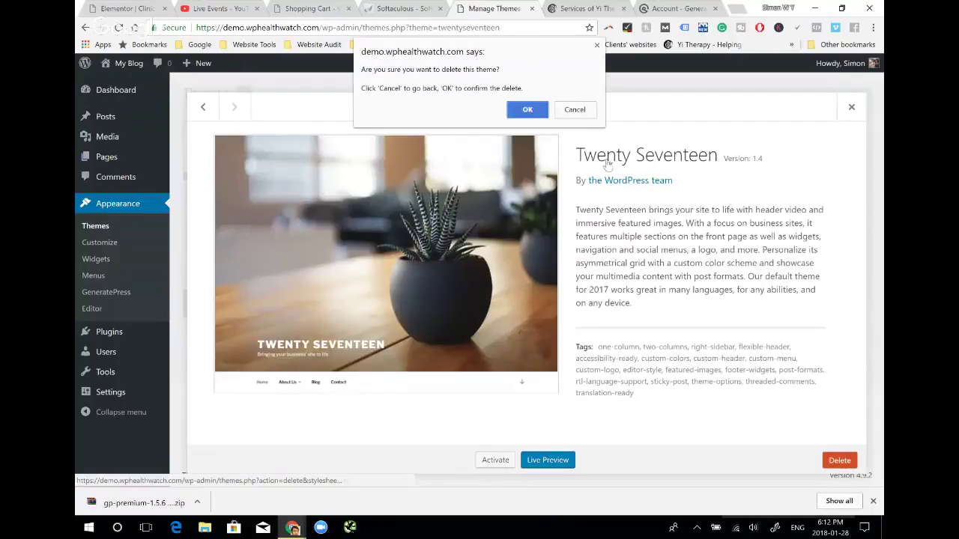
pyautogui.press('Return')
pyautogui.scroll(-5, 497, 316)
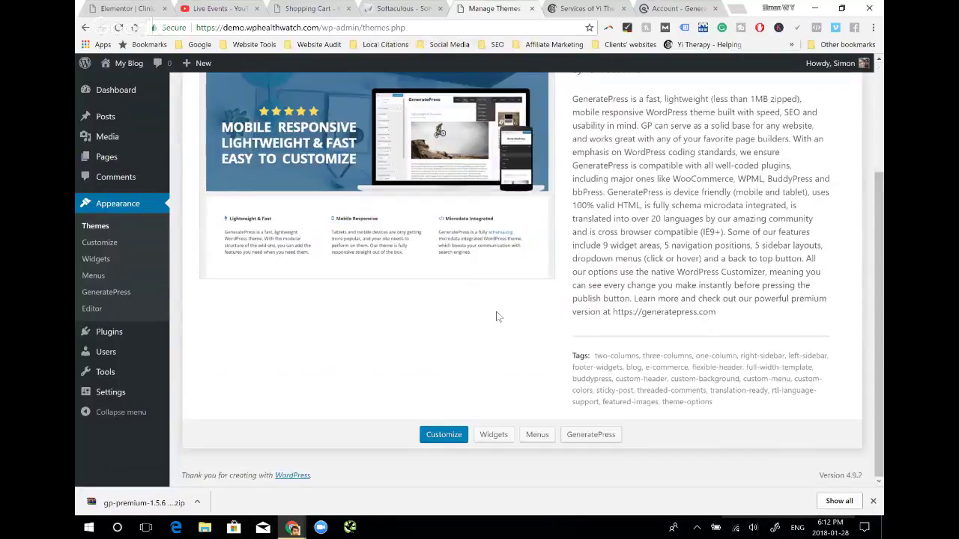
pyautogui.scroll(2, 498, 317)
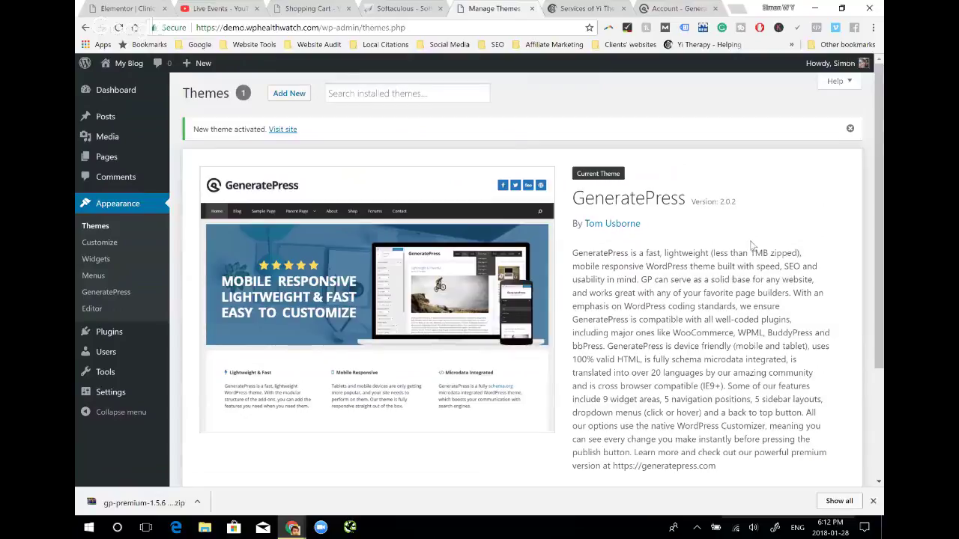
pyautogui.scroll(-2, 751, 243)
pyautogui.scroll(3, 753, 244)
pyautogui.moveTo(146, 337)
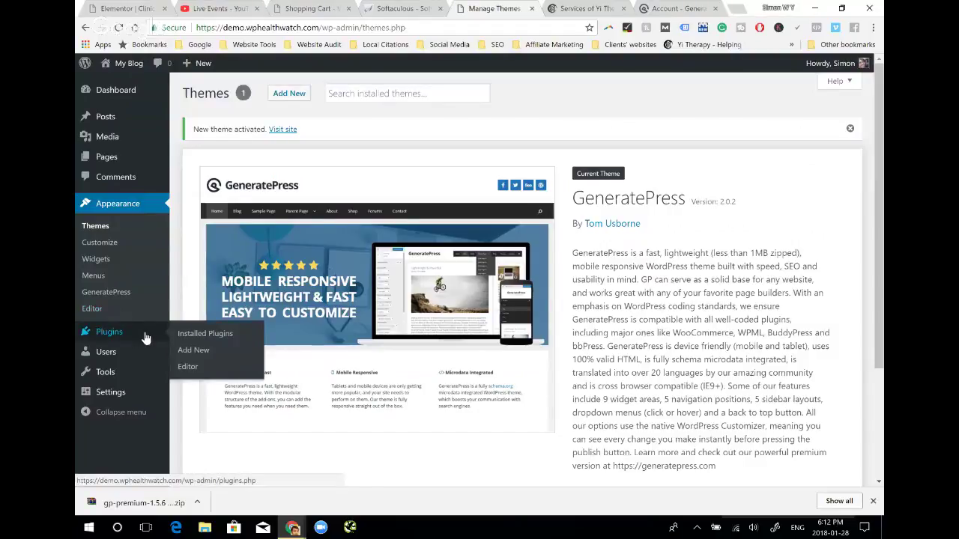
# Delete Hello Dolly, activate Akismet Anti-Spam, and go to Add New Plugins.
pyautogui.click(146, 339)
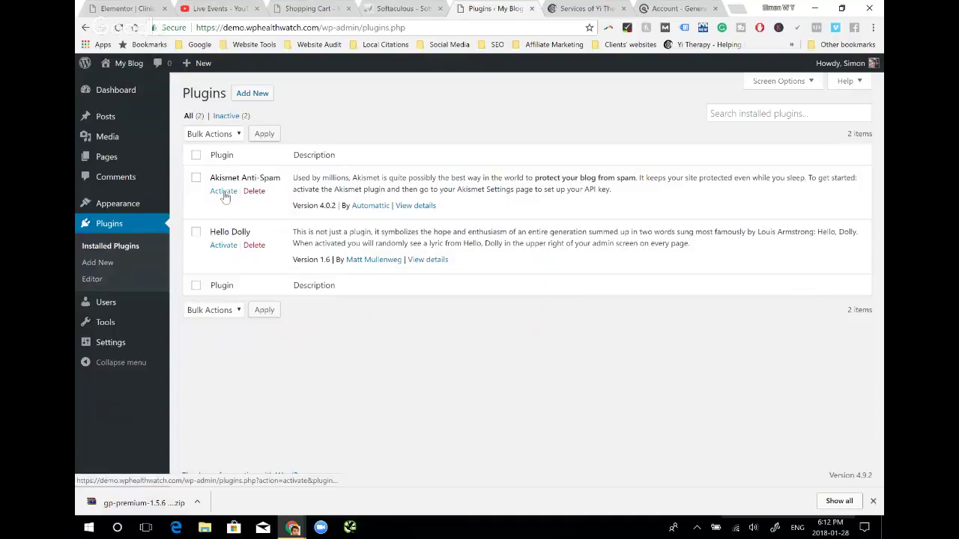
pyautogui.click(252, 246)
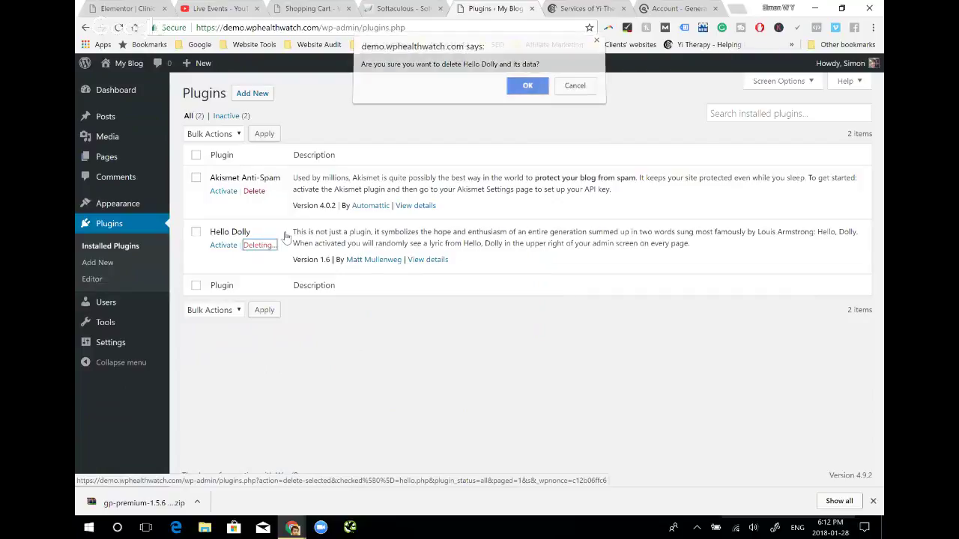
pyautogui.press('Return')
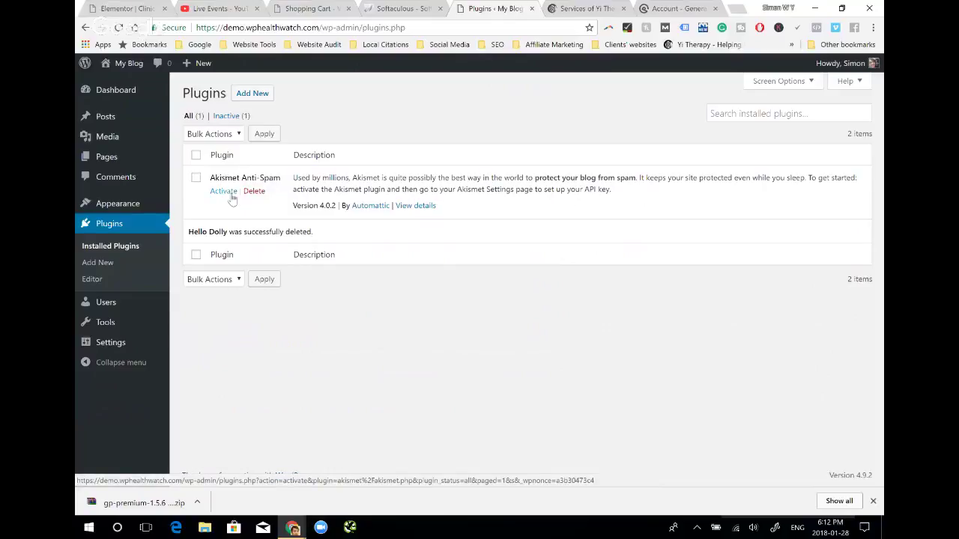
pyautogui.click(227, 191)
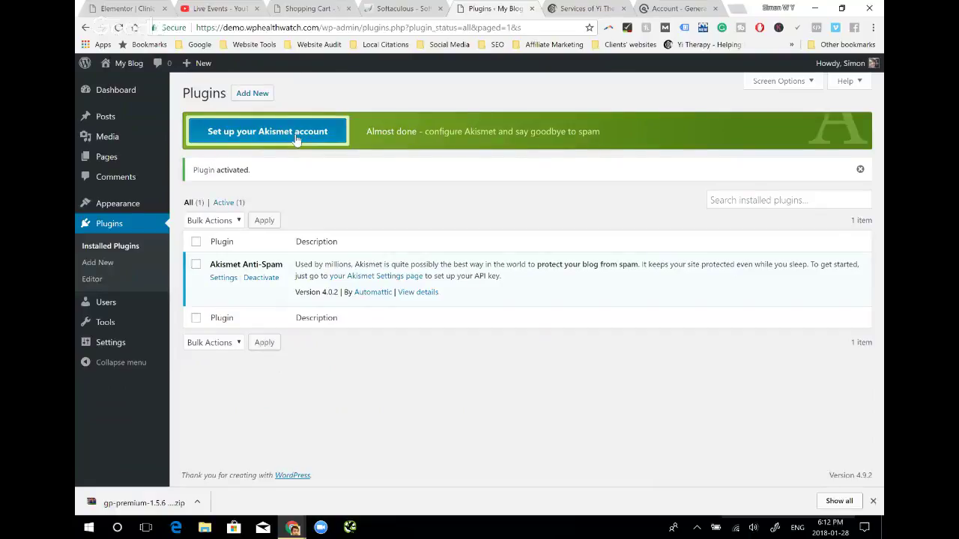
pyautogui.click(252, 97)
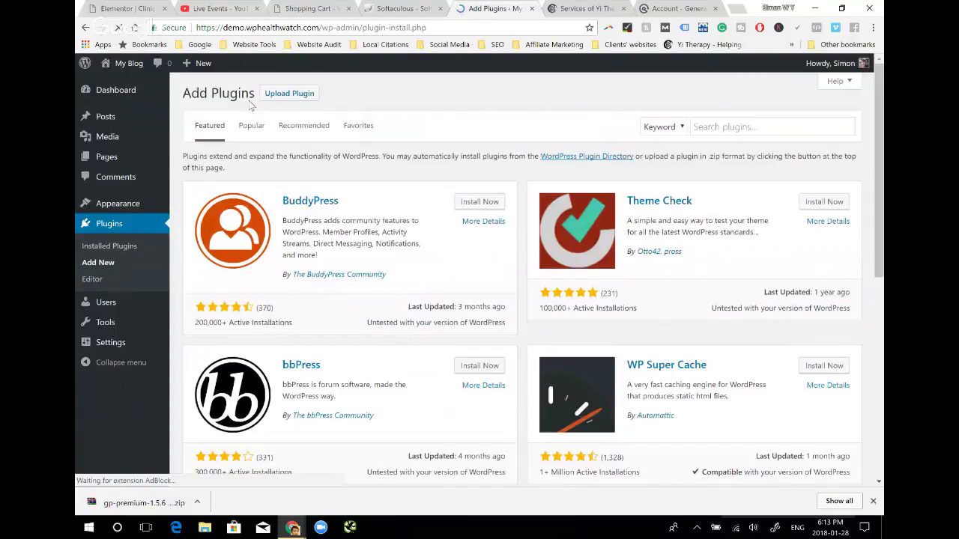
# Focus the Add Plugins search box after briefly checking the other browser tabs.
pyautogui.click(720, 130)
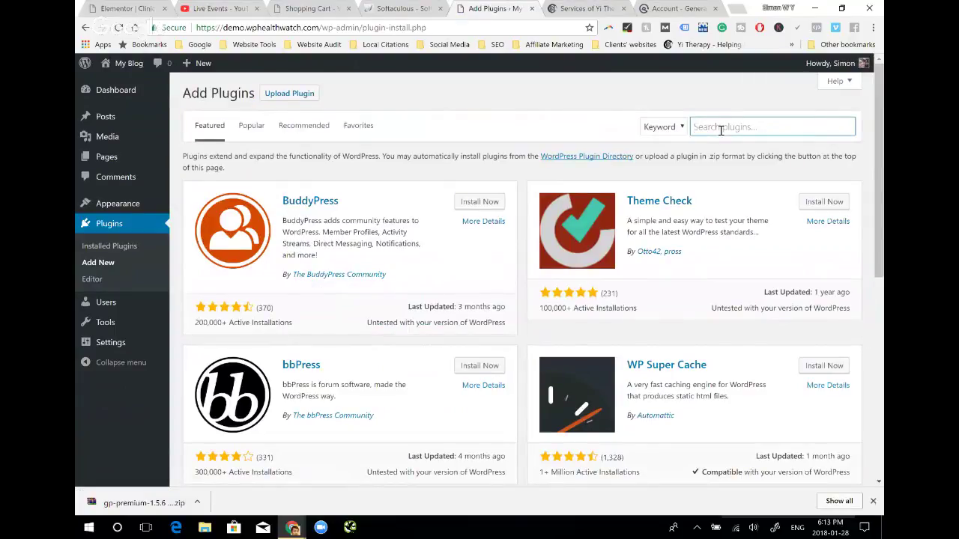
pyautogui.click(580, 8)
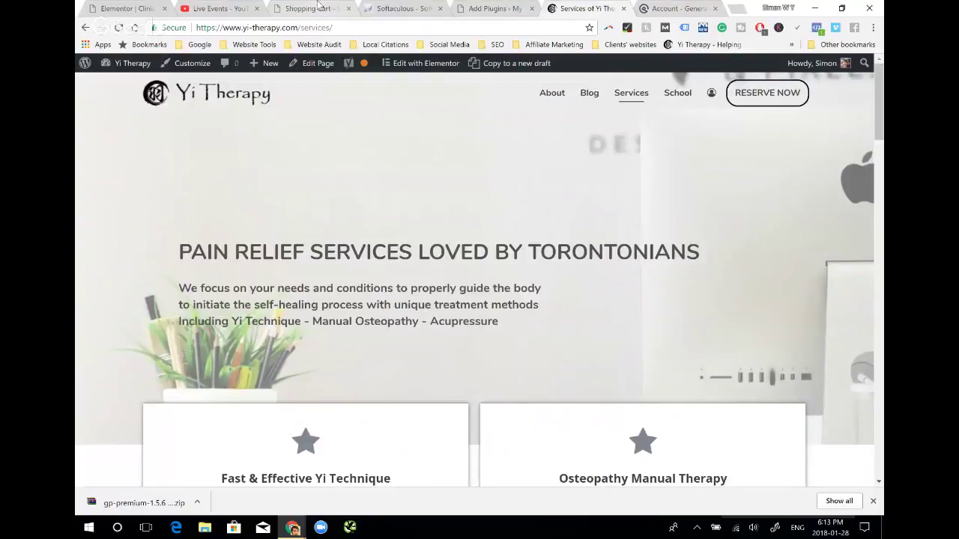
pyautogui.click(318, 7)
pyautogui.click(405, 8)
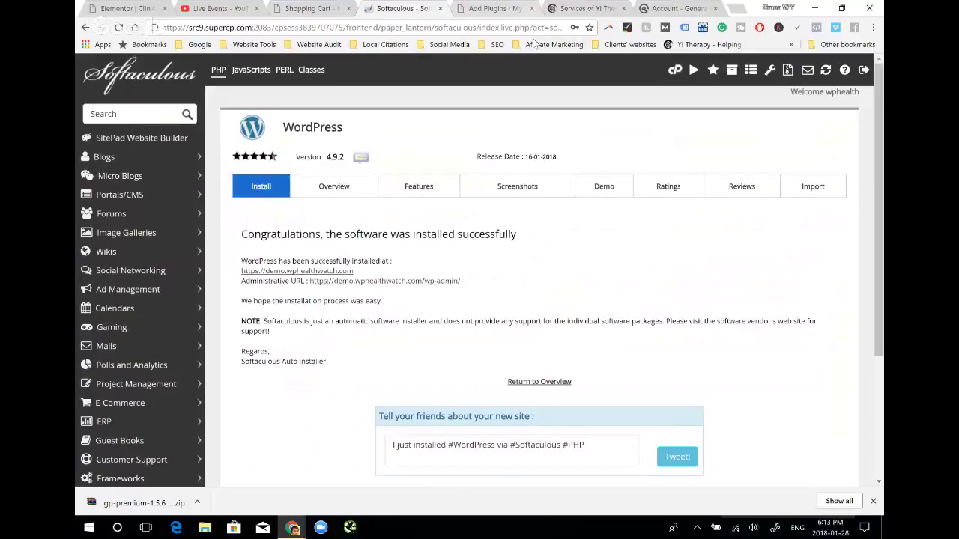
pyautogui.click(494, 8)
pyautogui.click(722, 133)
# Search plugins for elementor and install Elementor Page Builder.
pyautogui.write('eleme')
pyautogui.click(722, 146)
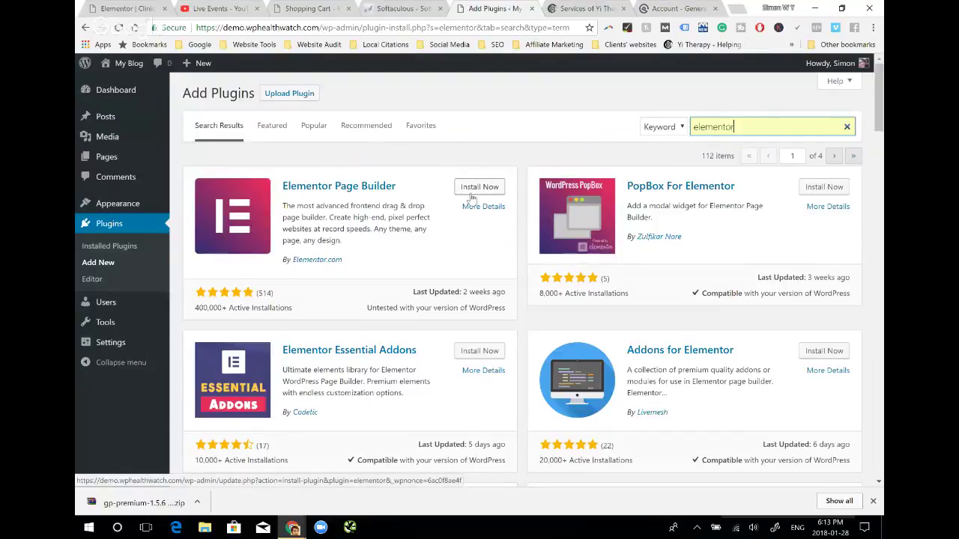
pyautogui.click(472, 192)
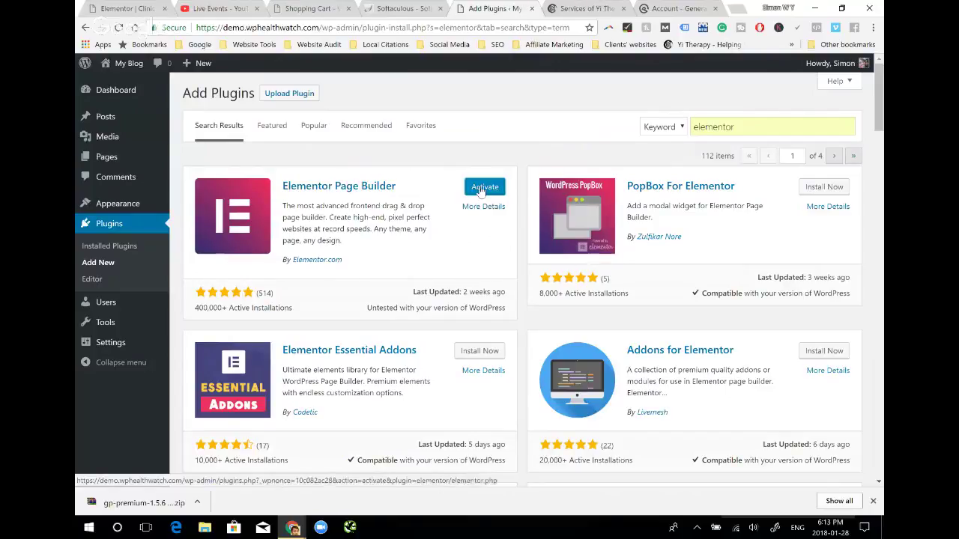
# Activate Elementor and update it to version 1.9.3, then return to Add Plugins.
pyautogui.click(484, 188)
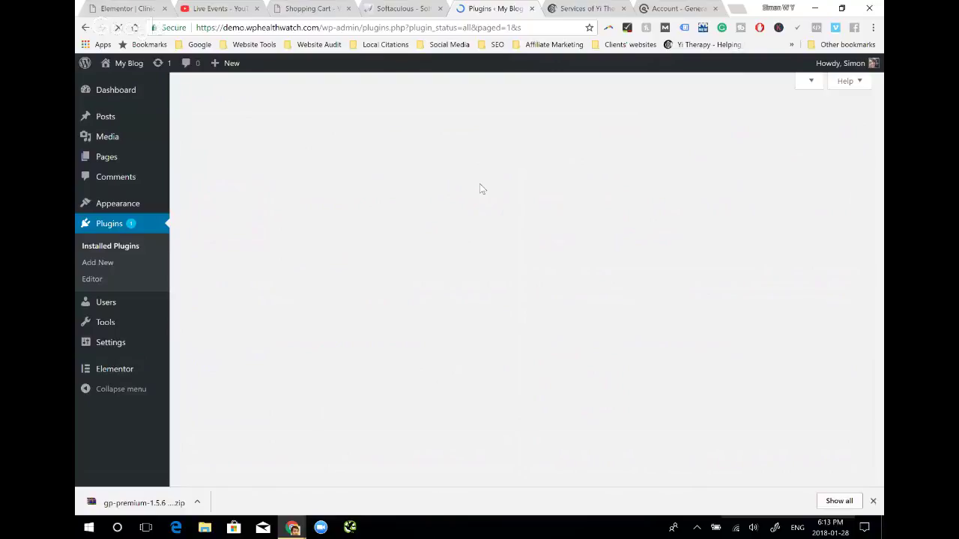
pyautogui.click(508, 359)
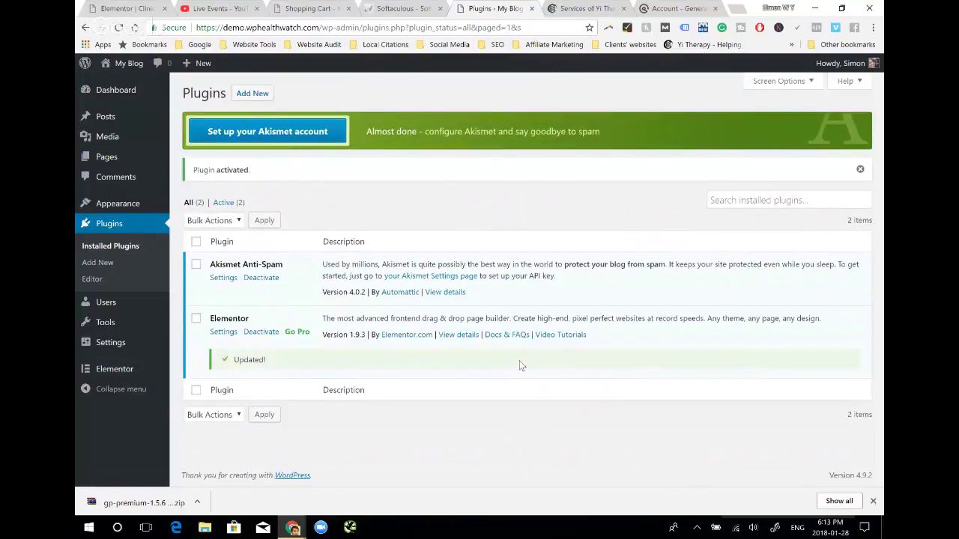
pyautogui.click(267, 94)
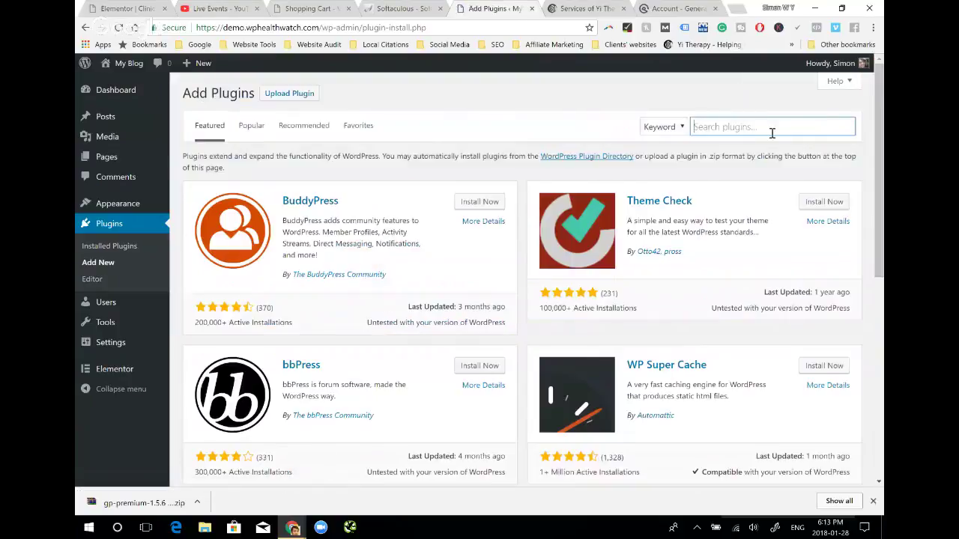
pyautogui.click(772, 131)
# Search plugins for yoast and install Yoast SEO.
pyautogui.write('yoast')
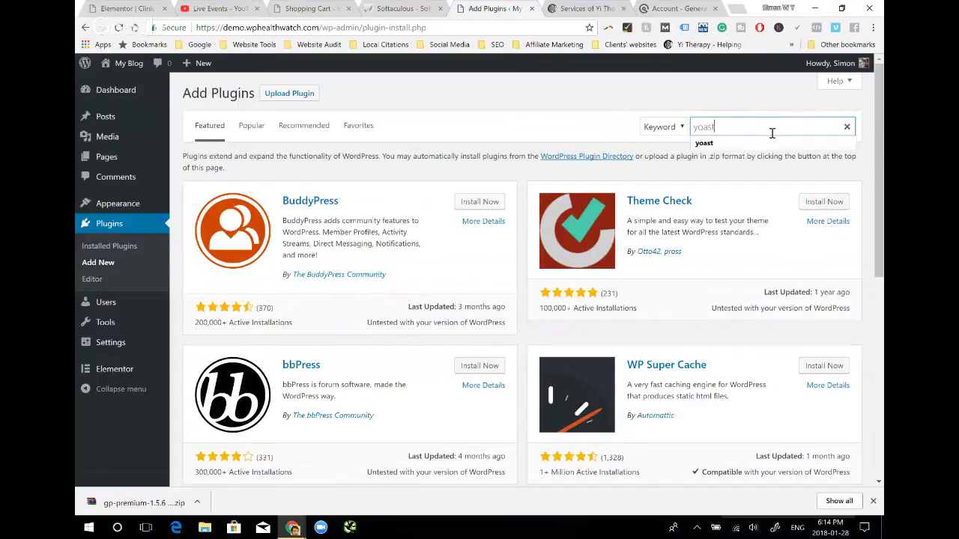
pyautogui.press('Return')
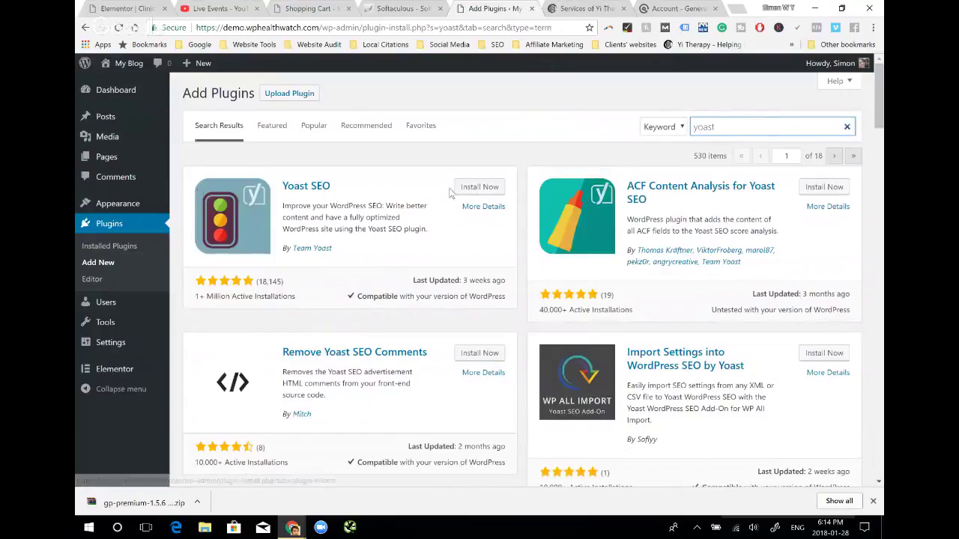
pyautogui.moveTo(307, 206); pyautogui.dragTo(424, 219)
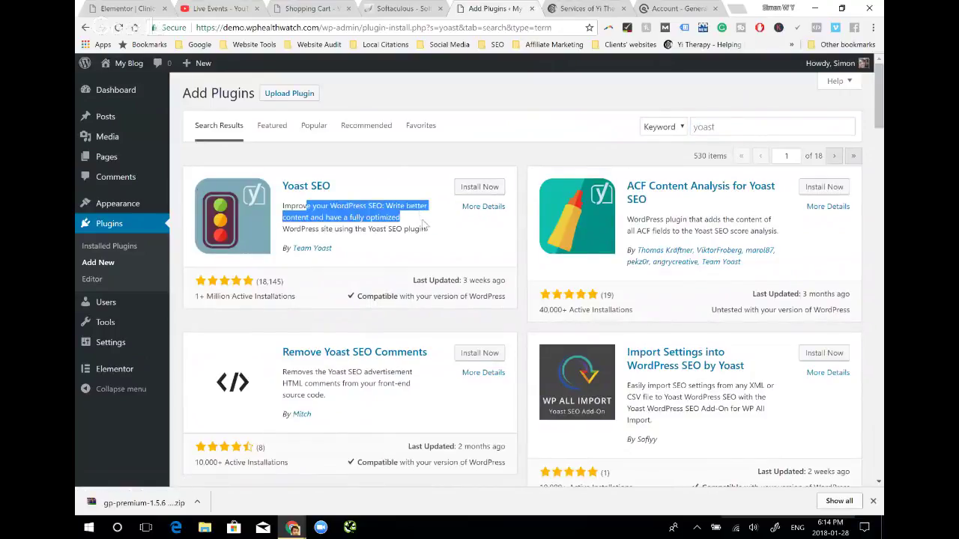
pyautogui.click(408, 222)
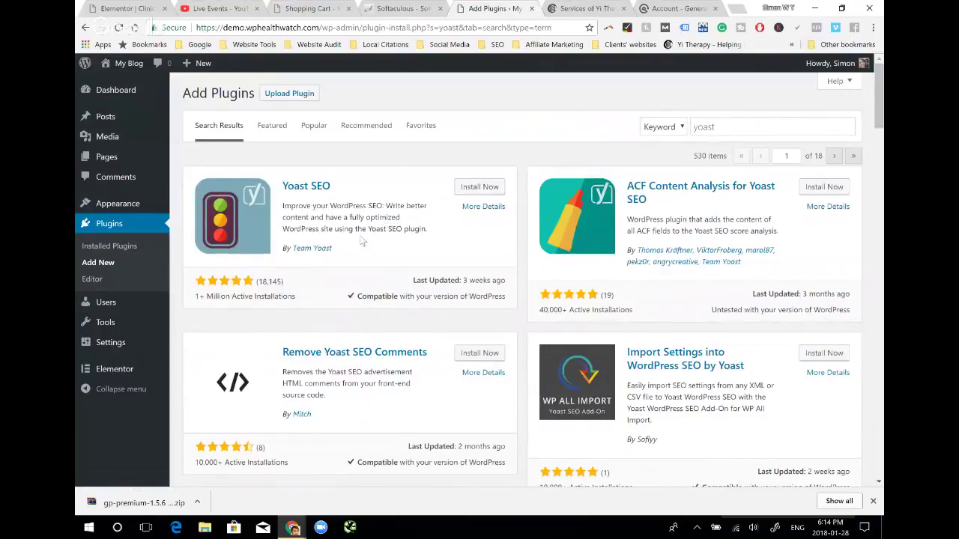
pyautogui.click(477, 193)
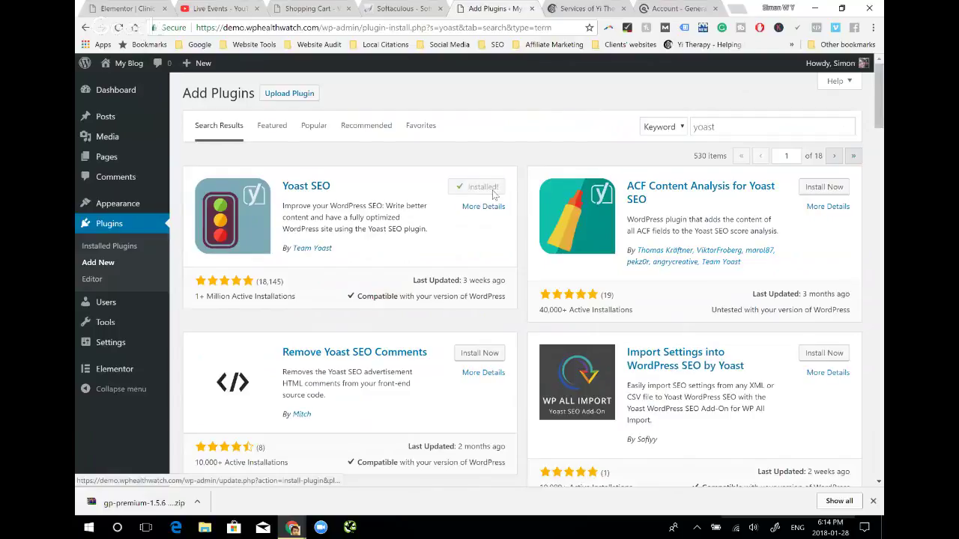
# Activate Yoast SEO and update it to version 6.2.
pyautogui.click(492, 191)
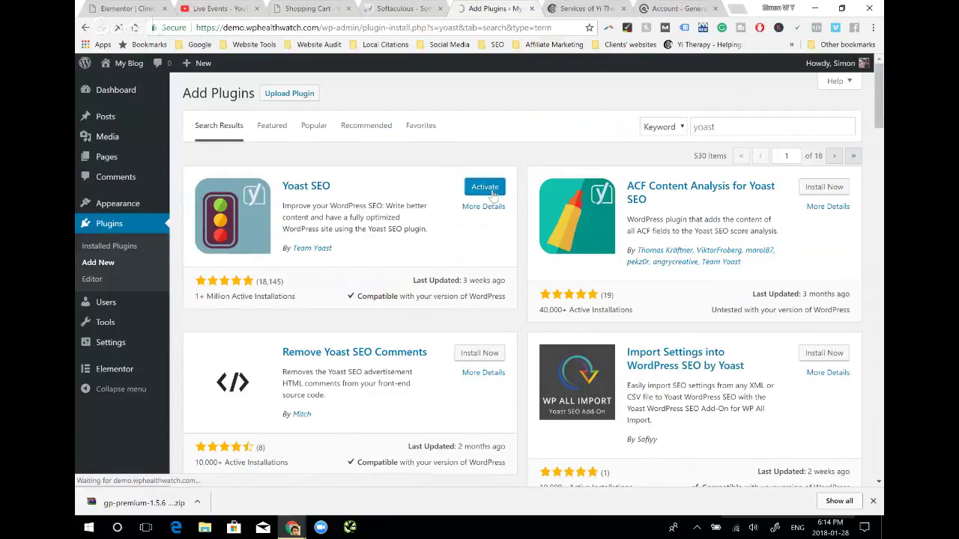
pyautogui.click(488, 189)
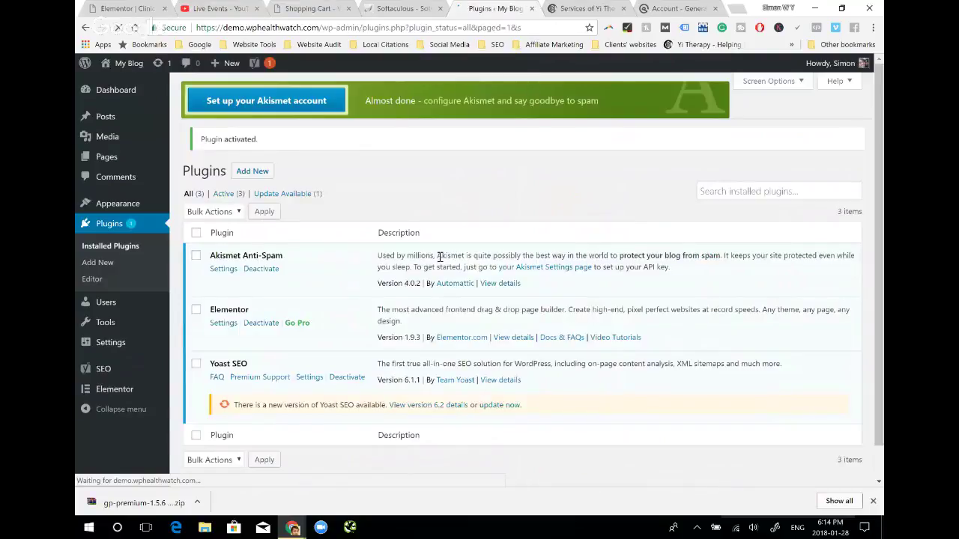
pyautogui.click(499, 405)
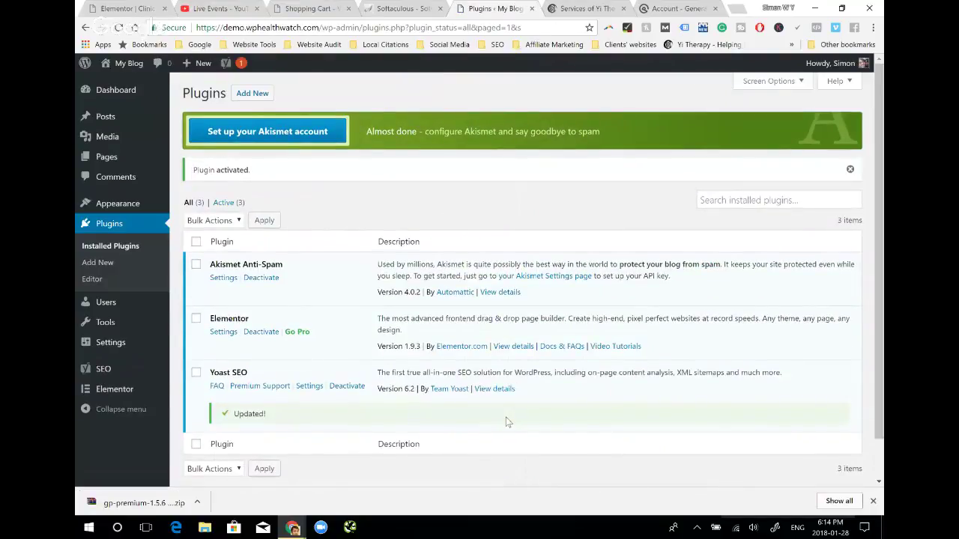
# Start Akismet account setup and request an API key from akismet.com.
pyautogui.click(313, 140)
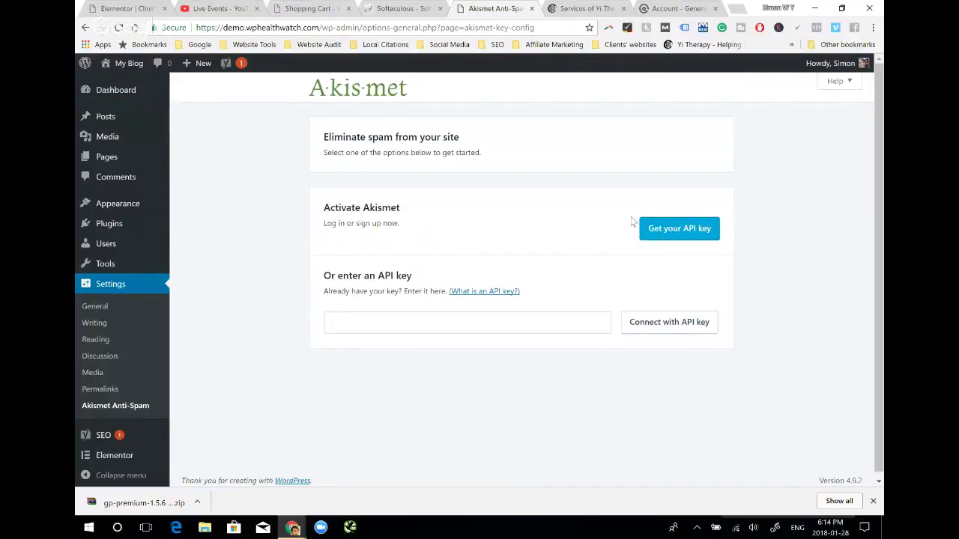
pyautogui.click(688, 233)
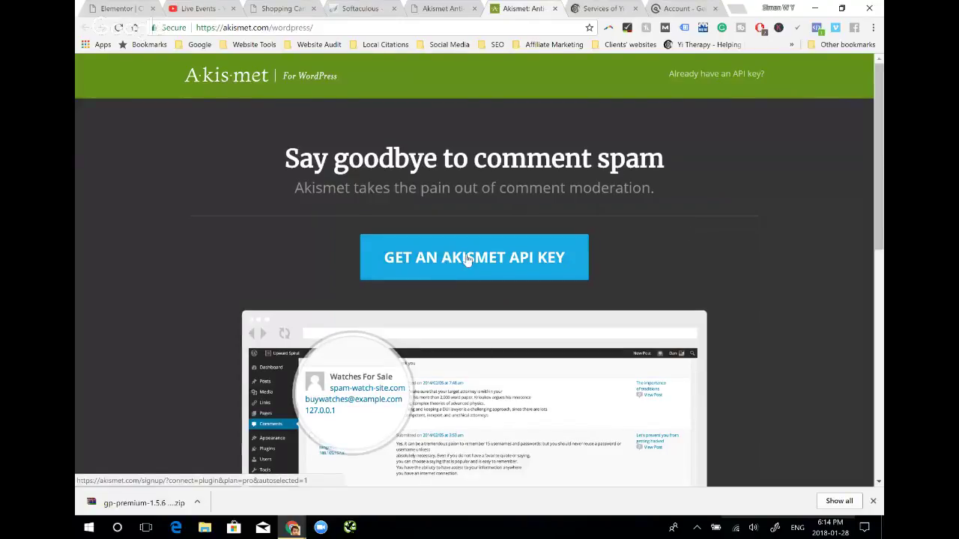
# Check the existing-API-key instructions, then go back and request an Akismet API key.
pyautogui.scroll(-4, 467, 259)
pyautogui.scroll(4, 674, 150)
pyautogui.click(702, 75)
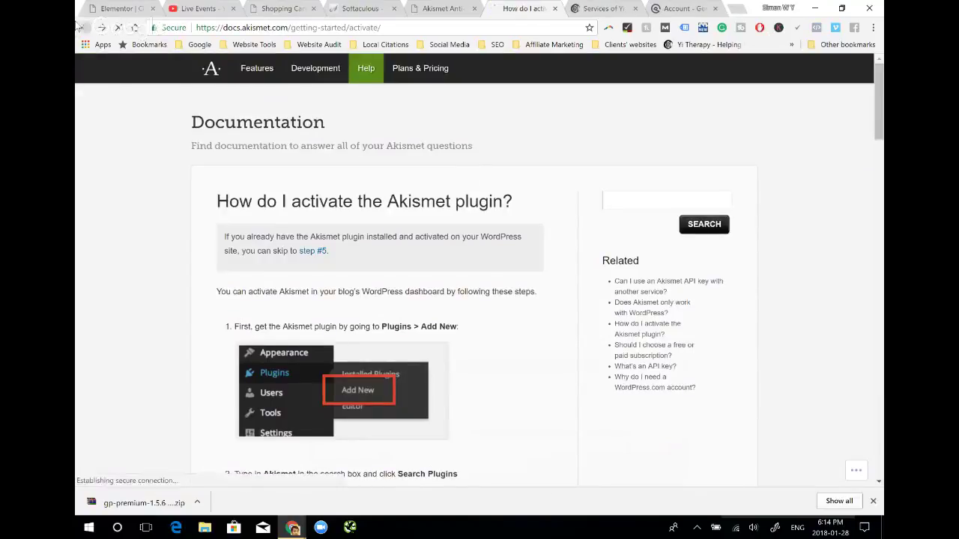
pyautogui.hotkey('alt', 'Left')
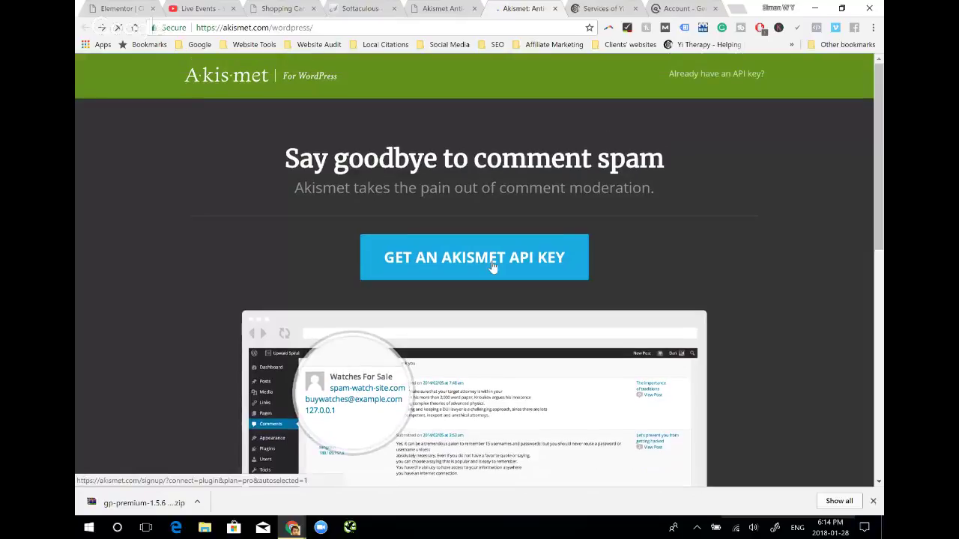
pyautogui.click(492, 266)
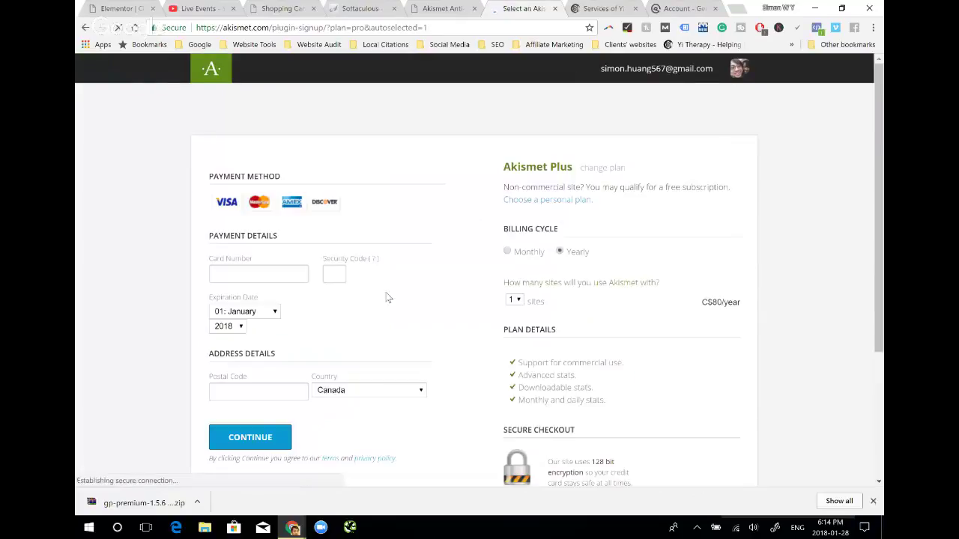
# Activate Akismet for demo.wphealthwatch.com from the Akismet account overview.
pyautogui.moveTo(739, 61)
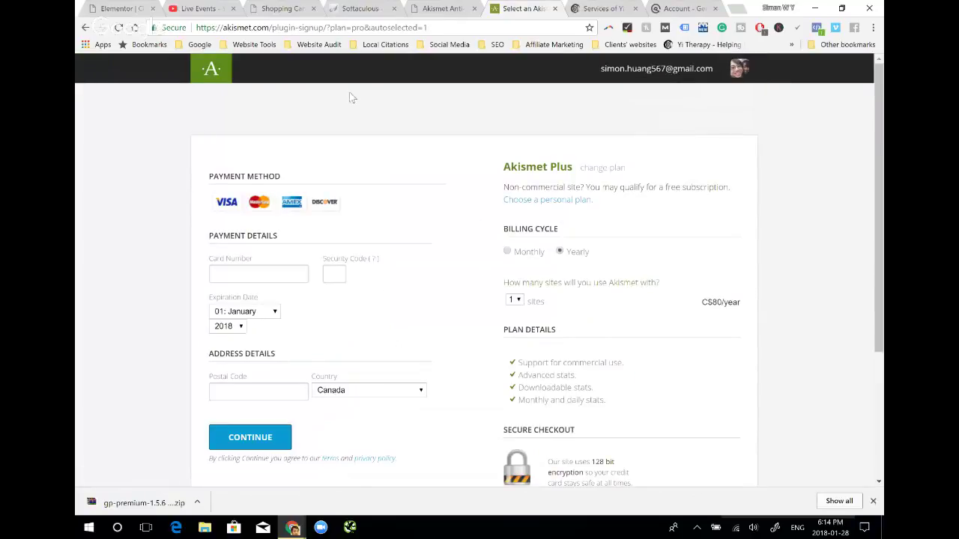
pyautogui.click(197, 78)
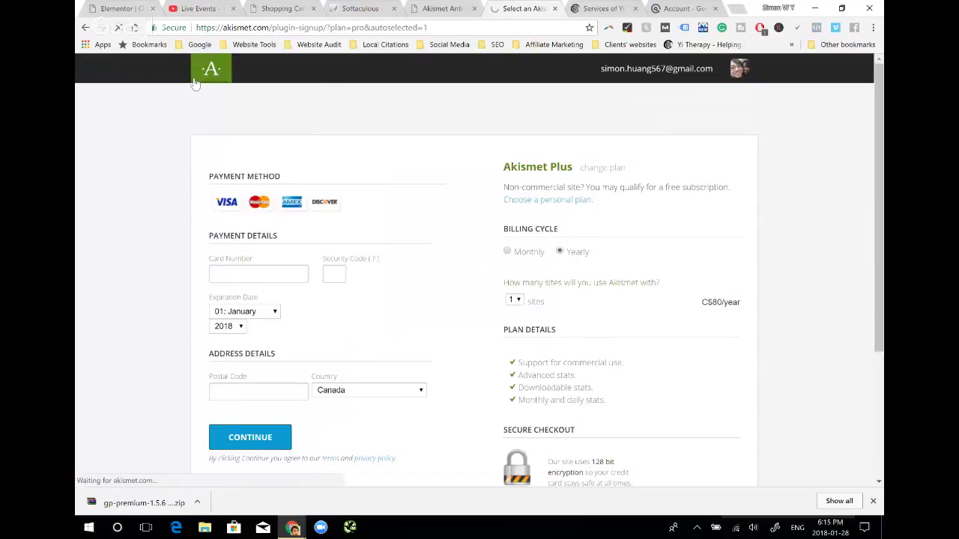
pyautogui.scroll(-1, 310, 113)
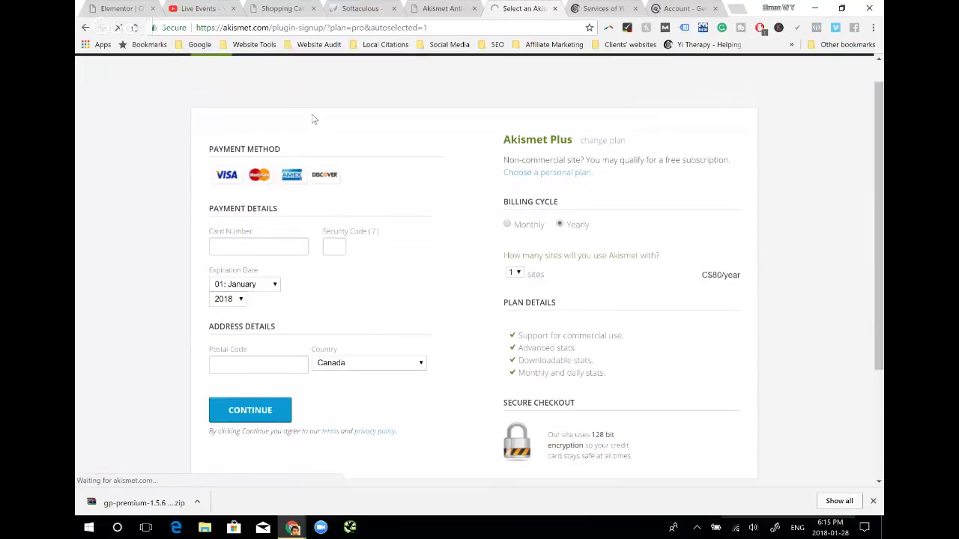
pyautogui.scroll(-3, 337, 188)
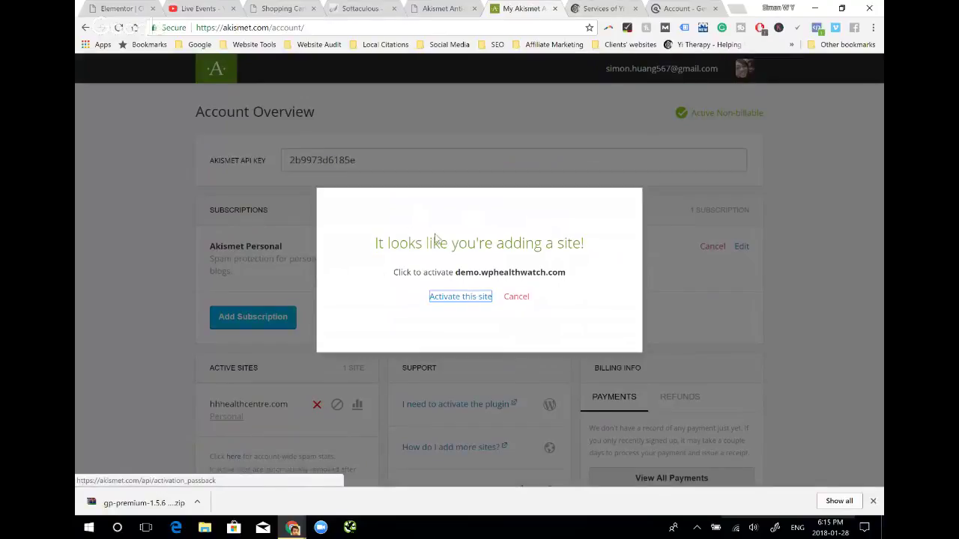
pyautogui.click(434, 297)
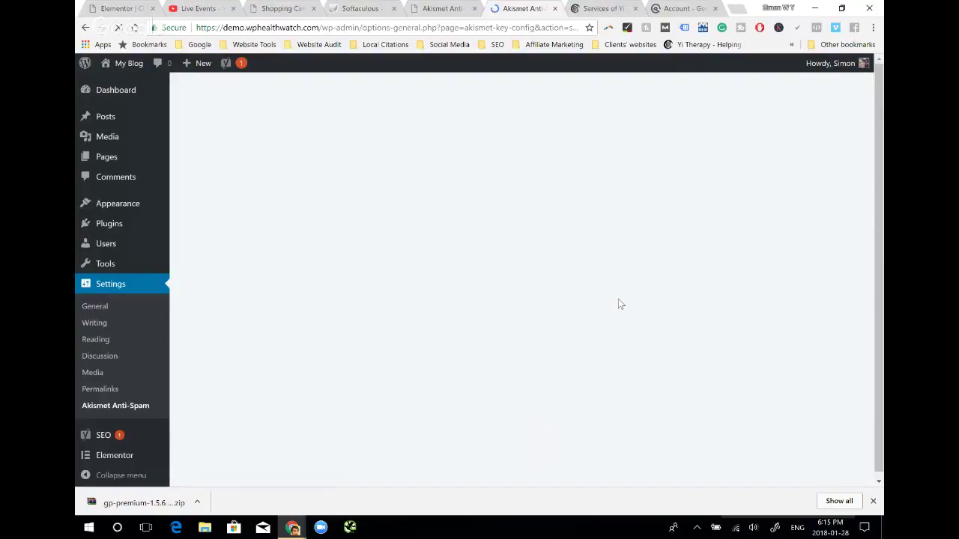
# Close the extra Akismet tab and confirm the active Akismet Basic (Free) subscription.
pyautogui.middleClick(443, 7)
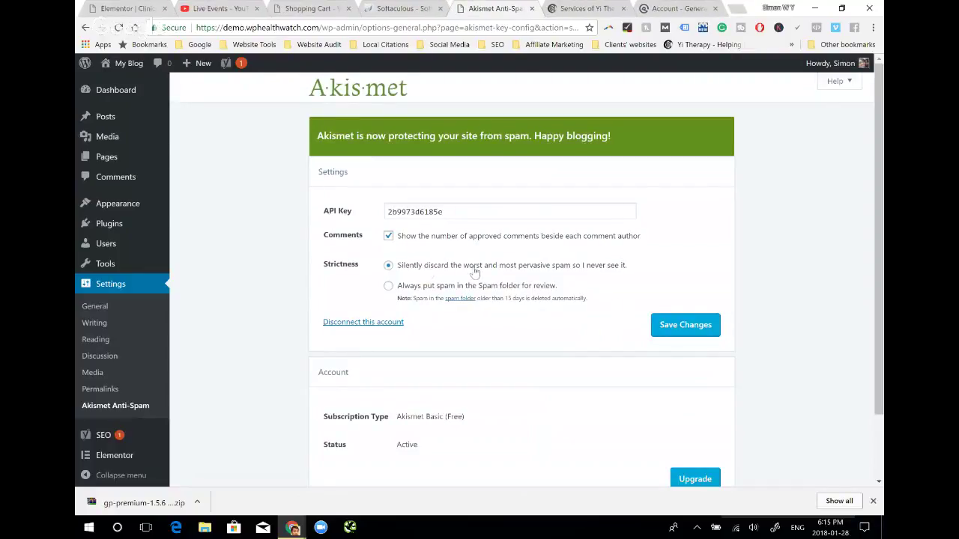
pyautogui.scroll(-2, 520, 327)
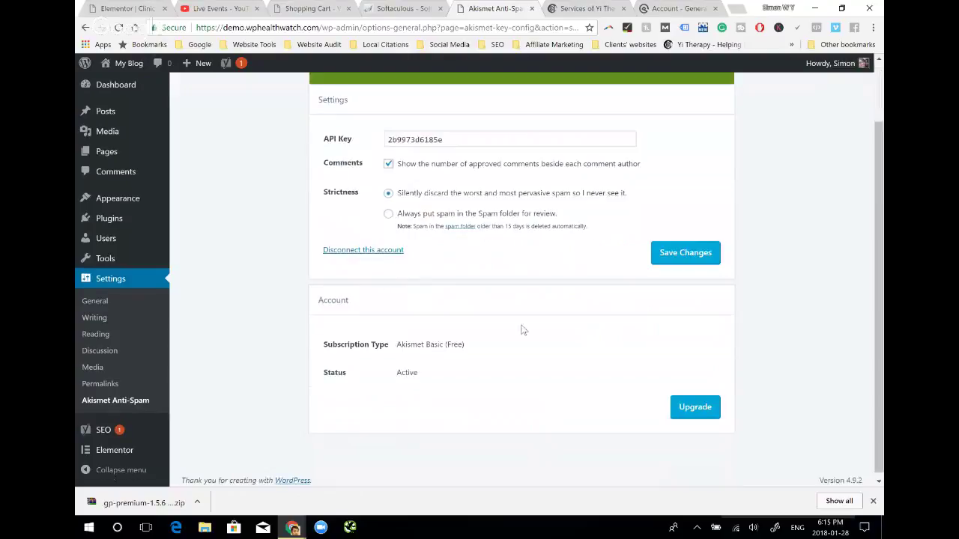
pyautogui.scroll(2, 335, 440)
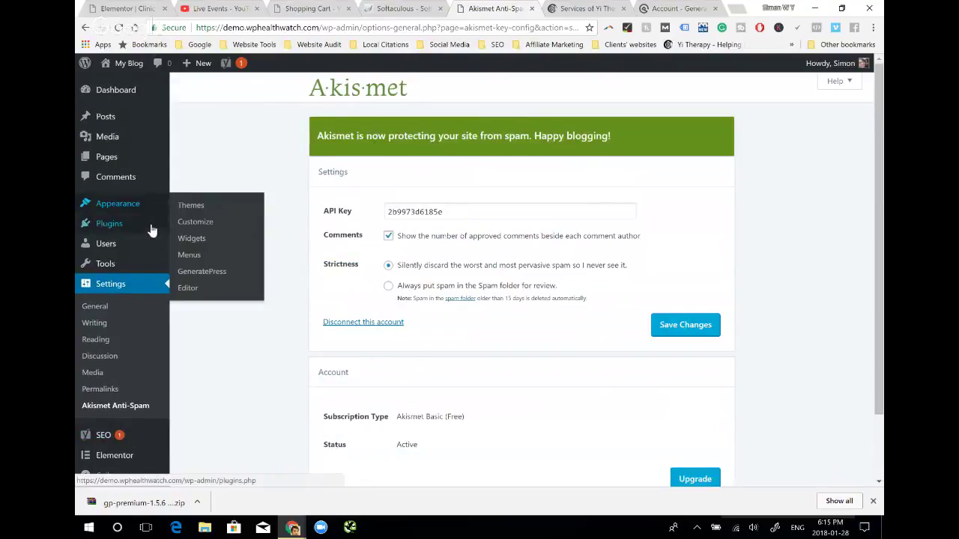
pyautogui.moveTo(150, 227)
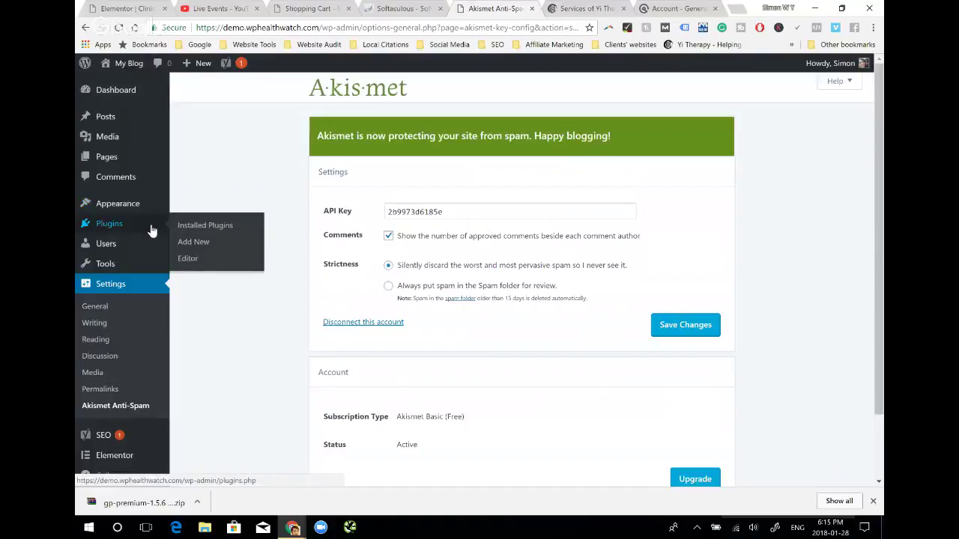
# Review Installed Plugins, then visit the My Blog front page from the admin bar.
pyautogui.click(214, 227)
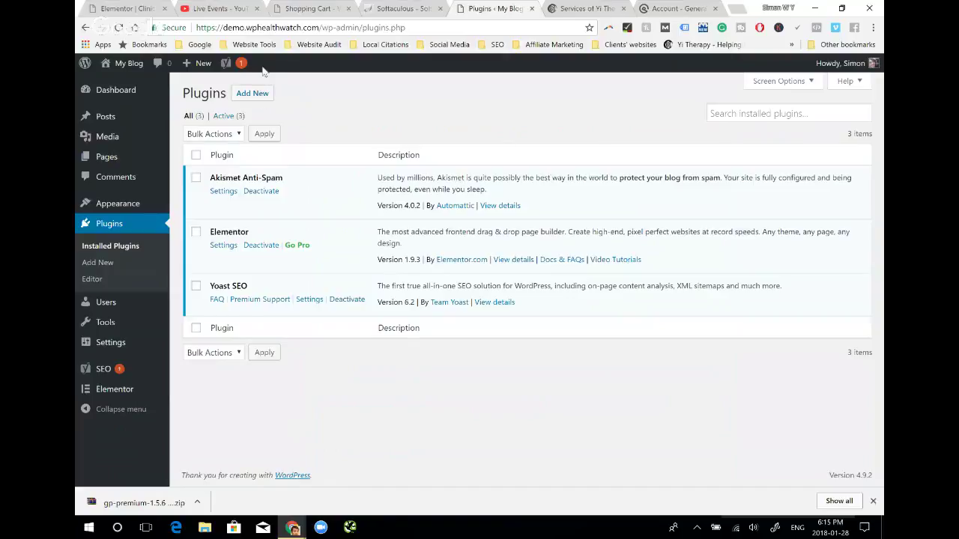
pyautogui.moveTo(248, 70)
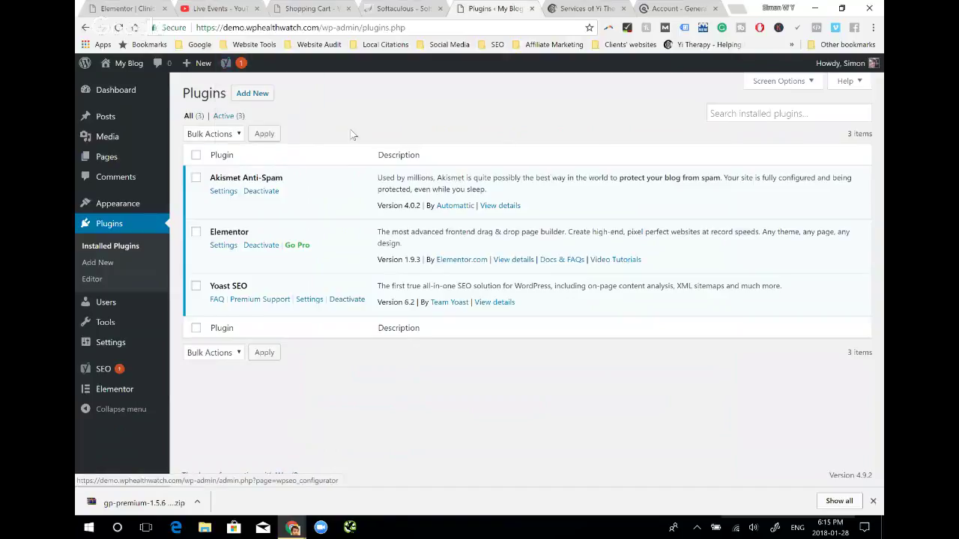
pyautogui.click(146, 65)
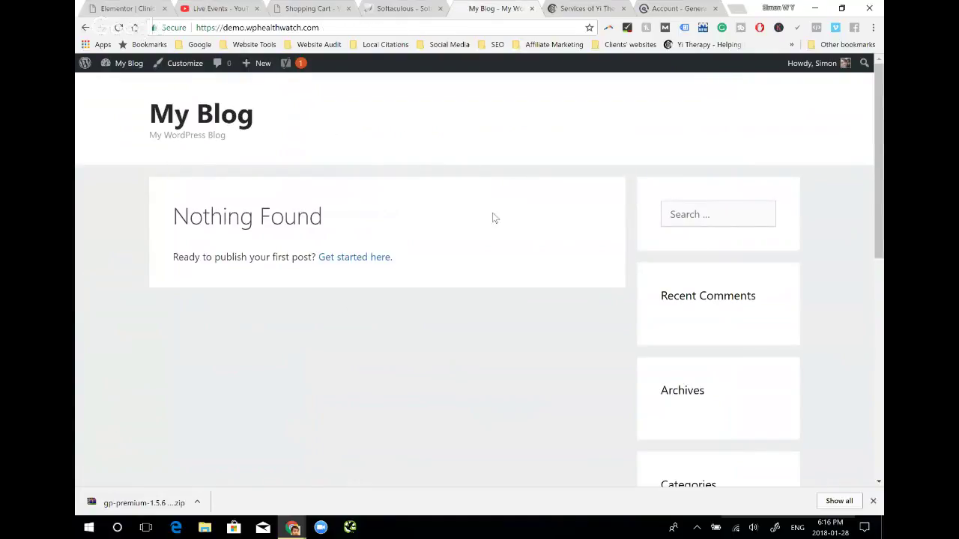
pyautogui.scroll(-3, 507, 210)
pyautogui.scroll(3, 509, 211)
# In Customizer Site Identity, change the site title to Demo and keep it visible.
pyautogui.click(184, 67)
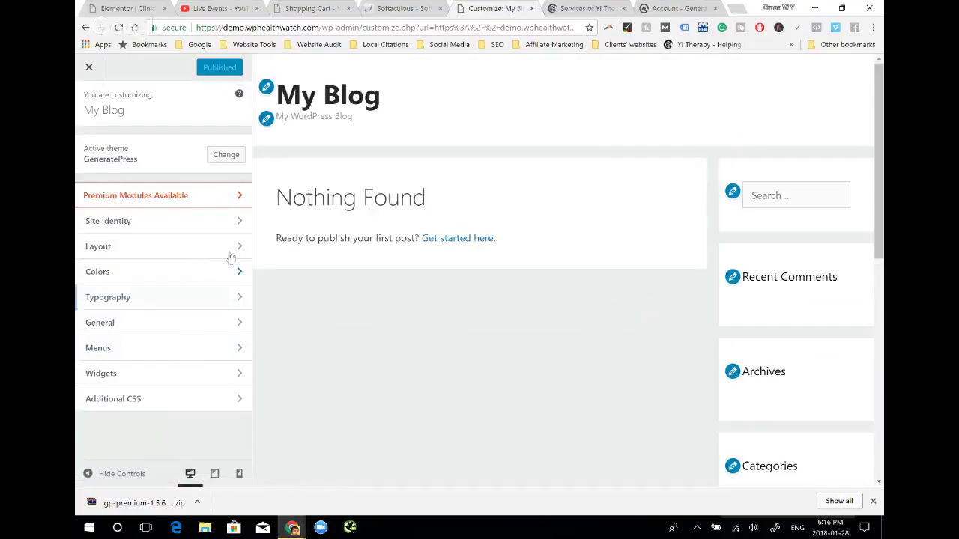
pyautogui.click(230, 221)
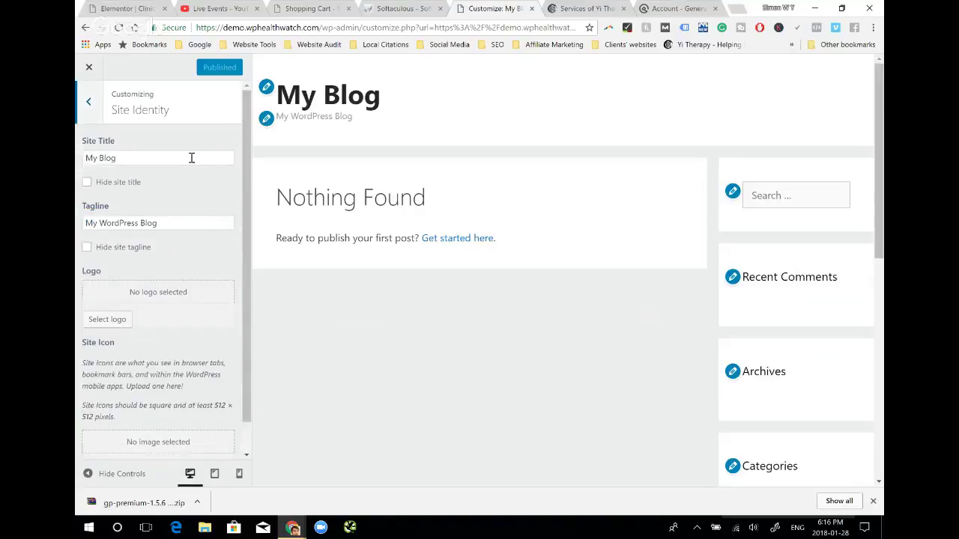
pyautogui.click(191, 156)
pyautogui.tripleClick(192, 159)
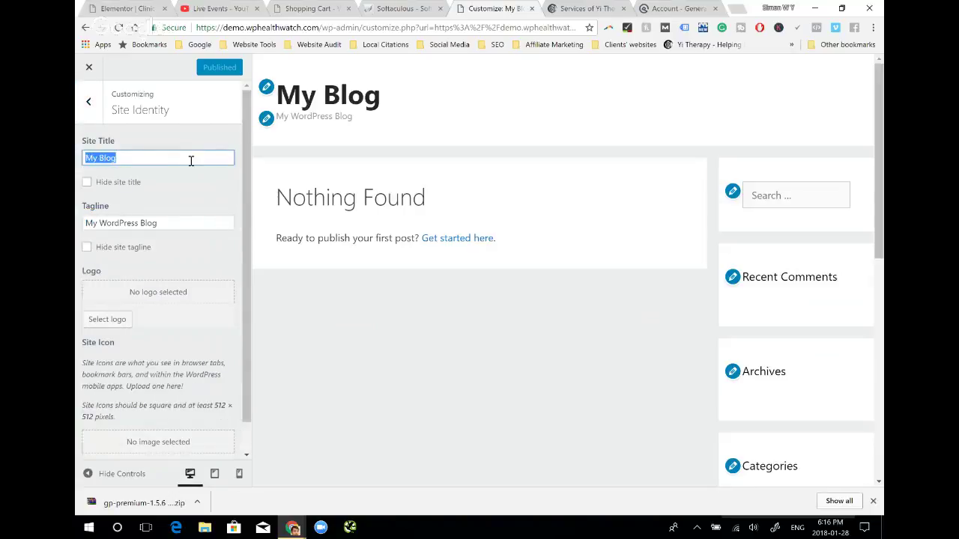
pyautogui.write('Demo')
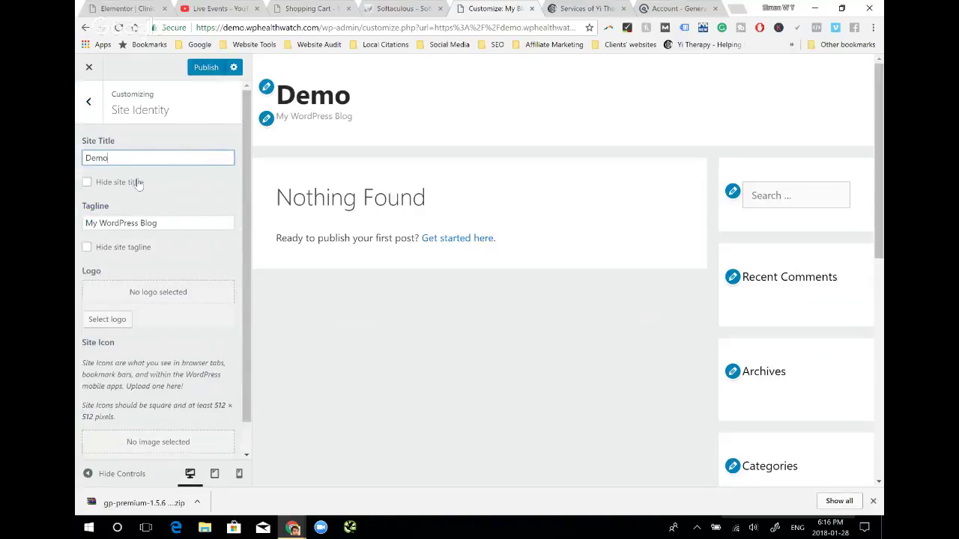
pyautogui.click(138, 184)
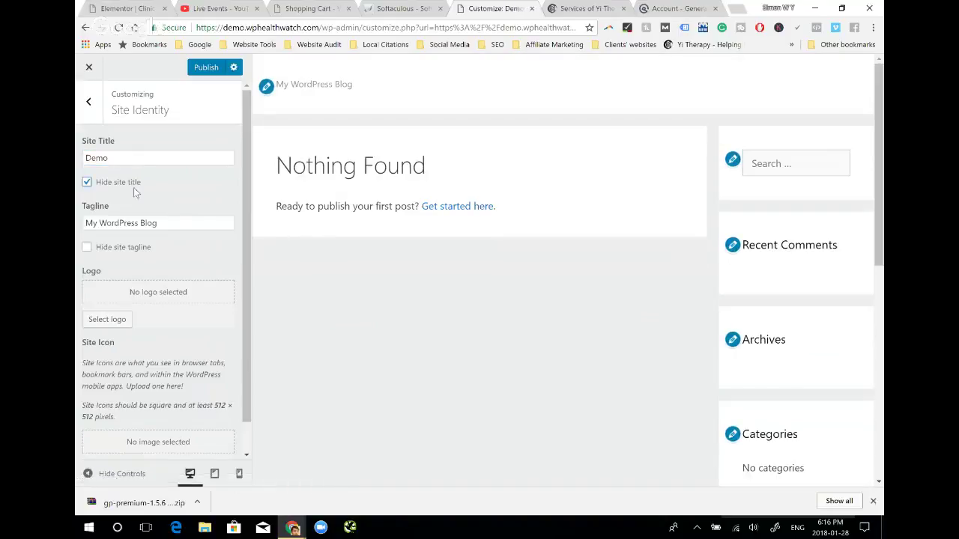
pyautogui.click(135, 183)
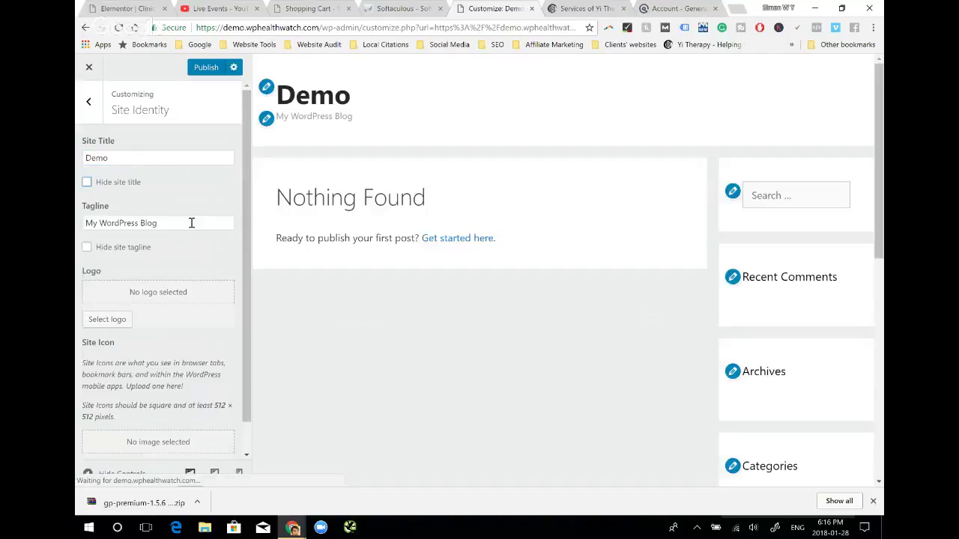
# Replace the tagline My WordPress Blog with Demo.
pyautogui.click(191, 222)
pyautogui.hotkey('ctrl', 'a')
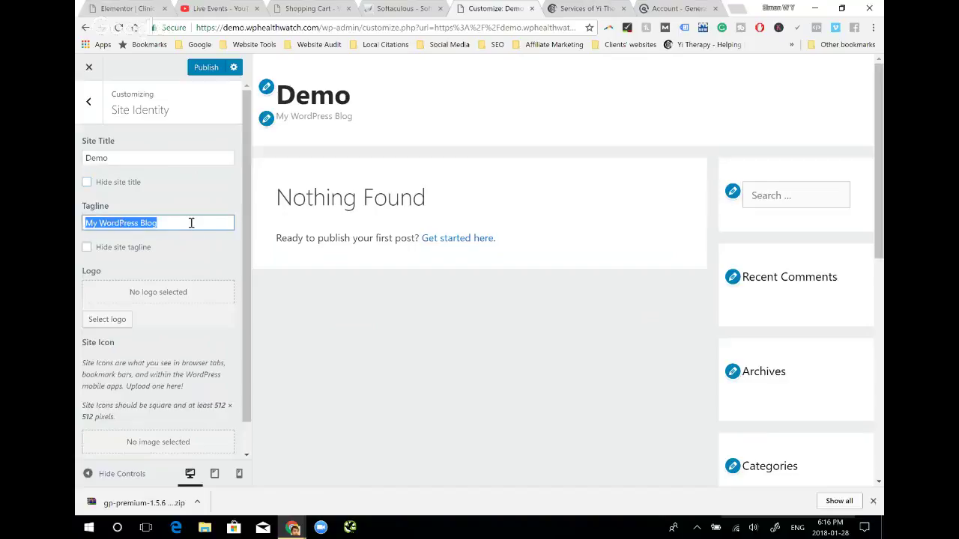
pyautogui.write('Demo')
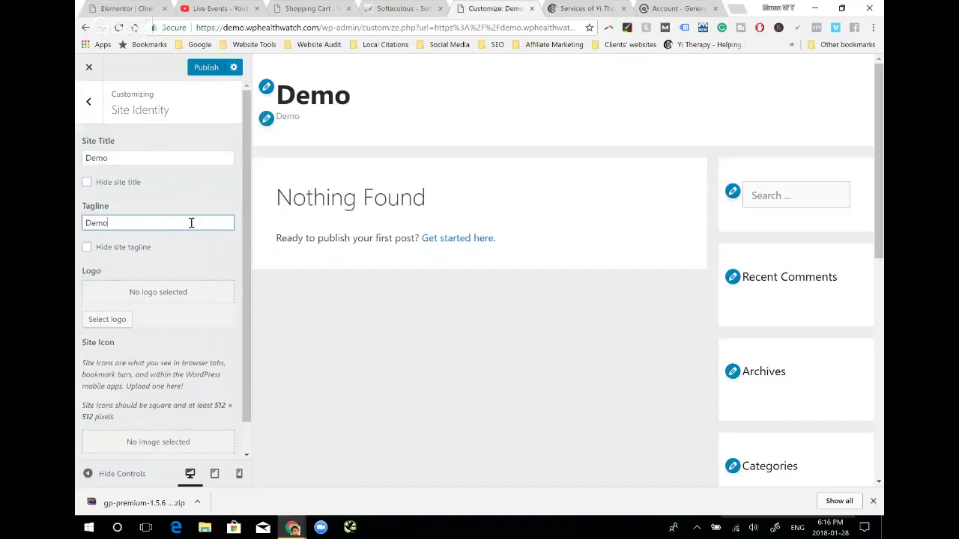
pyautogui.click(170, 290)
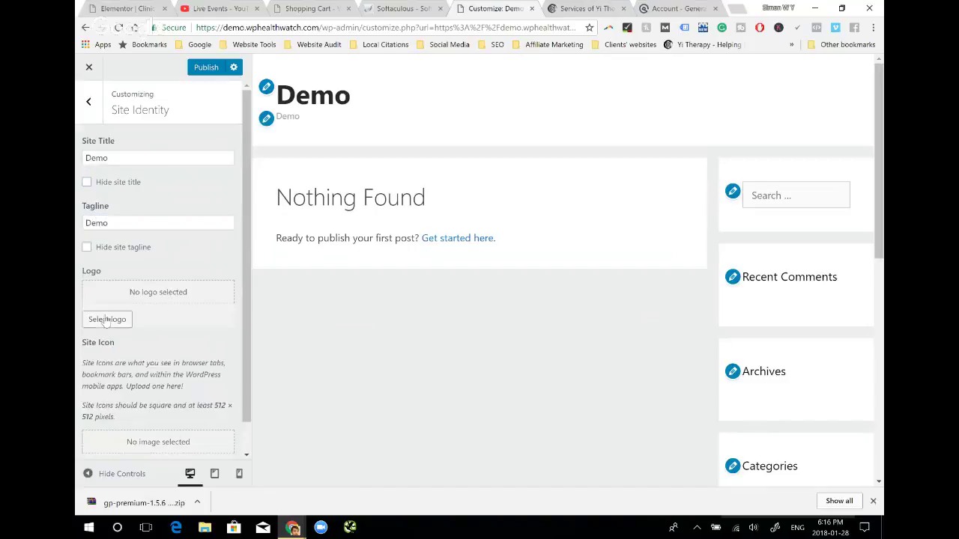
# Upload WY-Logo-Black from Pictures as the logo without cropping, then remove it.
pyautogui.click(122, 325)
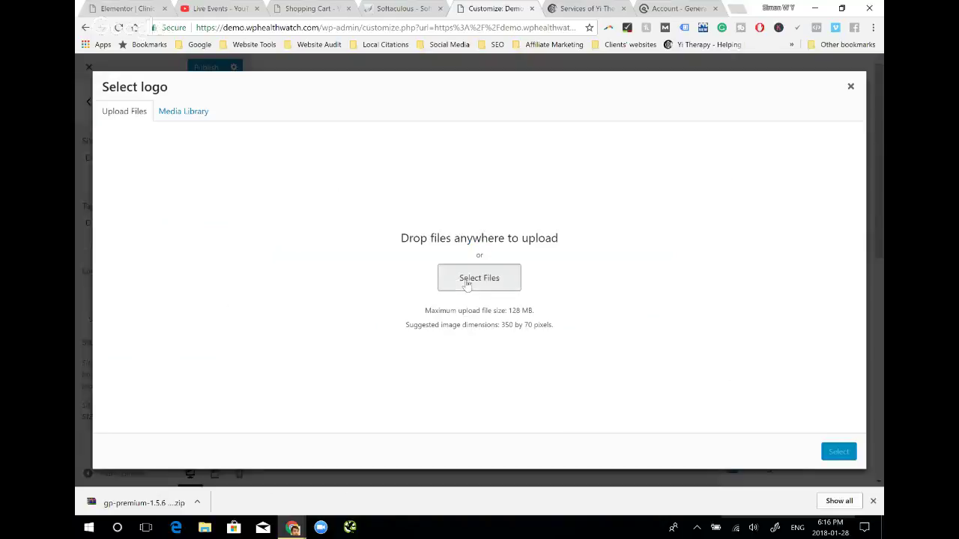
pyautogui.click(512, 292)
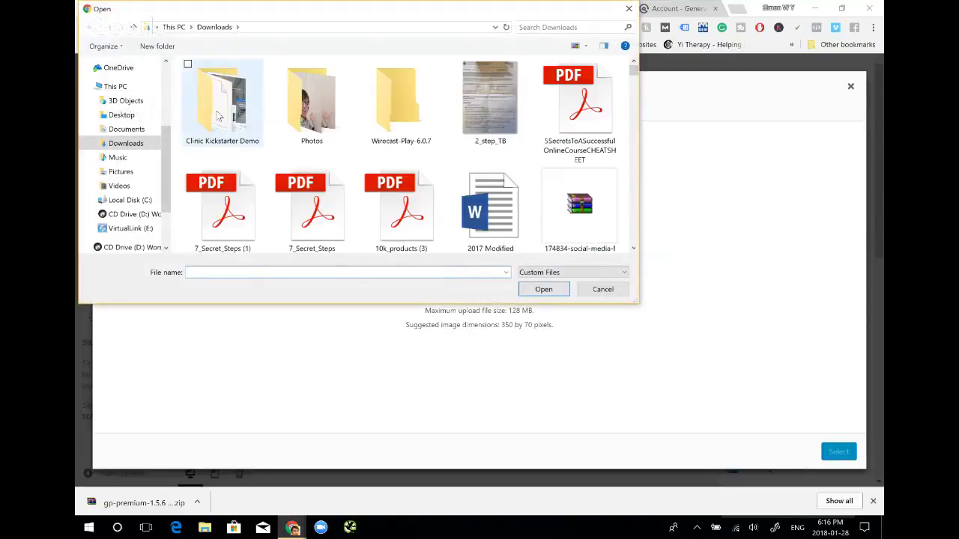
pyautogui.click(121, 172)
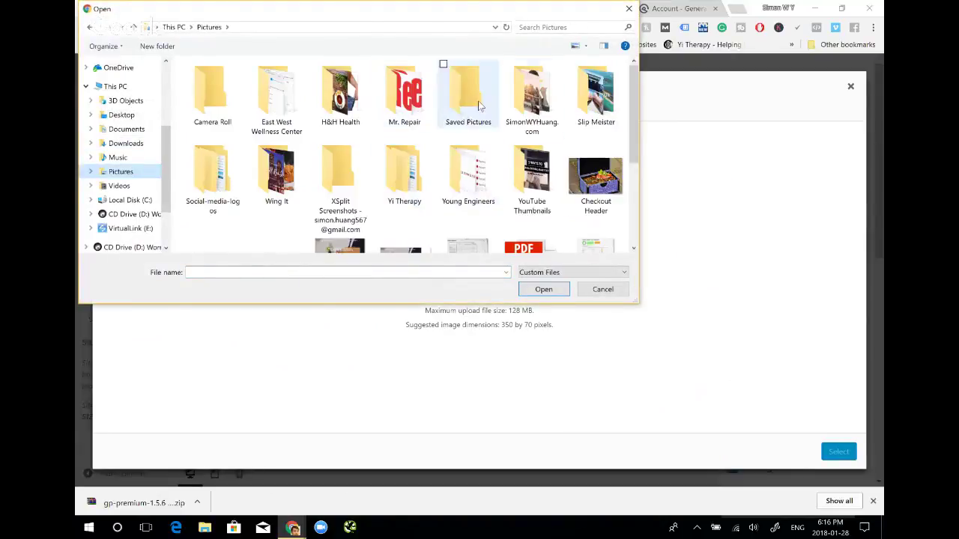
pyautogui.doubleClick(517, 105)
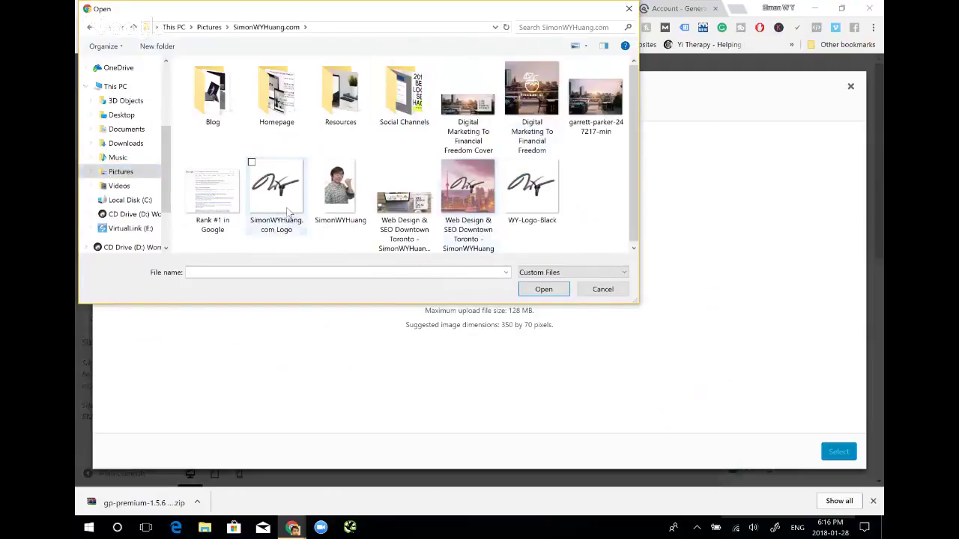
pyautogui.doubleClick(529, 195)
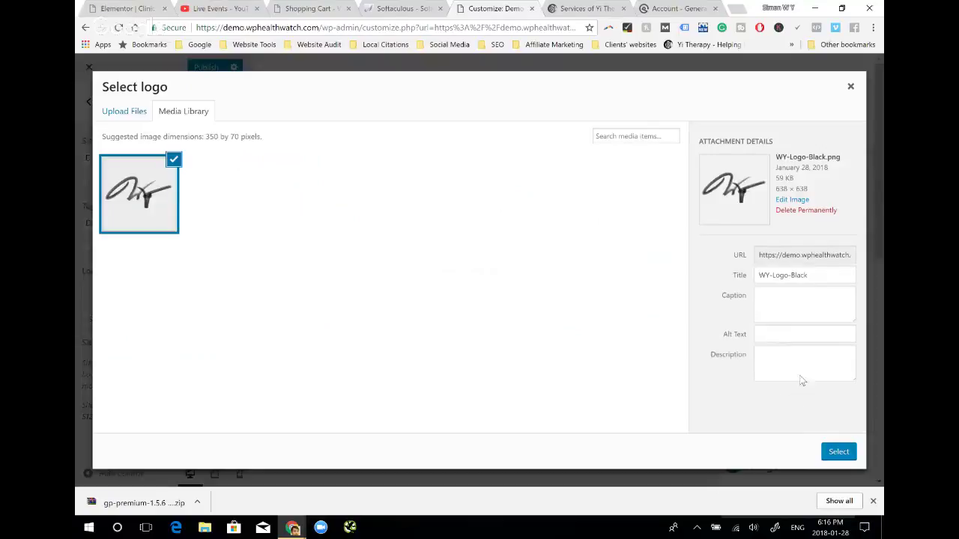
pyautogui.click(833, 452)
pyautogui.click(835, 452)
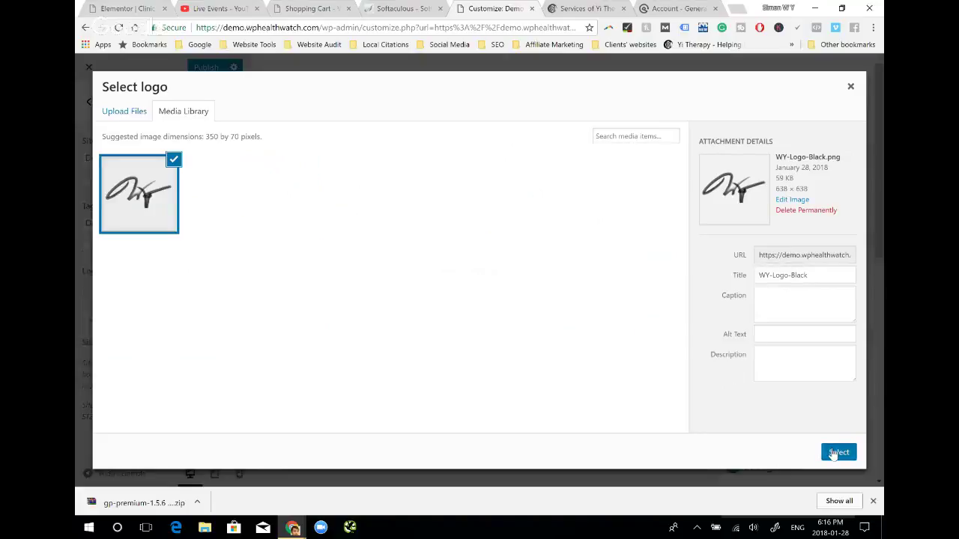
pyautogui.click(799, 454)
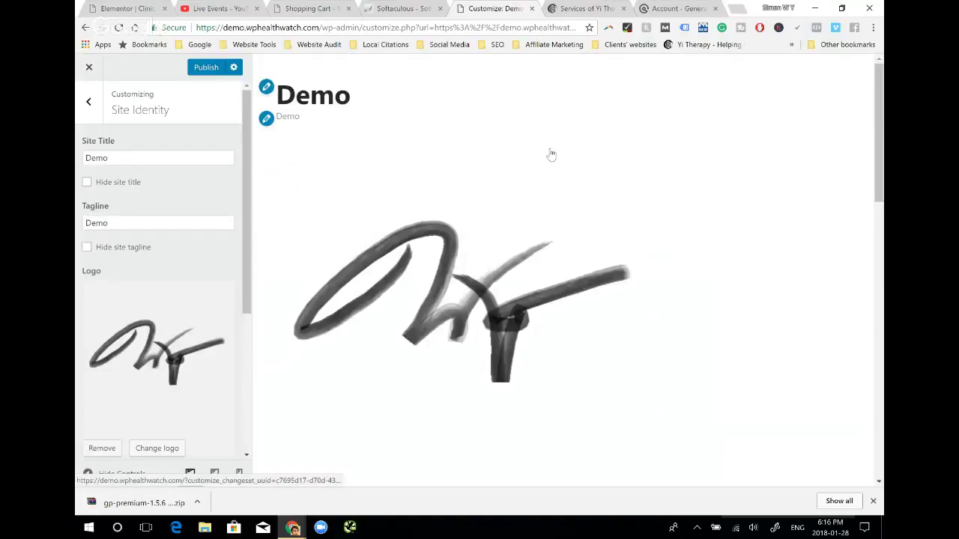
pyautogui.scroll(-2, 445, 246)
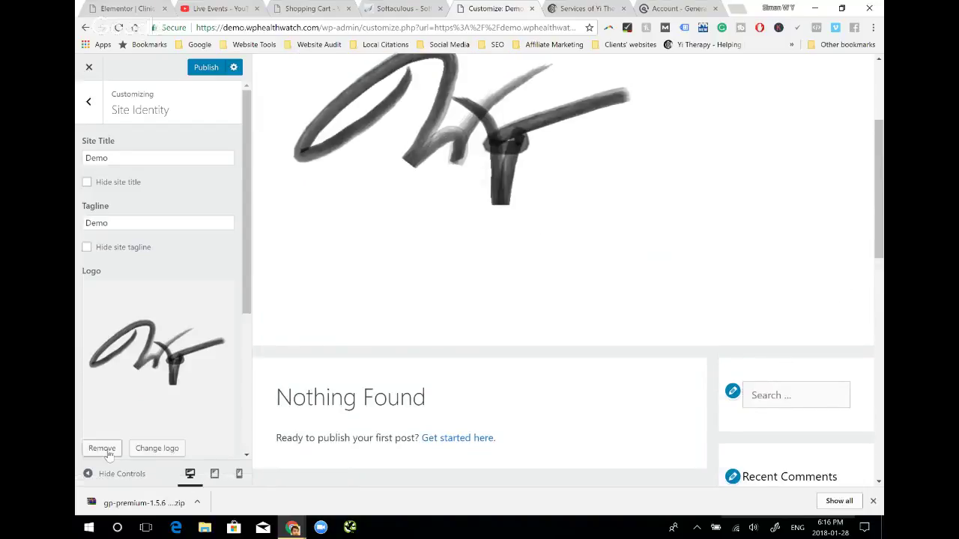
pyautogui.click(101, 448)
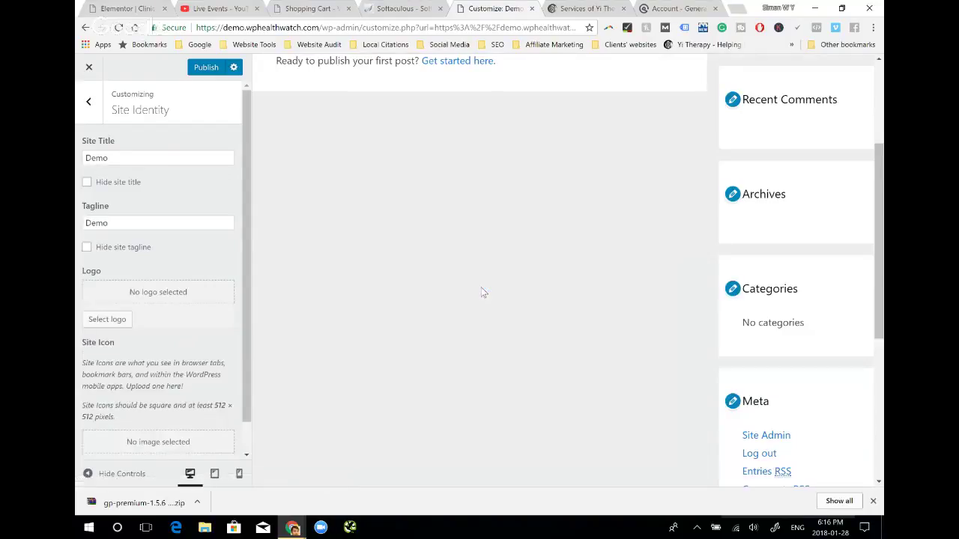
# Set the uploaded WY-Logo-Black image as the site icon.
pyautogui.scroll(-1, 79, 164)
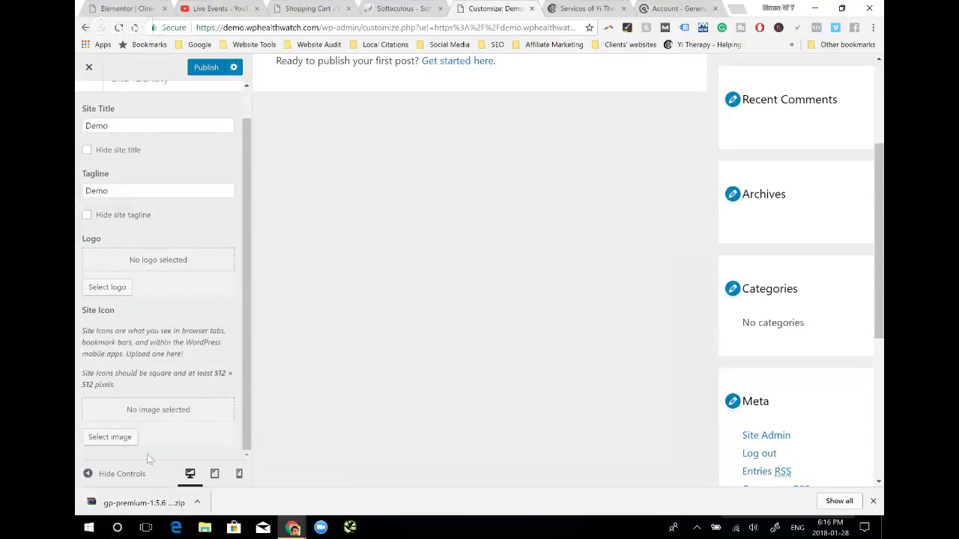
pyautogui.click(109, 437)
pyautogui.click(129, 207)
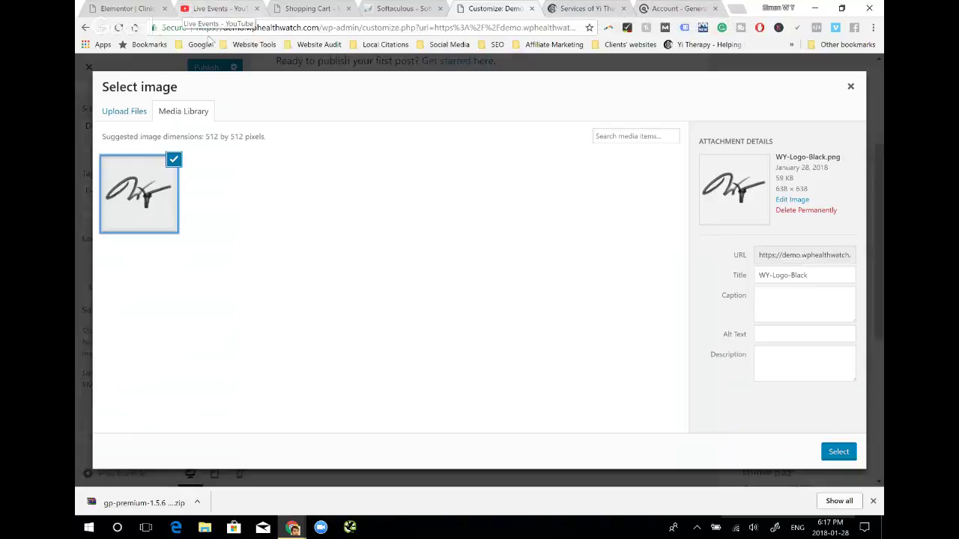
pyautogui.click(825, 453)
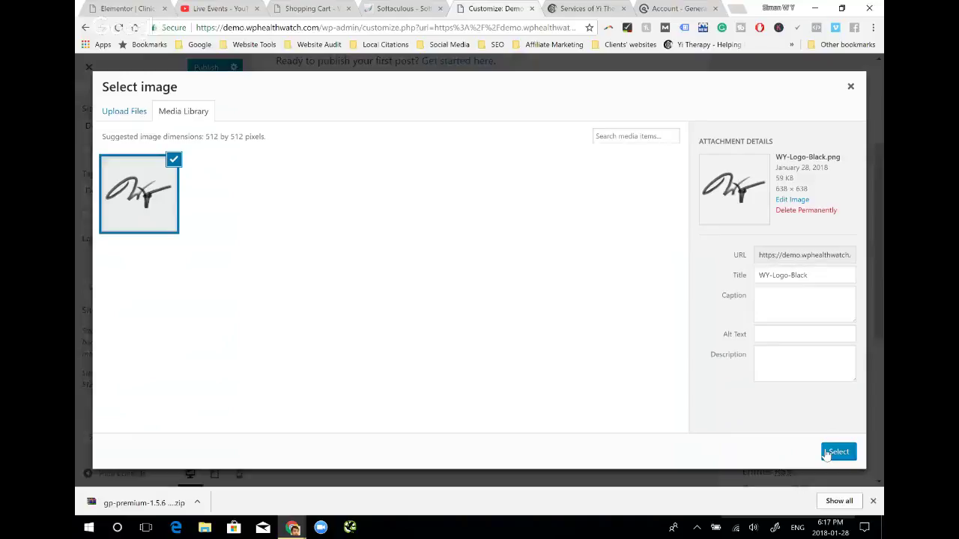
pyautogui.click(827, 454)
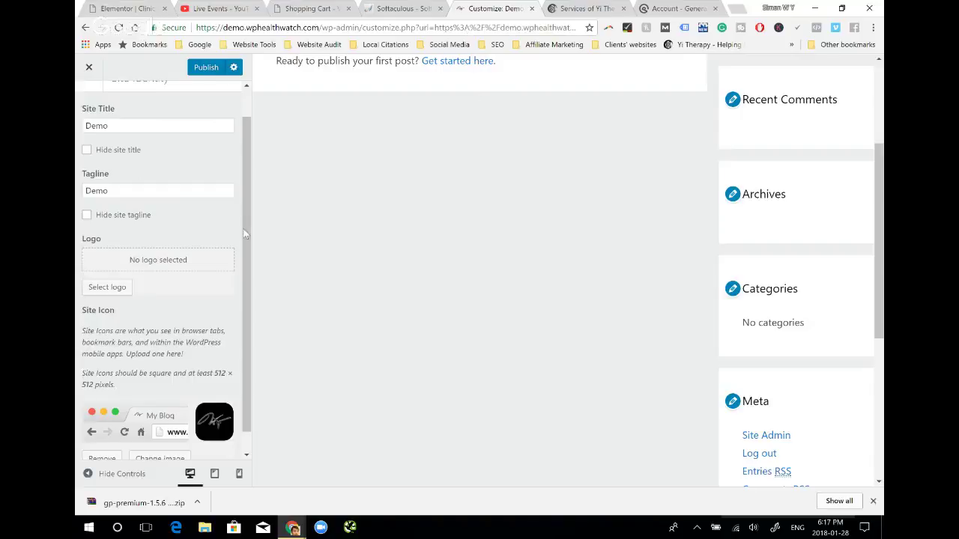
pyautogui.scroll(-1, 210, 223)
pyautogui.scroll(1, 156, 107)
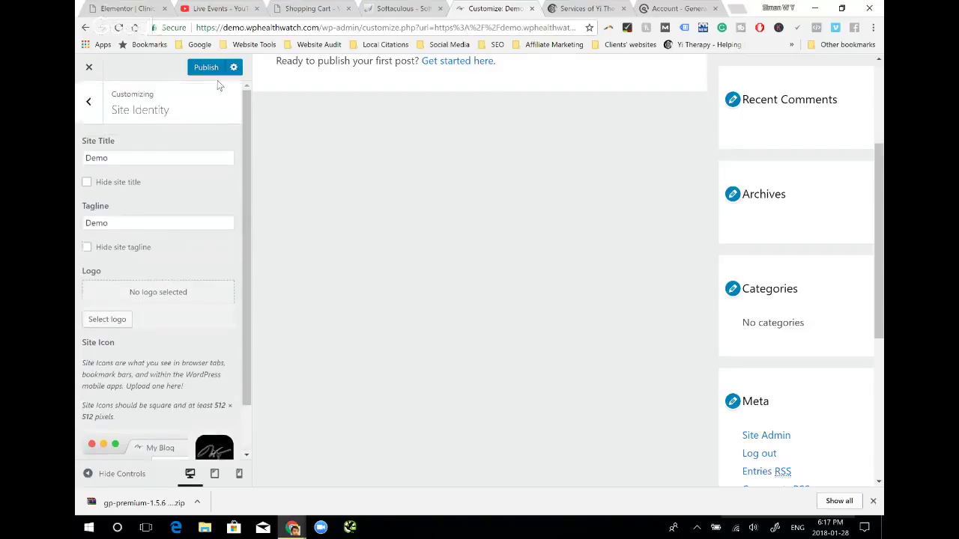
# Review the Layout Container, Header and Primary Navigation settings without changing anything.
pyautogui.click(90, 102)
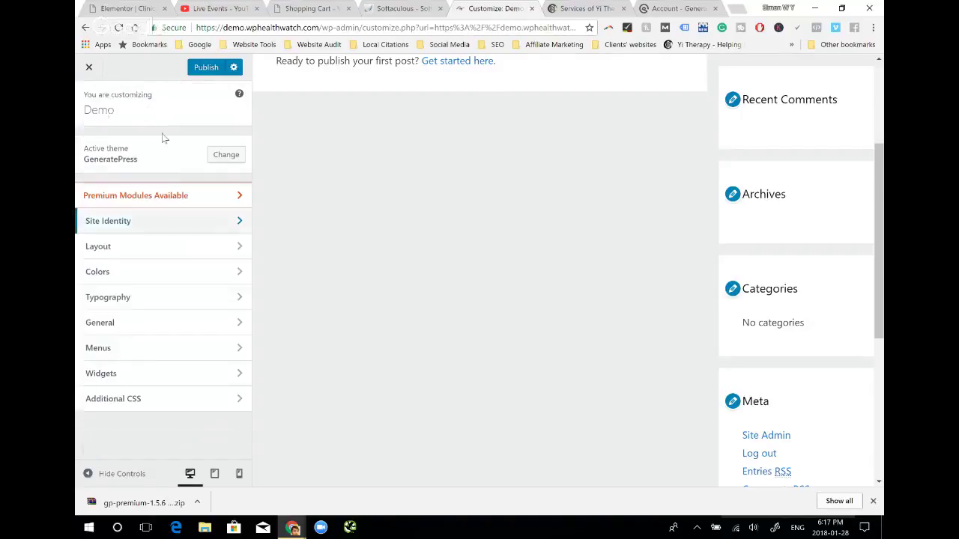
pyautogui.click(160, 247)
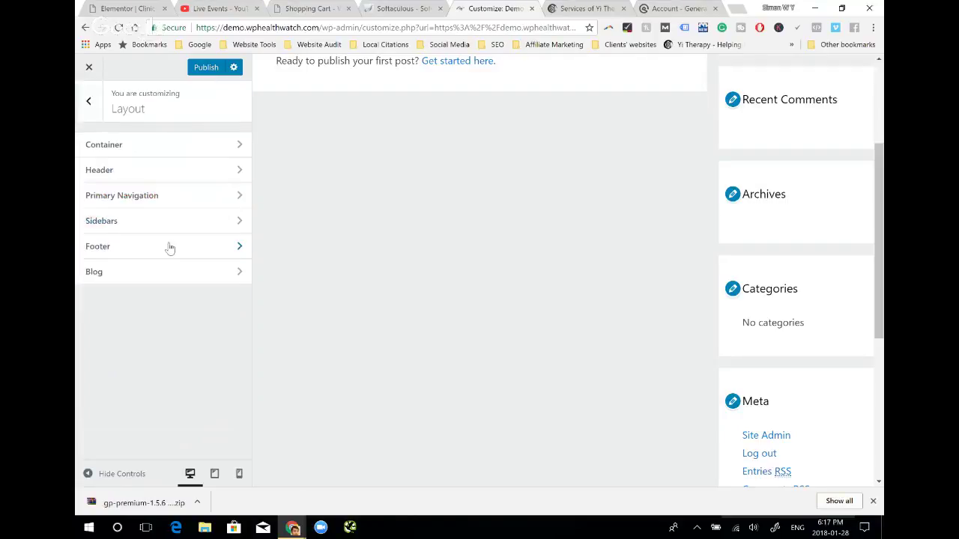
pyautogui.click(159, 144)
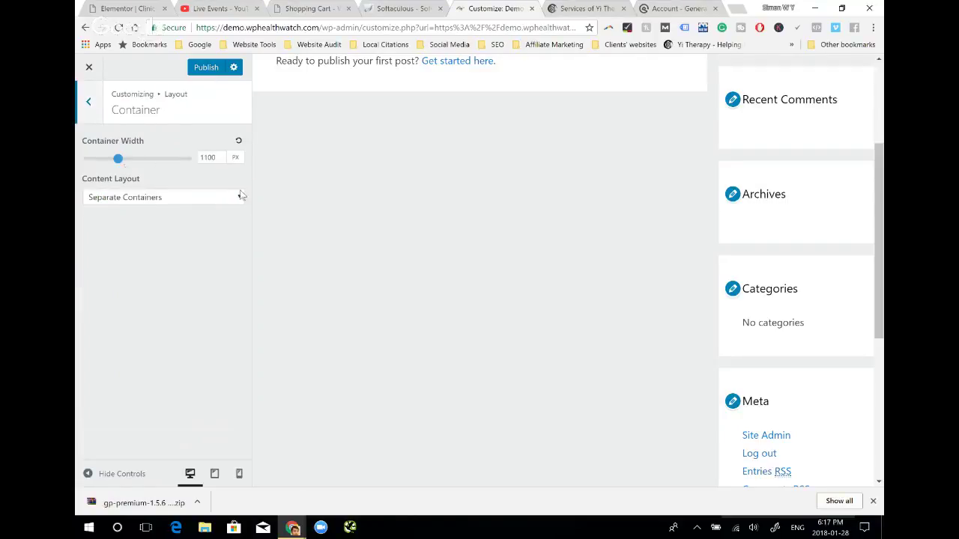
pyautogui.scroll(1, 600, 302)
pyautogui.scroll(2, 599, 302)
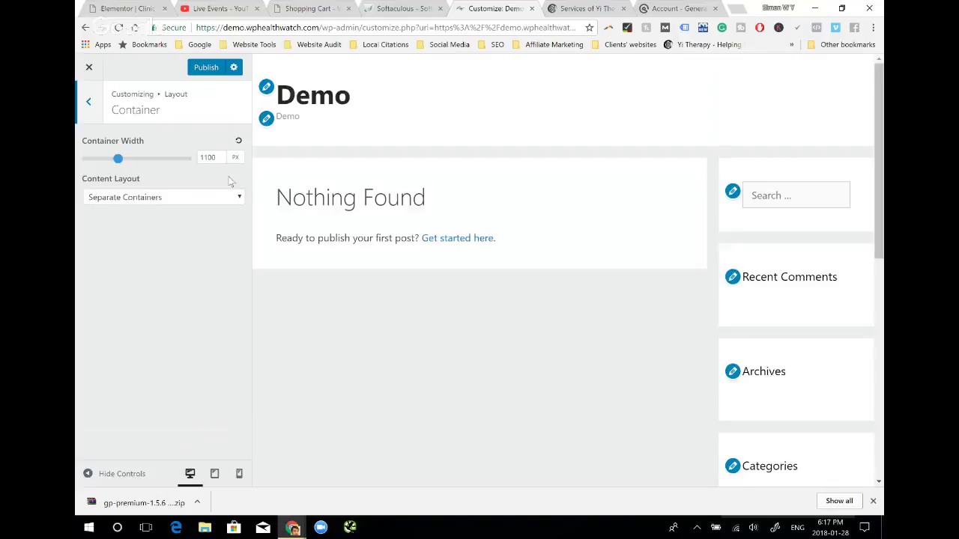
pyautogui.click(87, 101)
pyautogui.click(140, 175)
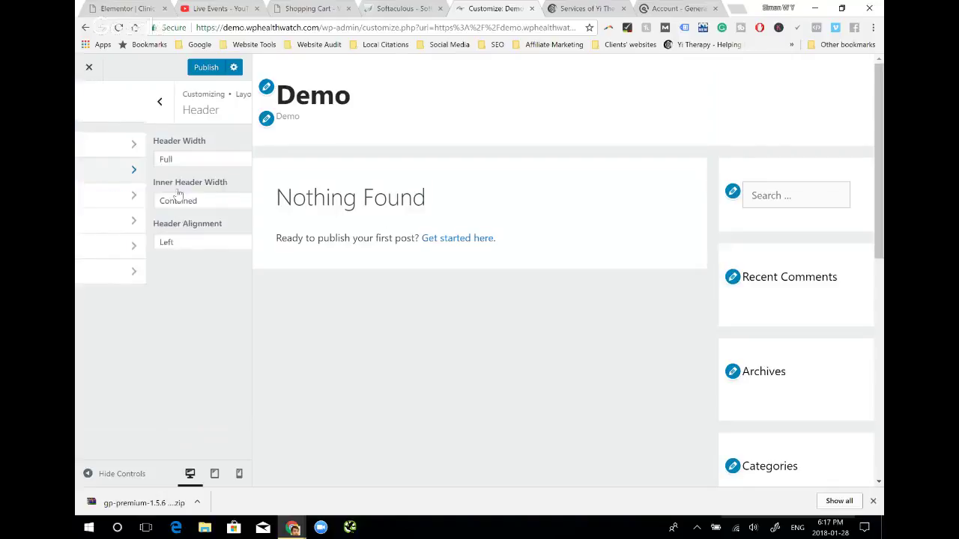
pyautogui.click(90, 112)
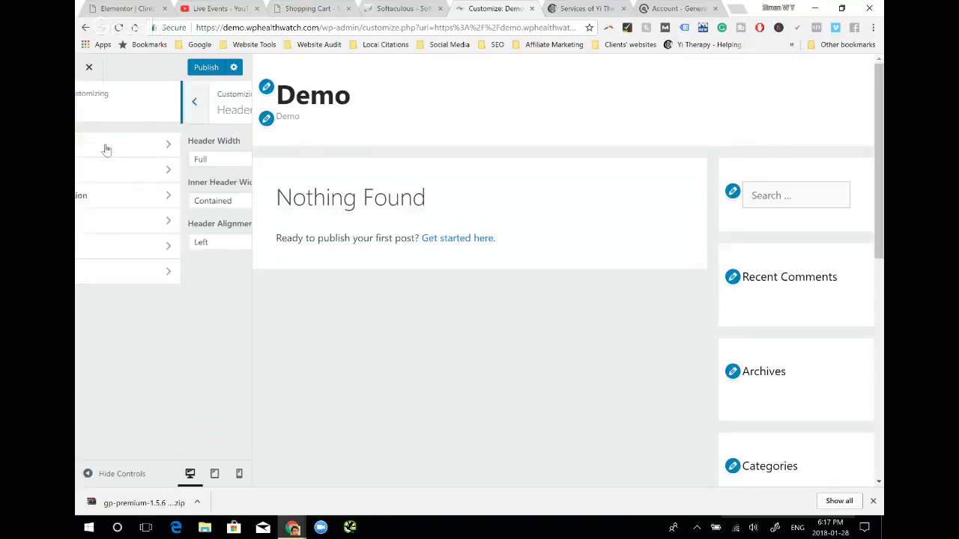
pyautogui.click(172, 196)
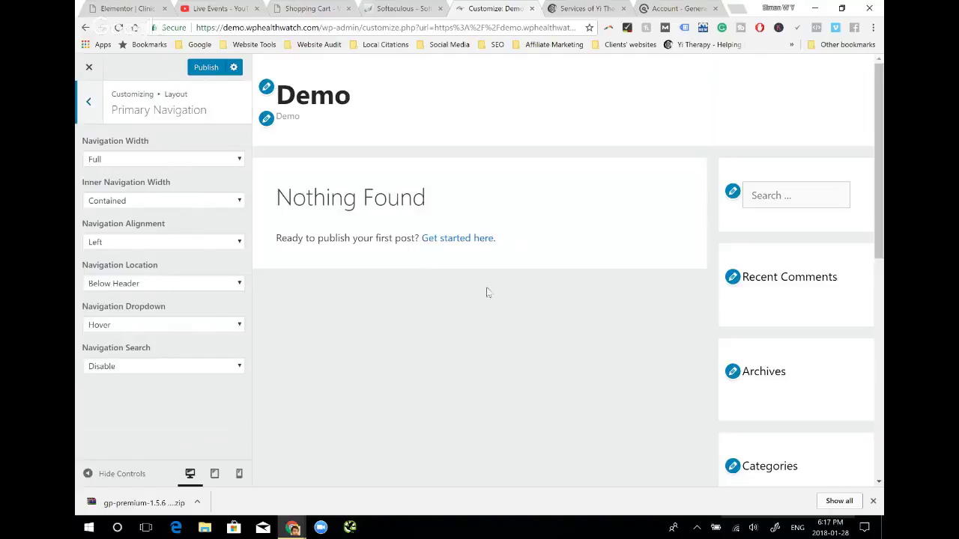
pyautogui.click(78, 116)
pyautogui.click(78, 112)
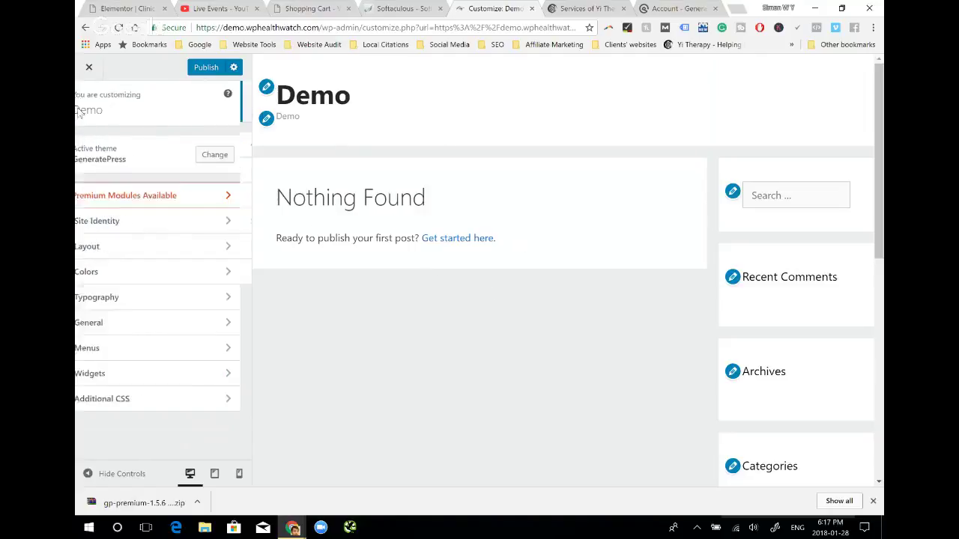
# Set the text colour to near-black #0a0a0a and the background to #b7b7b7.
pyautogui.click(161, 273)
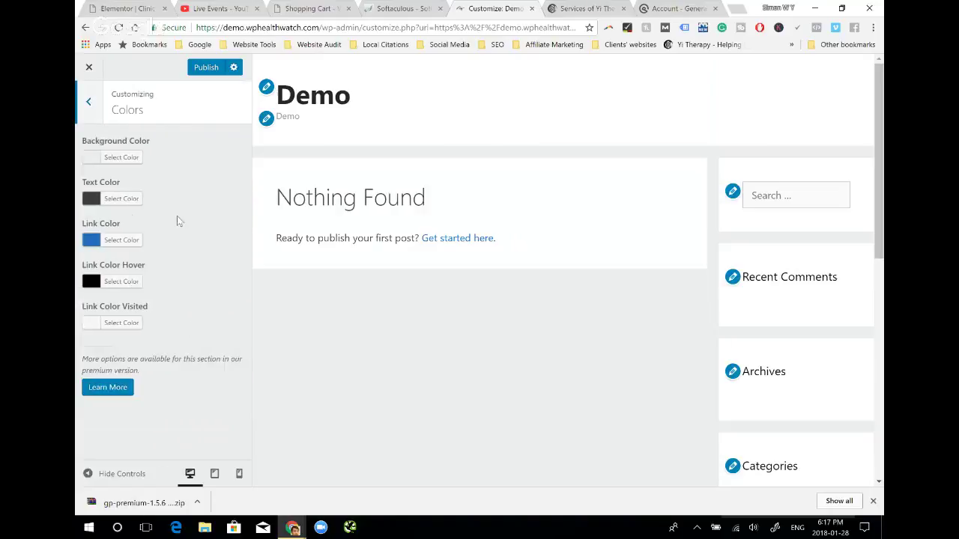
pyautogui.click(121, 199)
pyautogui.moveTo(150, 250)
pyautogui.mouseDown()
pyautogui.moveTo(128, 225)
pyautogui.moveTo(120, 298)
pyautogui.moveTo(158, 235)
pyautogui.moveTo(90, 324)
pyautogui.mouseUp()
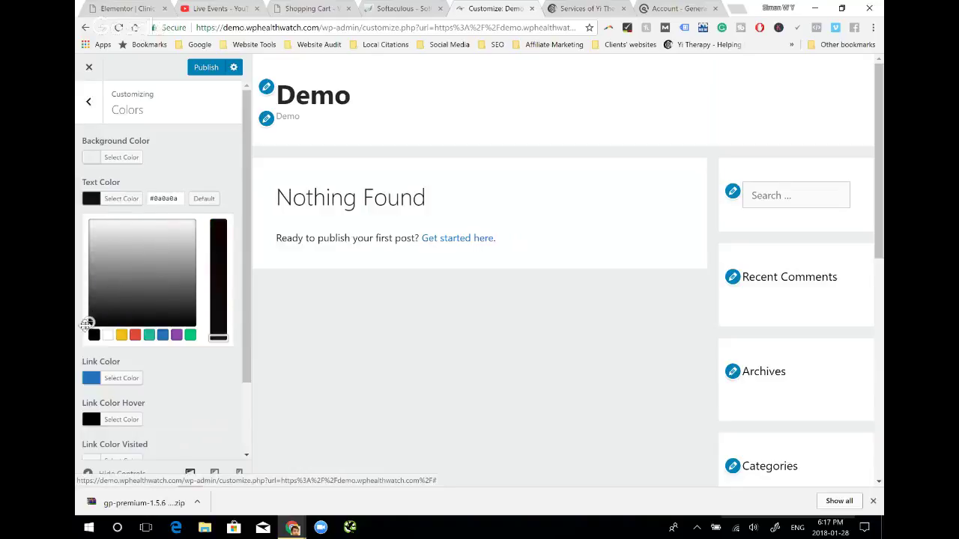
pyautogui.click(121, 157)
pyautogui.moveTo(156, 244)
pyautogui.mouseDown()
pyautogui.moveTo(129, 216)
pyautogui.moveTo(151, 260)
pyautogui.moveTo(139, 192)
pyautogui.moveTo(103, 229)
pyautogui.moveTo(131, 281)
pyautogui.mouseUp()
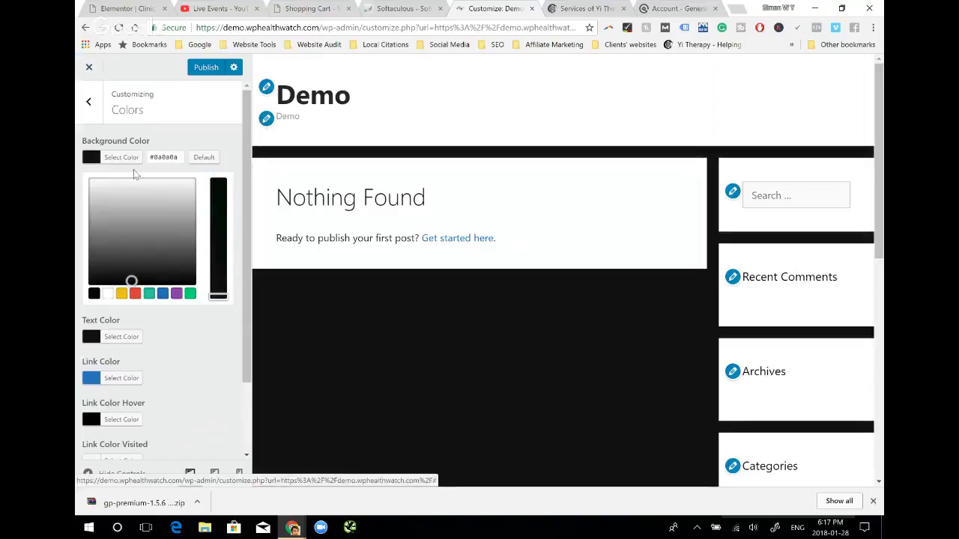
pyautogui.click(142, 208)
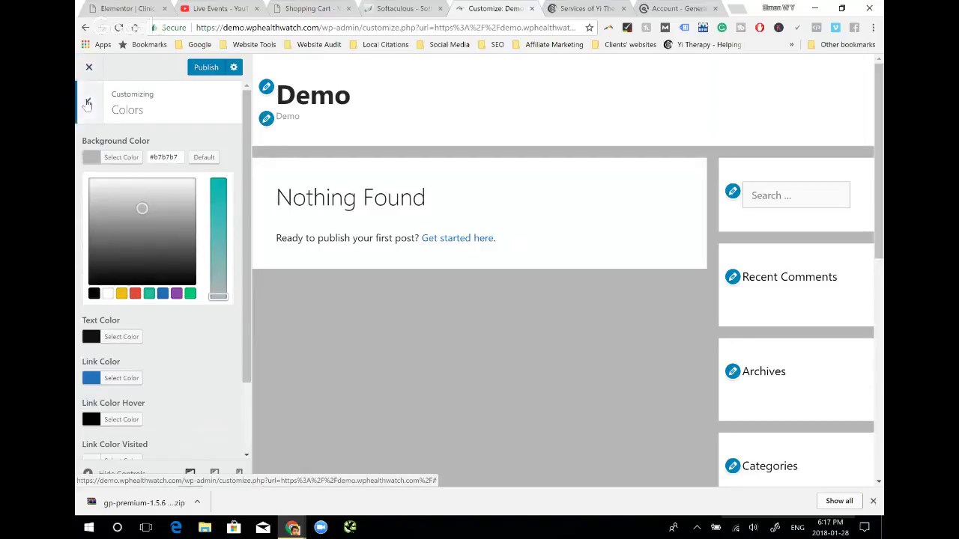
pyautogui.click(88, 102)
# Look over the Typography settings, then open the General settings.
pyautogui.click(144, 300)
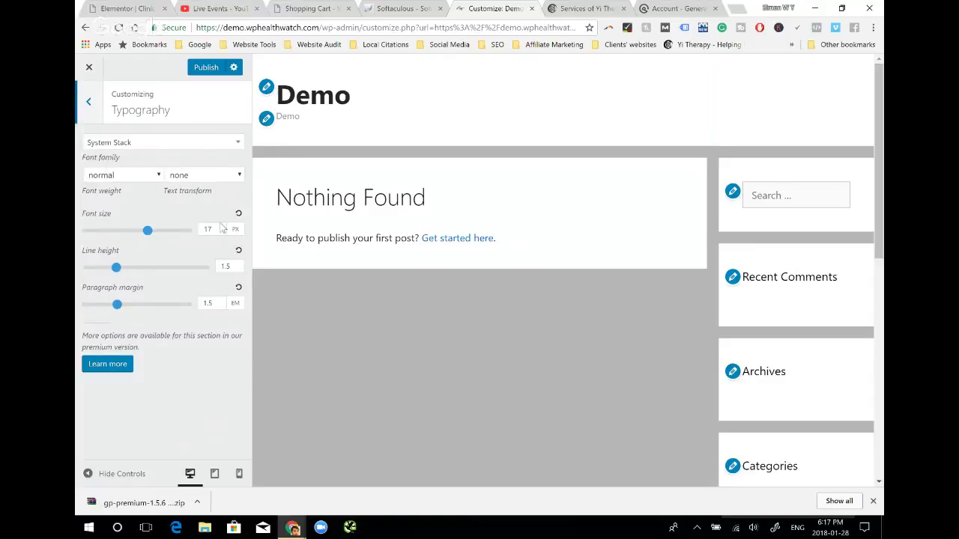
pyautogui.click(91, 105)
pyautogui.click(216, 329)
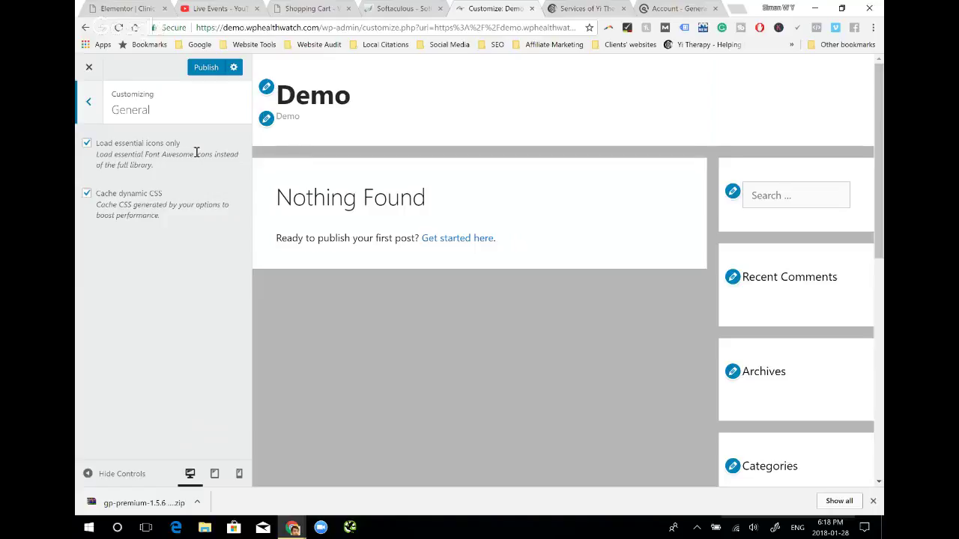
# Glance at the Customizer's Menus and Widgets panels, then switch to the Yi Therapy services tab.
pyautogui.click(93, 104)
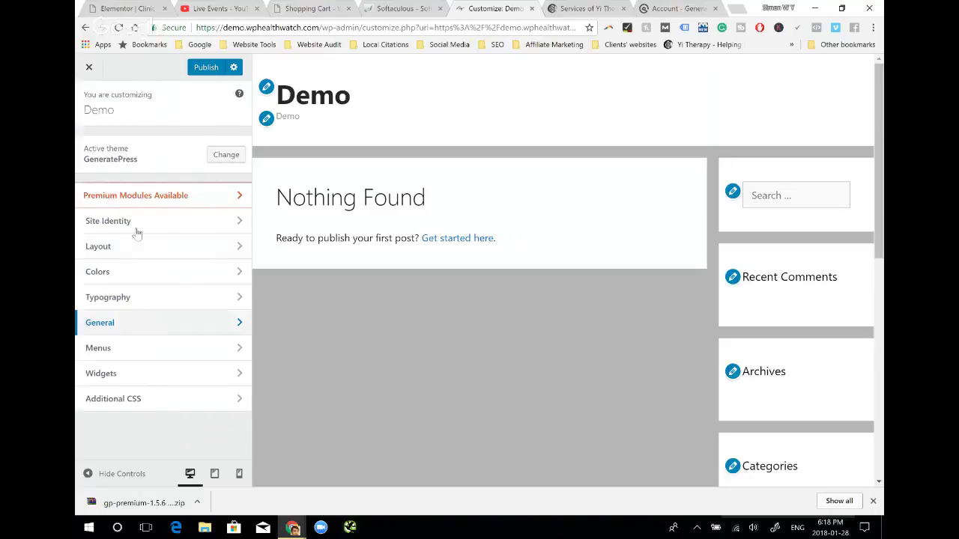
pyautogui.click(159, 352)
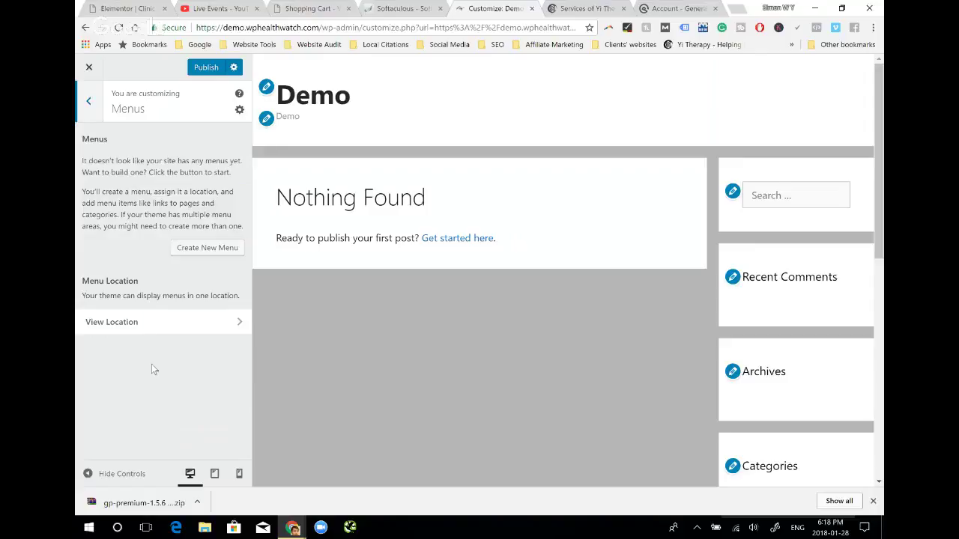
pyautogui.click(89, 103)
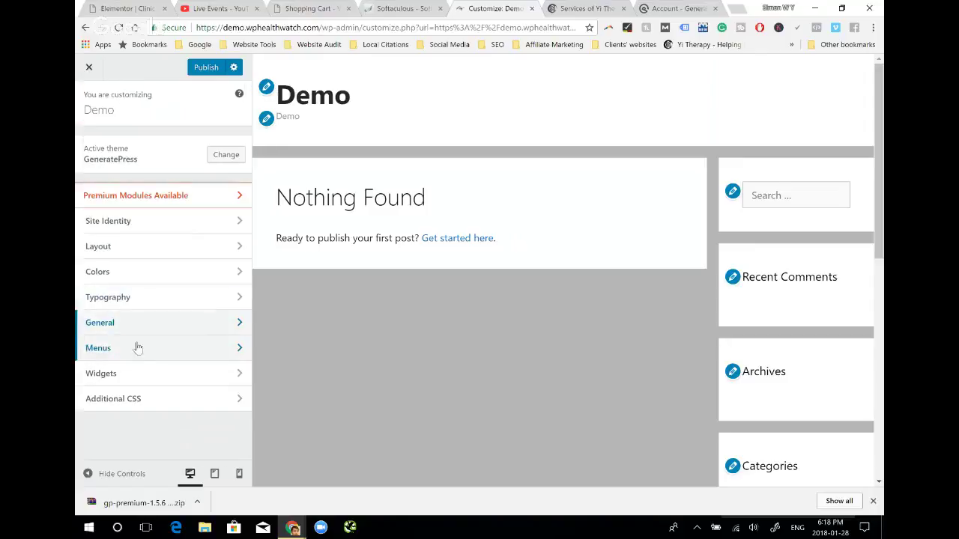
pyautogui.click(154, 384)
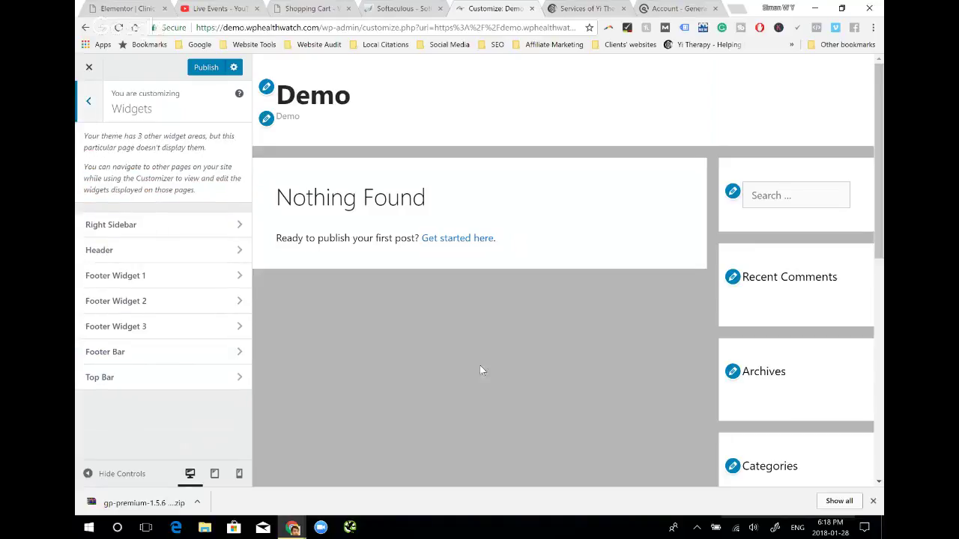
pyautogui.scroll(-5, 824, 225)
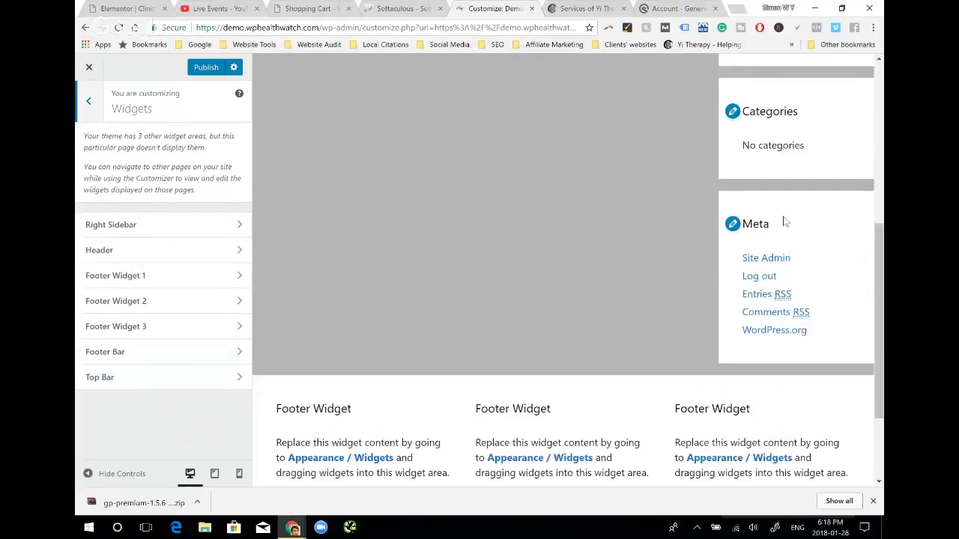
pyautogui.scroll(4, 794, 254)
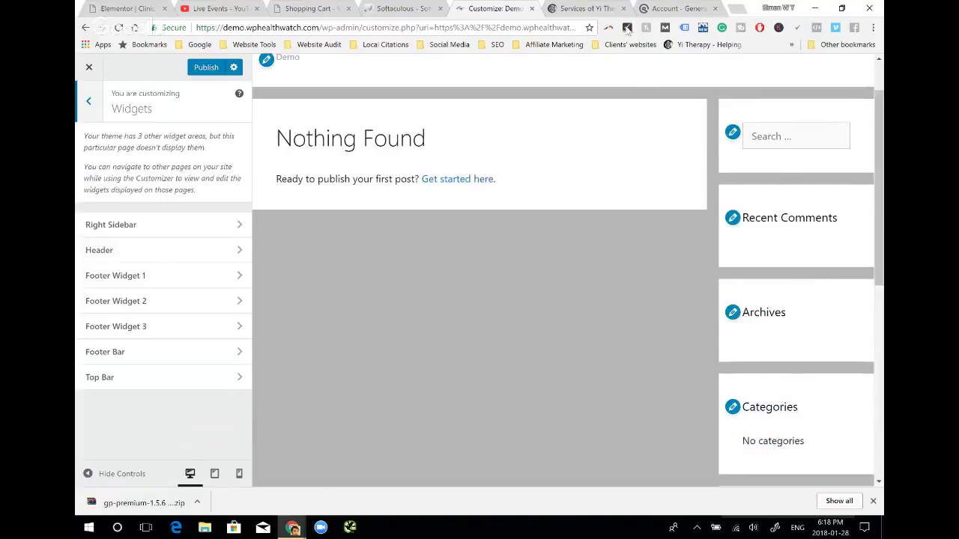
pyautogui.click(611, 4)
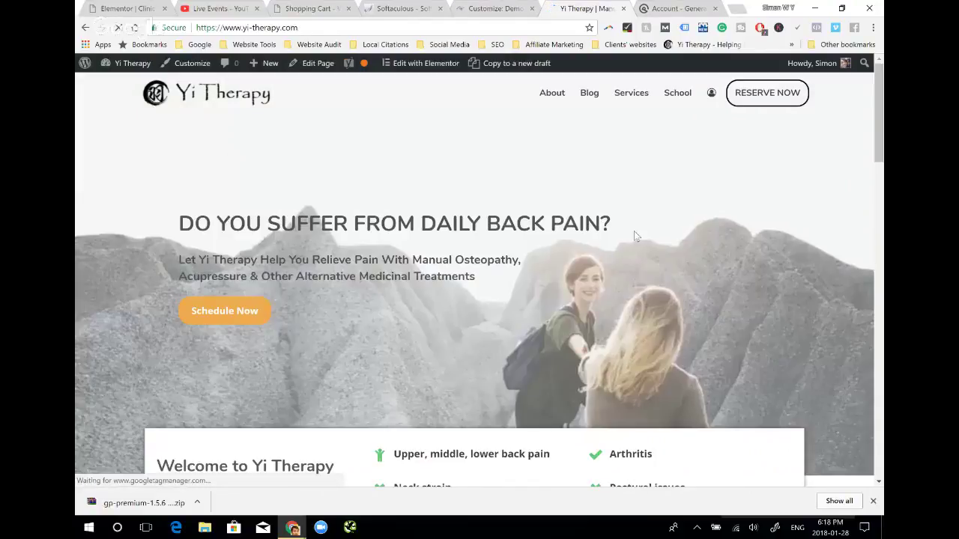
# Open the Premium Modules Available page from the Customizer, skim it and close it.
pyautogui.click(494, 7)
pyautogui.click(88, 101)
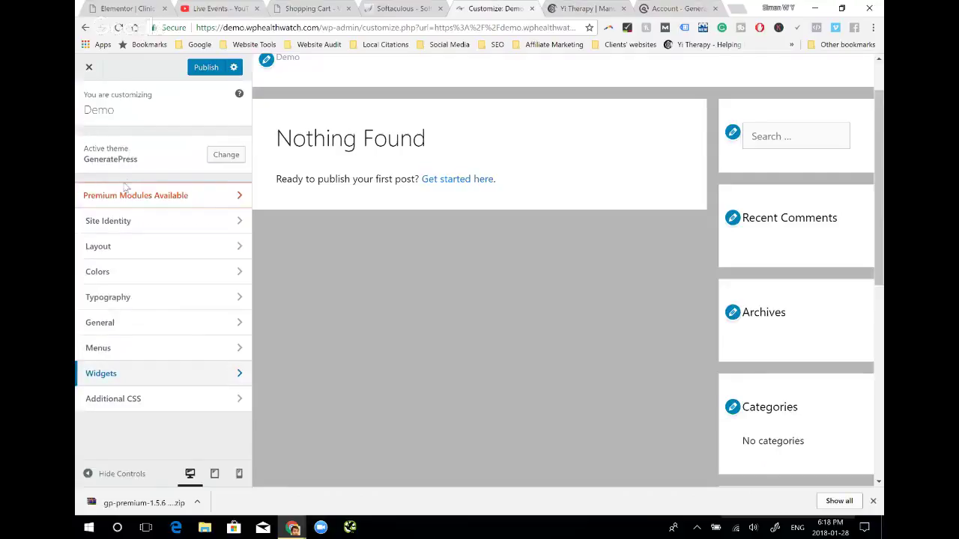
pyautogui.click(131, 196)
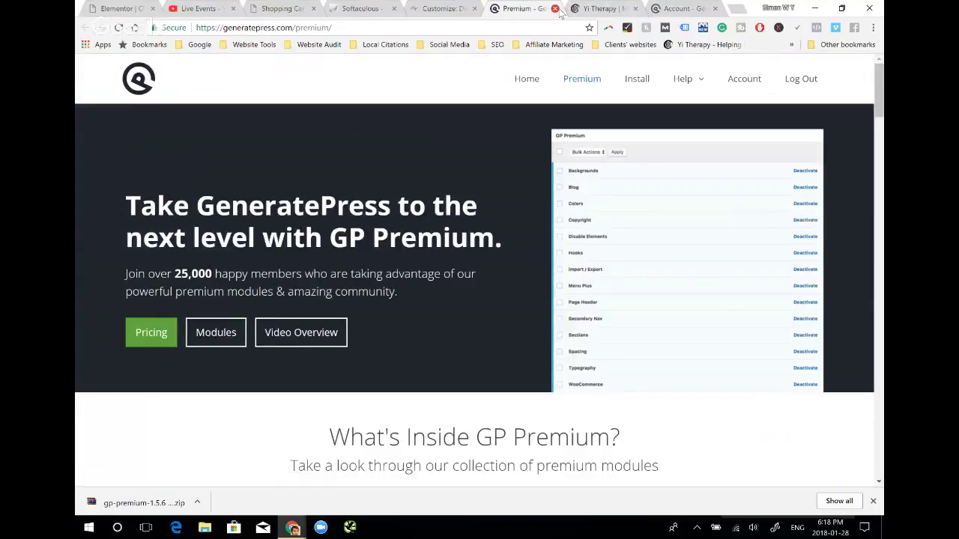
pyautogui.scroll(-9, 543, 110)
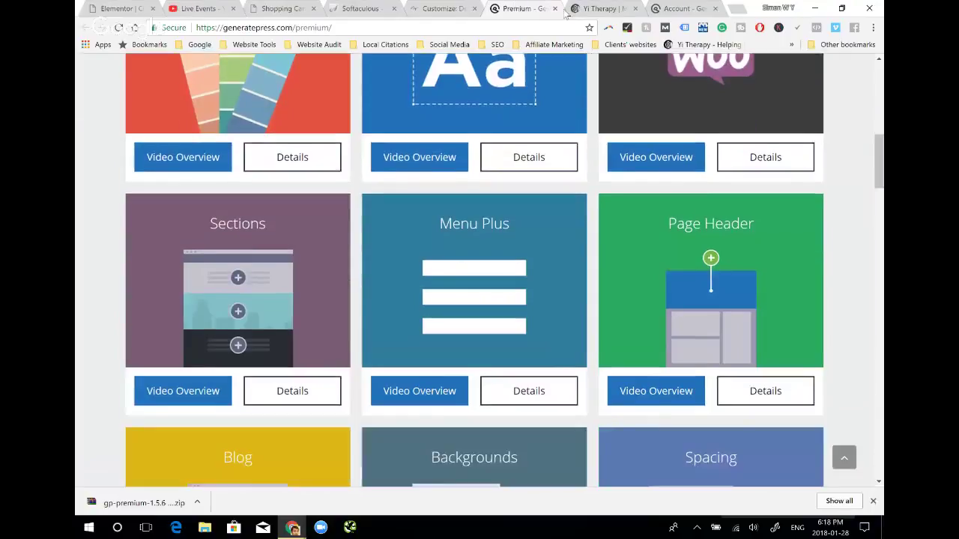
pyautogui.click(555, 9)
# Load the GeneratePress referral link in the Account tab.
pyautogui.click(599, 8)
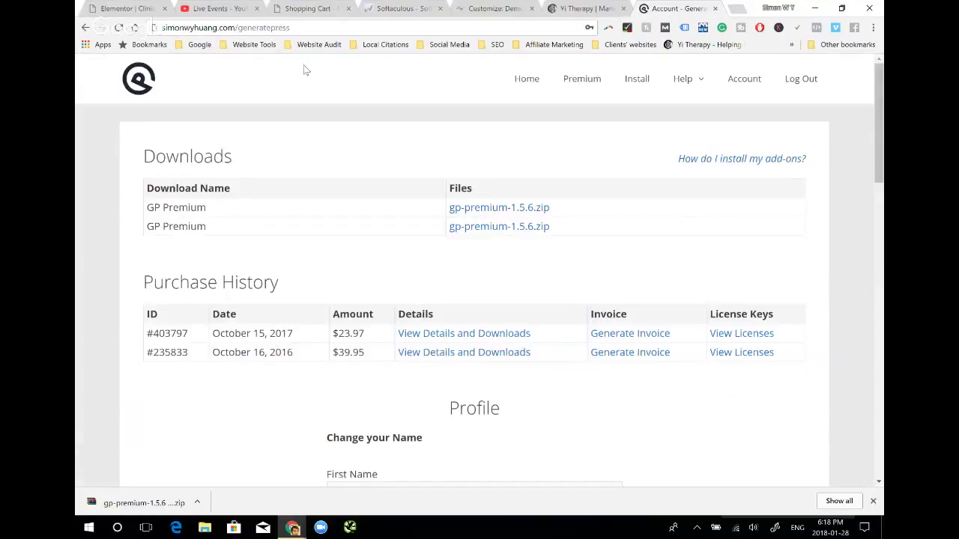
pyautogui.click(326, 27)
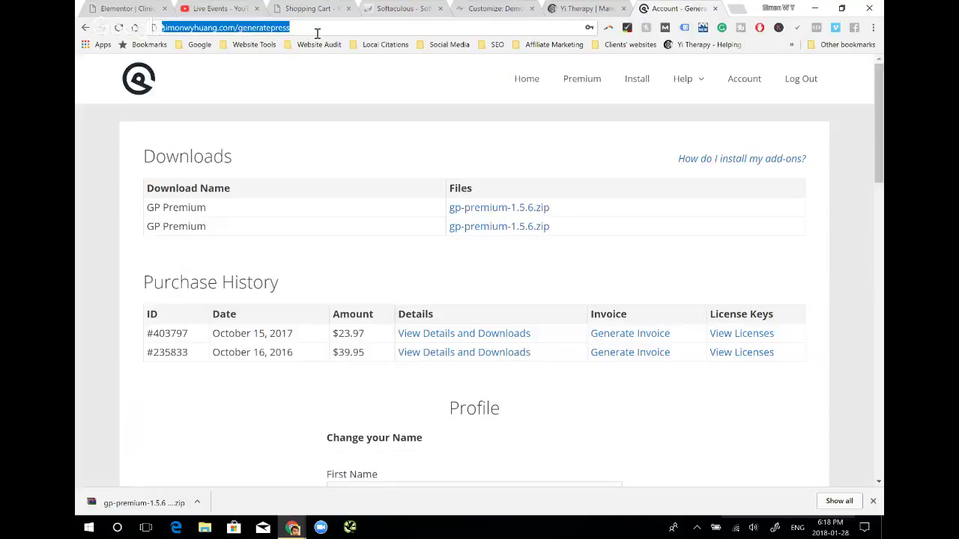
pyautogui.press('Return')
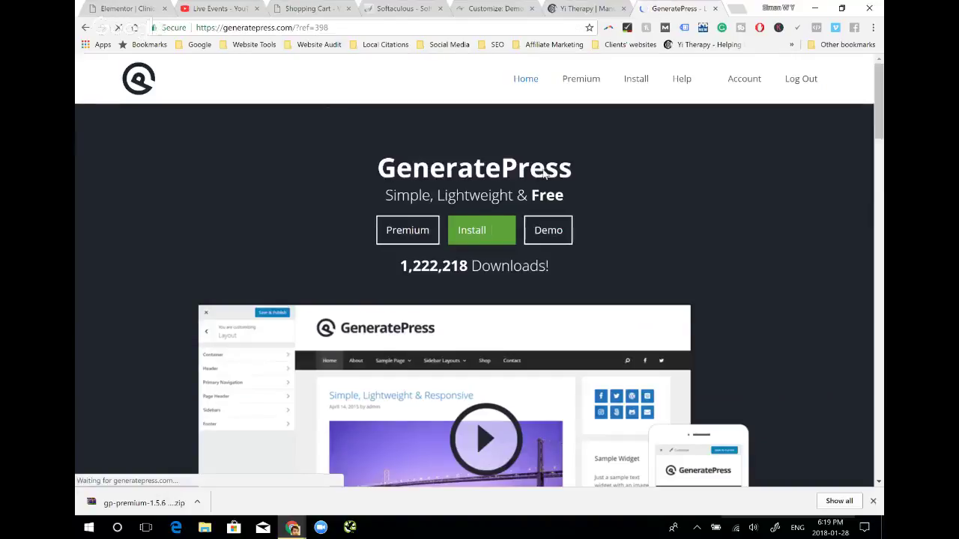
pyautogui.scroll(-2, 481, 195)
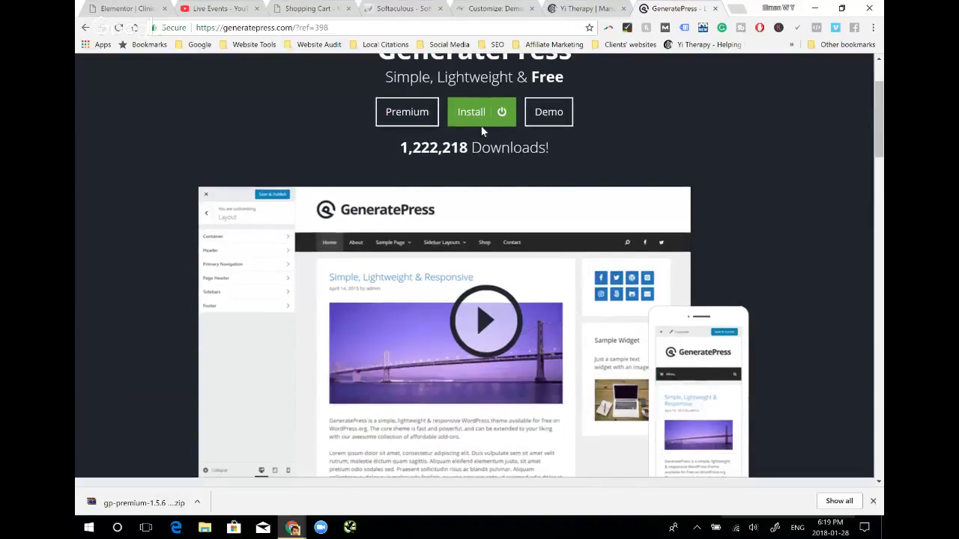
pyautogui.scroll(2, 387, 249)
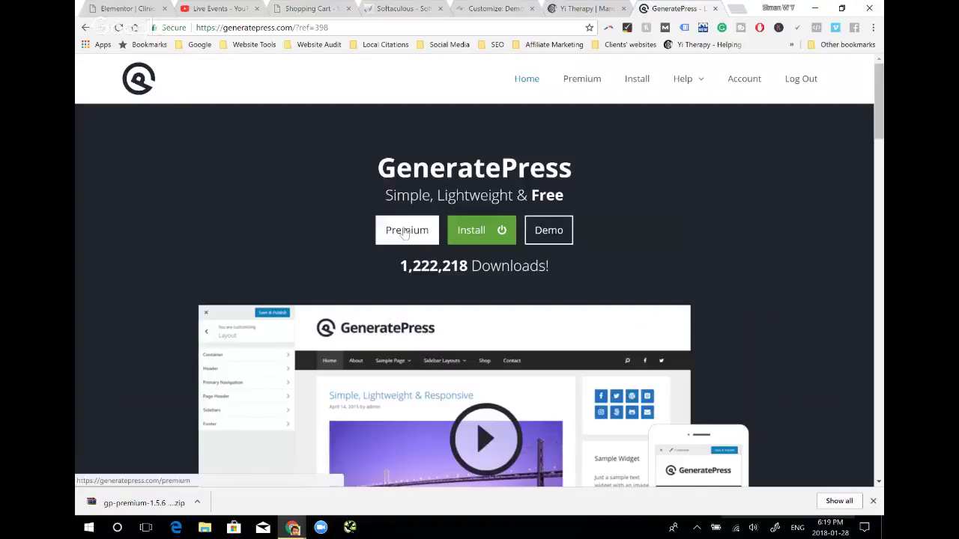
# Open the GP Premium page and scroll through its modules to the $39.95 pricing.
pyautogui.click(405, 233)
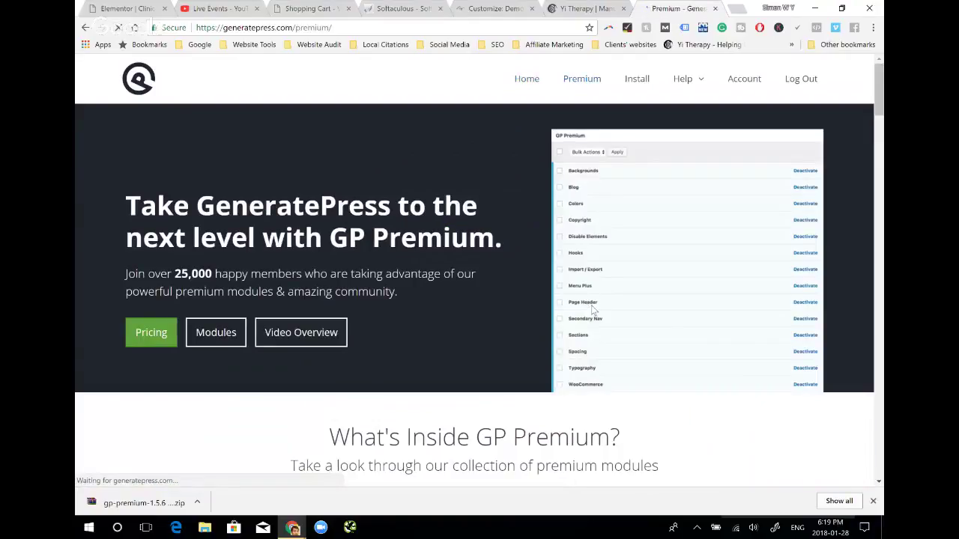
pyautogui.scroll(-9, 584, 229)
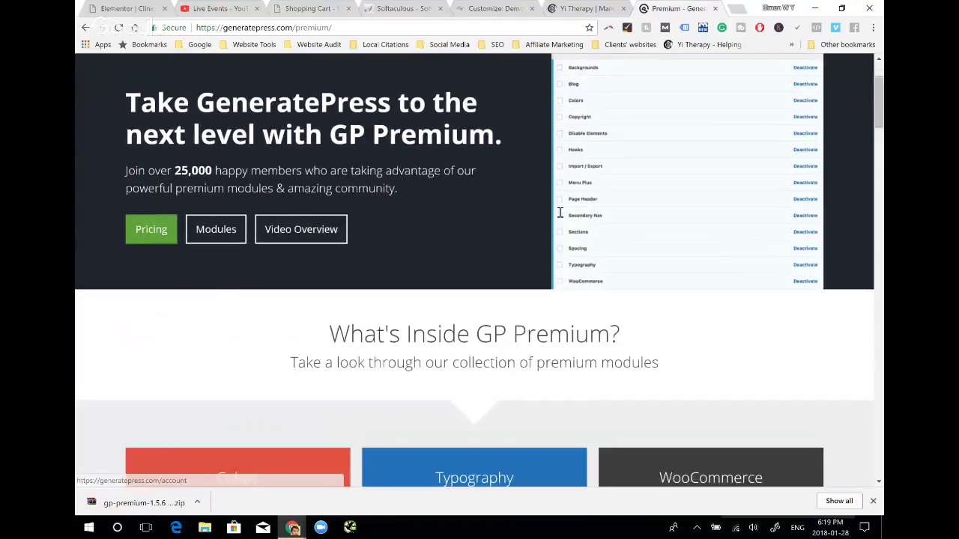
pyautogui.scroll(2, 437, 348)
pyautogui.scroll(5, 437, 349)
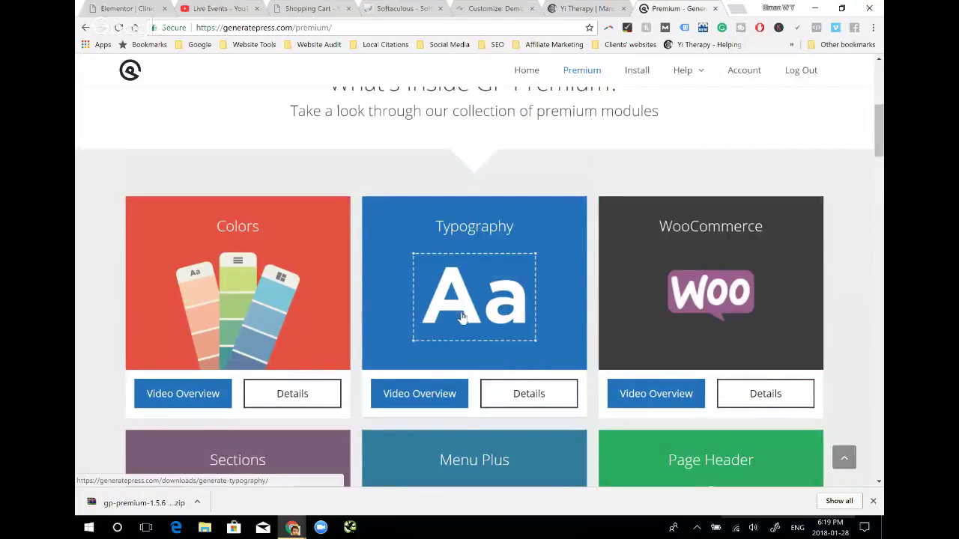
pyautogui.scroll(-1, 758, 300)
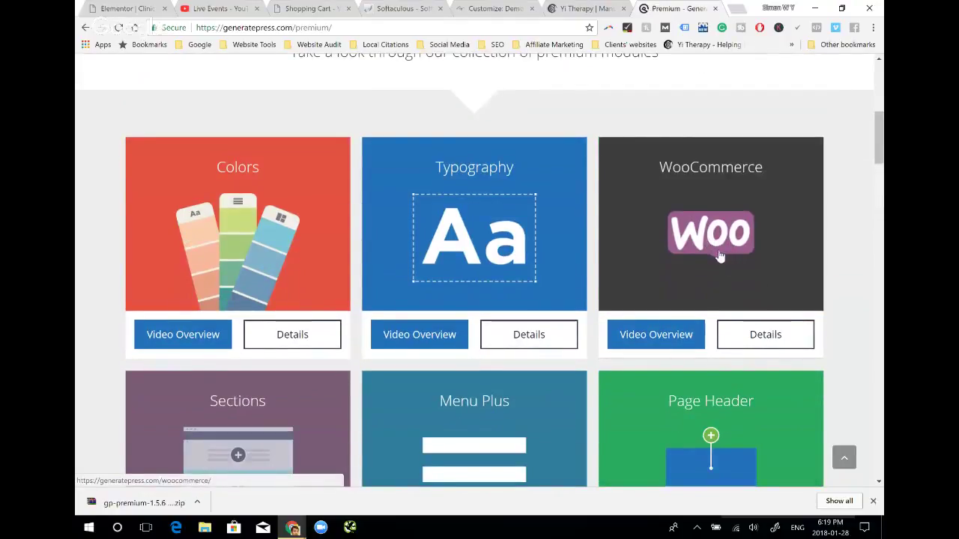
pyautogui.scroll(-5, 710, 240)
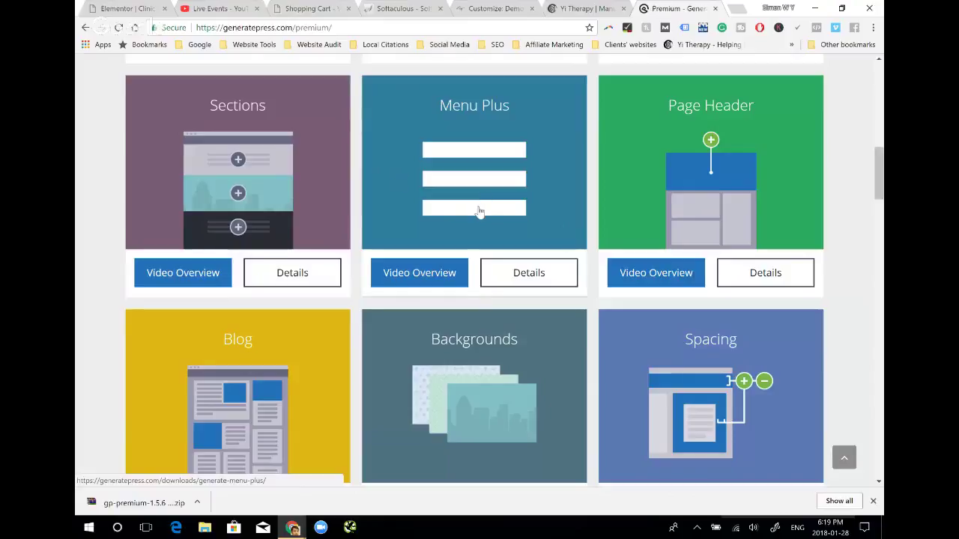
pyautogui.scroll(-2, 480, 208)
pyautogui.scroll(1, 479, 255)
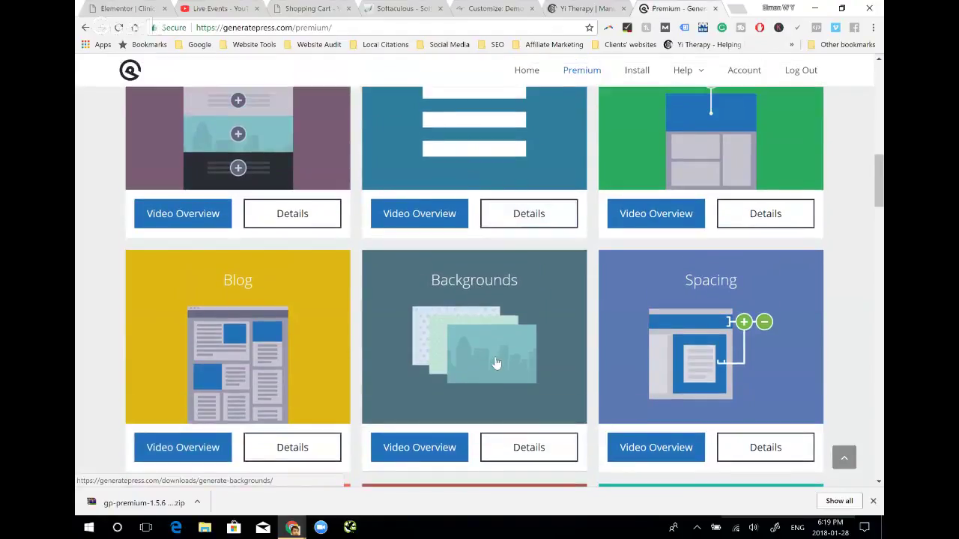
pyautogui.scroll(-1, 496, 364)
pyautogui.scroll(-8, 311, 358)
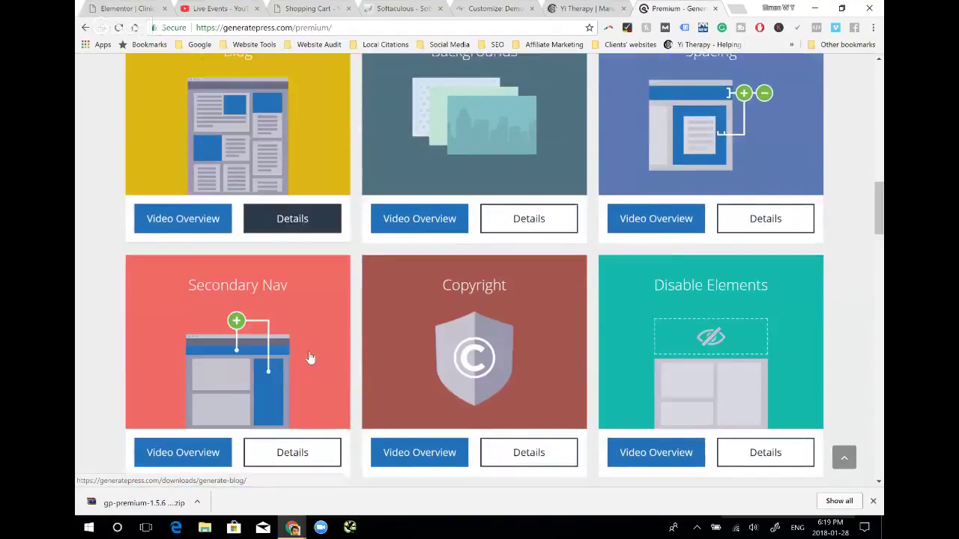
pyautogui.scroll(-2, 323, 327)
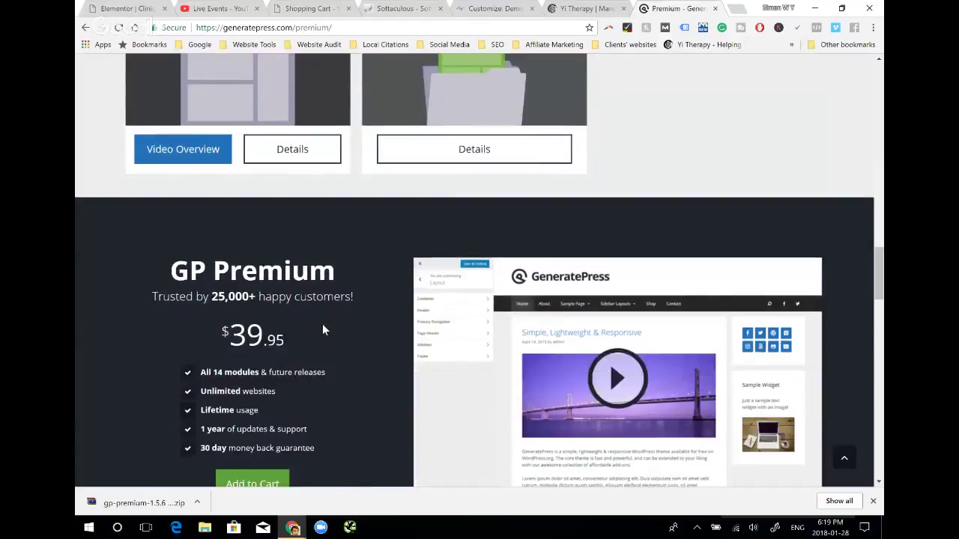
pyautogui.scroll(-4, 322, 326)
pyautogui.scroll(3, 303, 233)
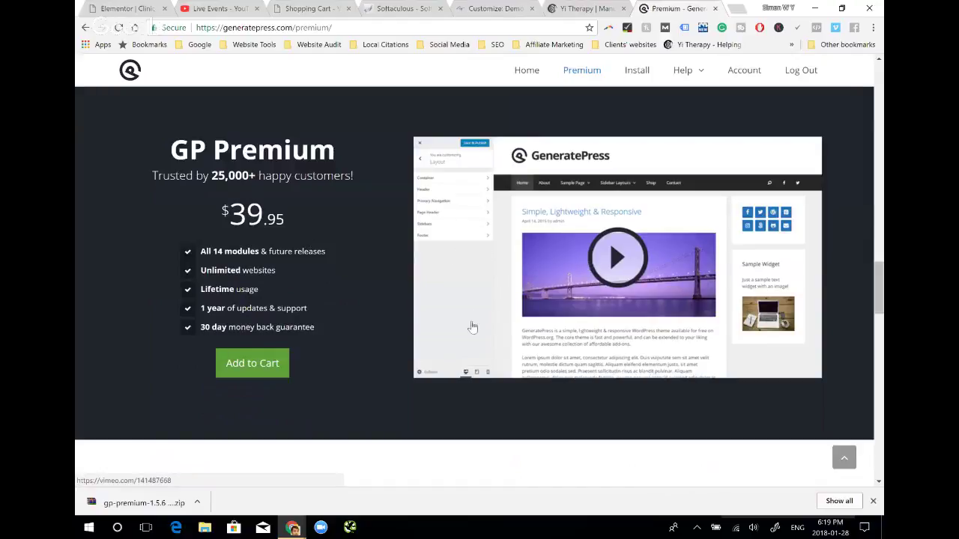
pyautogui.scroll(-2, 389, 307)
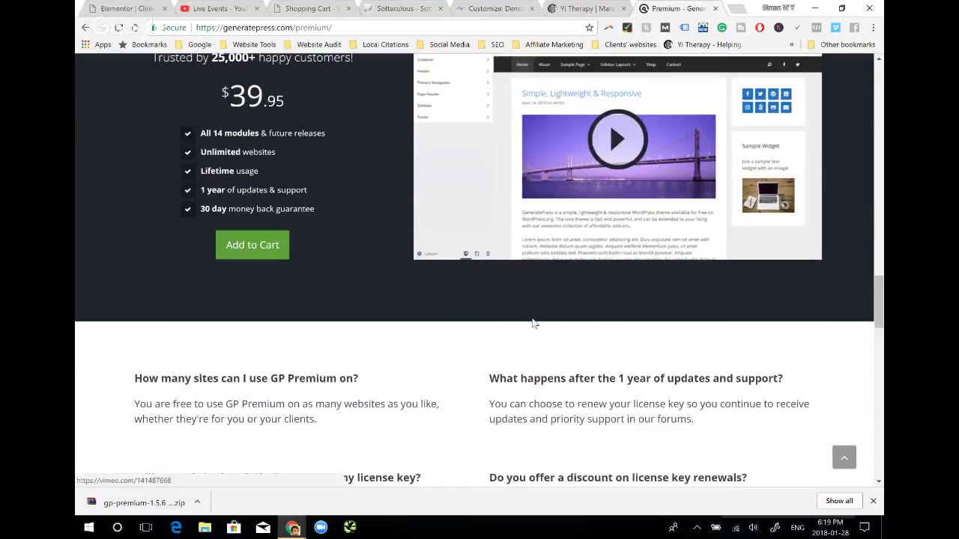
# Add GP Premium to the cart at $39.95.
pyautogui.click(270, 253)
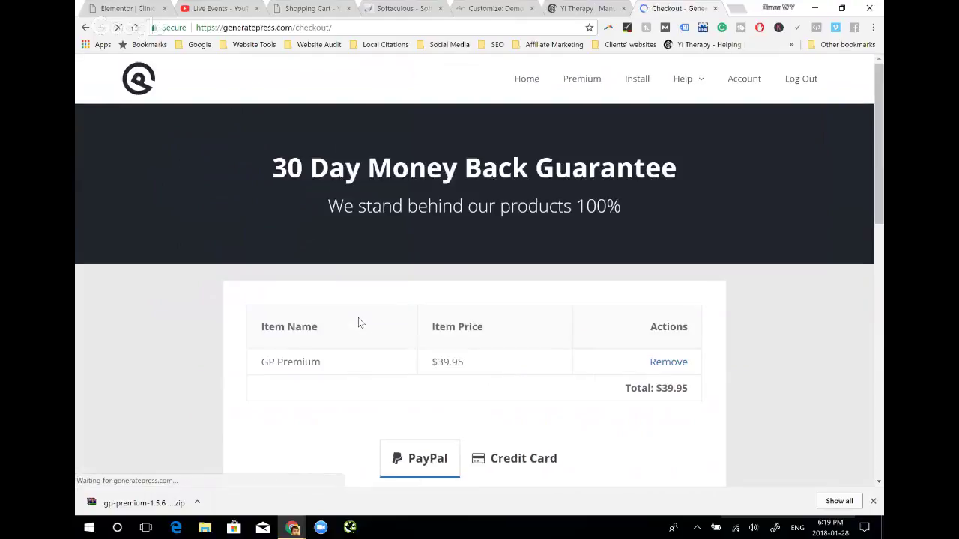
pyautogui.scroll(-5, 496, 360)
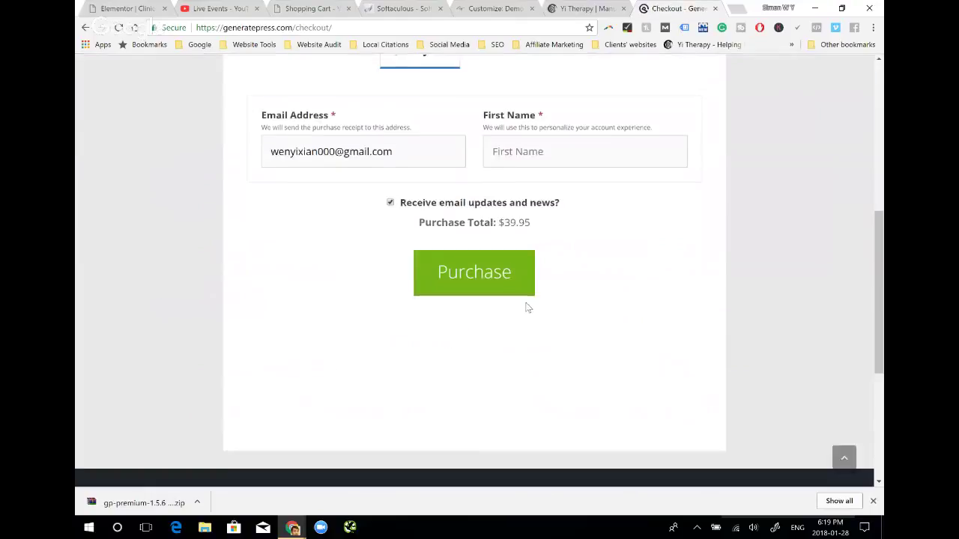
pyautogui.scroll(6, 527, 306)
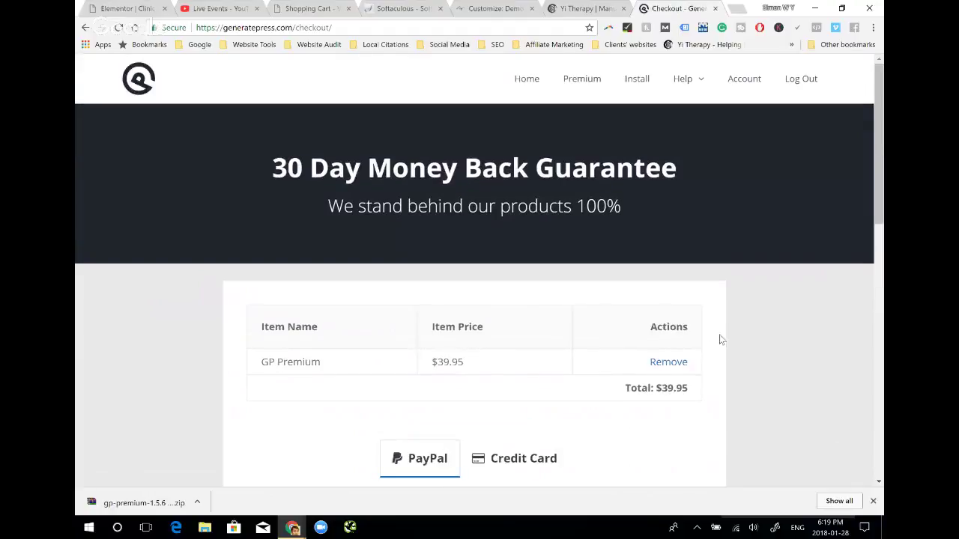
# Download gp-premium-1.5.6.zip from the account page and return to the Demo Customizer.
pyautogui.click(763, 80)
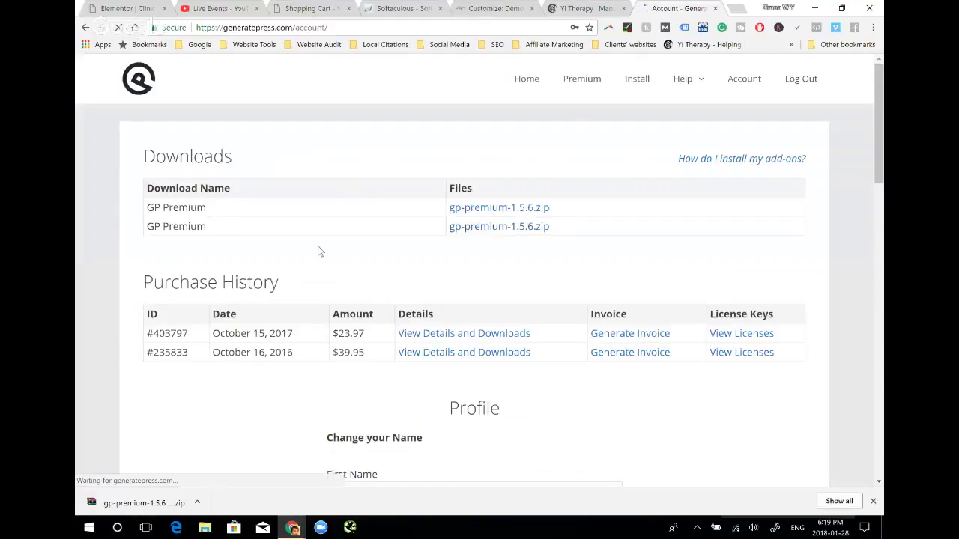
pyautogui.click(484, 209)
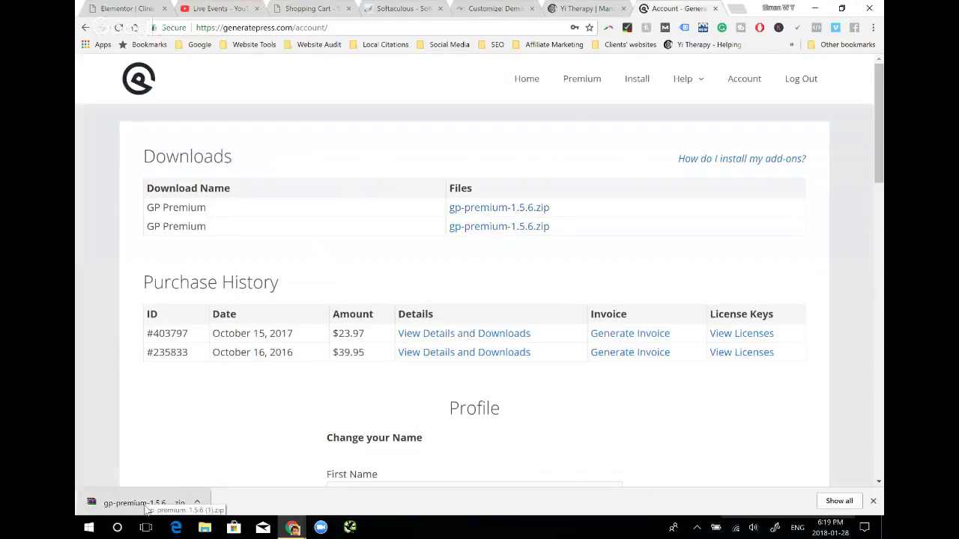
pyautogui.click(516, 8)
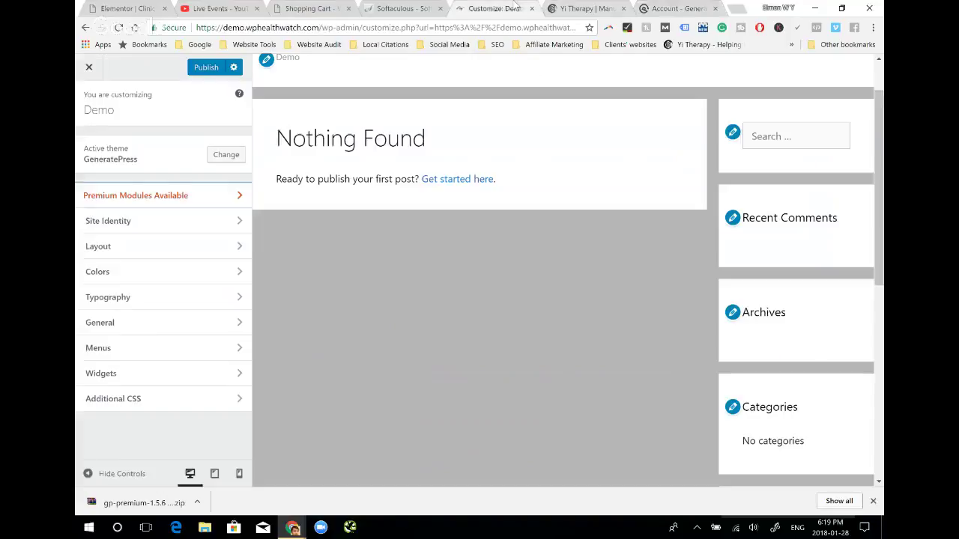
# Publish the Customizer changes and go to the Demo site's admin dashboard.
pyautogui.click(212, 69)
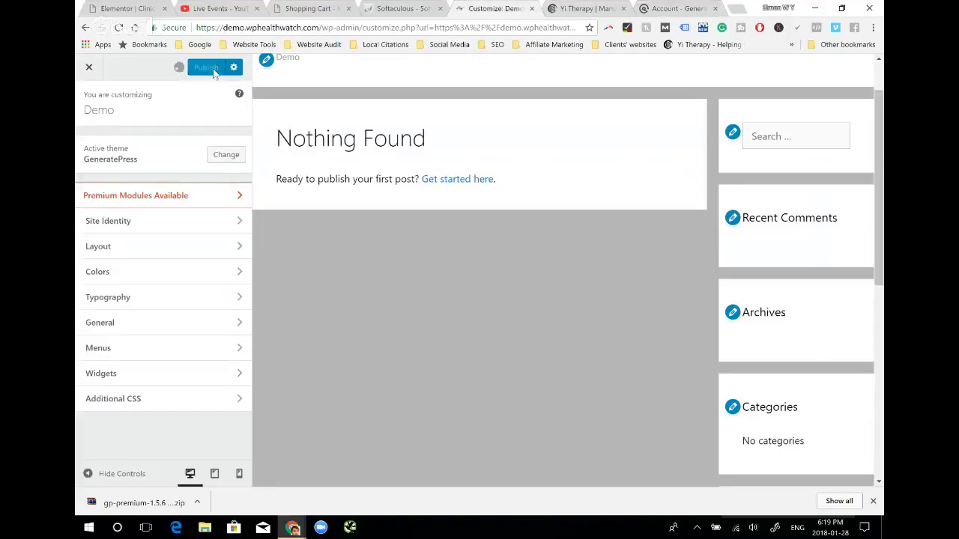
pyautogui.click(91, 69)
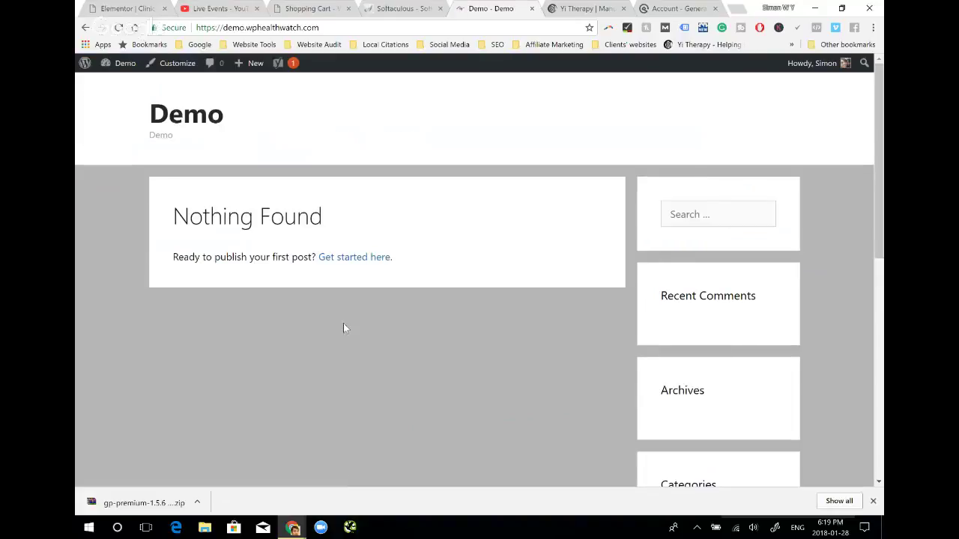
pyautogui.click(118, 63)
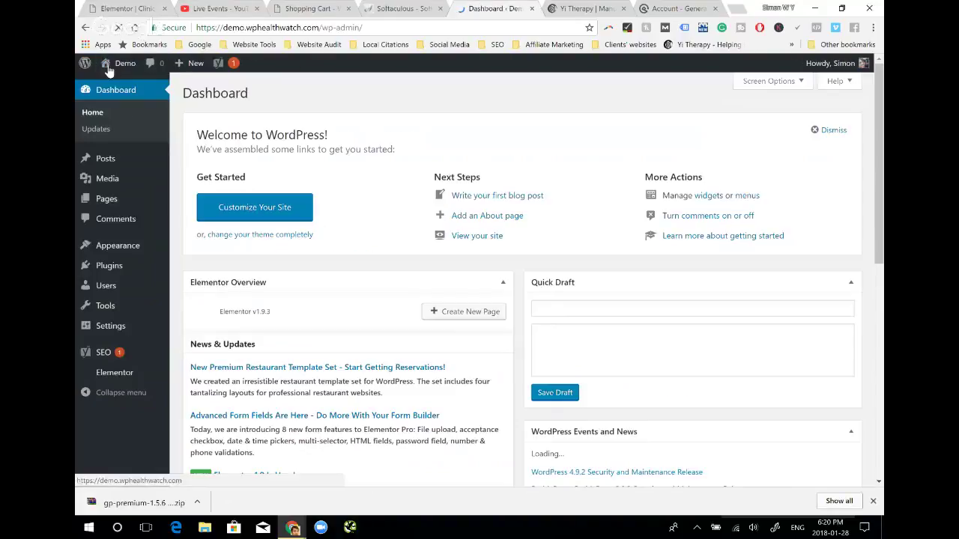
# Upload gp-premium-1.5.6.zip as a new plugin, install it and activate it.
pyautogui.moveTo(142, 270)
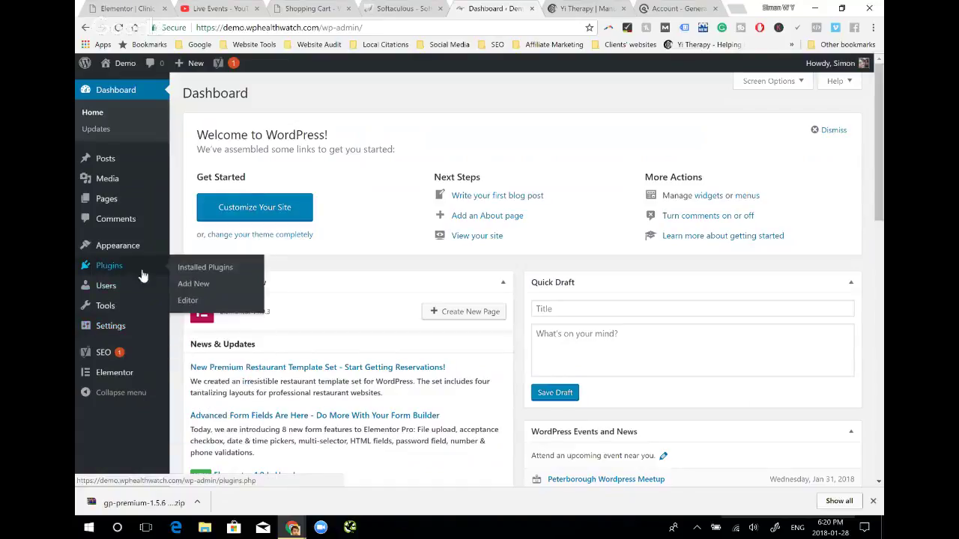
pyautogui.click(204, 286)
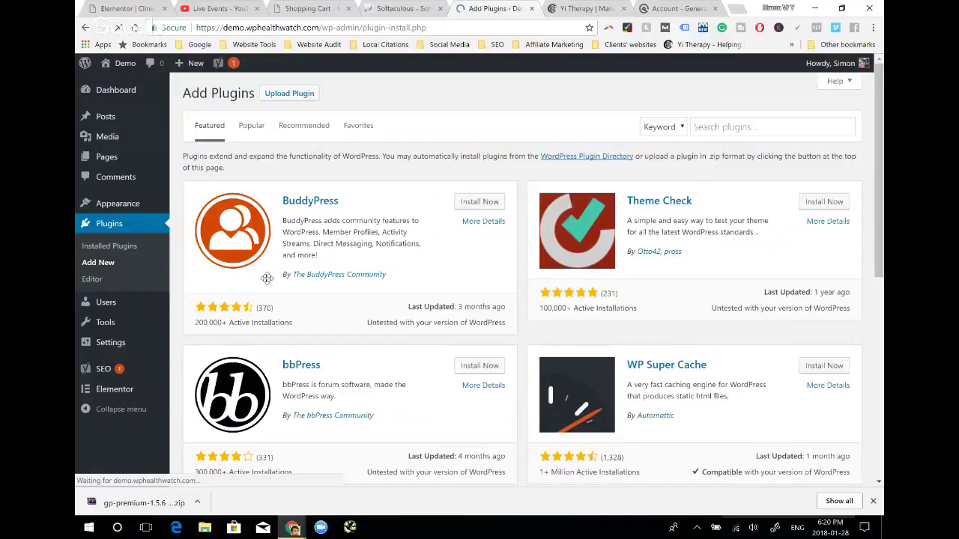
pyautogui.click(289, 93)
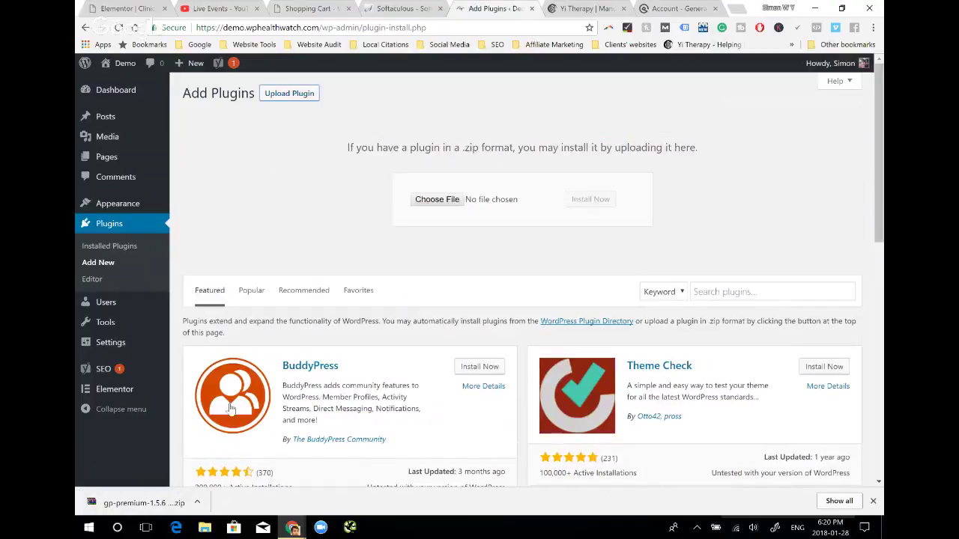
pyautogui.moveTo(143, 502); pyautogui.dragTo(433, 202)
pyautogui.click(589, 199)
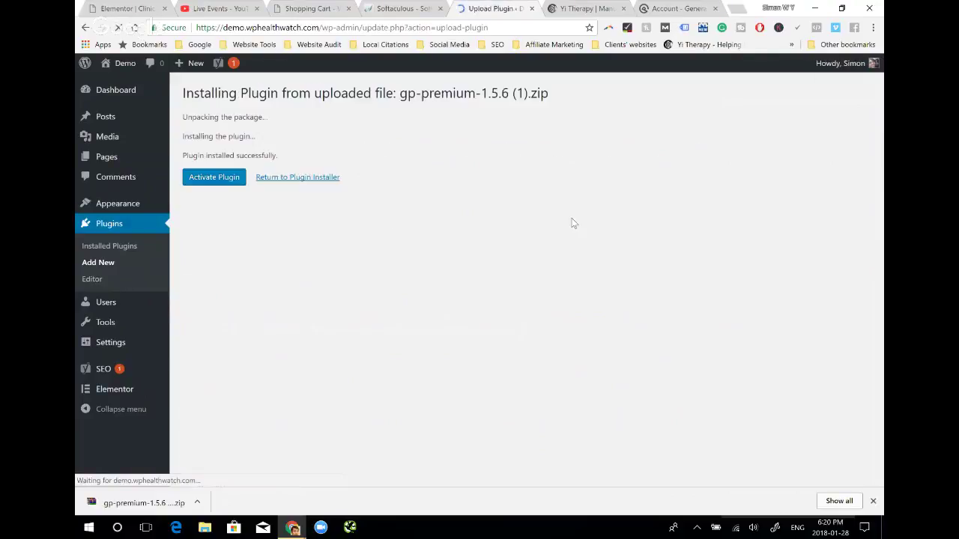
pyautogui.click(215, 178)
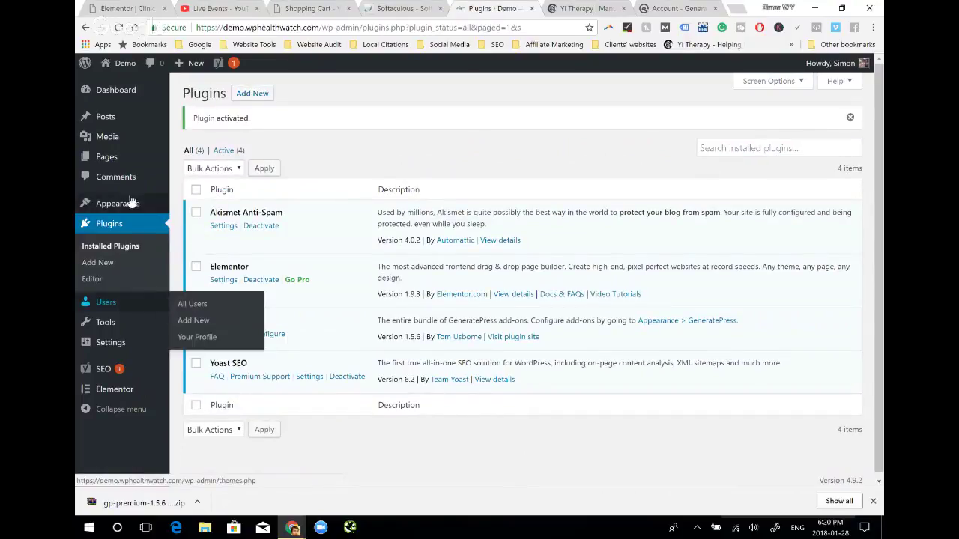
# In Appearance > GeneratePress, select every GP Premium module except Sections and focus the License Key field.
pyautogui.moveTo(128, 201)
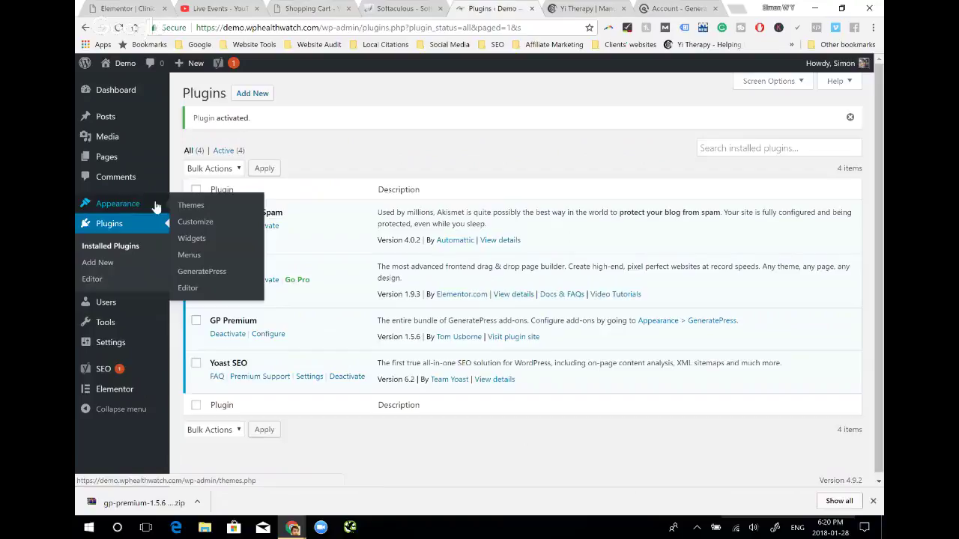
pyautogui.click(205, 275)
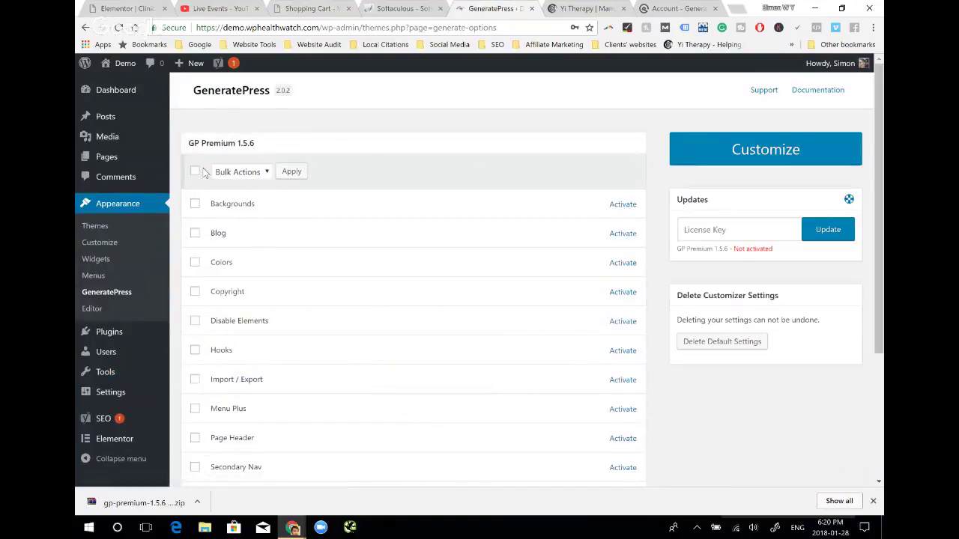
pyautogui.click(195, 171)
pyautogui.scroll(-3, 193, 325)
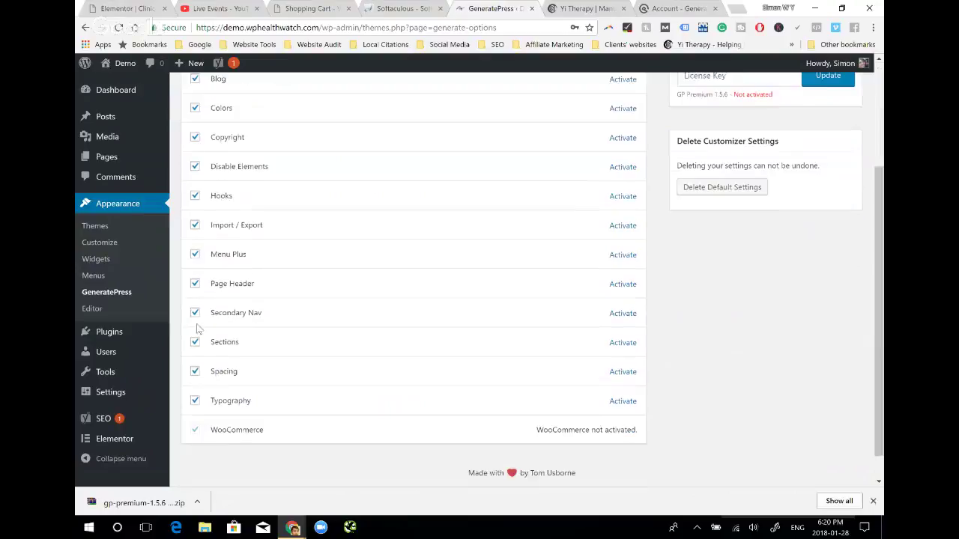
pyautogui.scroll(1, 194, 374)
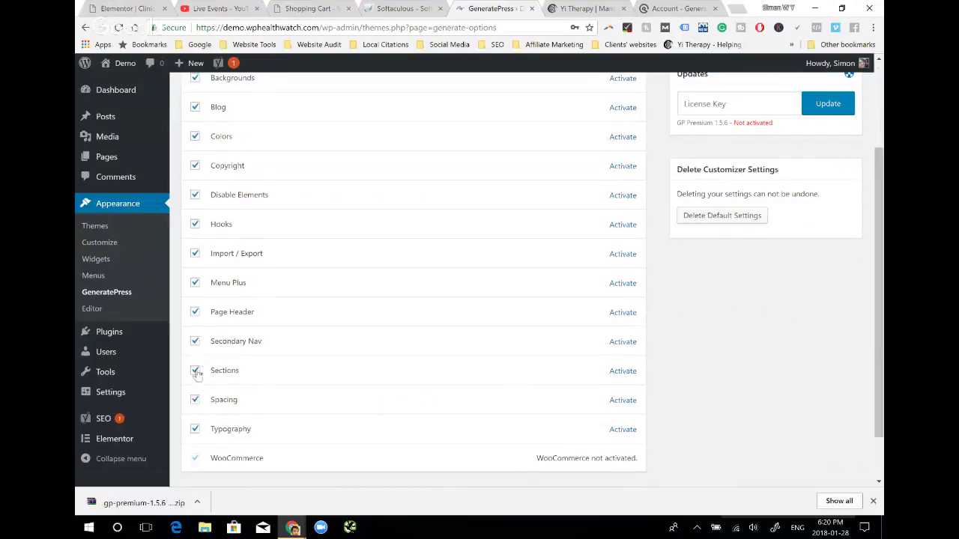
pyautogui.click(195, 371)
pyautogui.scroll(3, 479, 412)
pyautogui.click(720, 230)
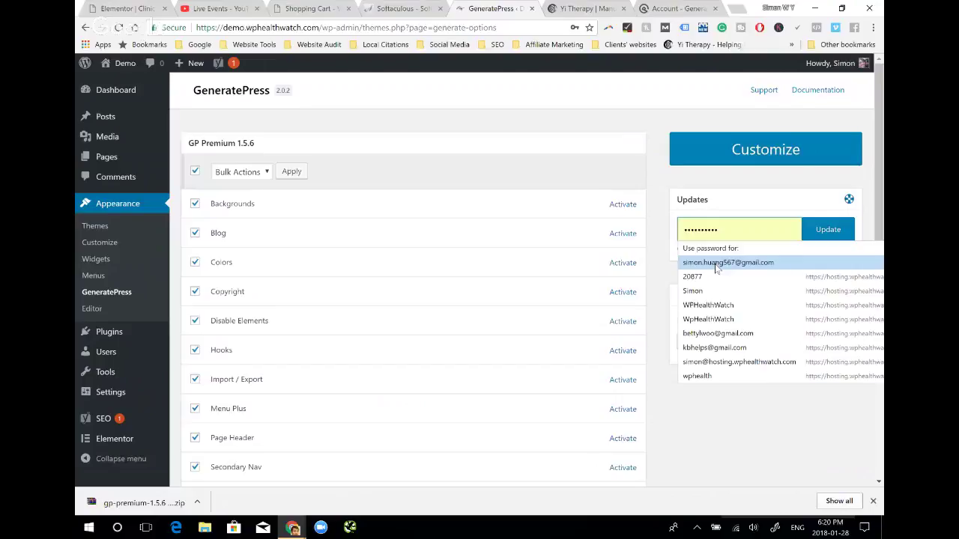
pyautogui.click(659, 8)
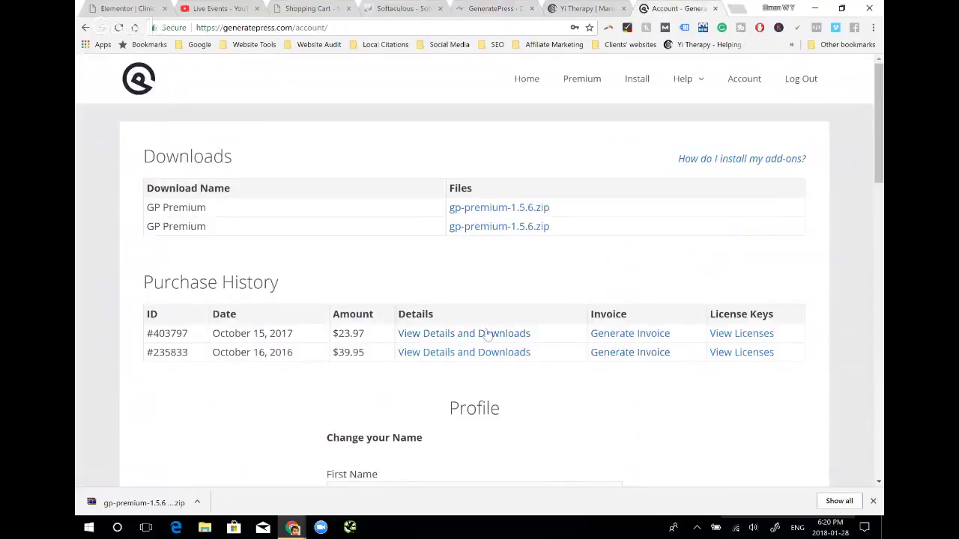
# Copy the GP Premium licence key from View Licenses and activate it on the Demo site.
pyautogui.click(745, 335)
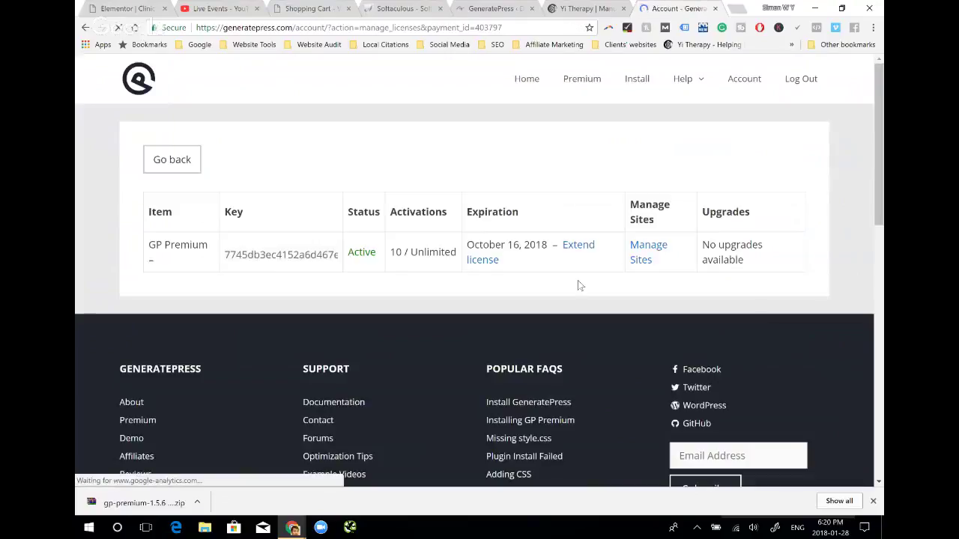
pyautogui.doubleClick(315, 255)
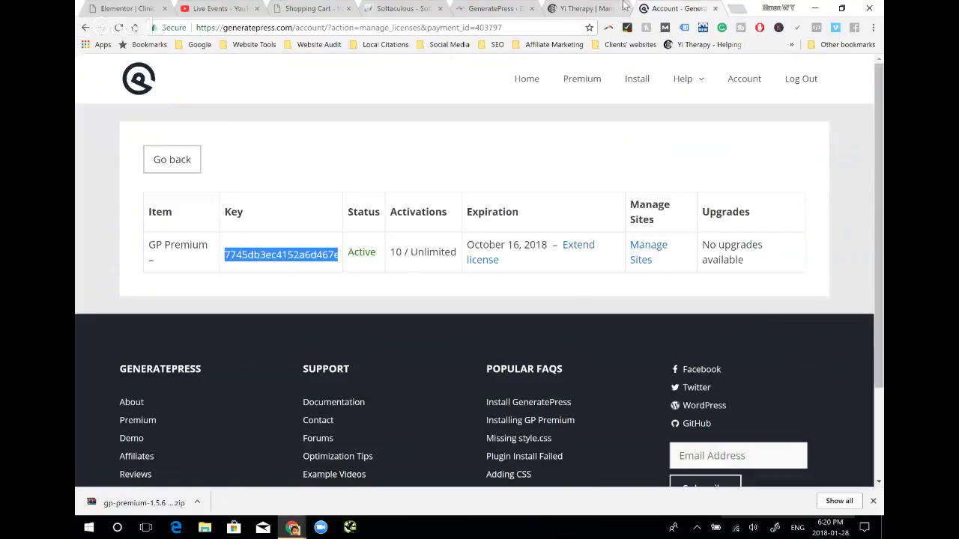
pyautogui.click(577, 8)
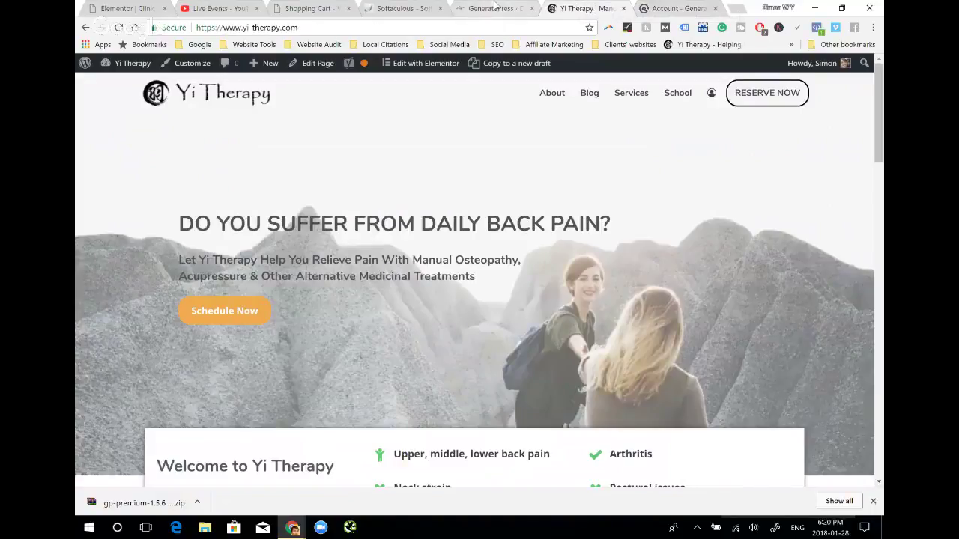
pyautogui.click(492, 9)
pyautogui.click(794, 229)
pyautogui.hotkey('ctrl', 'v')
pyautogui.click(828, 232)
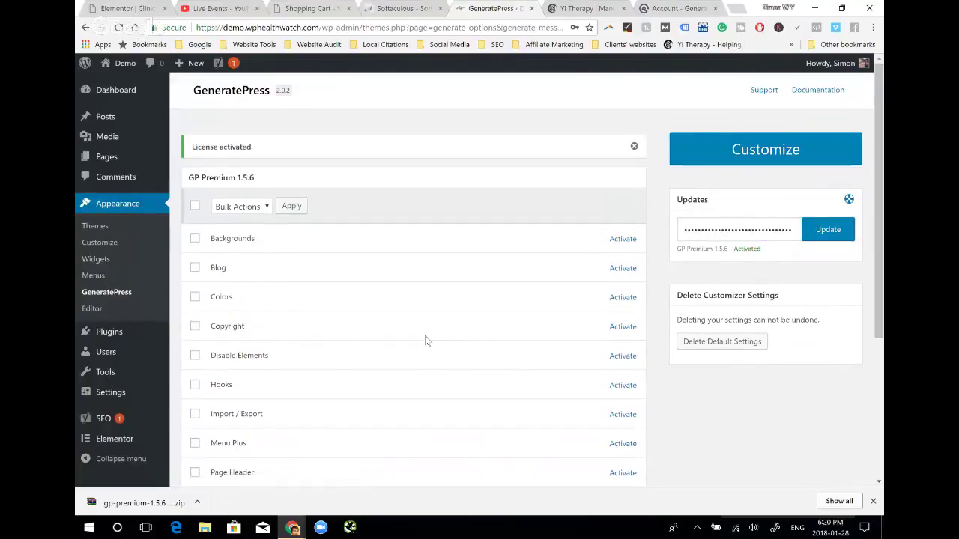
# Bulk-activate all GP Premium modules except Sections, then view the Demo front page.
pyautogui.click(195, 207)
pyautogui.click(241, 206)
pyautogui.click(230, 242)
pyautogui.scroll(-3, 188, 326)
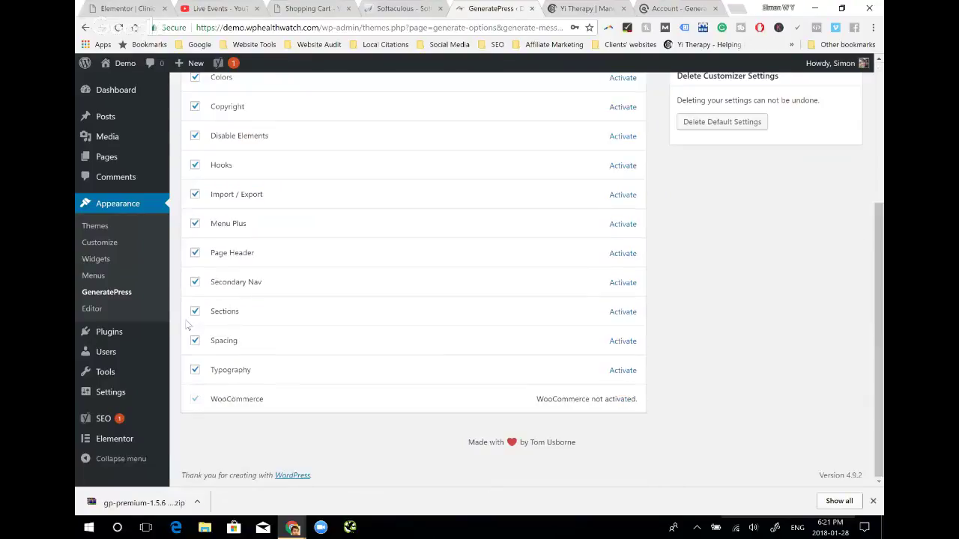
pyautogui.click(195, 311)
pyautogui.scroll(3, 195, 315)
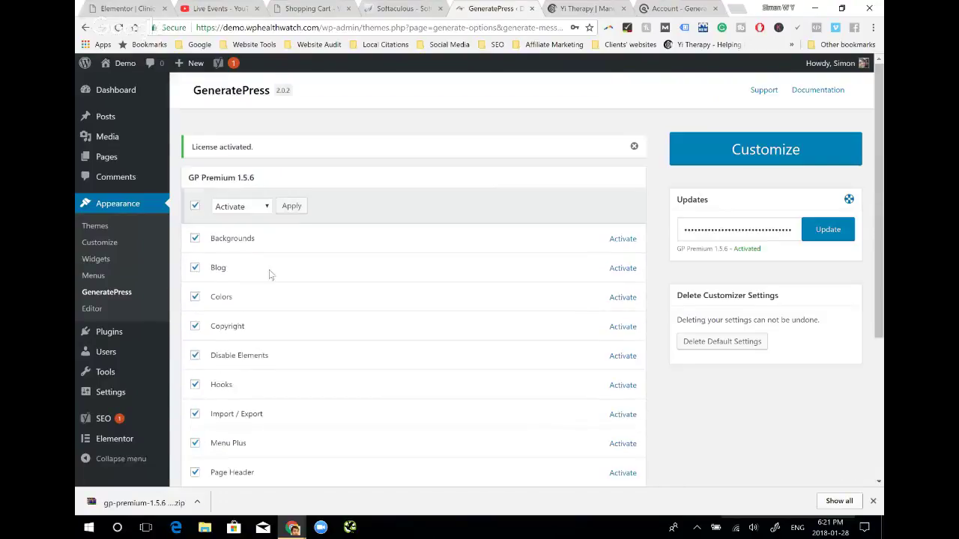
pyautogui.click(292, 205)
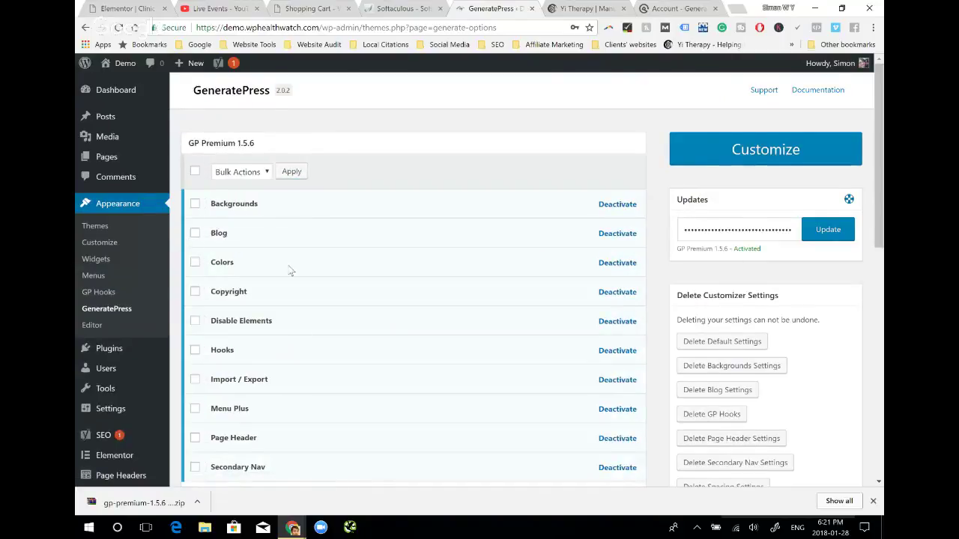
pyautogui.scroll(-2, 289, 271)
pyautogui.scroll(2, 299, 276)
pyautogui.click(125, 69)
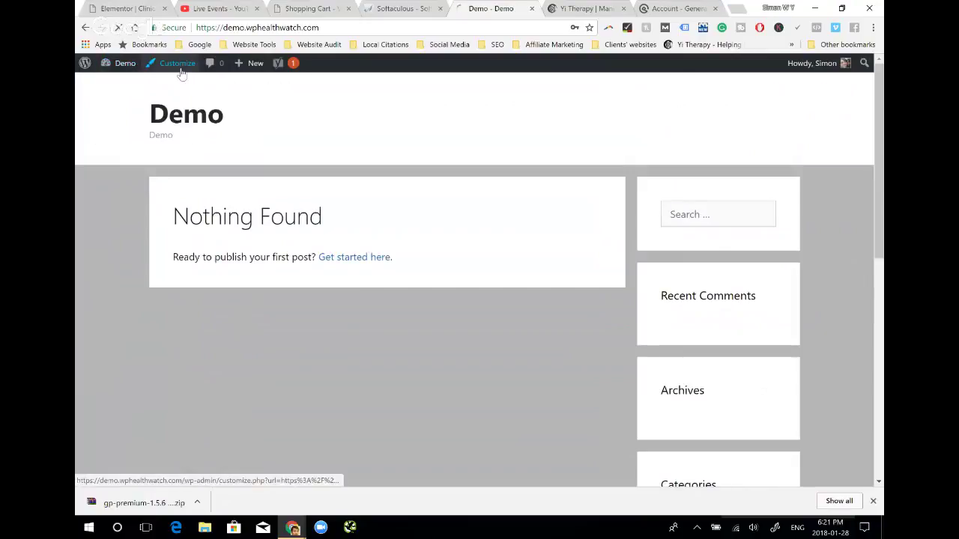
# Look through the Site Identity and Layout > Header settings in the Customizer.
pyautogui.click(180, 72)
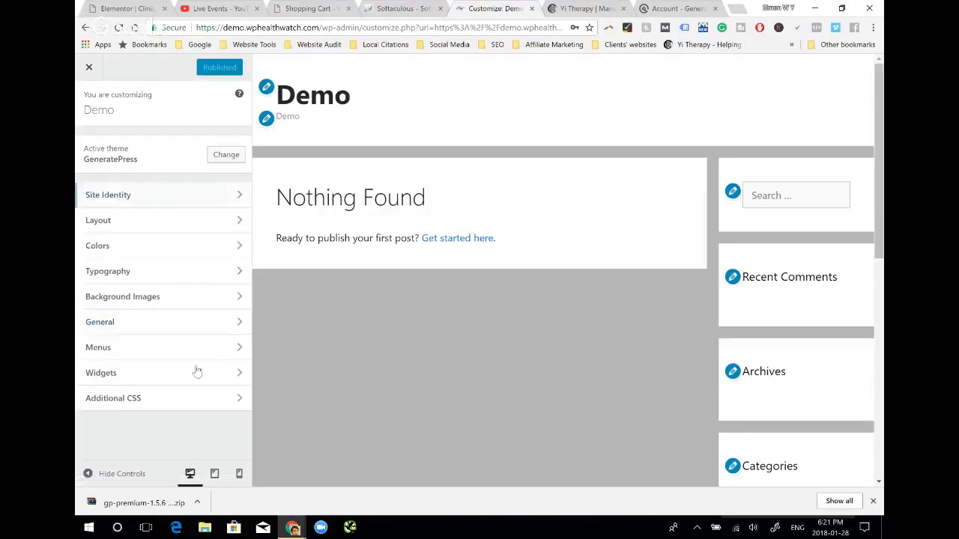
pyautogui.click(185, 207)
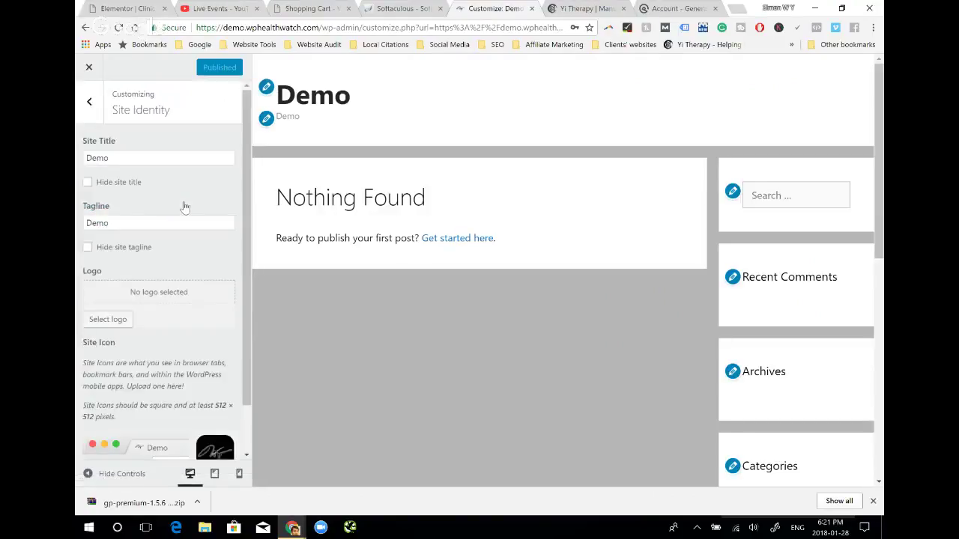
pyautogui.scroll(-1, 185, 207)
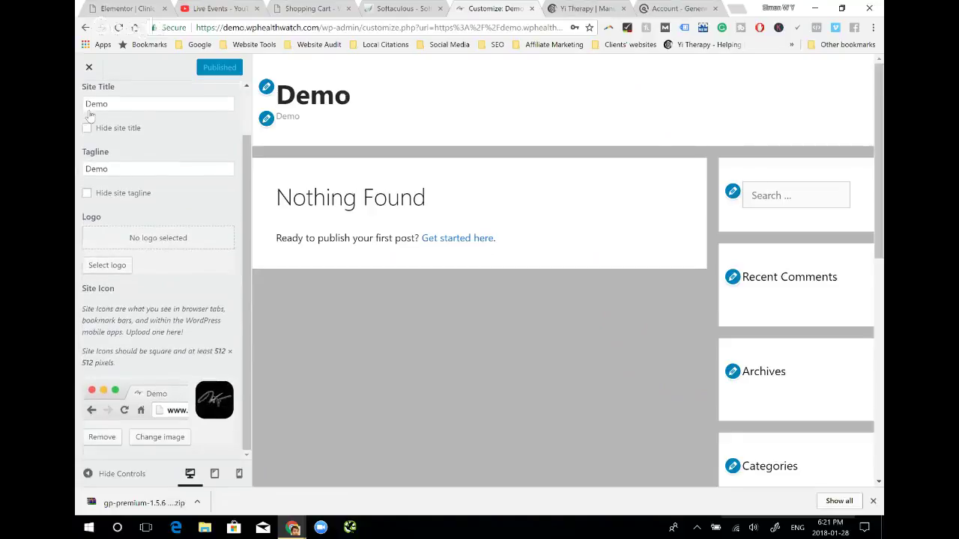
pyautogui.scroll(1, 85, 138)
pyautogui.click(89, 101)
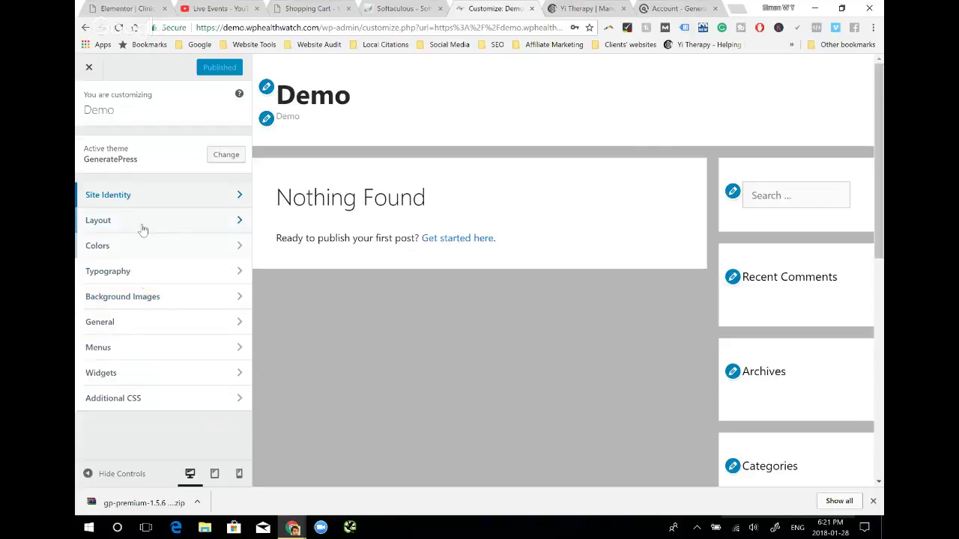
pyautogui.click(143, 225)
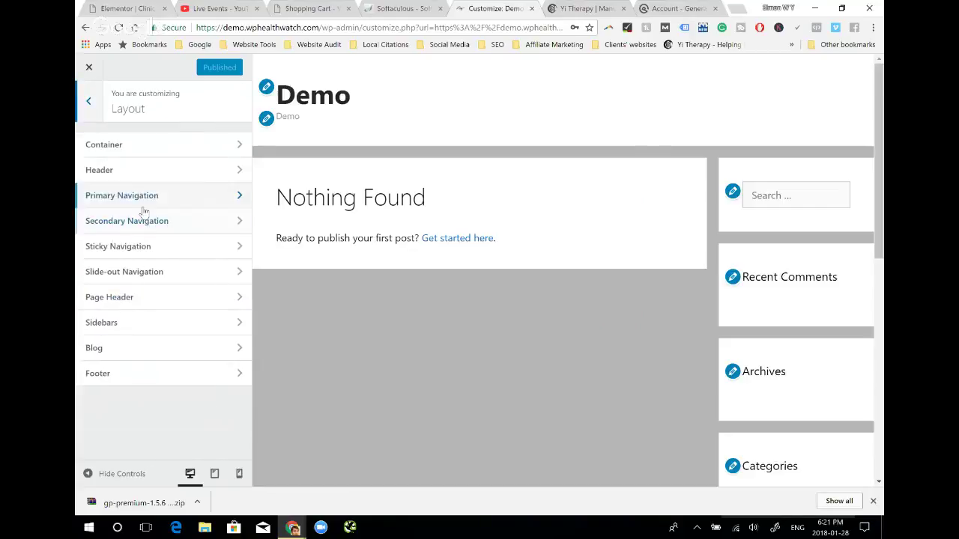
pyautogui.click(154, 170)
pyautogui.click(88, 102)
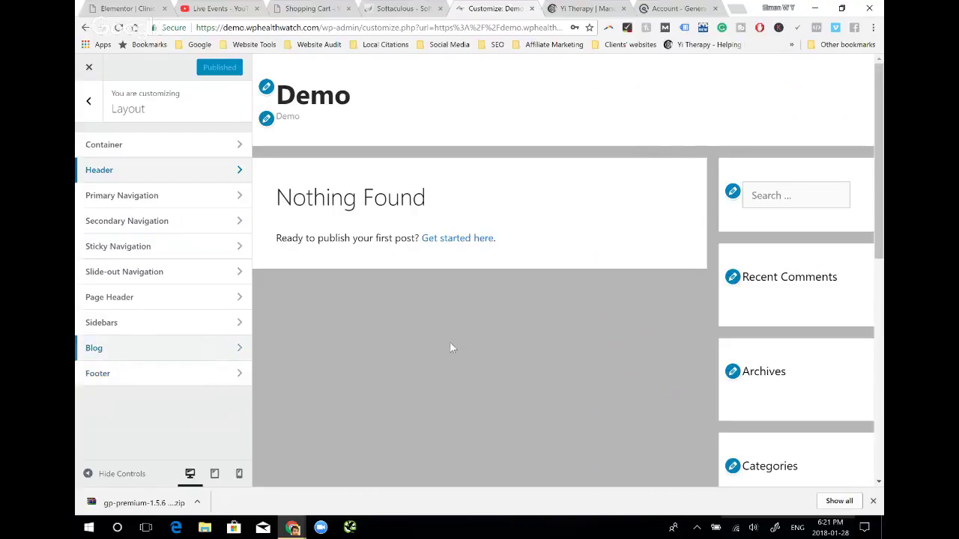
# Nudge the Footer Widget Area top padding, then exit the Customizer without saving.
pyautogui.scroll(-5, 451, 347)
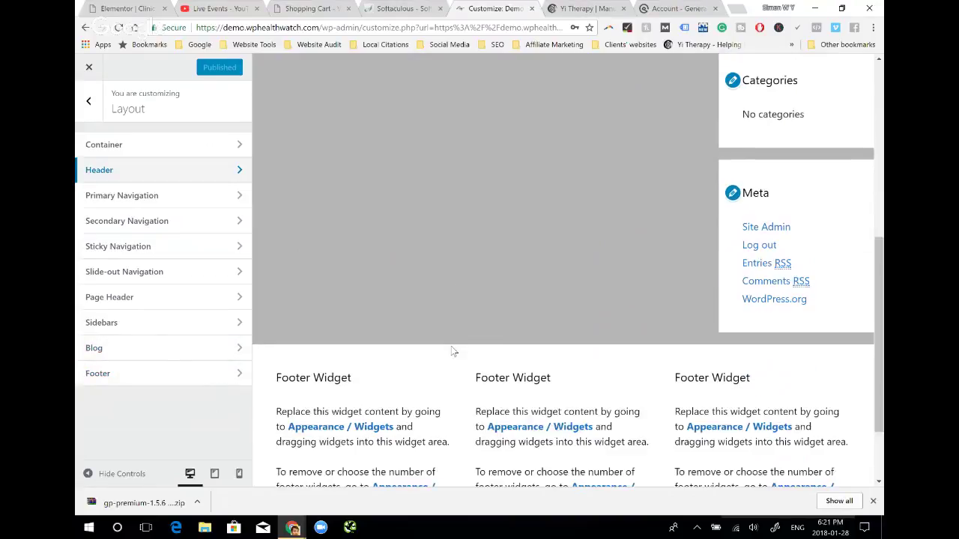
pyautogui.scroll(-2, 453, 352)
pyautogui.click(233, 373)
pyautogui.scroll(-2, 227, 250)
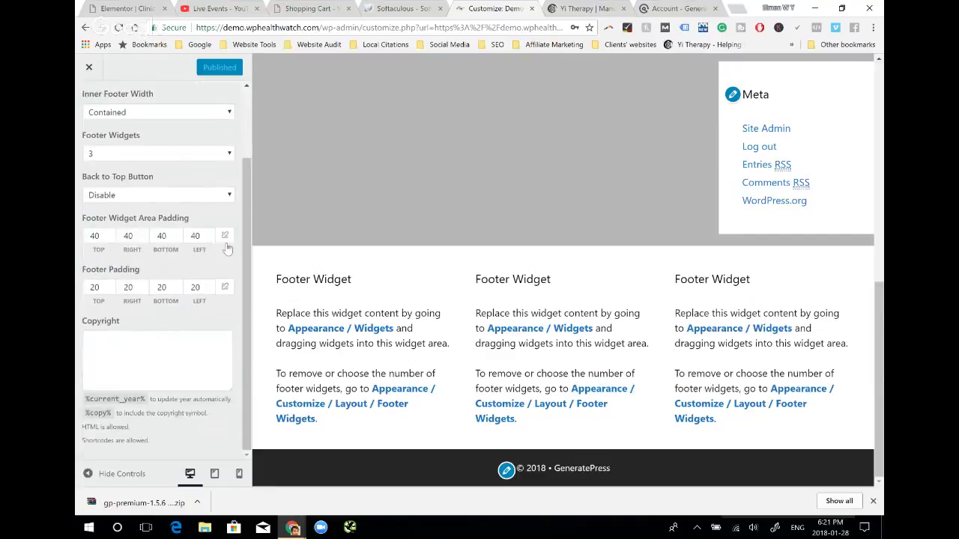
pyautogui.click(108, 234)
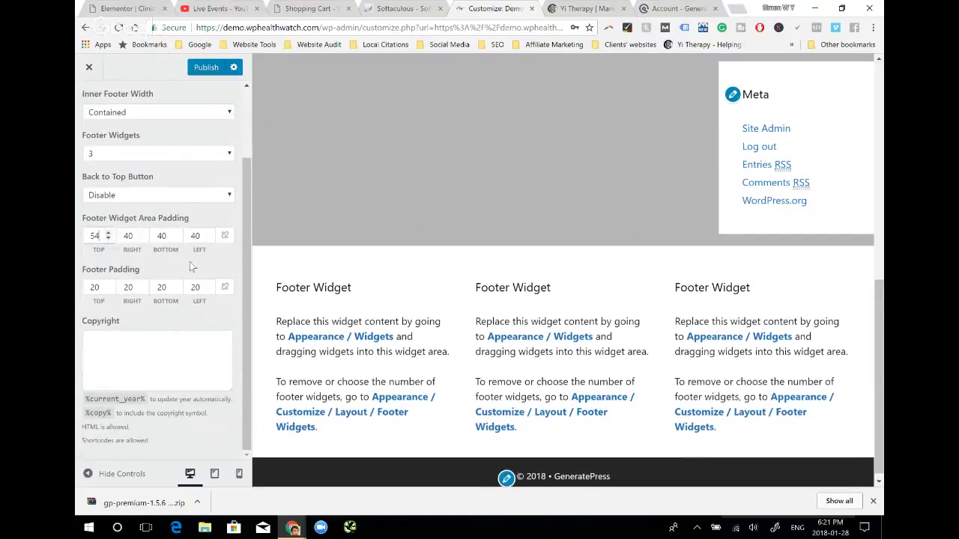
pyautogui.scroll(-11, 108, 236)
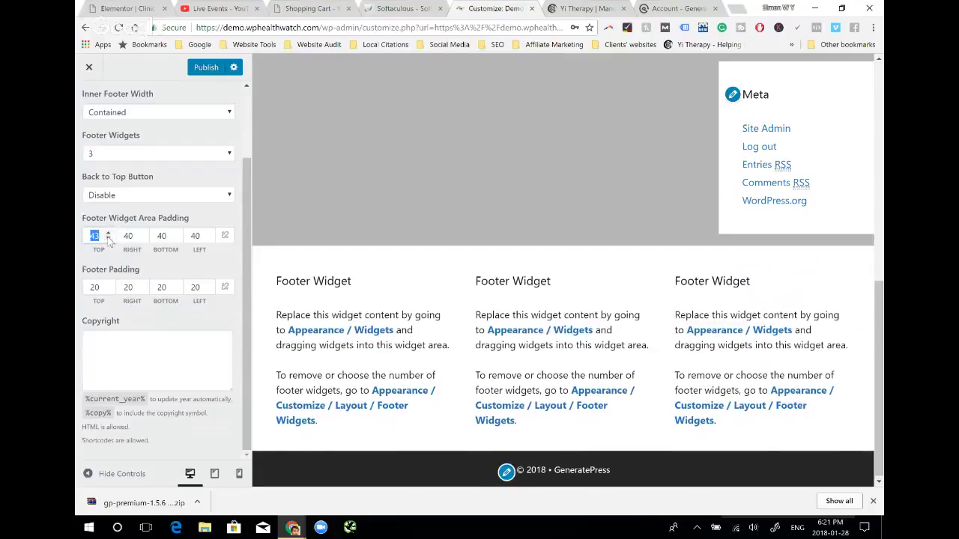
pyautogui.scroll(-3, 108, 238)
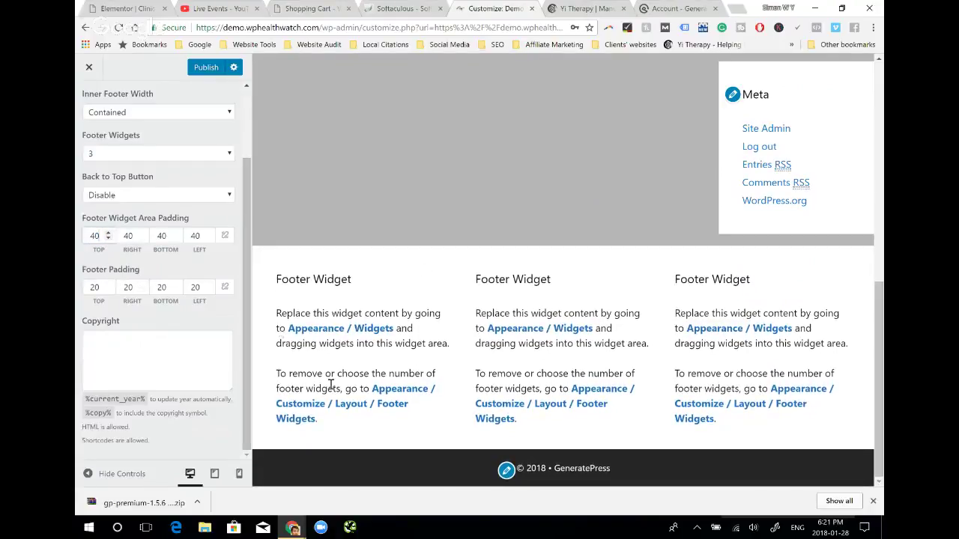
pyautogui.click(85, 67)
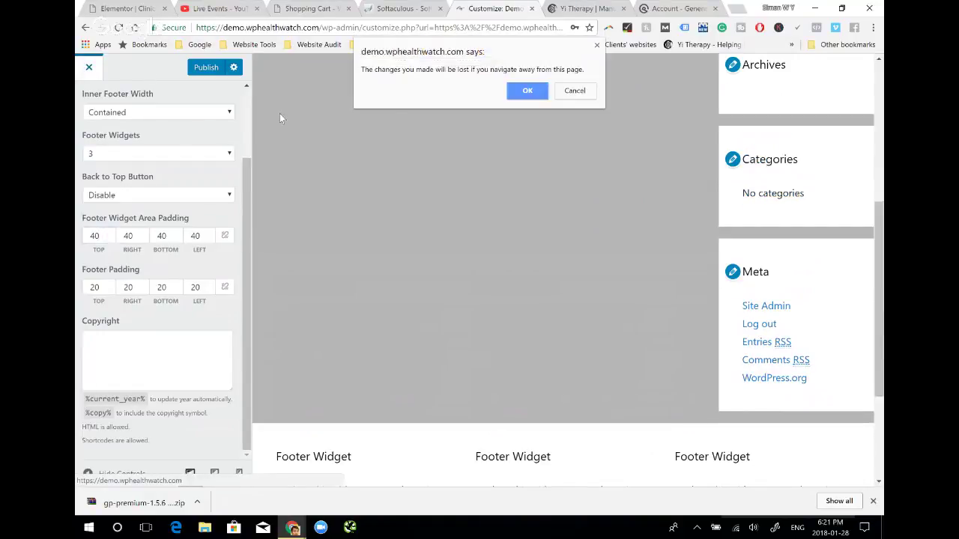
pyautogui.click(528, 92)
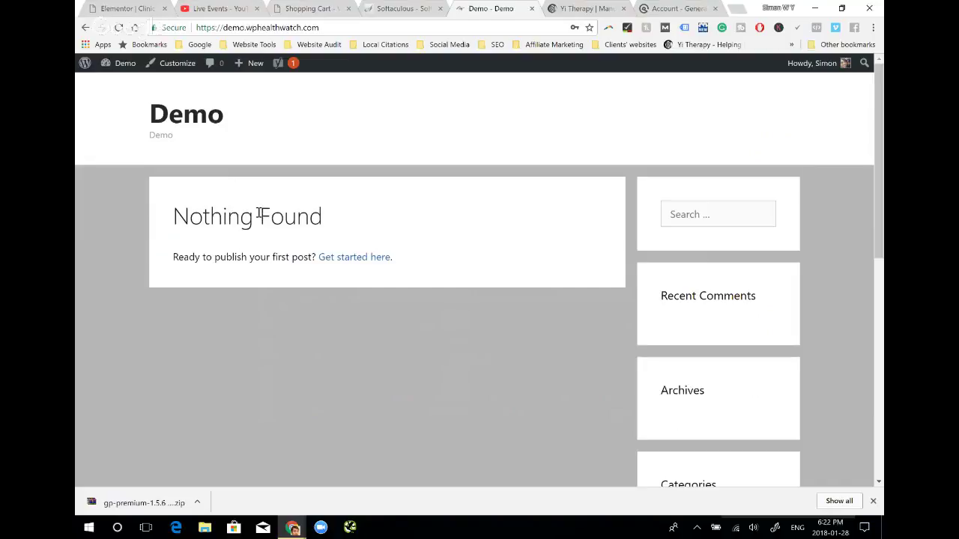
# Create a new page titled 'Home' with the Content (no sidebars) layout.
pyautogui.moveTo(253, 73)
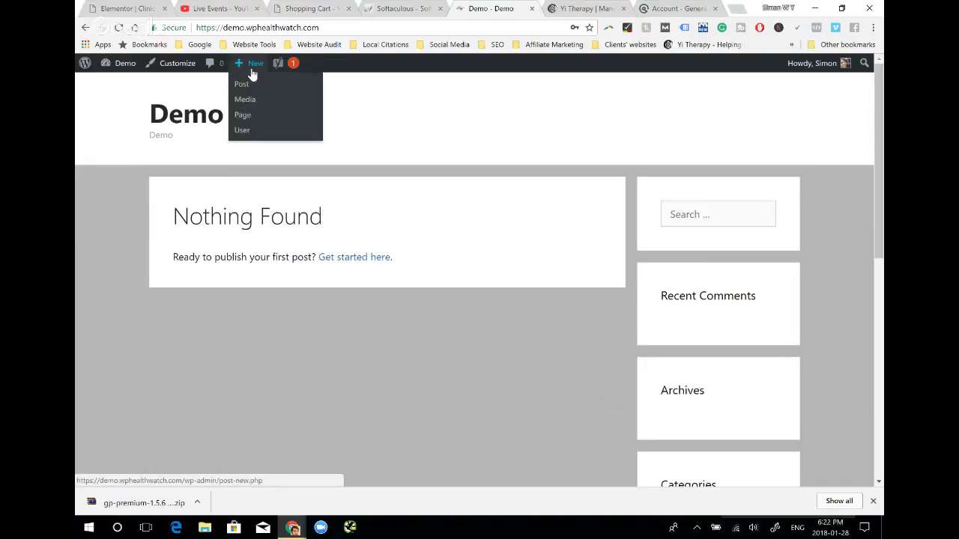
pyautogui.click(245, 117)
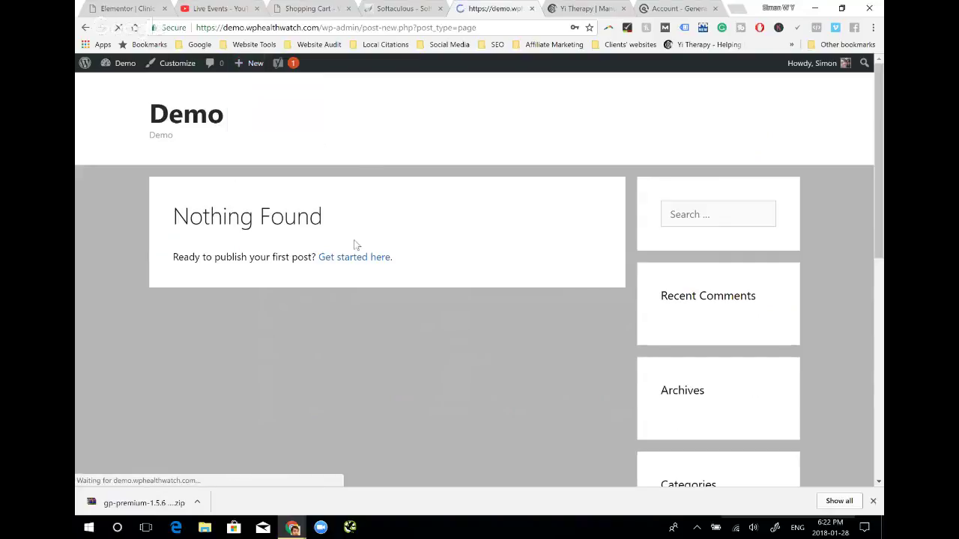
pyautogui.write('Home')
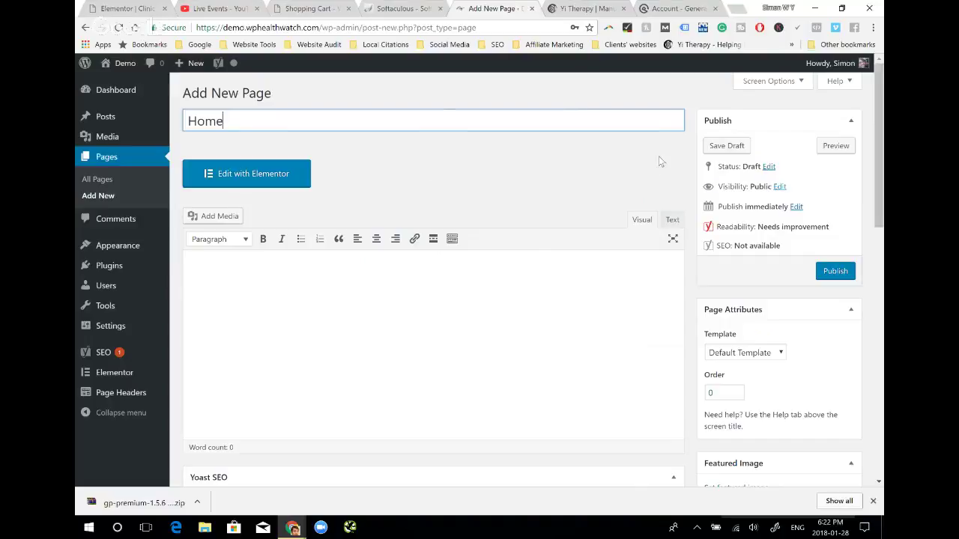
pyautogui.scroll(-3, 664, 135)
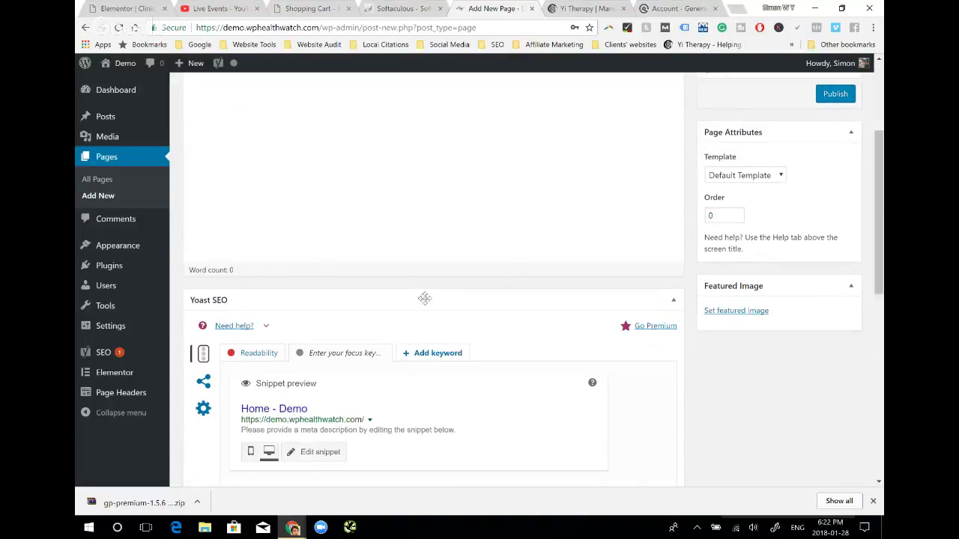
pyautogui.scroll(-2, 405, 269)
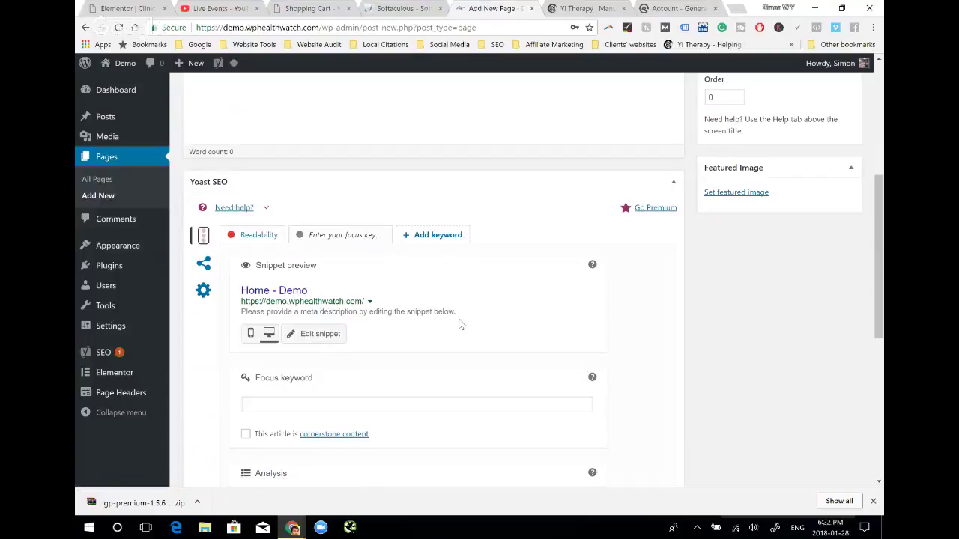
pyautogui.scroll(-5, 621, 360)
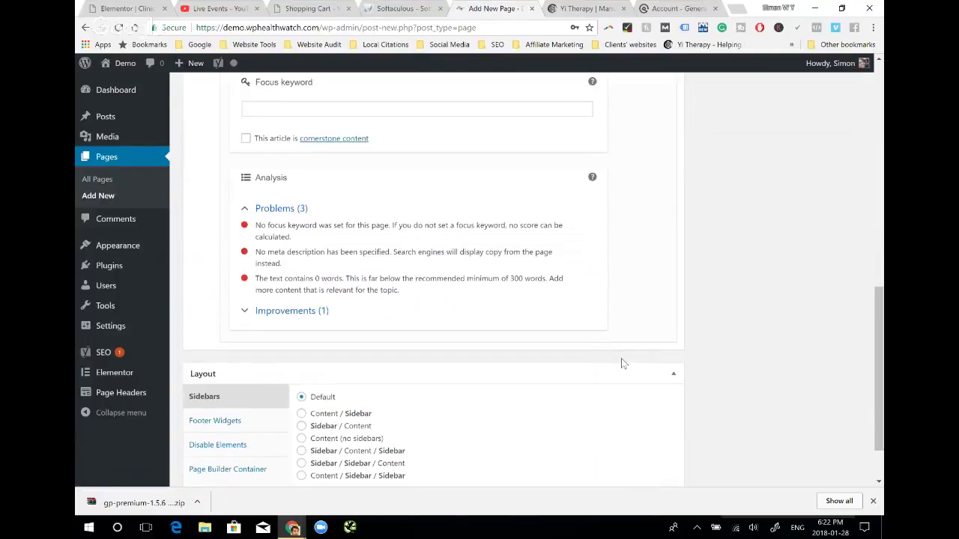
pyautogui.scroll(-1, 622, 364)
pyautogui.scroll(-2, 621, 364)
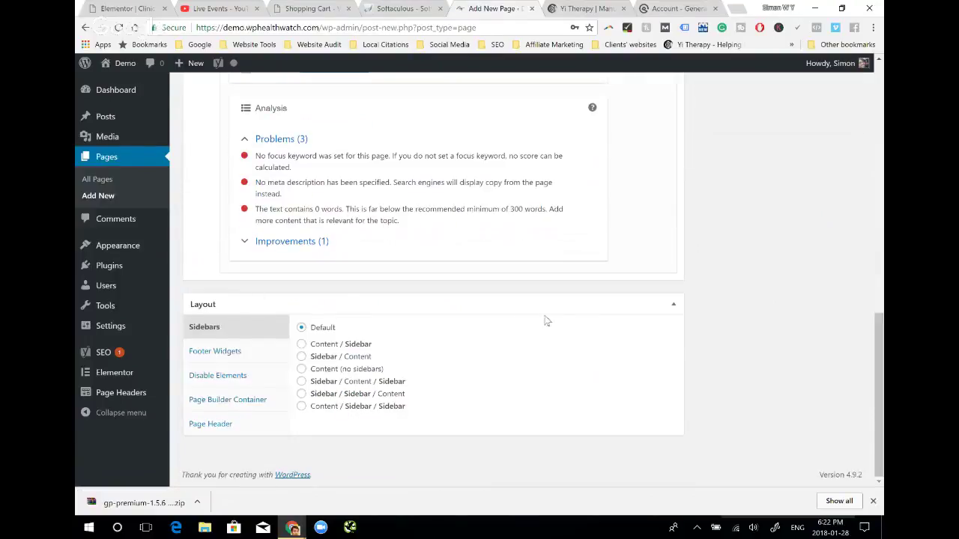
pyautogui.click(303, 370)
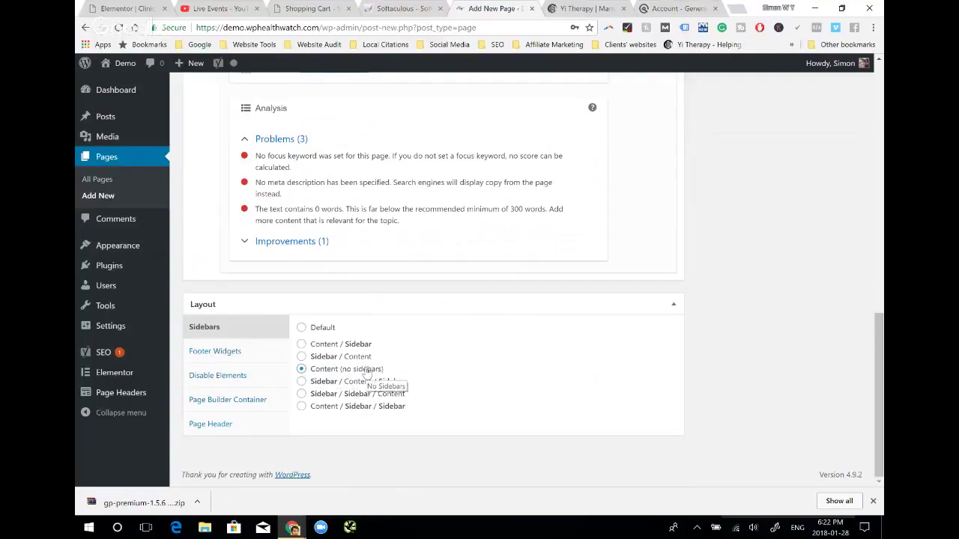
# Set 0 footer widgets, hide the content title, use a full-width container, and publish Home.
pyautogui.click(601, 7)
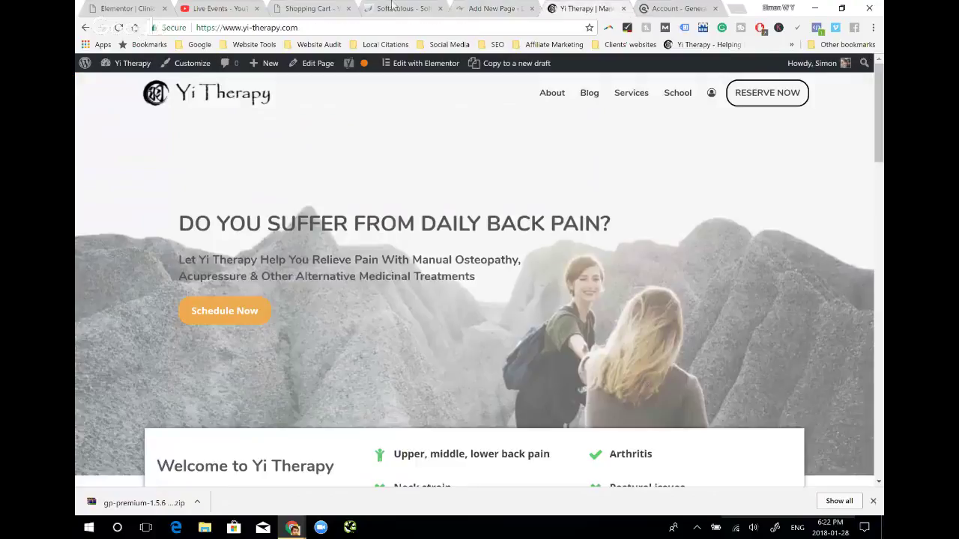
pyautogui.click(483, 6)
pyautogui.click(217, 350)
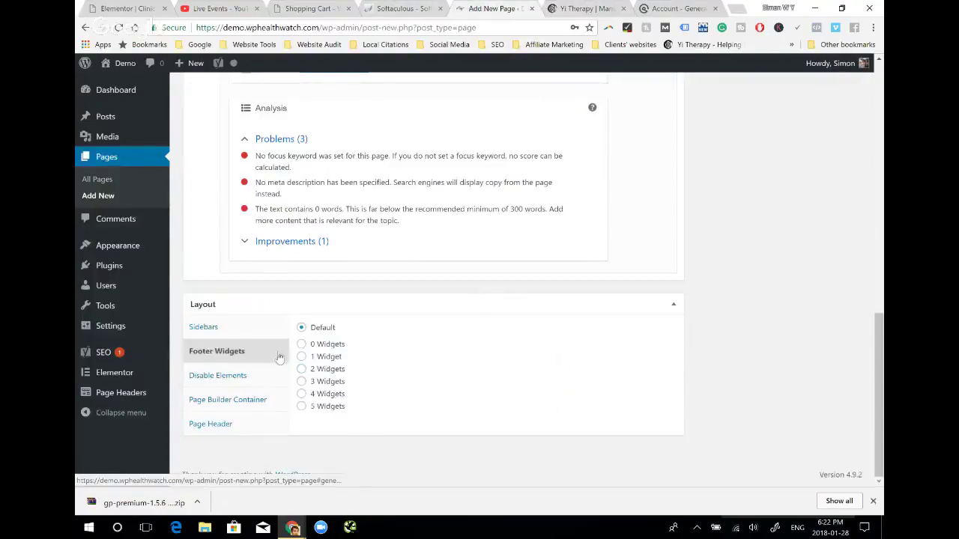
pyautogui.click(324, 345)
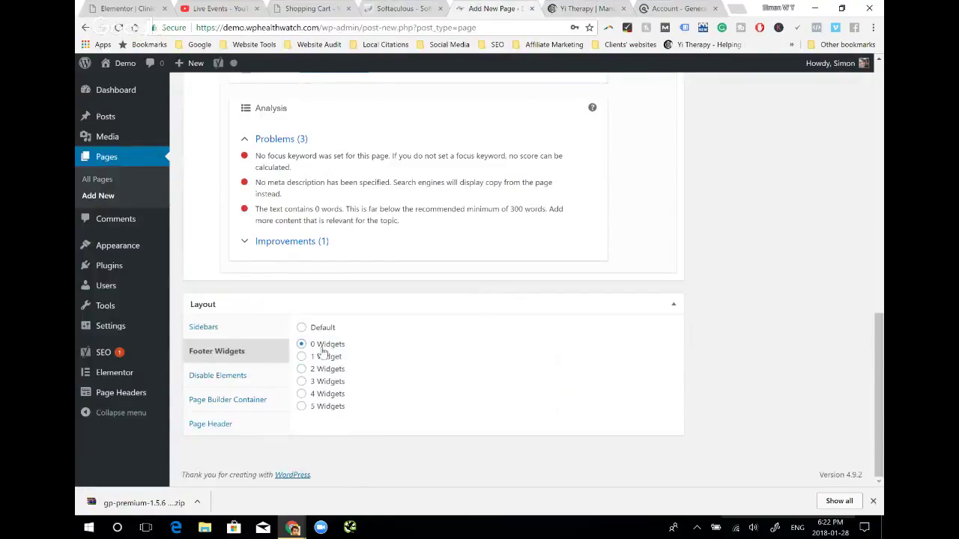
pyautogui.click(234, 377)
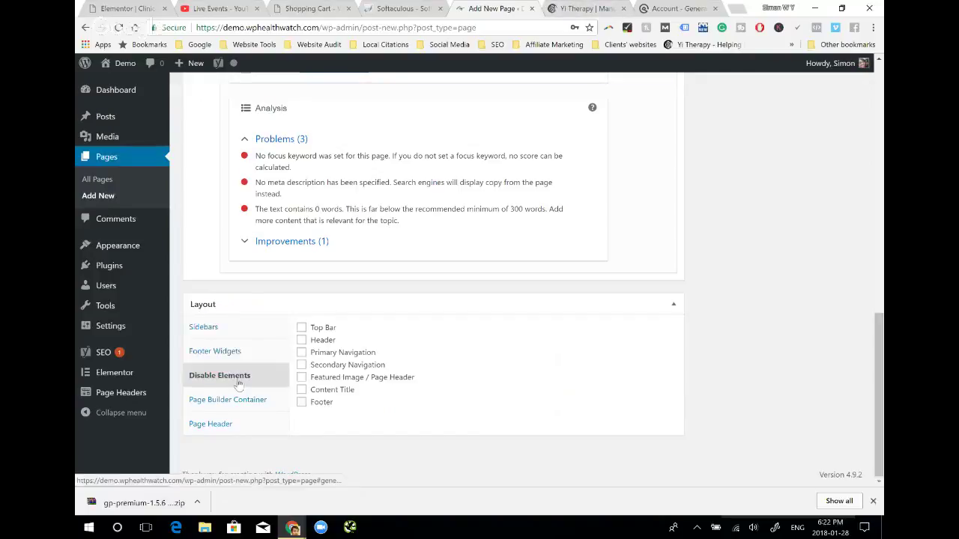
pyautogui.click(317, 391)
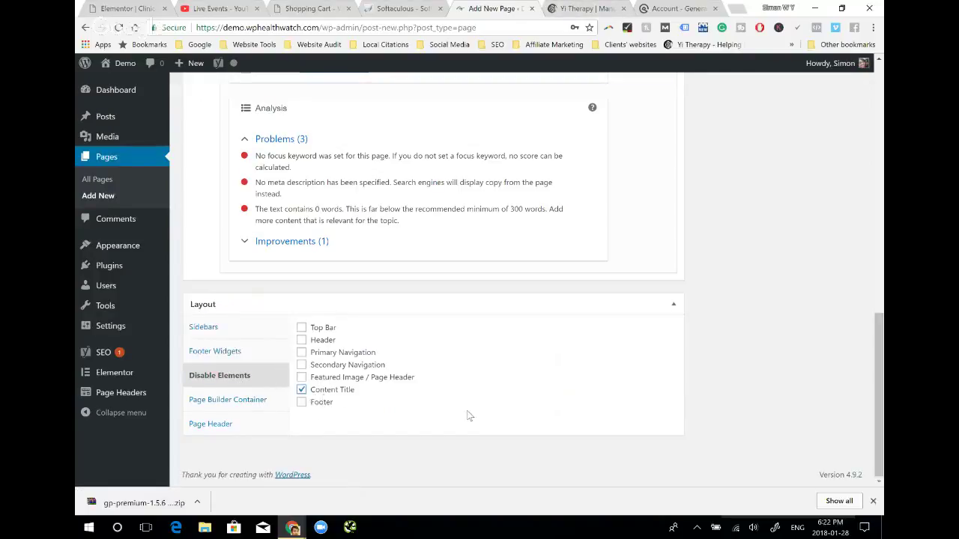
pyautogui.click(255, 403)
pyautogui.click(312, 370)
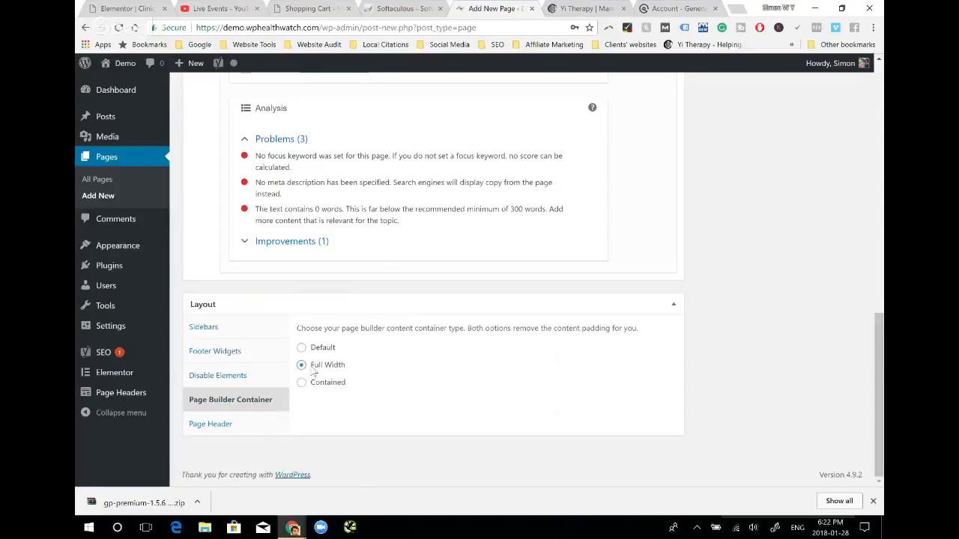
pyautogui.click(237, 429)
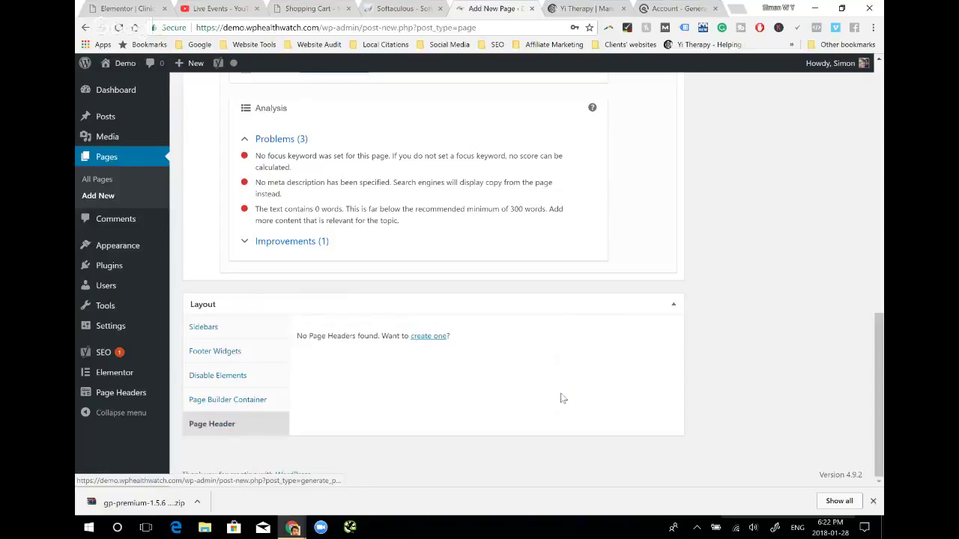
pyautogui.scroll(15, 563, 398)
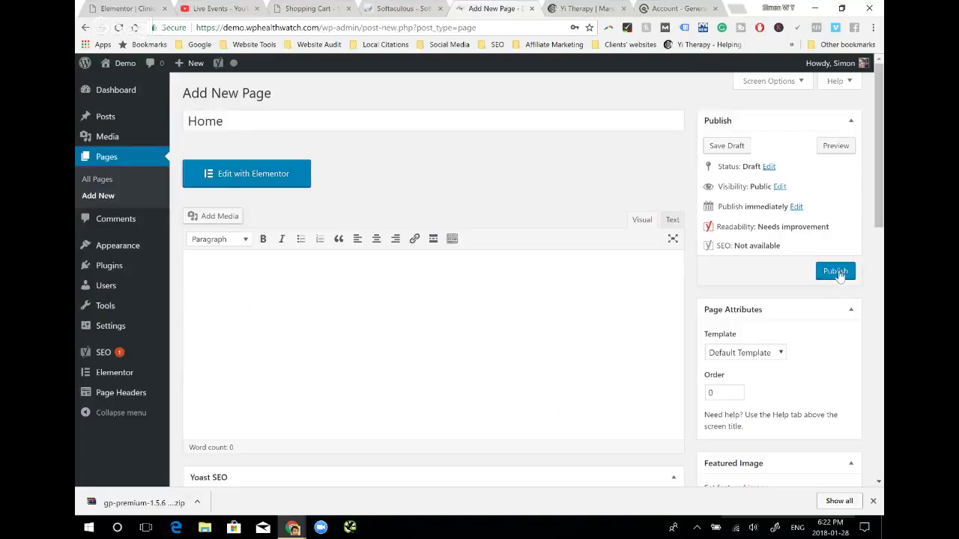
pyautogui.click(836, 271)
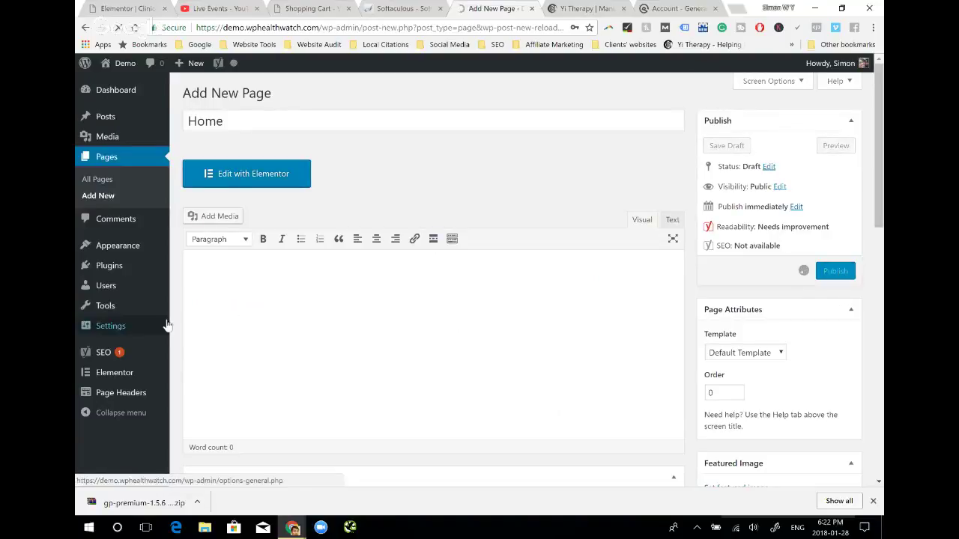
pyautogui.moveTo(165, 327)
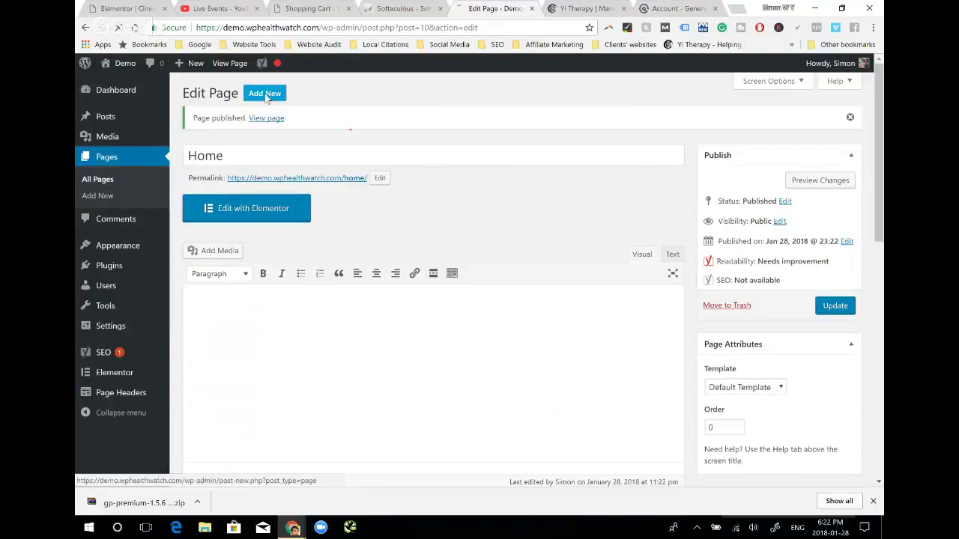
# Start a new page titled 'About'.
pyautogui.click(265, 94)
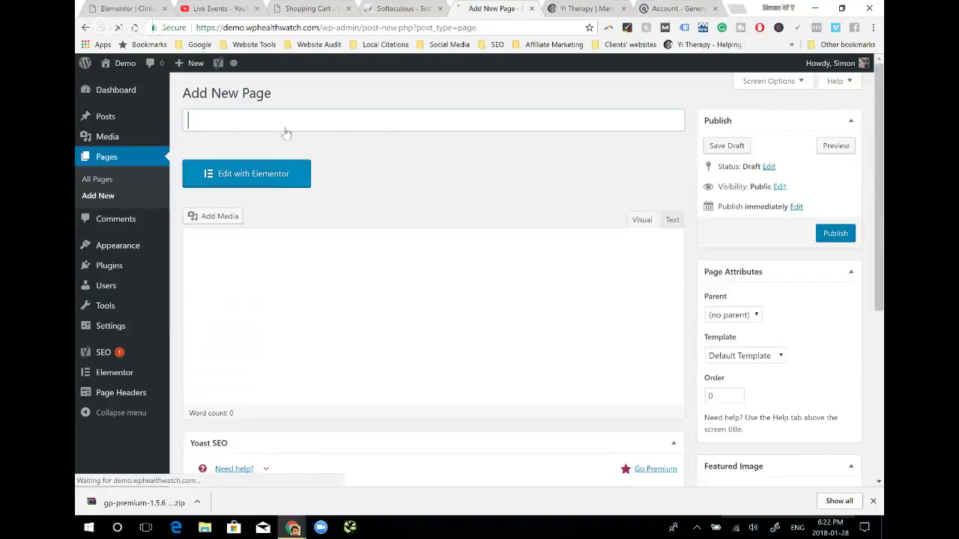
pyautogui.write('About')
pyautogui.scroll(-3, 298, 186)
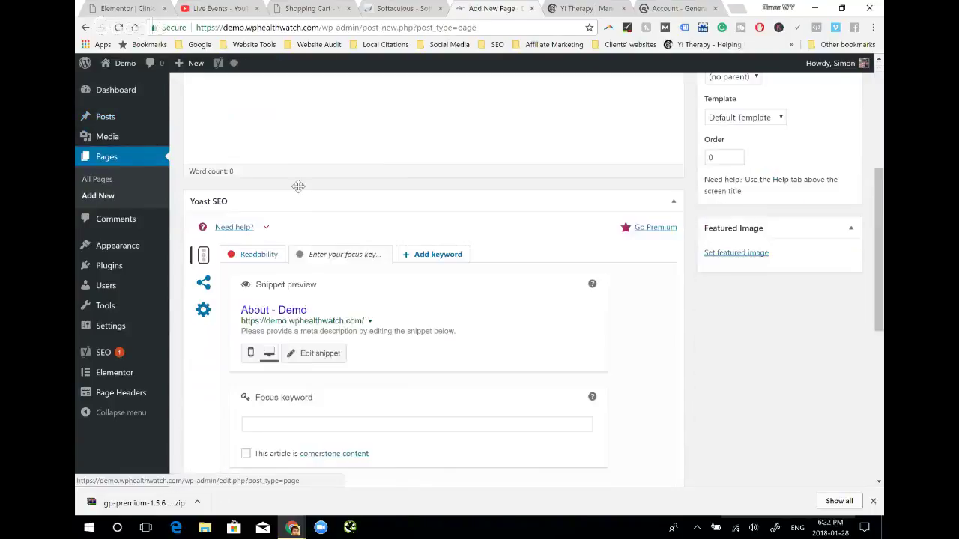
pyautogui.scroll(-5, 299, 186)
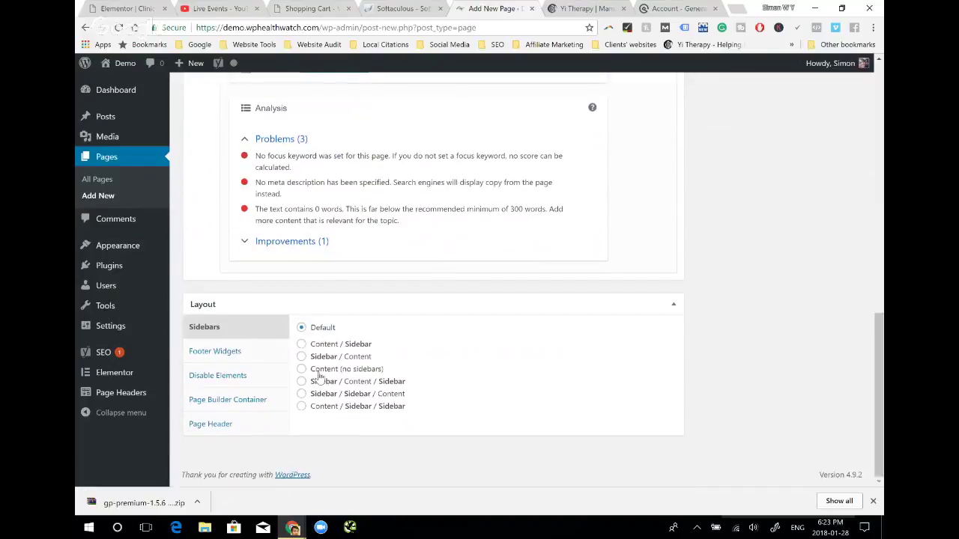
# Give About 0 footer widgets, no content title and a full-width container, publish it, then add another page.
pyautogui.click(255, 353)
pyautogui.click(301, 344)
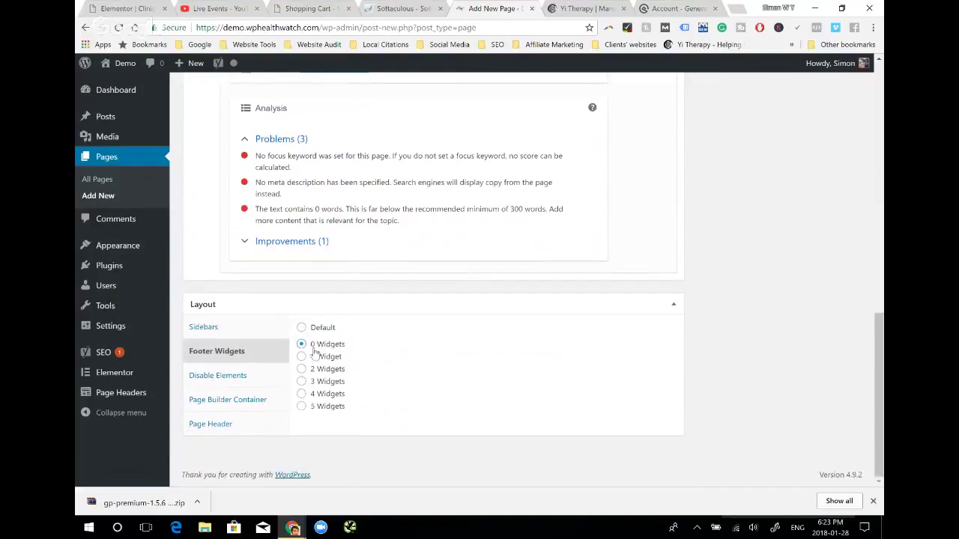
pyautogui.click(255, 384)
pyautogui.click(338, 390)
pyautogui.click(274, 408)
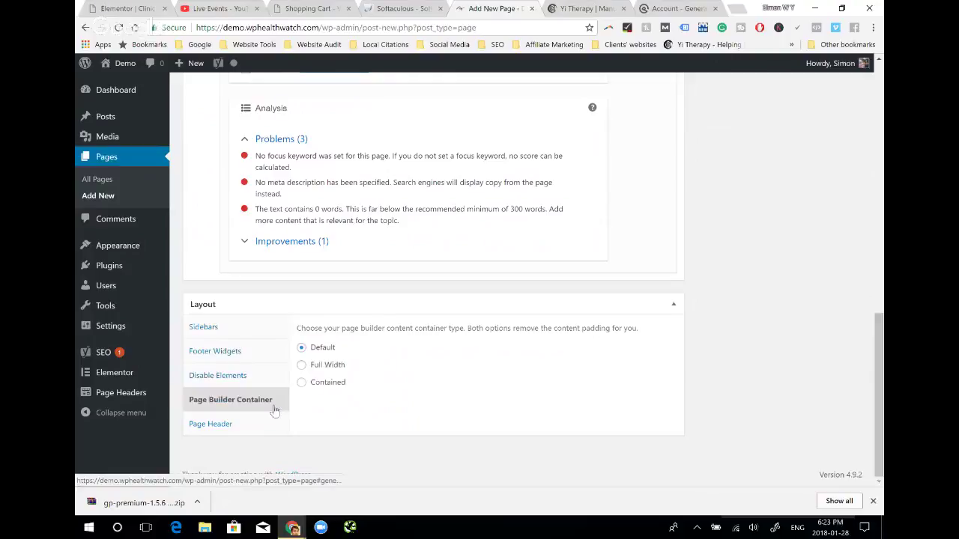
pyautogui.click(313, 365)
pyautogui.scroll(10, 612, 402)
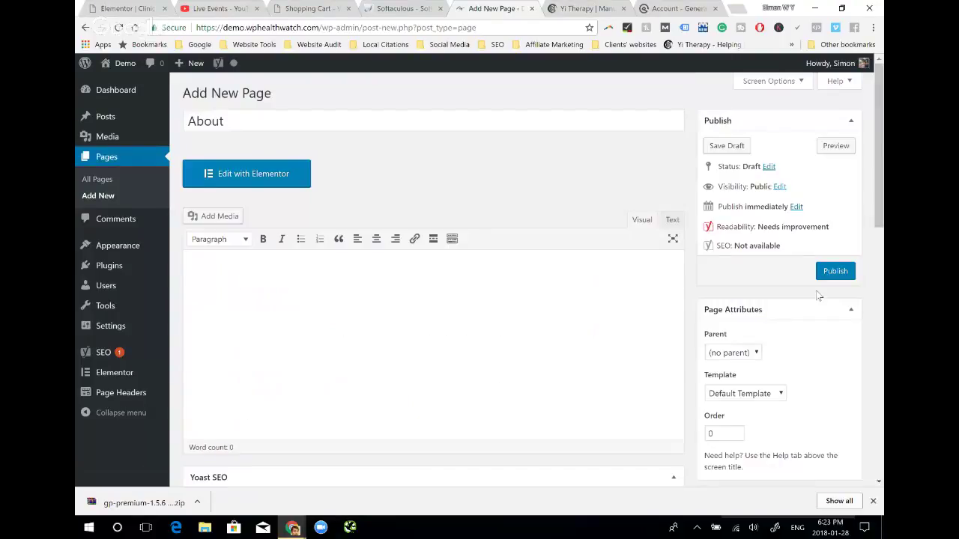
pyautogui.click(836, 272)
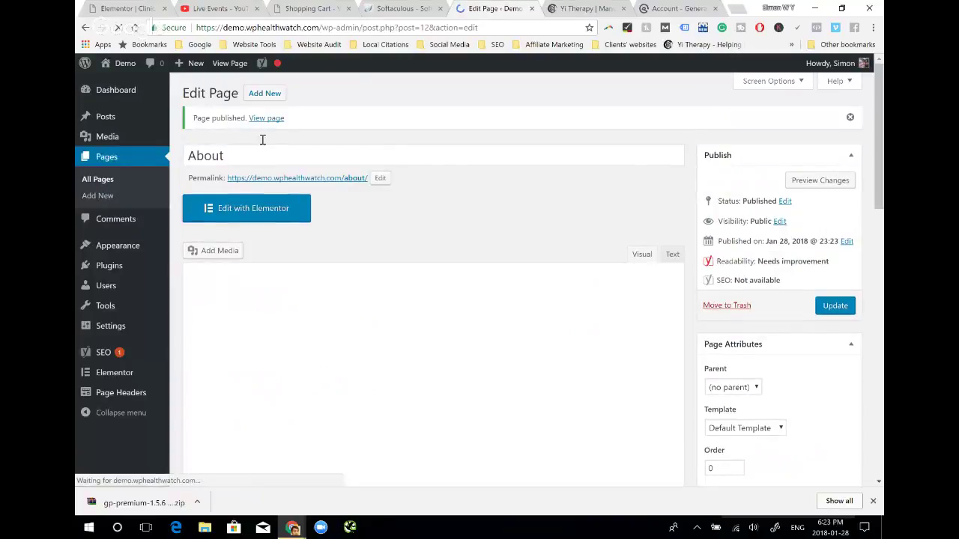
pyautogui.click(265, 94)
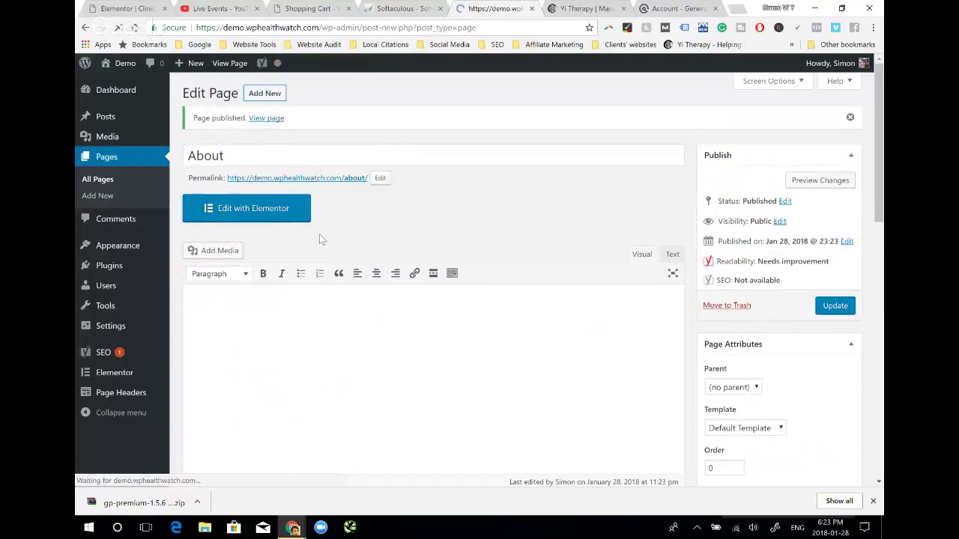
# Title the new page 'Services', review its Layout options, and publish it.
pyautogui.write('Services')
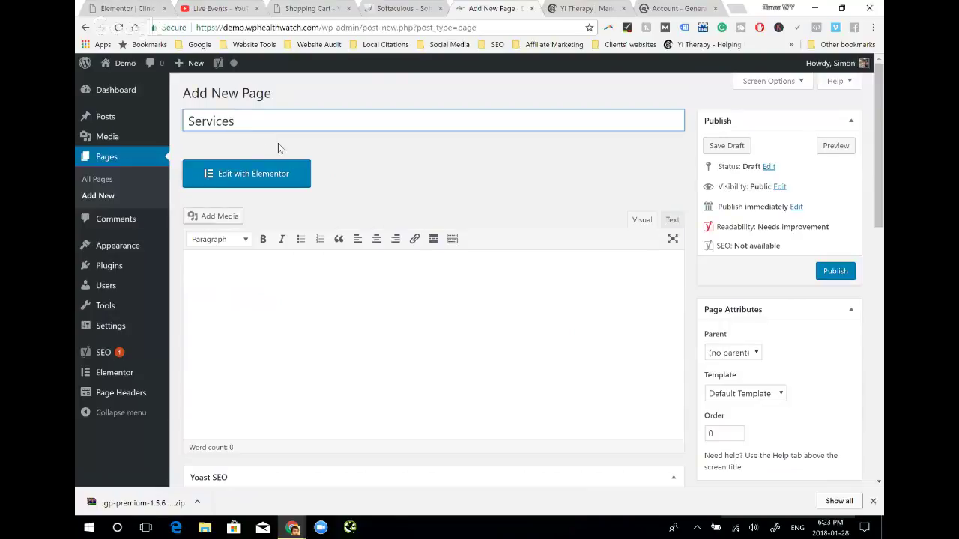
pyautogui.scroll(-6, 278, 143)
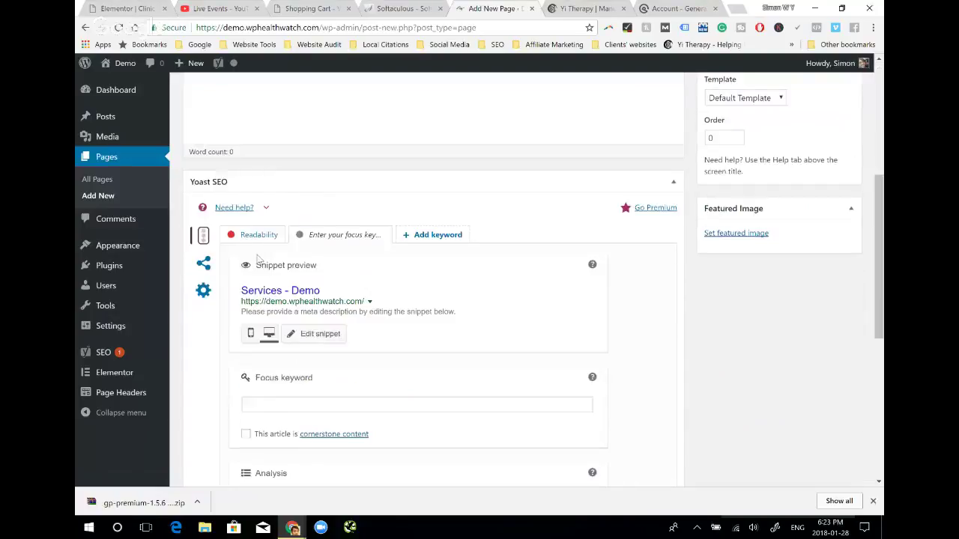
pyautogui.scroll(-3, 256, 266)
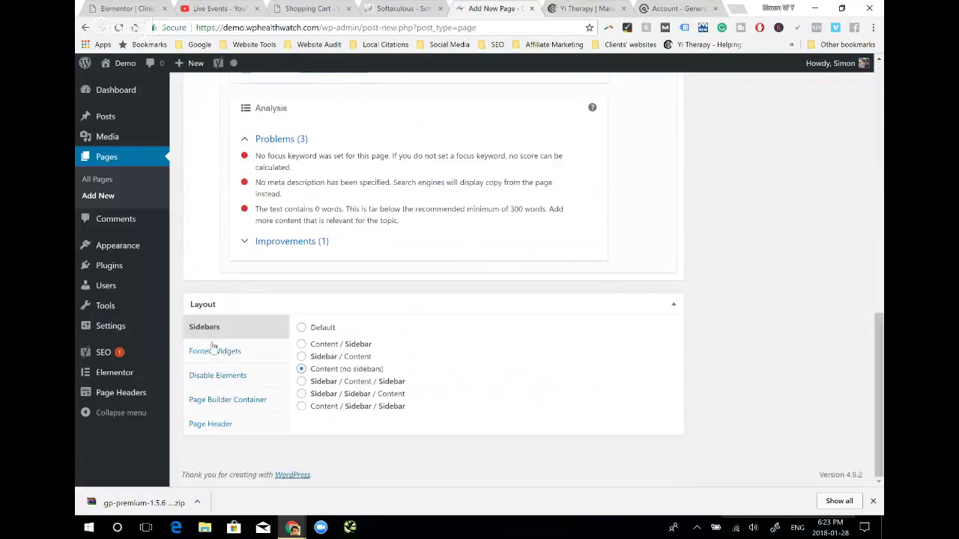
pyautogui.click(221, 355)
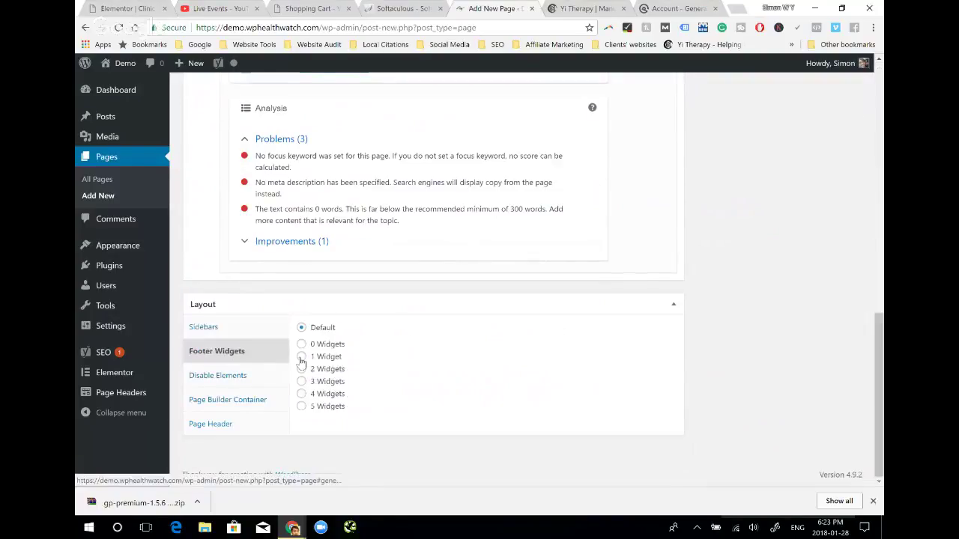
pyautogui.click(265, 383)
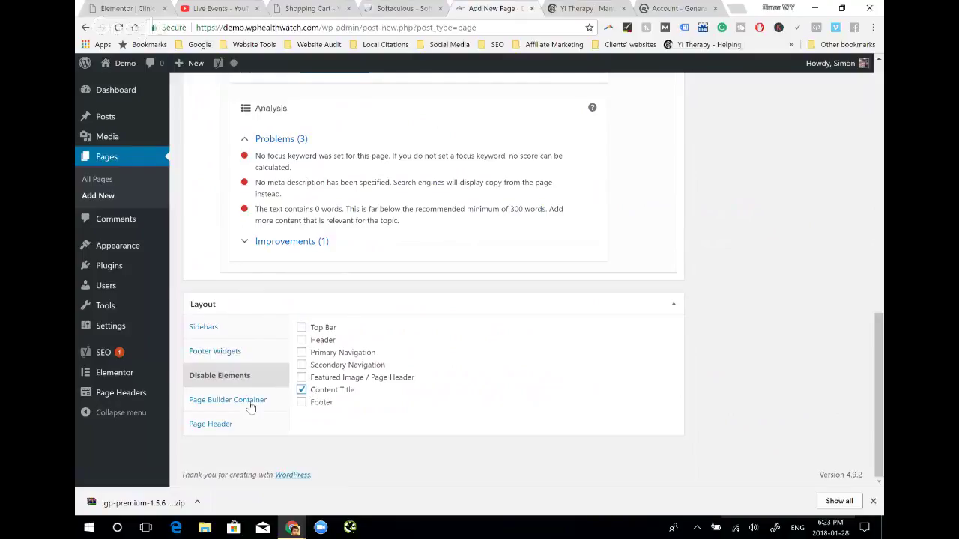
pyautogui.click(247, 400)
pyautogui.scroll(10, 629, 376)
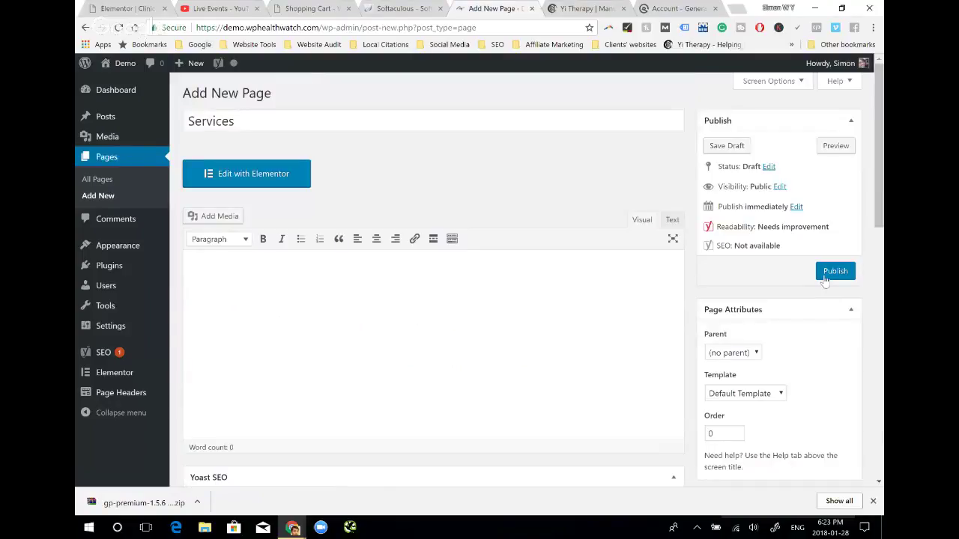
pyautogui.click(833, 271)
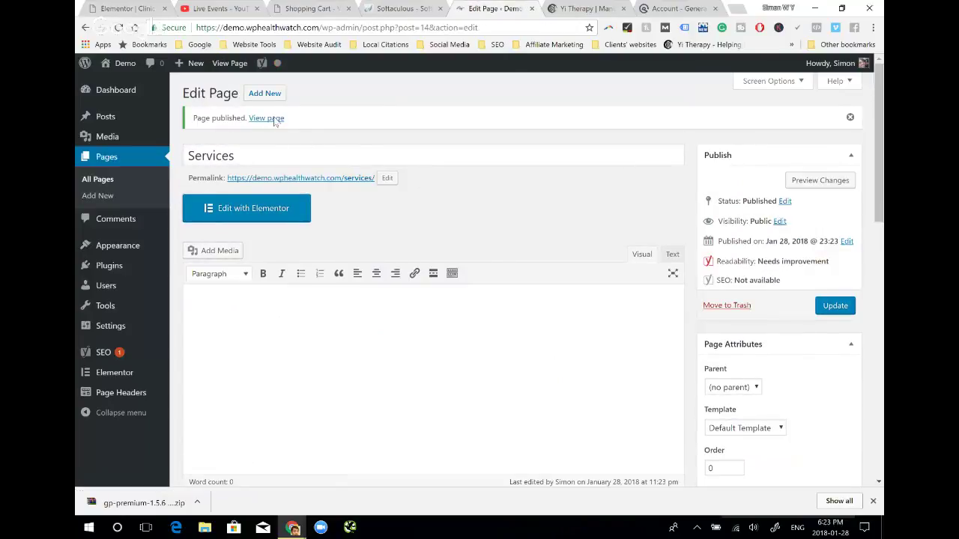
pyautogui.click(264, 93)
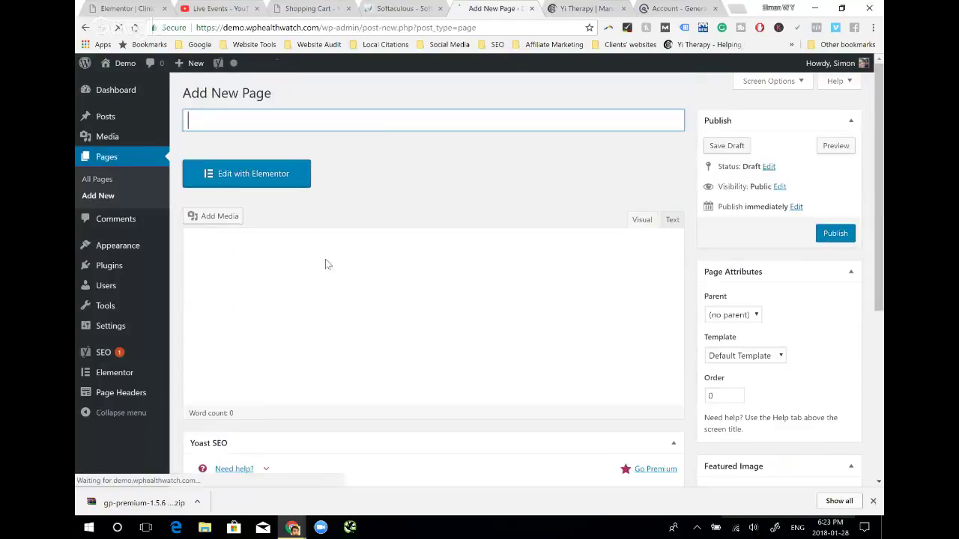
# Publish a 'Contact' page with its content title hidden and a full-width builder container.
pyautogui.write('Contact')
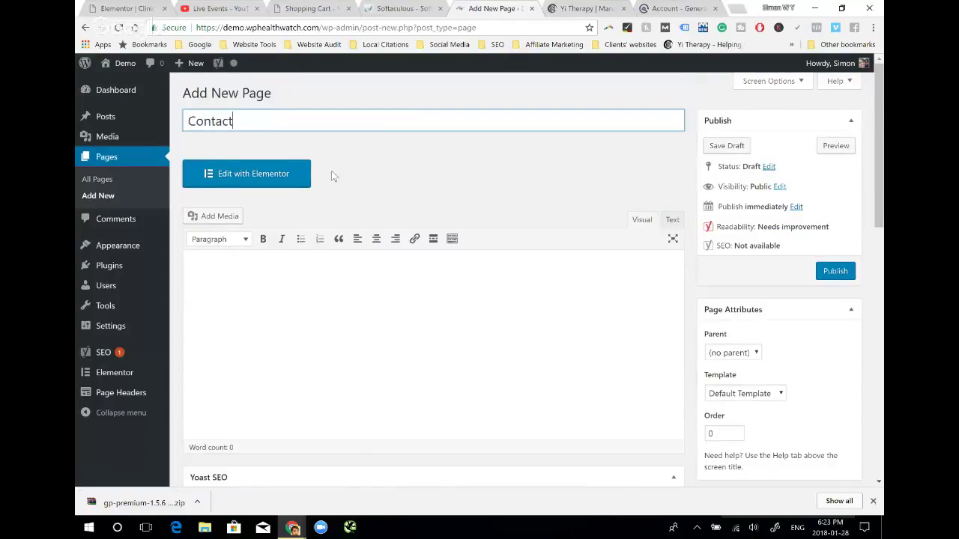
pyautogui.scroll(-10, 332, 176)
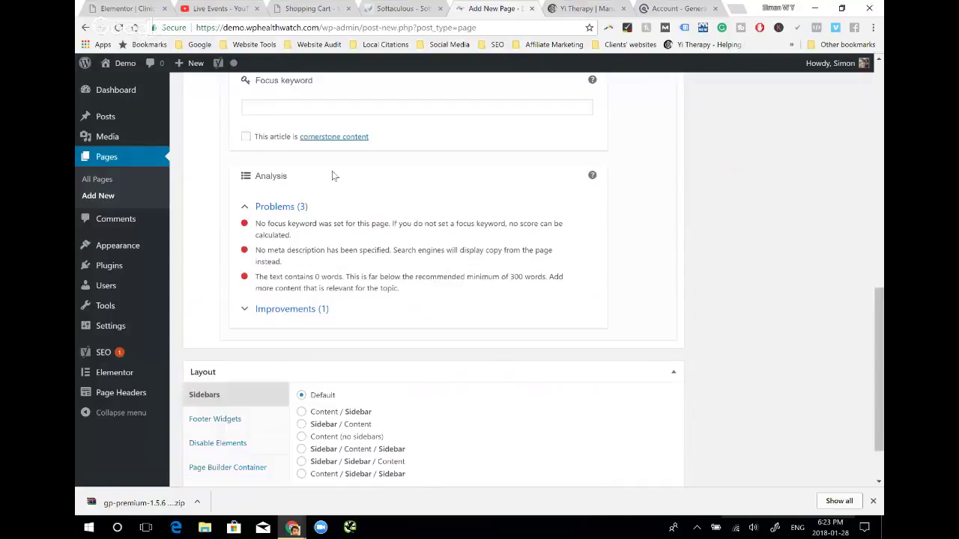
pyautogui.click(269, 368)
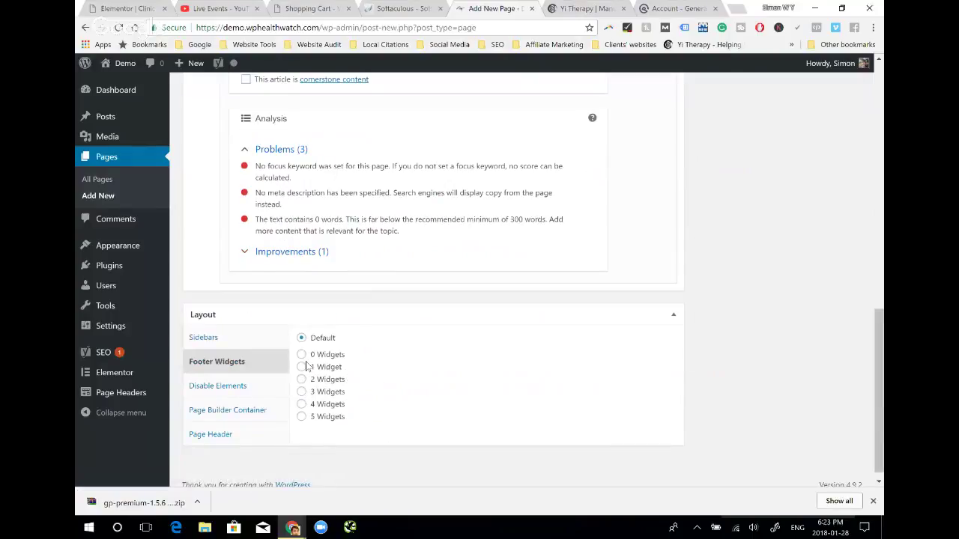
pyautogui.click(271, 387)
pyautogui.click(301, 400)
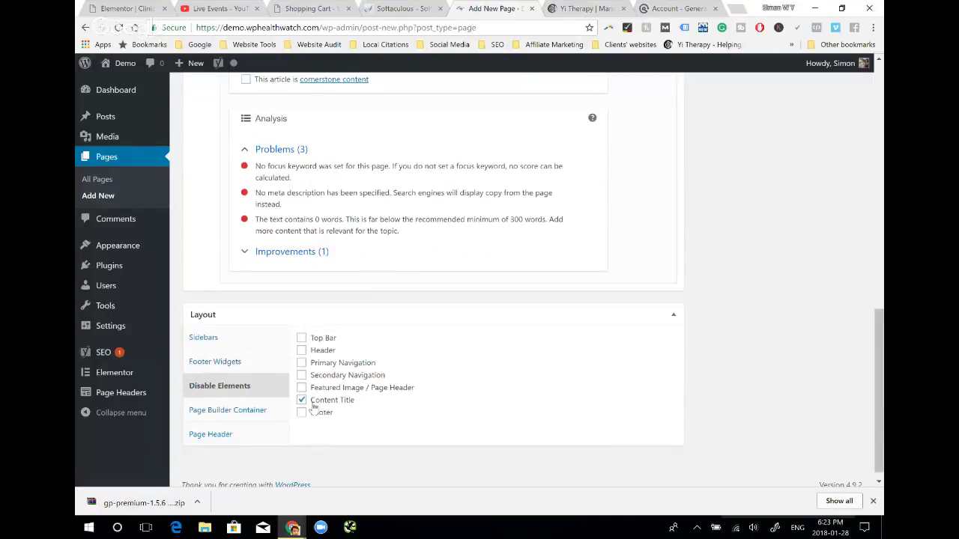
pyautogui.click(269, 410)
pyautogui.click(335, 379)
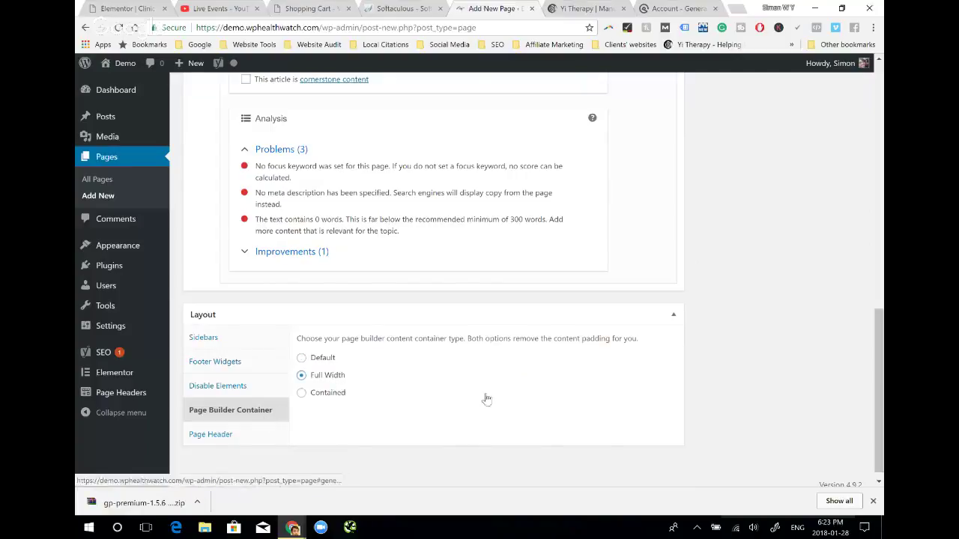
pyautogui.scroll(15, 832, 316)
pyautogui.click(831, 272)
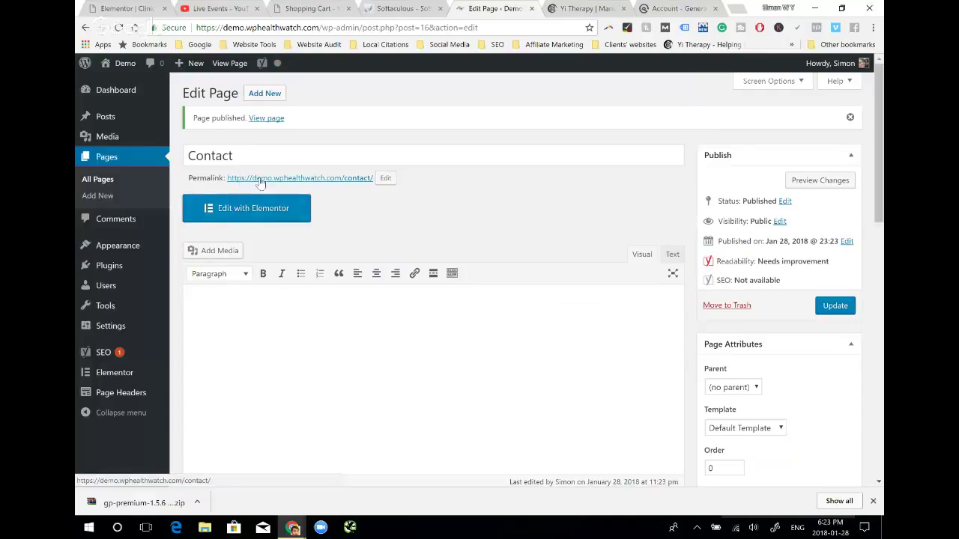
# Create a new 'Blog' page with no sidebars and a full-width page builder container.
pyautogui.click(264, 95)
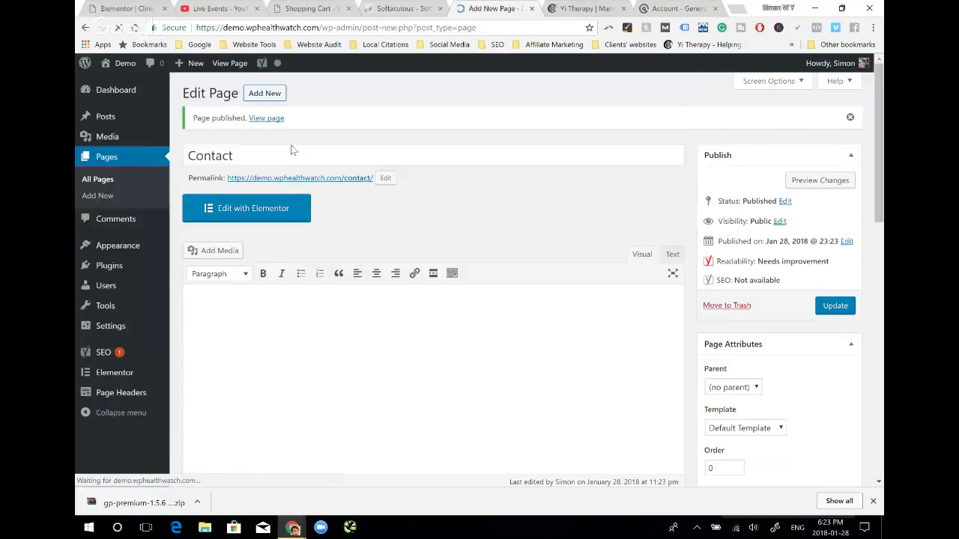
pyautogui.write('Blog')
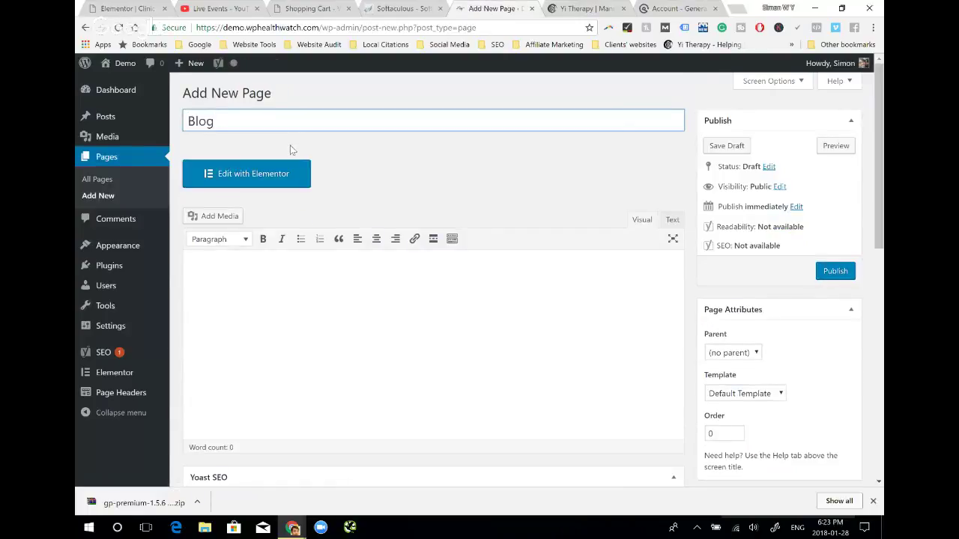
pyautogui.scroll(-10, 291, 145)
pyautogui.scroll(-1, 291, 178)
pyautogui.click(301, 368)
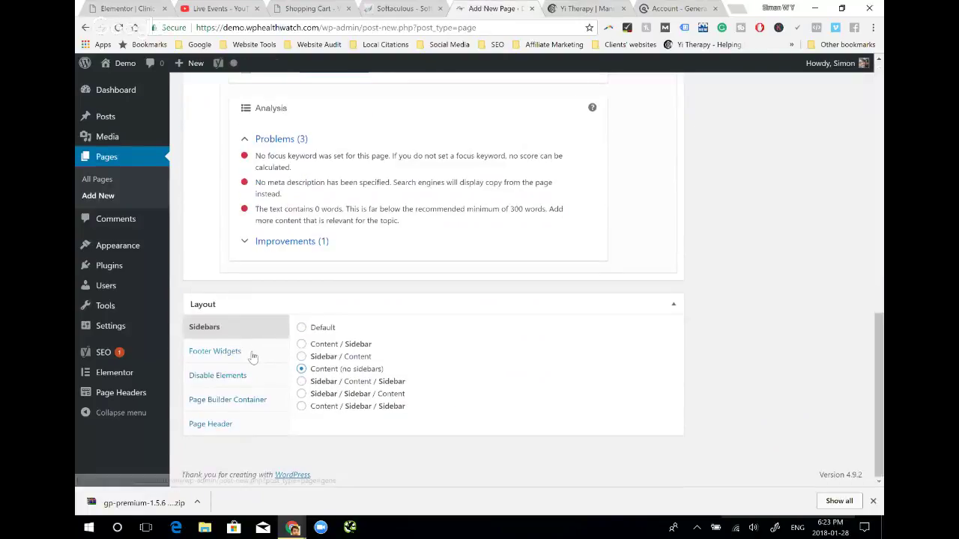
pyautogui.click(273, 355)
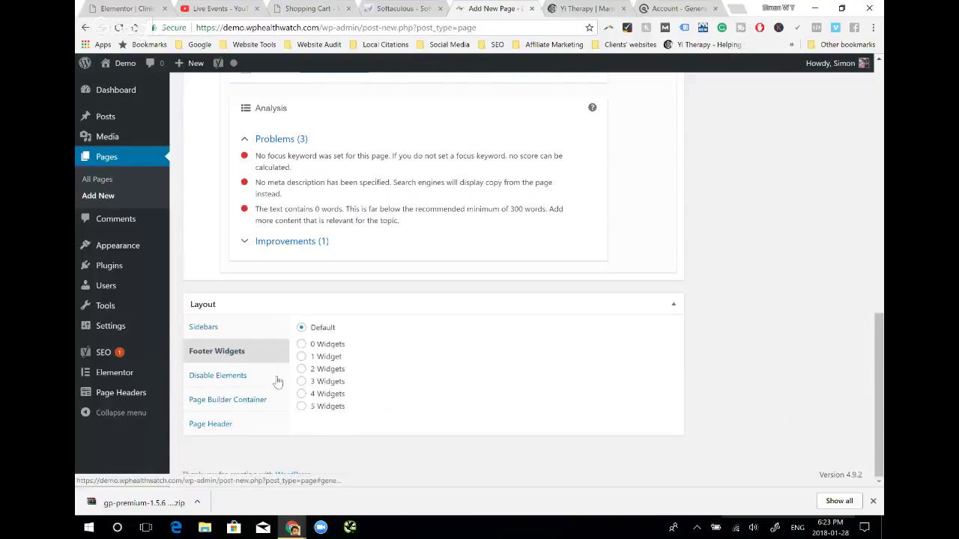
pyautogui.click(277, 385)
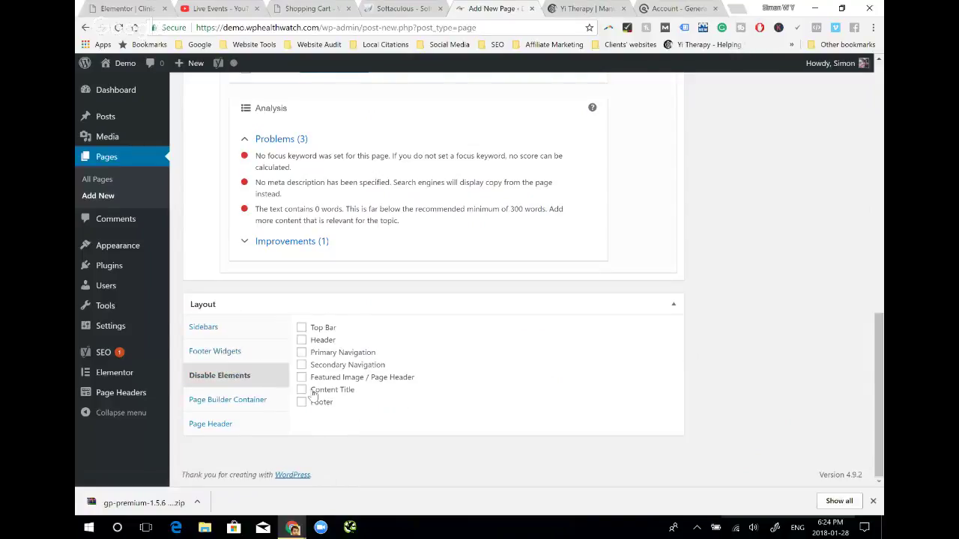
pyautogui.click(262, 401)
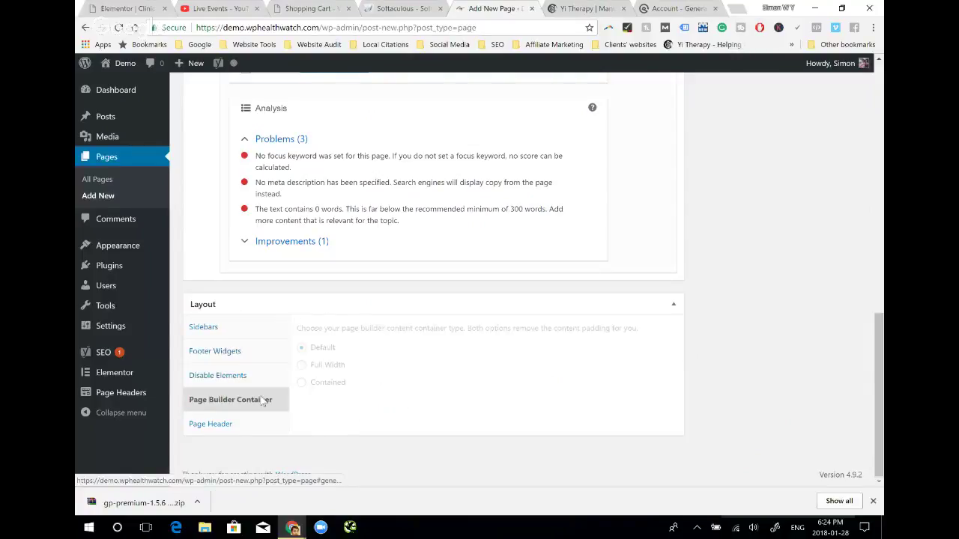
pyautogui.click(323, 370)
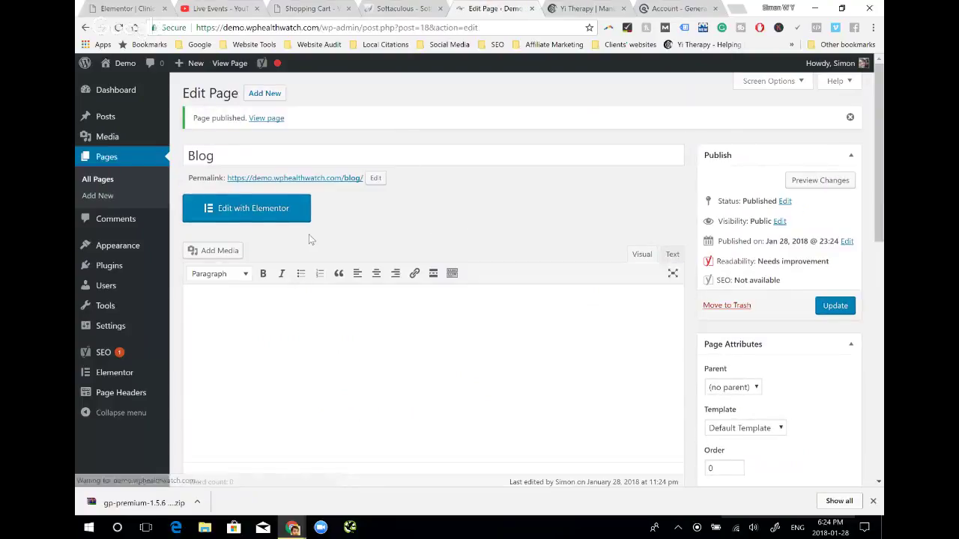
pyautogui.moveTo(133, 331)
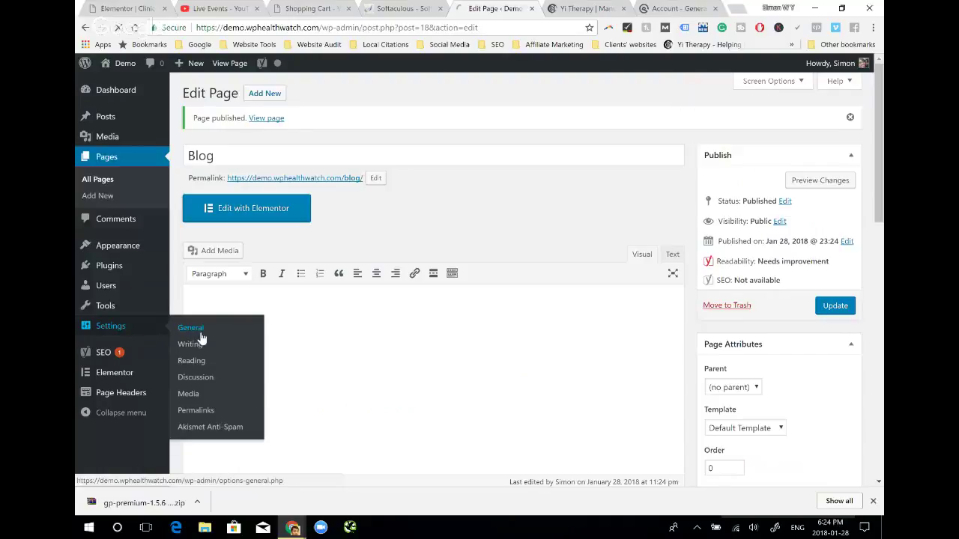
# In Reading settings, make Home the static homepage and Blog the posts page, with Summary feeds.
pyautogui.click(201, 339)
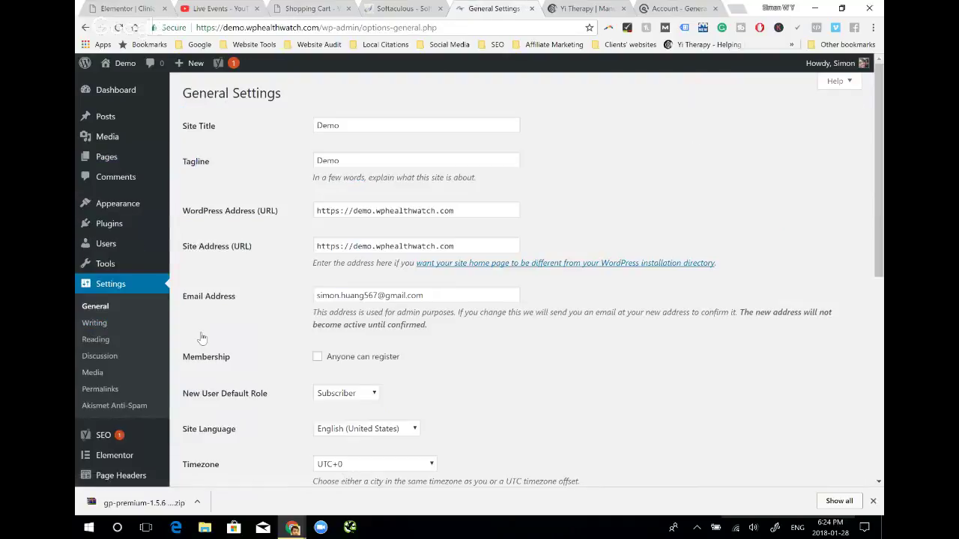
pyautogui.click(141, 338)
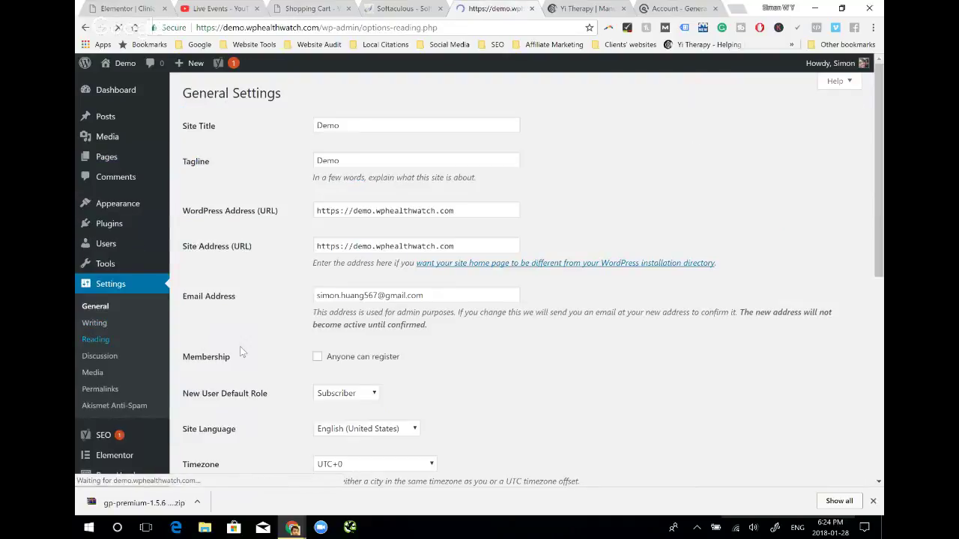
pyautogui.click(317, 147)
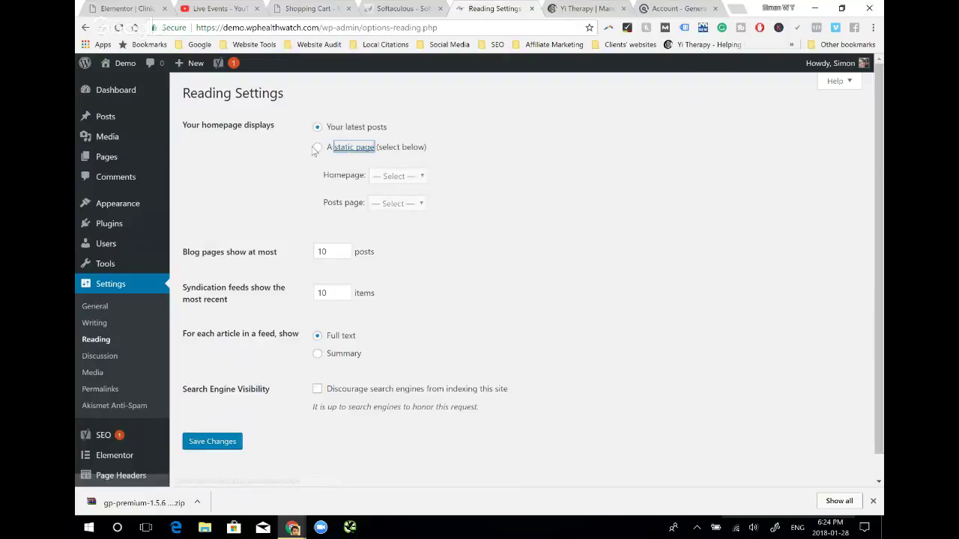
pyautogui.click(412, 179)
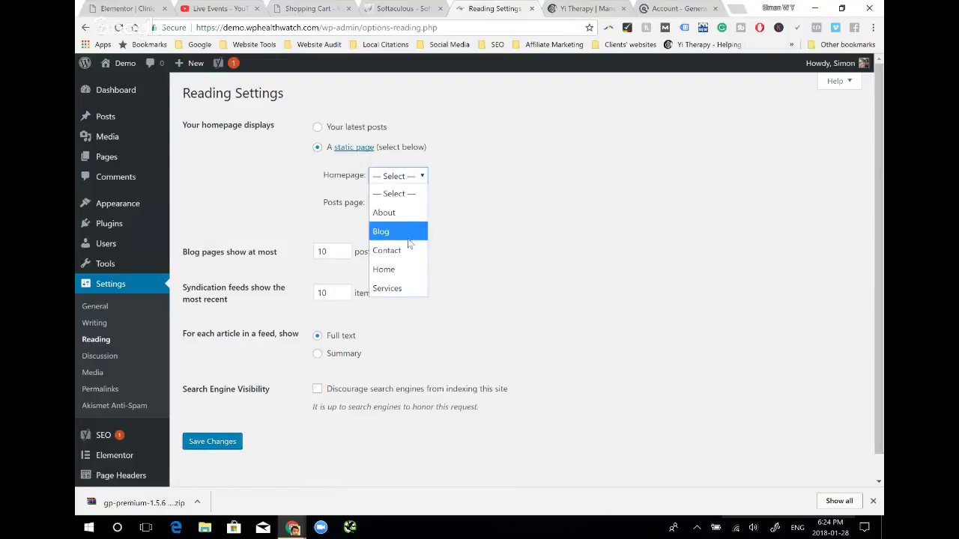
pyautogui.click(408, 268)
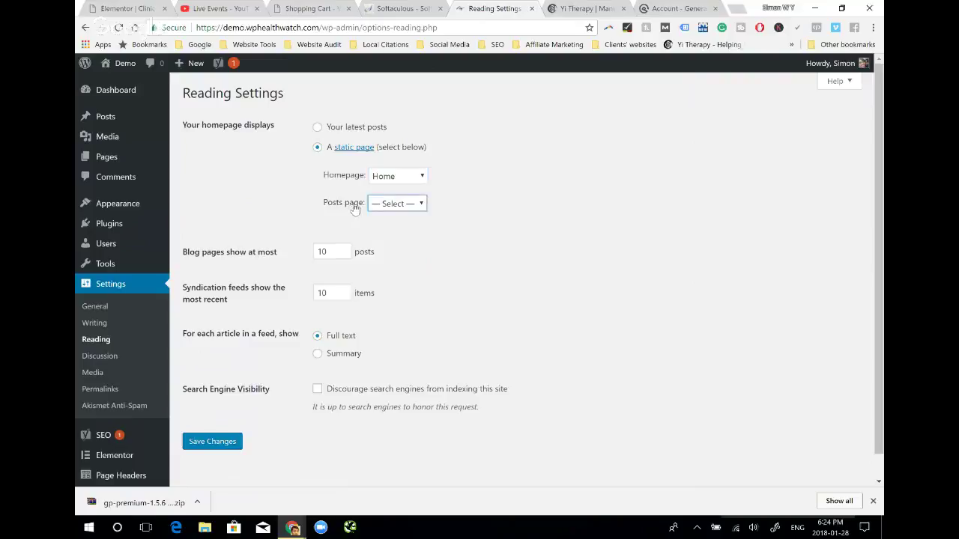
pyautogui.click(409, 208)
pyautogui.click(413, 264)
pyautogui.click(349, 355)
pyautogui.click(225, 441)
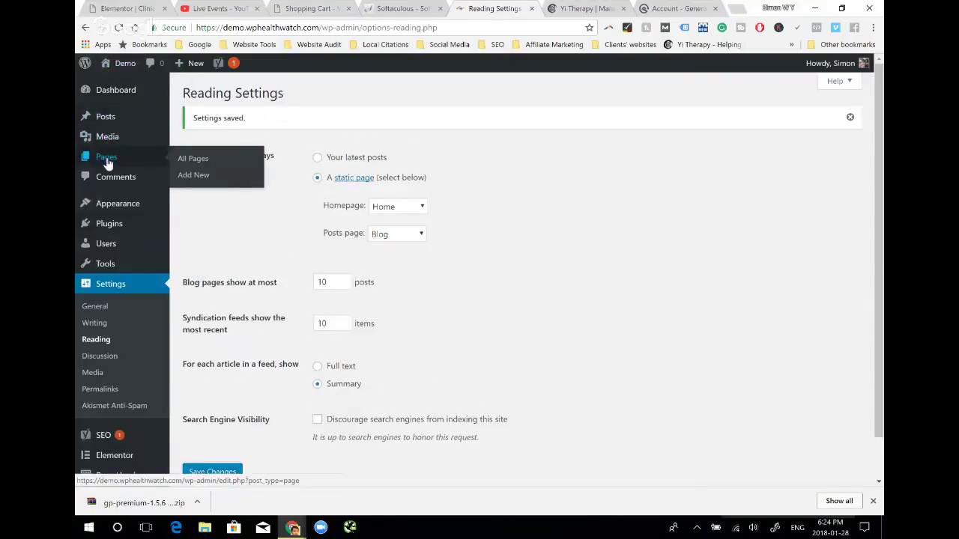
pyautogui.moveTo(107, 208)
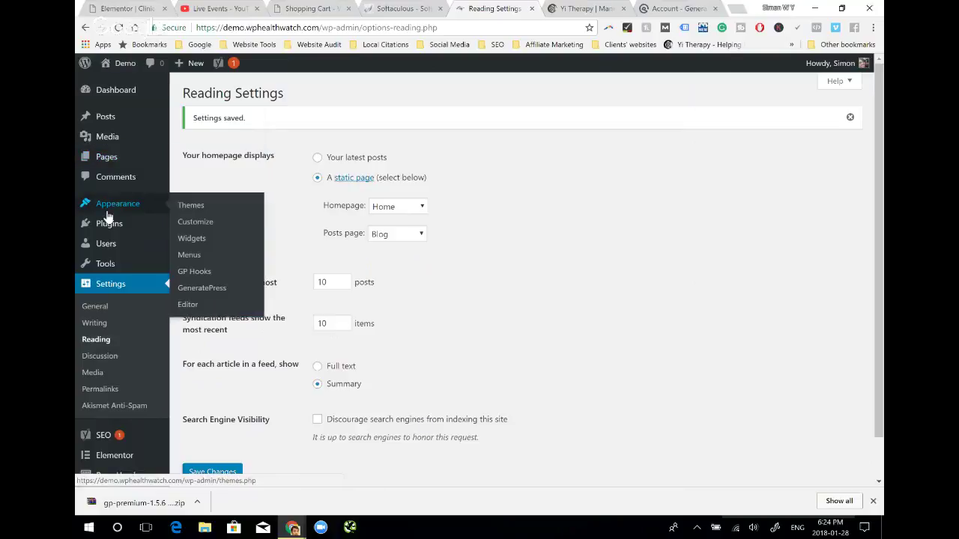
# Create a new menu named 'Navigation'.
pyautogui.click(203, 258)
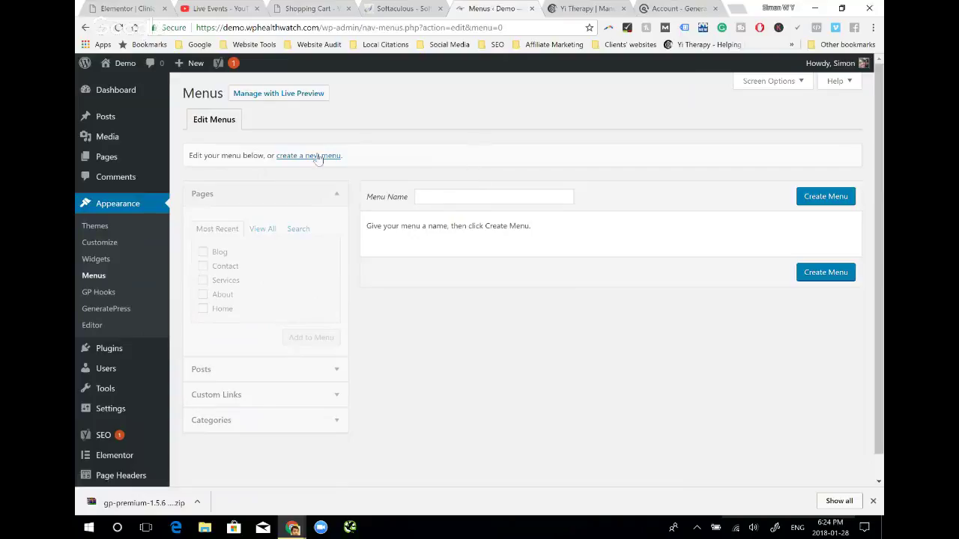
pyautogui.click(546, 200)
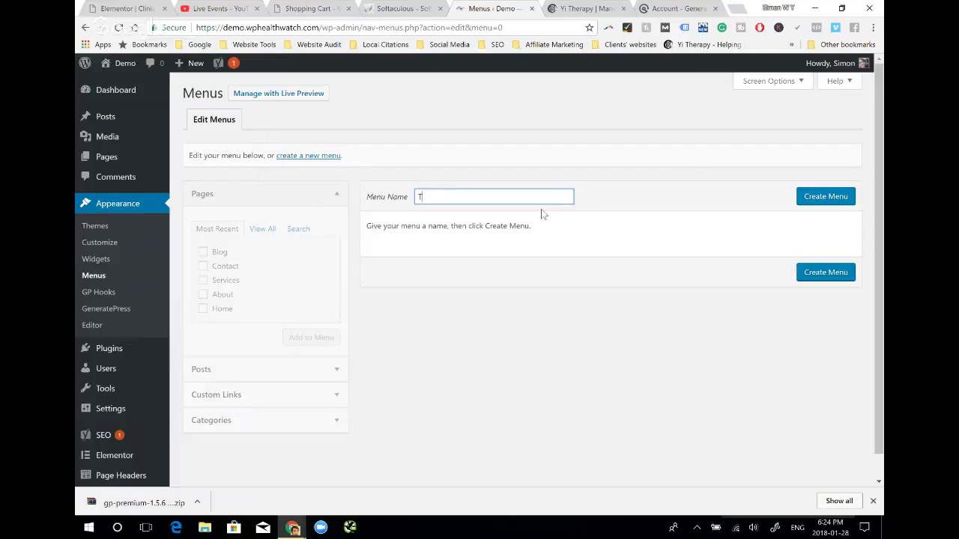
pyautogui.write('Top Navigation')
pyautogui.moveTo(432, 196); pyautogui.dragTo(392, 197)
pyautogui.press('BackSpace')
pyautogui.click(798, 201)
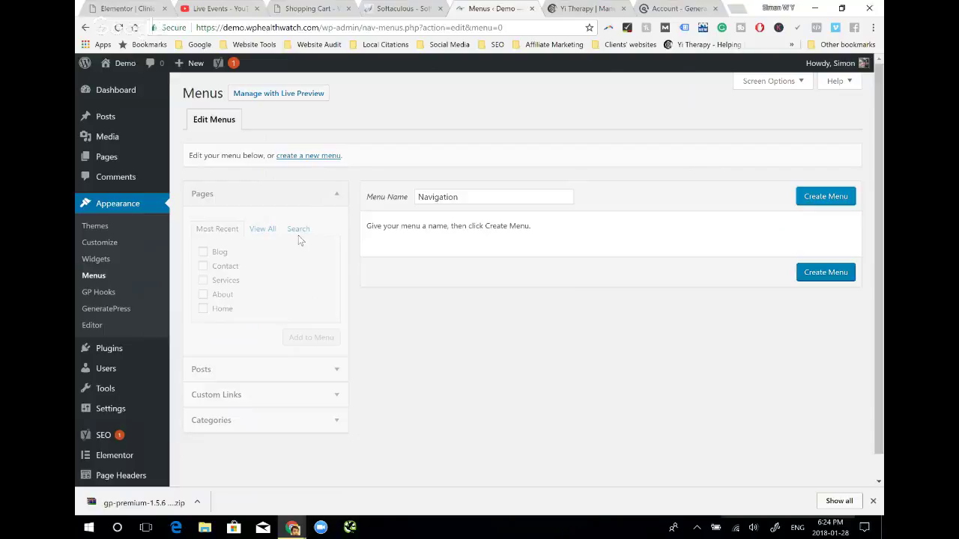
pyautogui.click(827, 200)
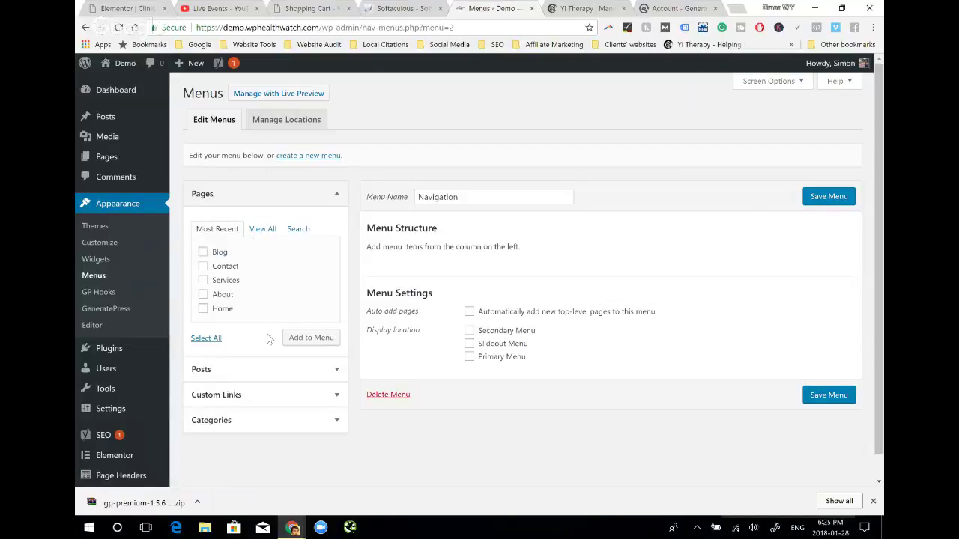
# Add all pages to the menu, order them Home, About, Services, Blog, Contact, and save.
pyautogui.click(201, 338)
pyautogui.click(312, 340)
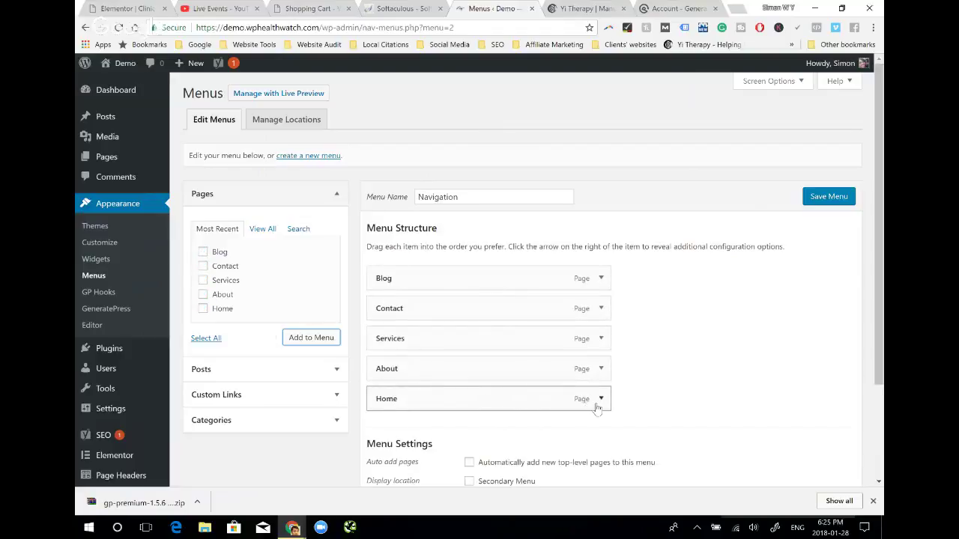
pyautogui.moveTo(531, 398); pyautogui.dragTo(506, 271)
pyautogui.moveTo(514, 308); pyautogui.dragTo(509, 417)
pyautogui.moveTo(508, 369); pyautogui.dragTo(352, 313)
pyautogui.moveTo(424, 339); pyautogui.dragTo(386, 370)
pyautogui.click(813, 203)
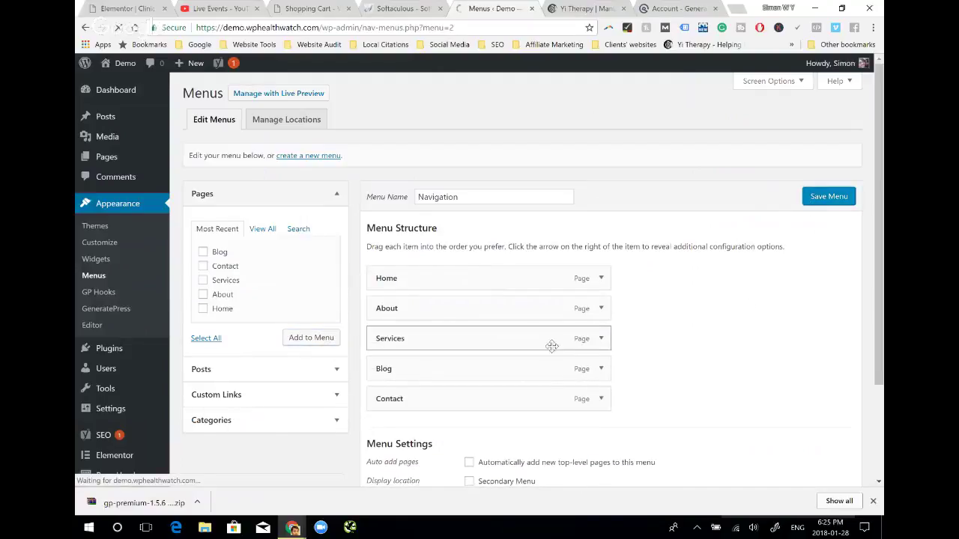
pyautogui.click(832, 203)
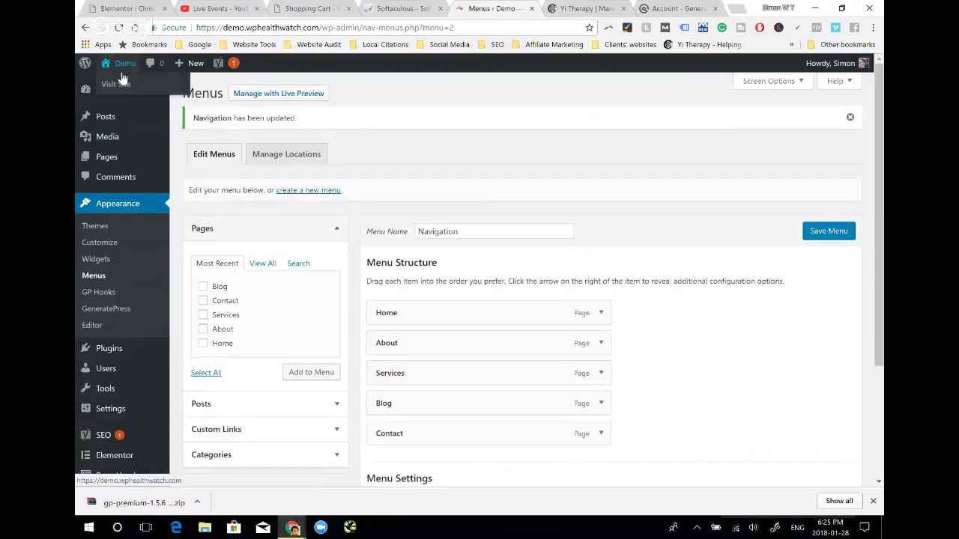
# Browse the live site's About, Contact and Blog pages, then launch the Customizer from Blog.
pyautogui.click(120, 63)
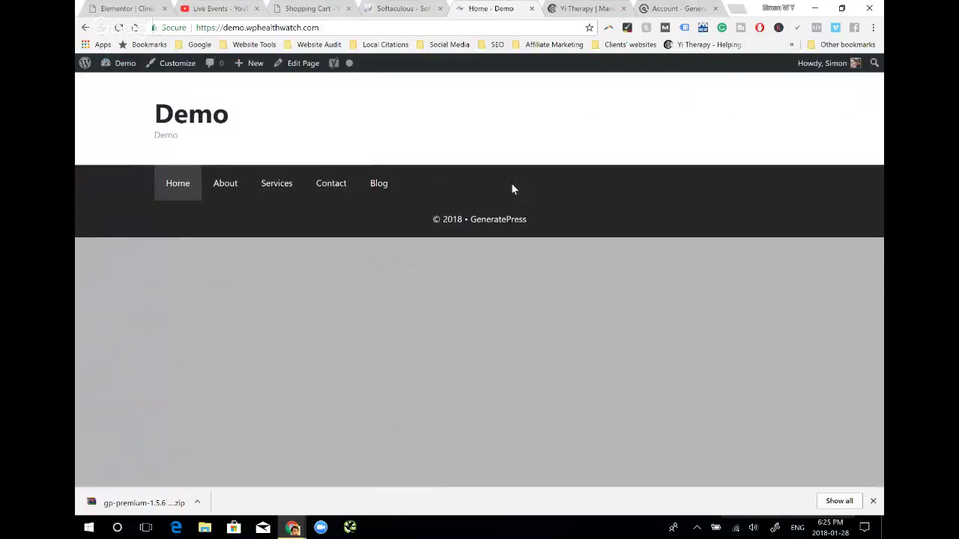
pyautogui.click(234, 182)
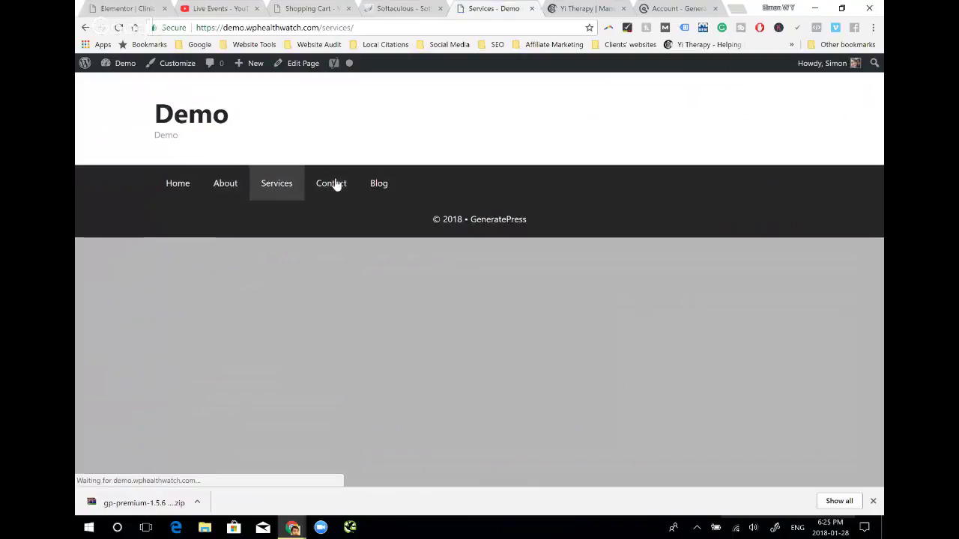
pyautogui.click(334, 184)
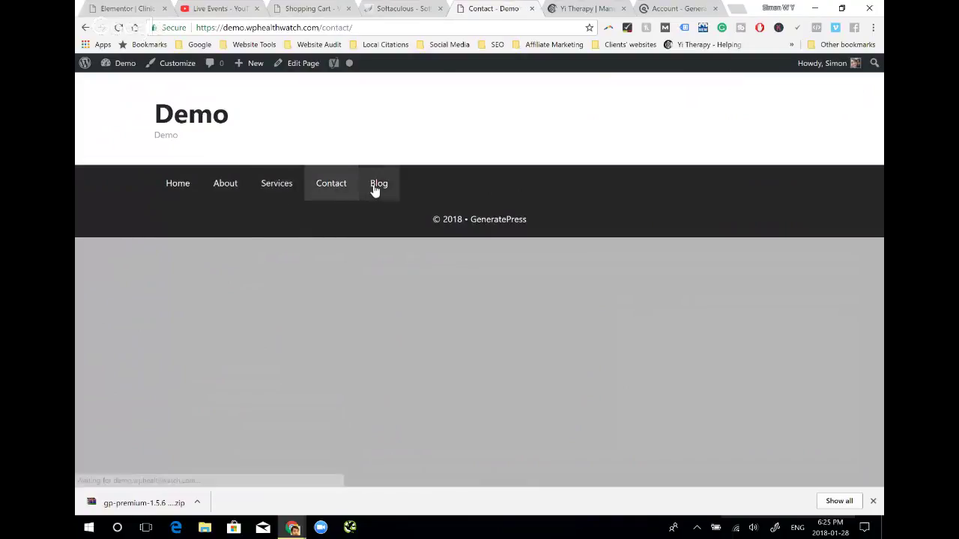
pyautogui.click(372, 187)
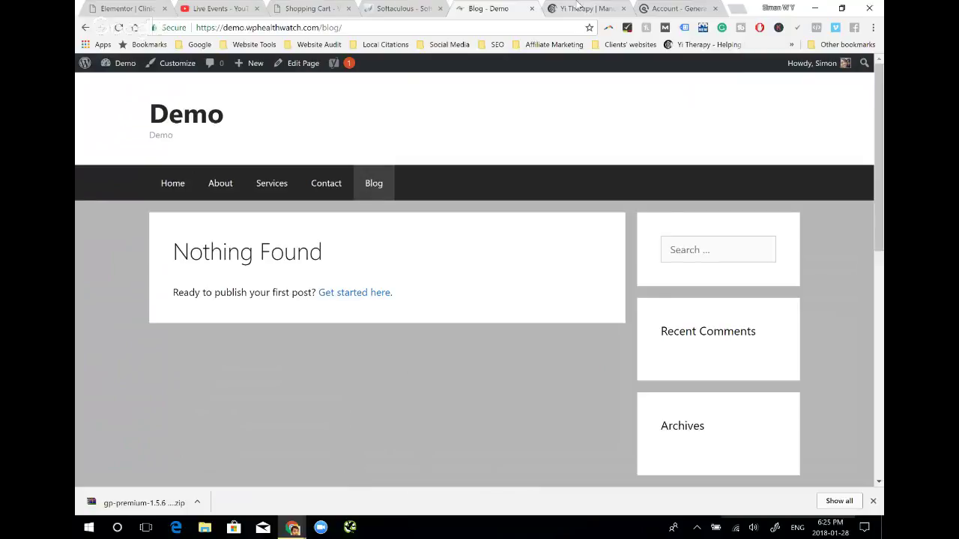
pyautogui.click(578, 6)
pyautogui.click(494, 6)
pyautogui.click(168, 63)
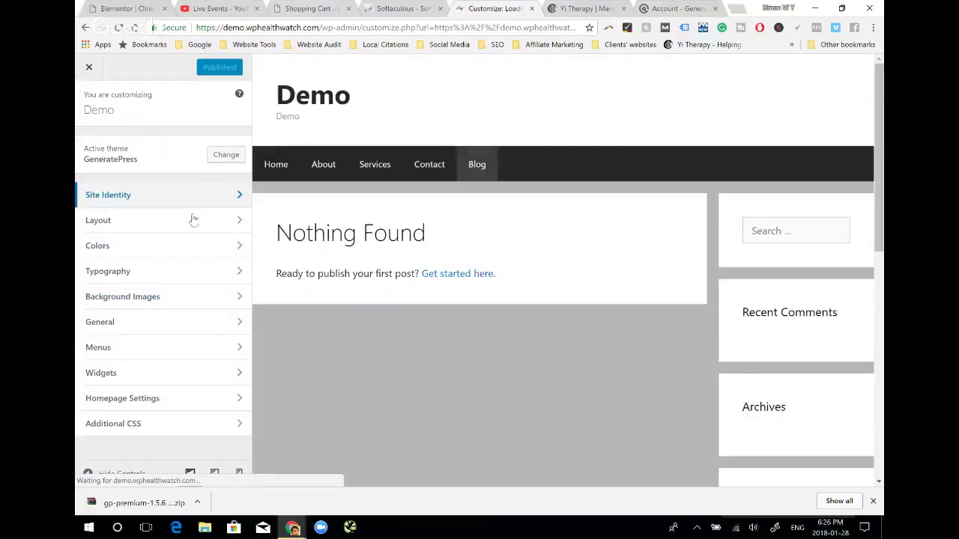
# Set the primary navigation width and inner width to Contained, keeping left alignment.
pyautogui.click(193, 220)
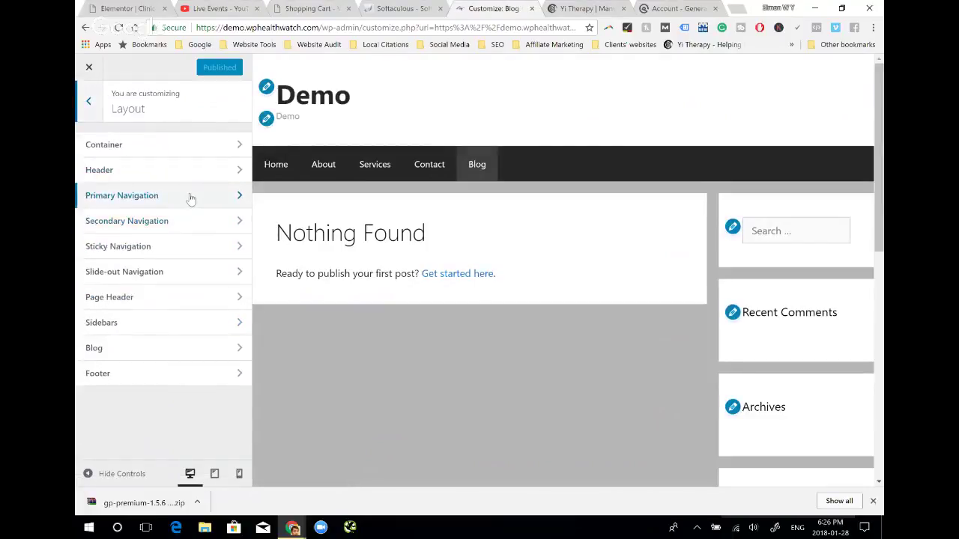
pyautogui.click(191, 199)
pyautogui.click(178, 203)
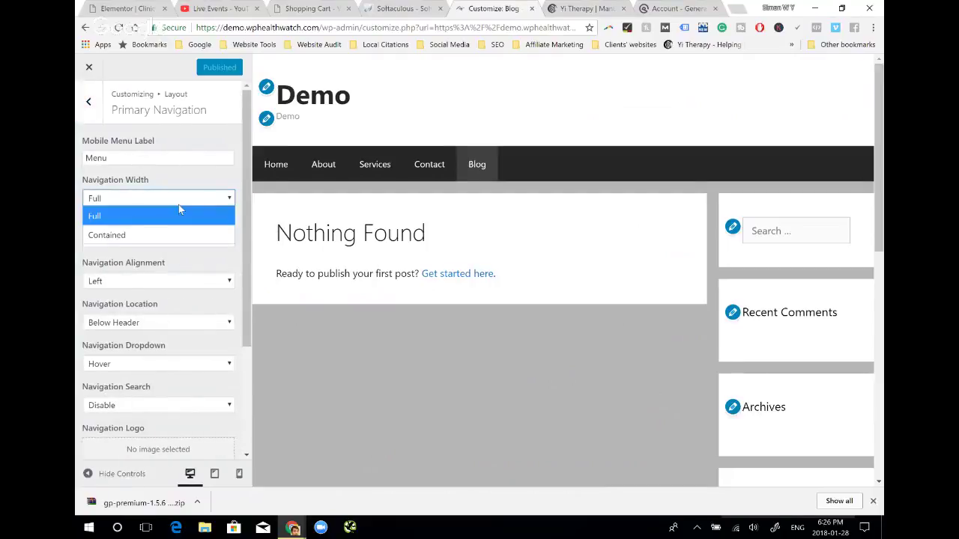
pyautogui.click(168, 234)
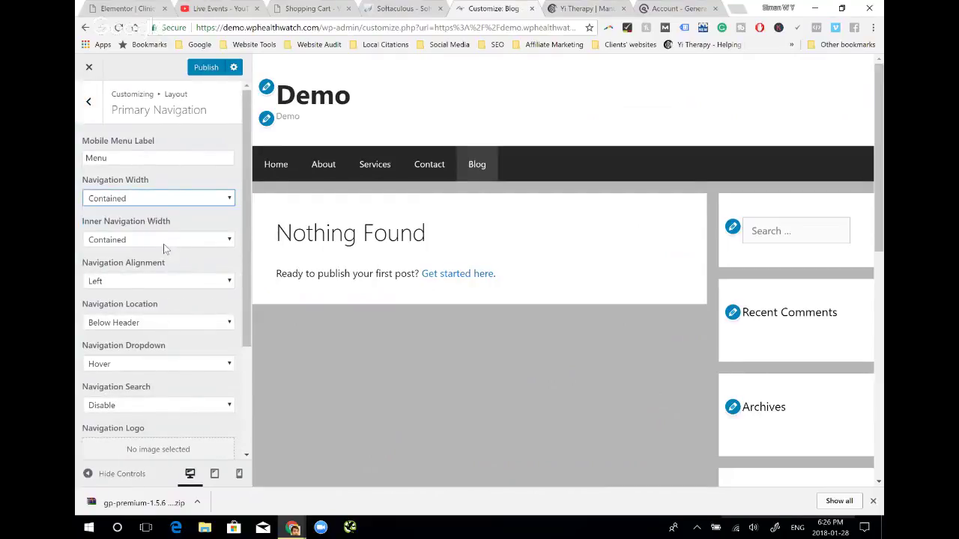
pyautogui.click(164, 239)
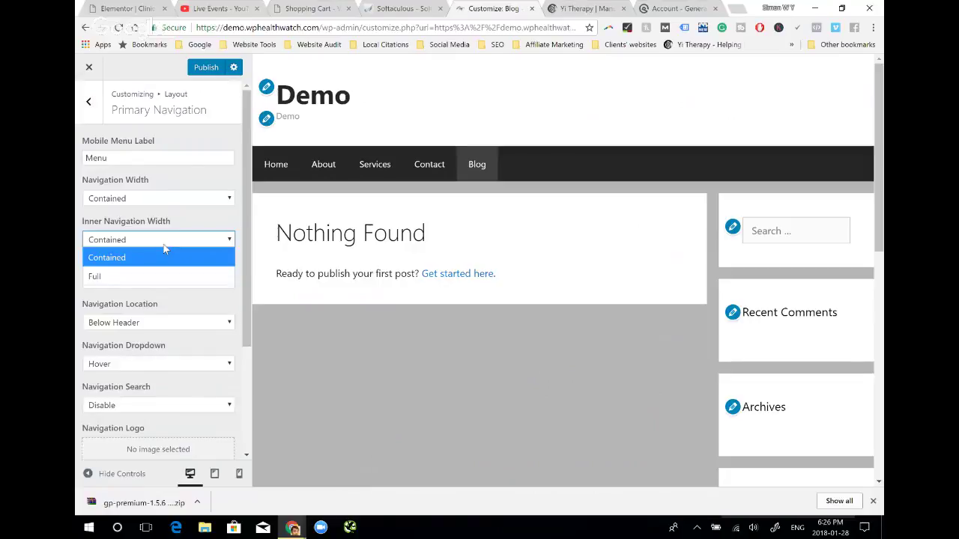
pyautogui.click(164, 252)
pyautogui.click(162, 281)
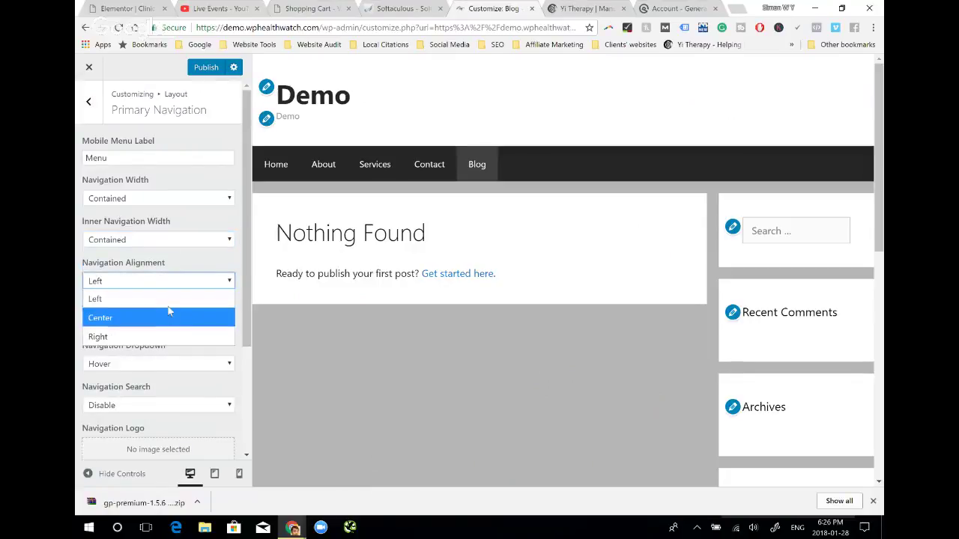
pyautogui.click(179, 285)
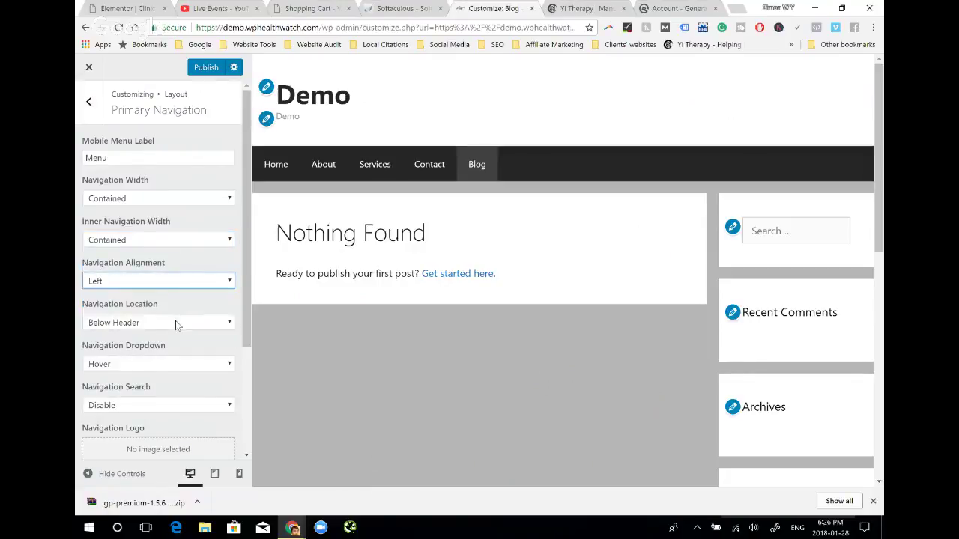
# Float the navigation right of the header and publish the Customizer change.
pyautogui.click(176, 323)
pyautogui.click(180, 381)
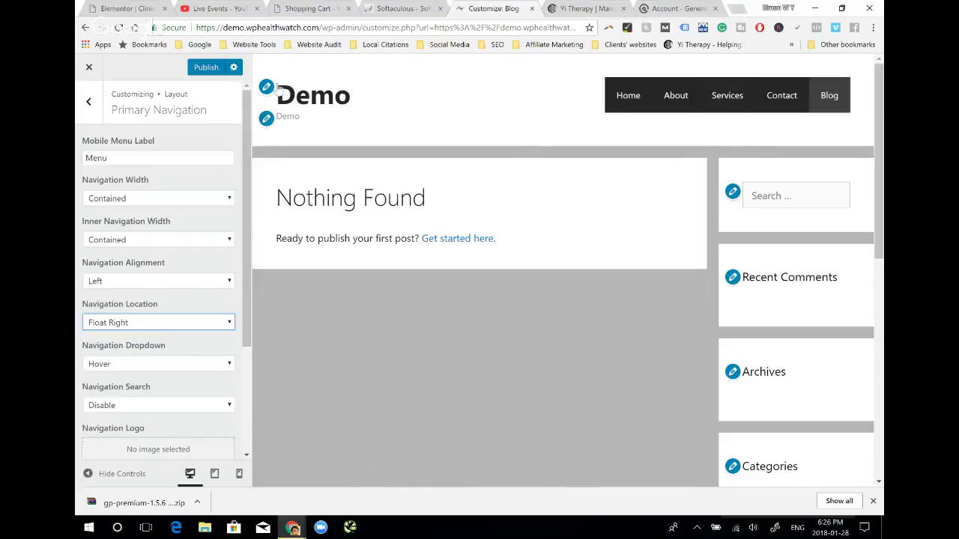
pyautogui.click(204, 68)
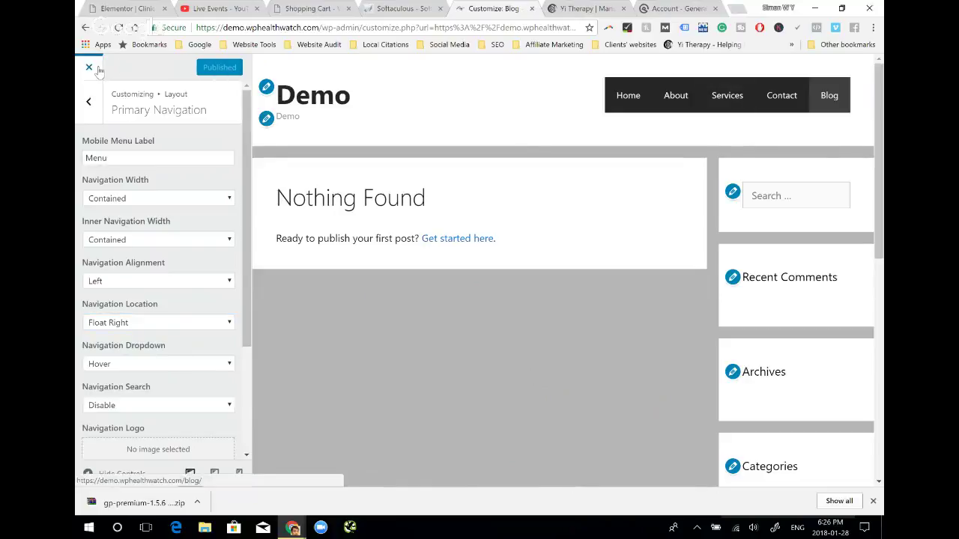
pyautogui.click(94, 68)
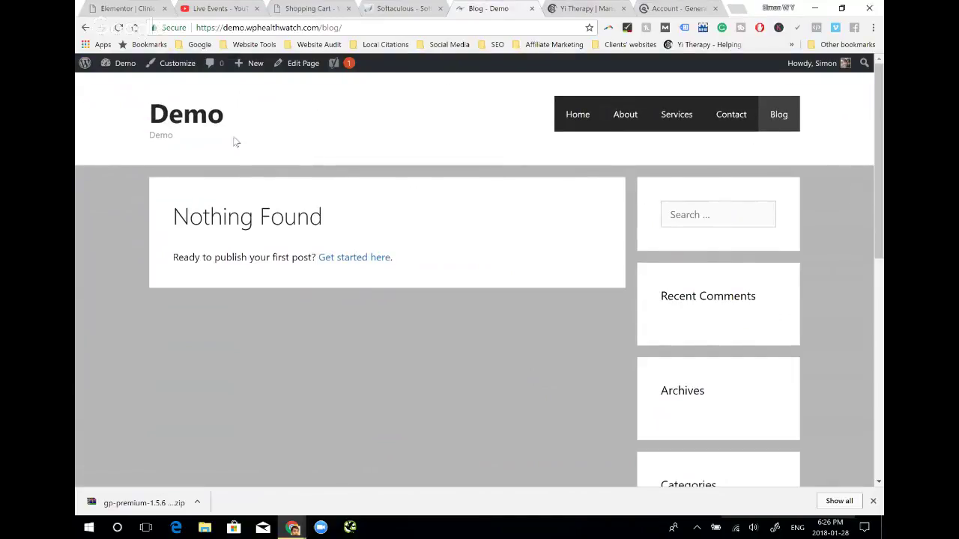
# Close the Customizer and load the demo site's Home page.
pyautogui.click(198, 113)
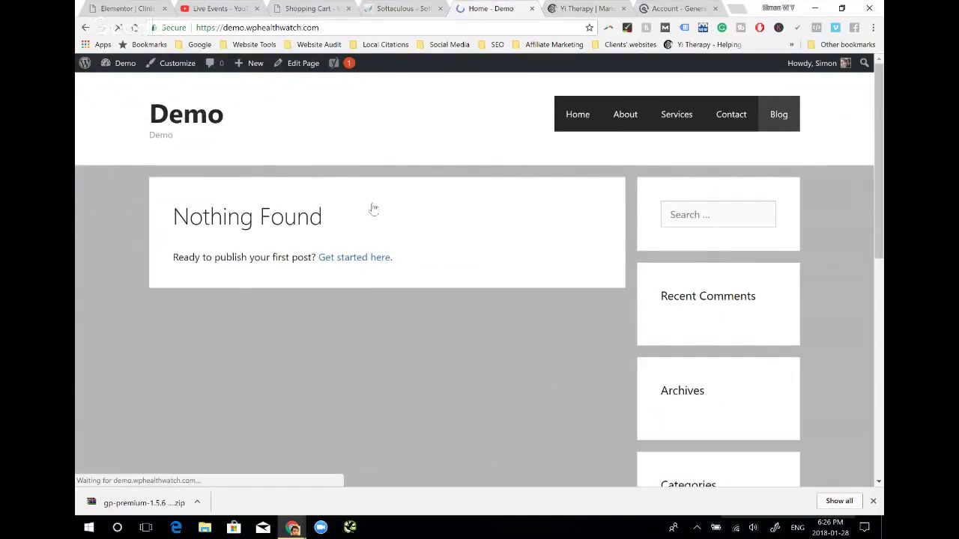
pyautogui.click(188, 127)
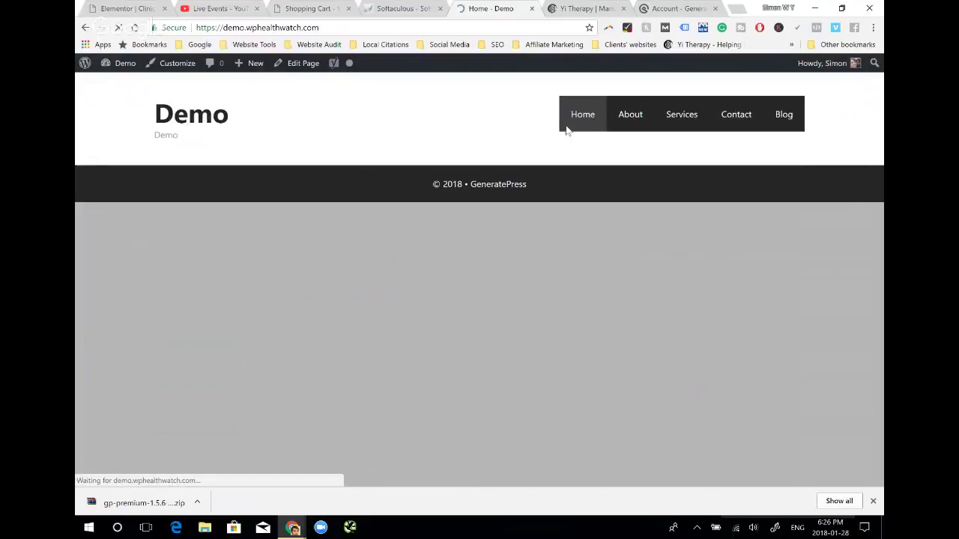
pyautogui.click(590, 122)
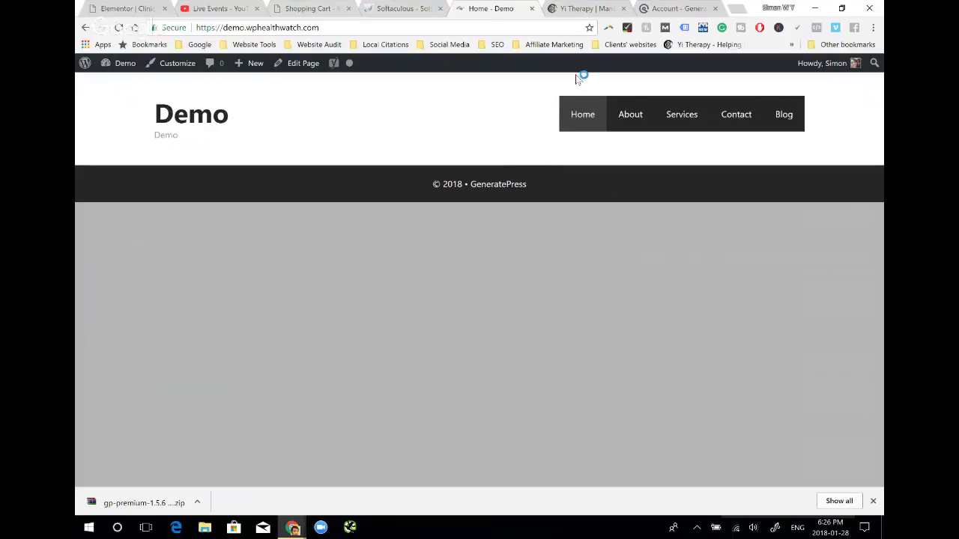
pyautogui.click(569, 8)
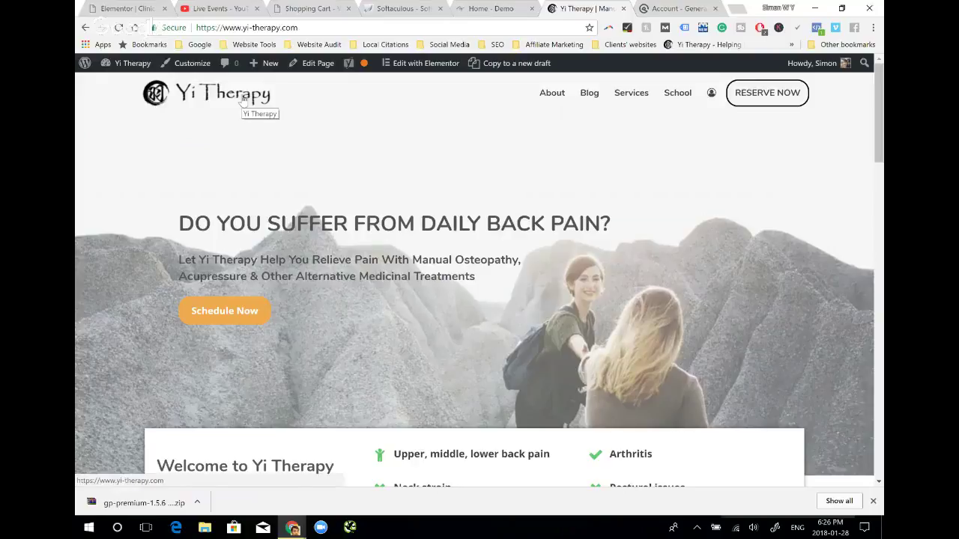
pyautogui.click(495, 8)
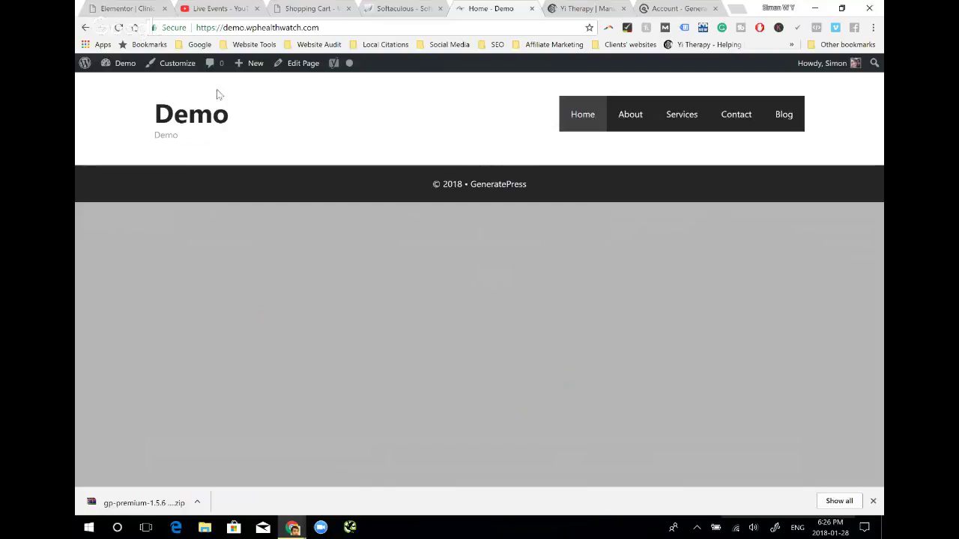
pyautogui.moveTo(123, 67)
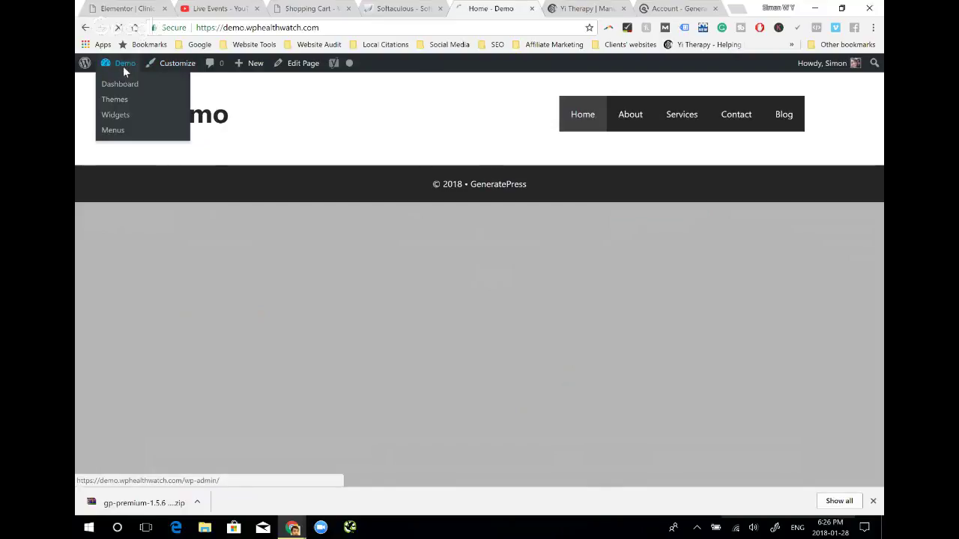
# From the dashboard, start a new page header titled 'Home'.
pyautogui.click(123, 66)
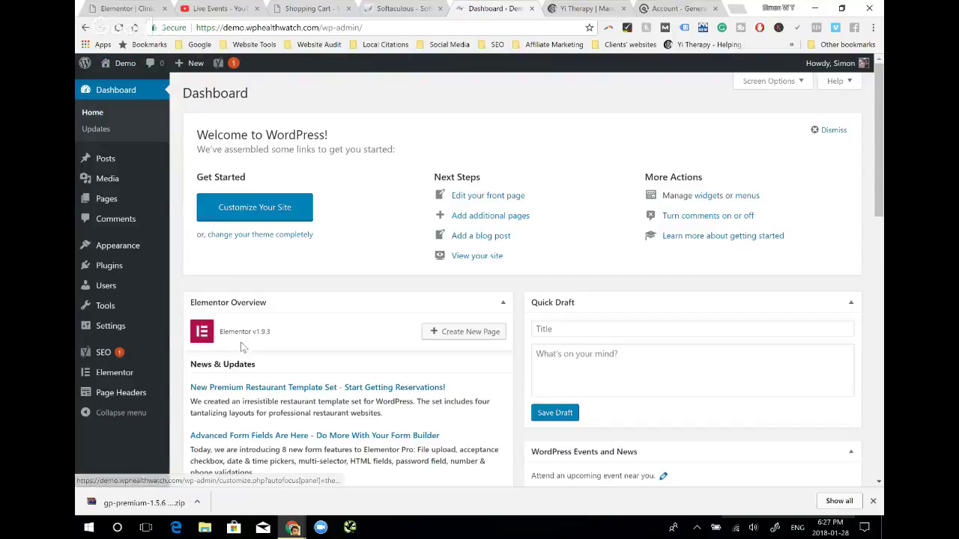
pyautogui.moveTo(139, 251)
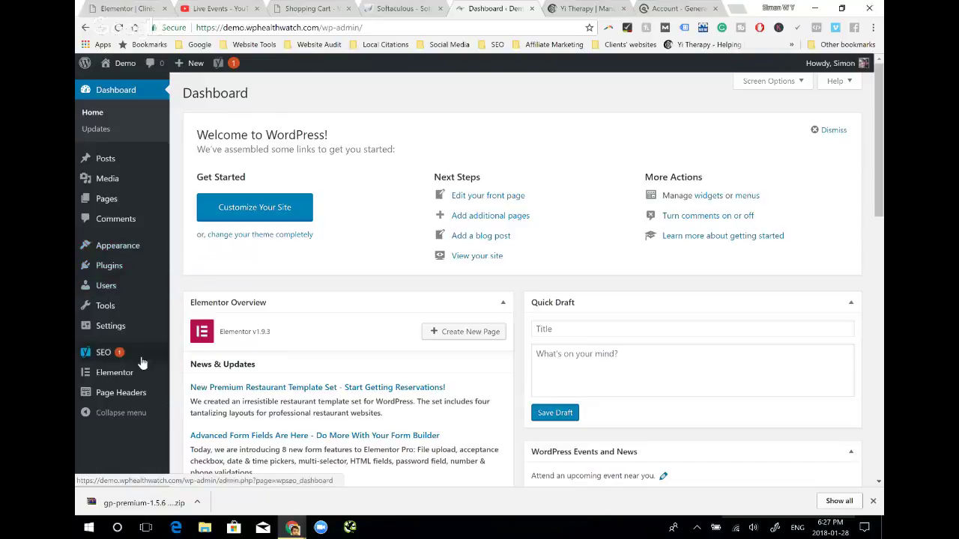
pyautogui.moveTo(141, 398)
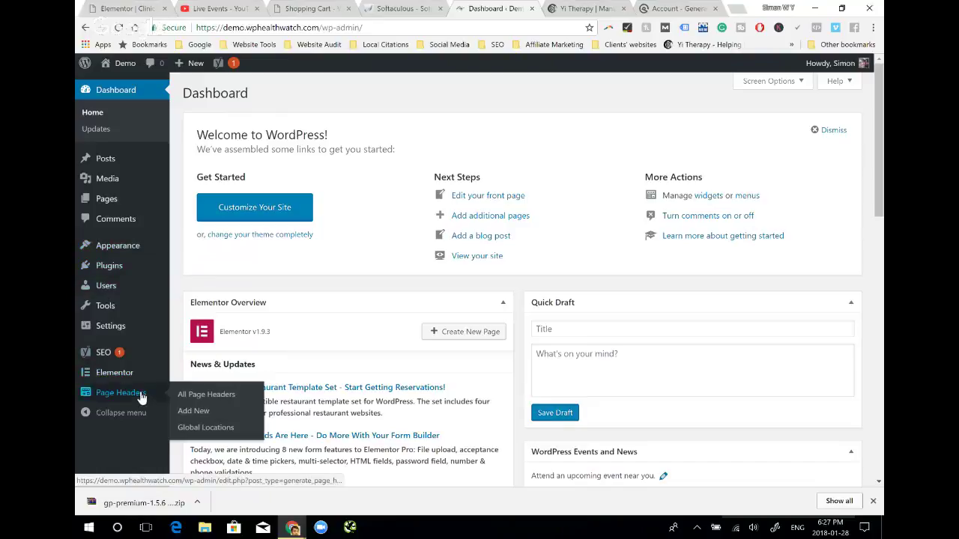
pyautogui.click(214, 415)
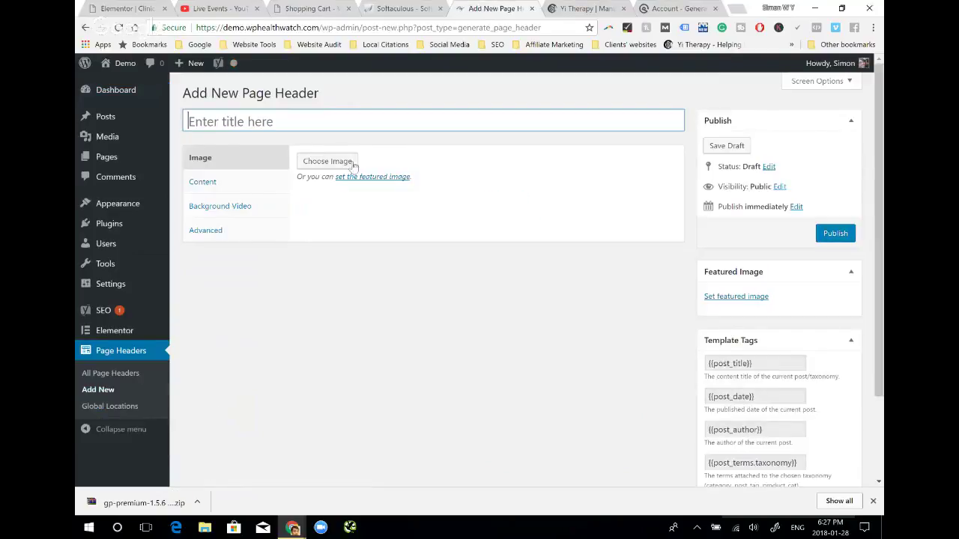
pyautogui.write('Home')
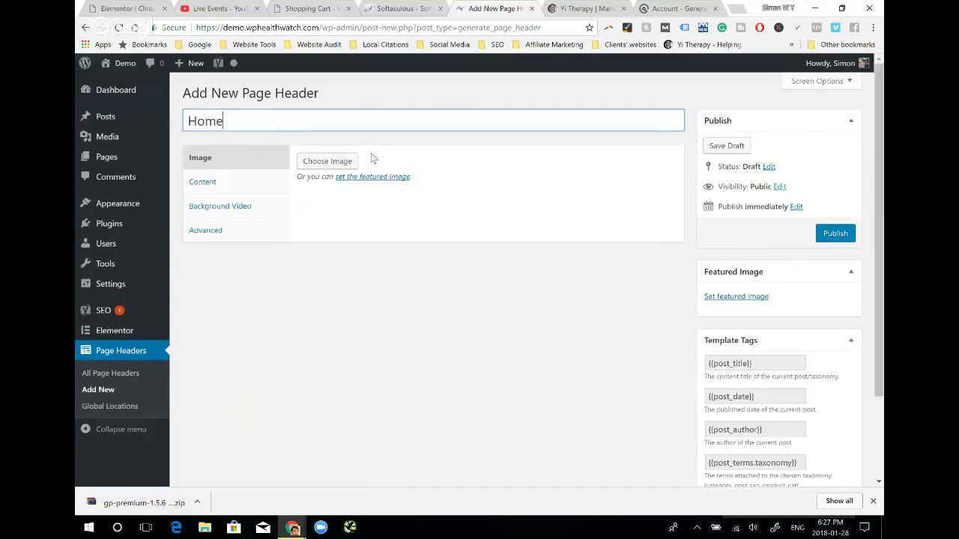
# Enter <h1>Home Page</h1> as the header content and center-align its text.
pyautogui.click(255, 184)
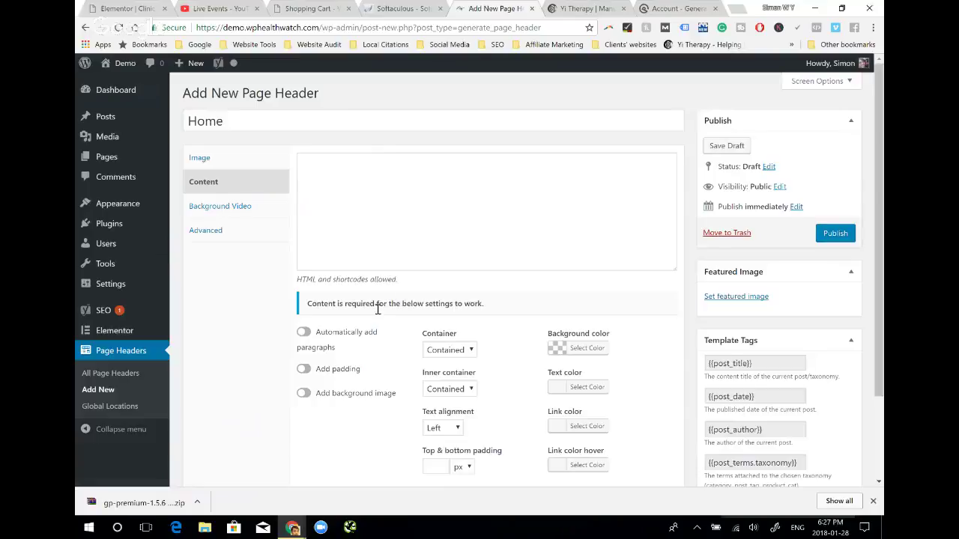
pyautogui.click(447, 240)
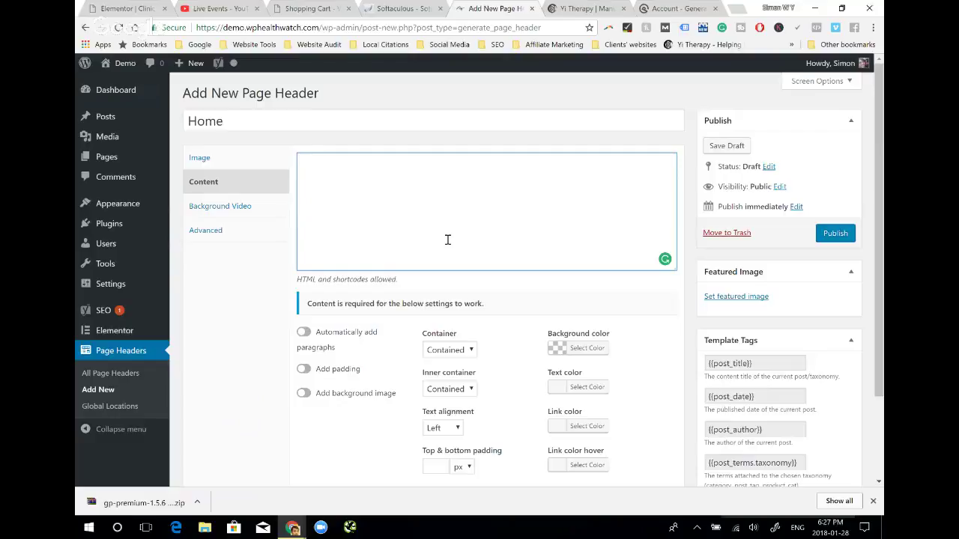
pyautogui.write('<')
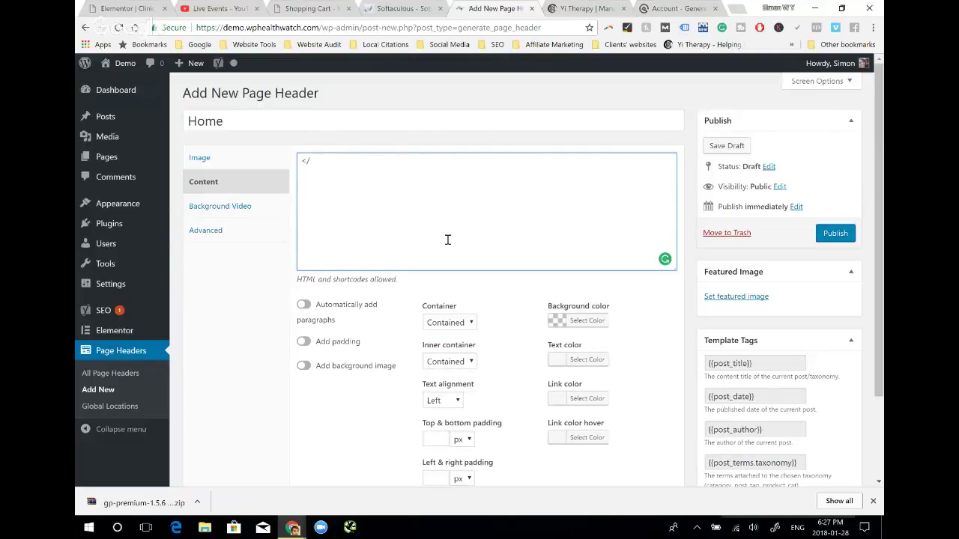
pyautogui.write('h1>Home Page')
pyautogui.click(442, 400)
pyautogui.click(442, 434)
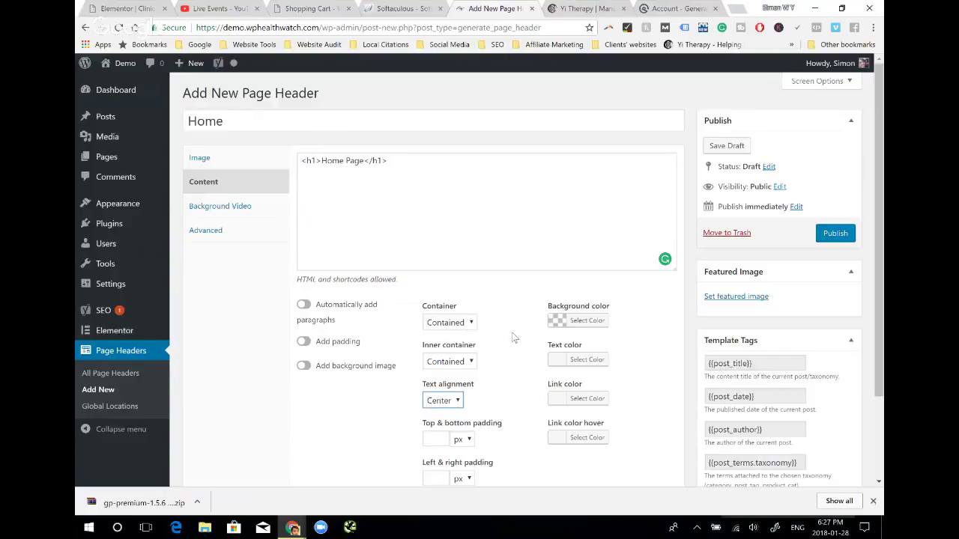
# In the header's Advanced settings, enable Merge with site header.
pyautogui.scroll(-1, 417, 445)
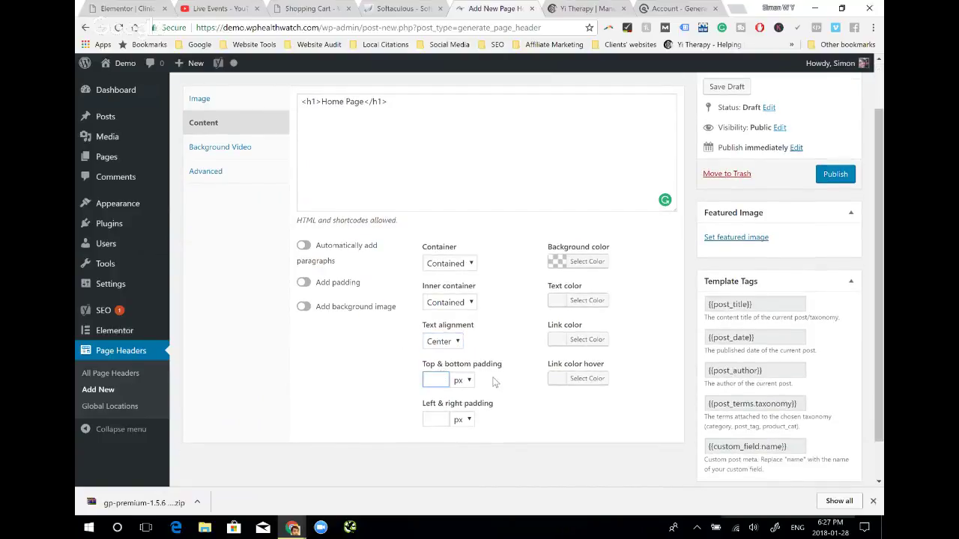
pyautogui.click(459, 381)
pyautogui.scroll(-1, 459, 383)
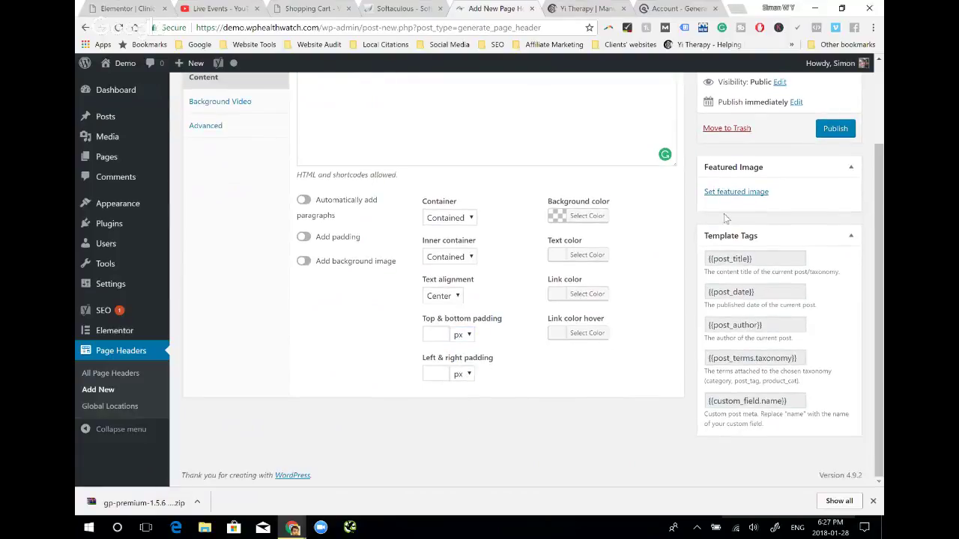
pyautogui.scroll(3, 239, 237)
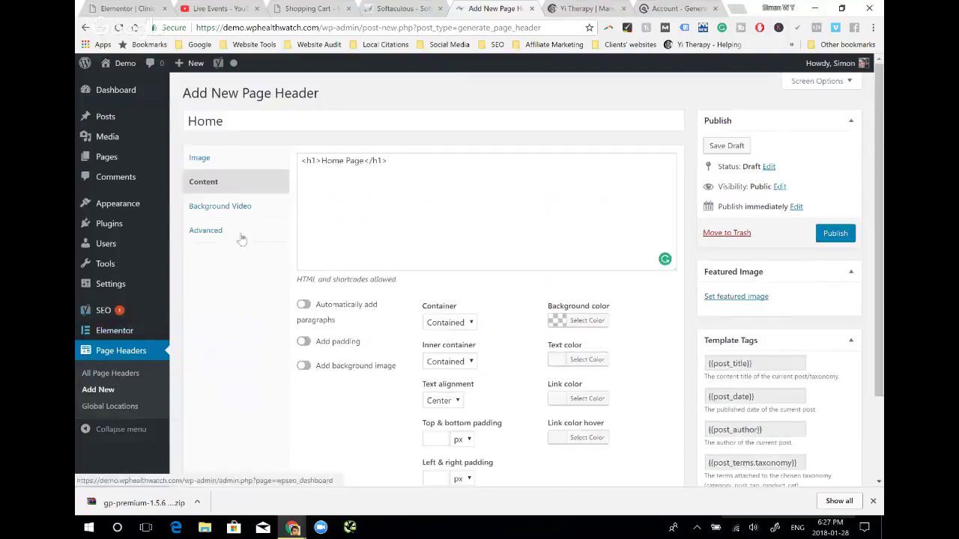
pyautogui.click(237, 233)
pyautogui.click(371, 159)
# Place content behind the site header, enable custom navigation colours, and publish the header.
pyautogui.click(374, 184)
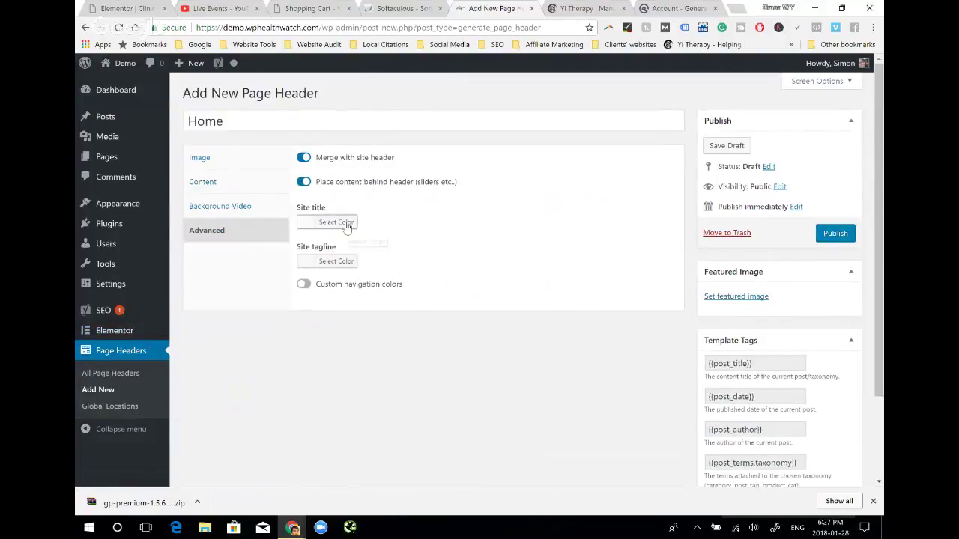
pyautogui.click(347, 283)
pyautogui.click(837, 235)
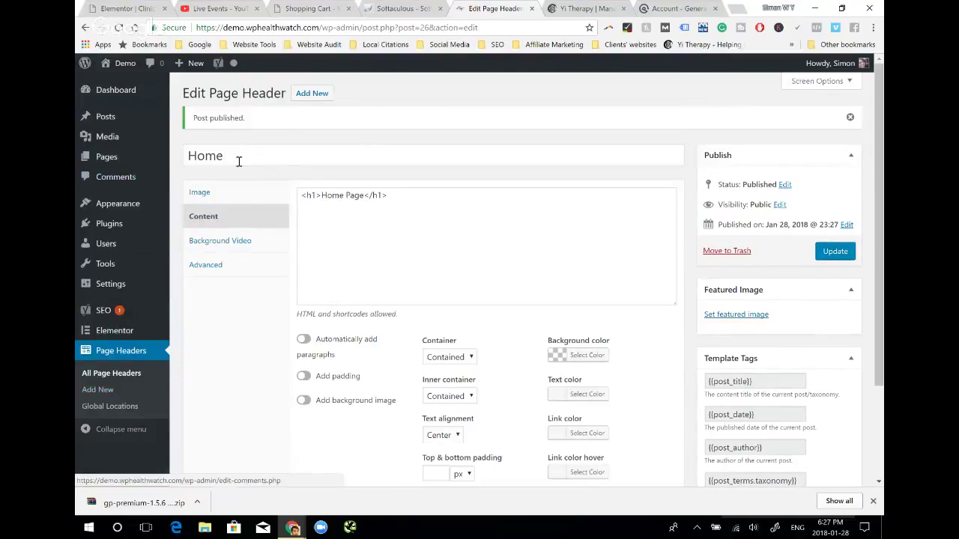
# Open the Home page for editing and assign it the Home page header.
pyautogui.moveTo(116, 215)
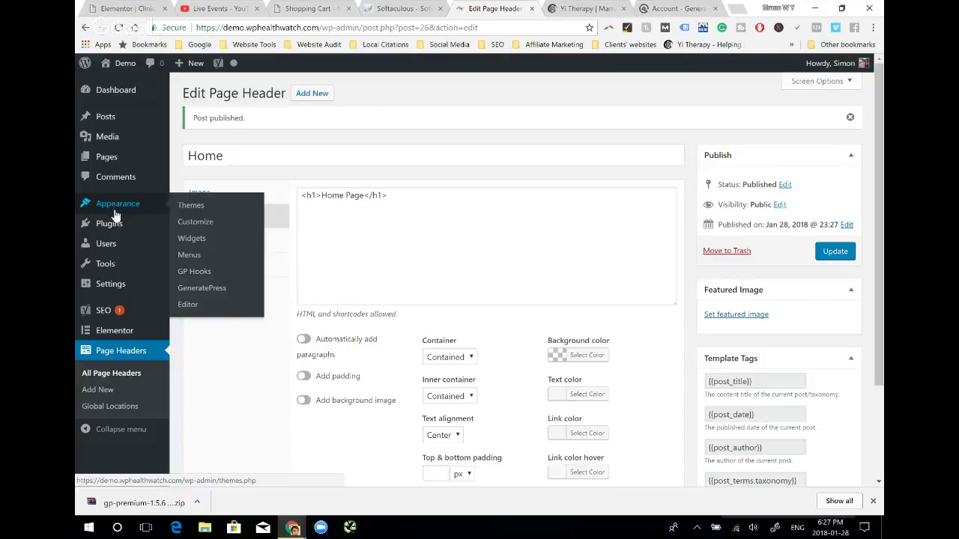
pyautogui.click(122, 158)
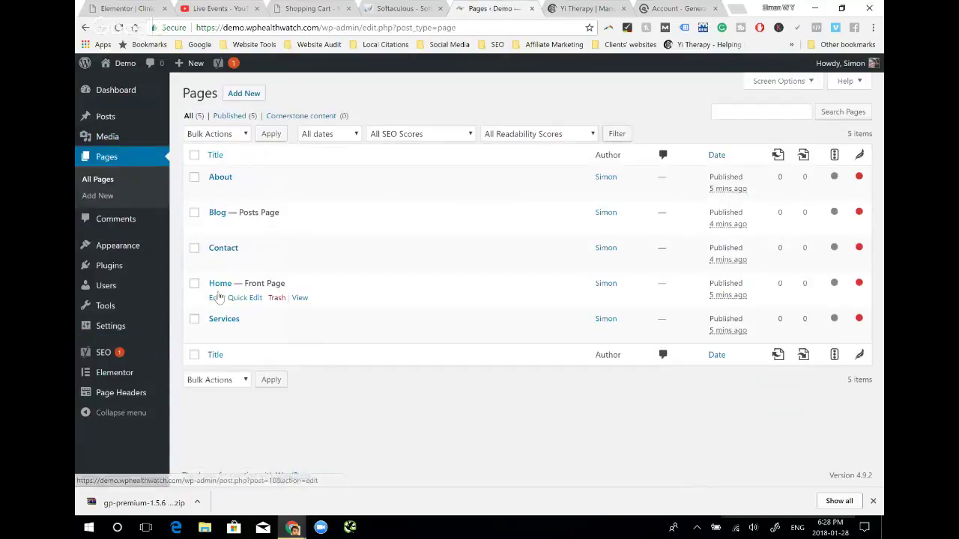
pyautogui.click(215, 297)
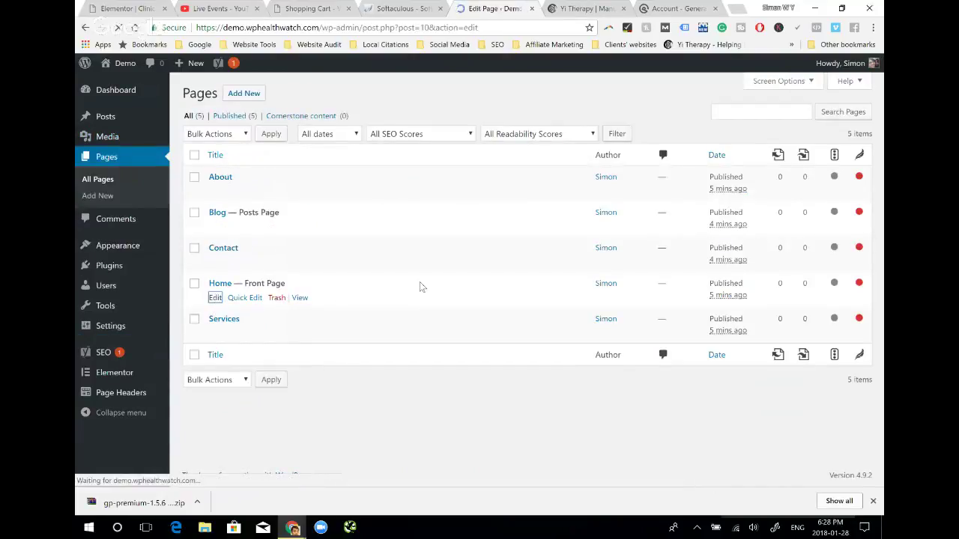
pyautogui.scroll(-7, 421, 287)
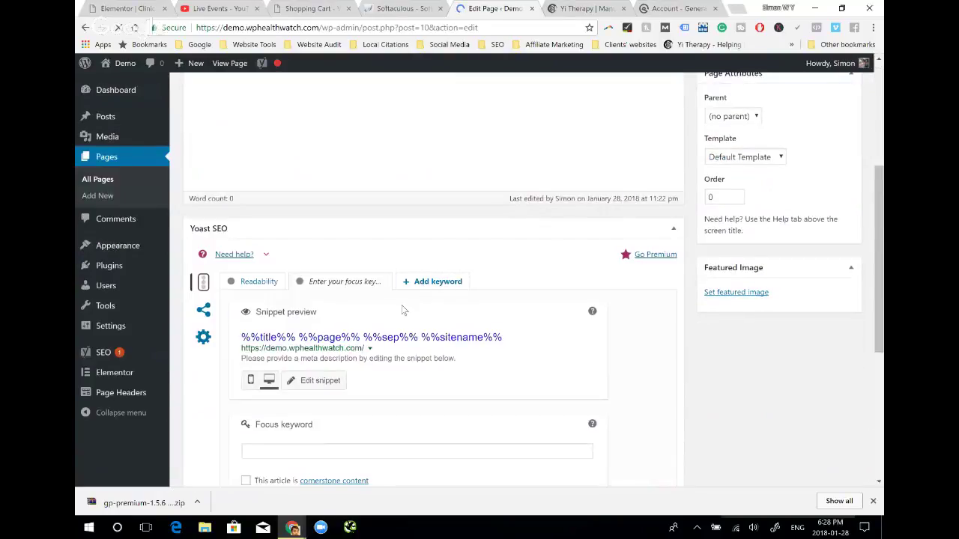
pyautogui.scroll(-1, 364, 332)
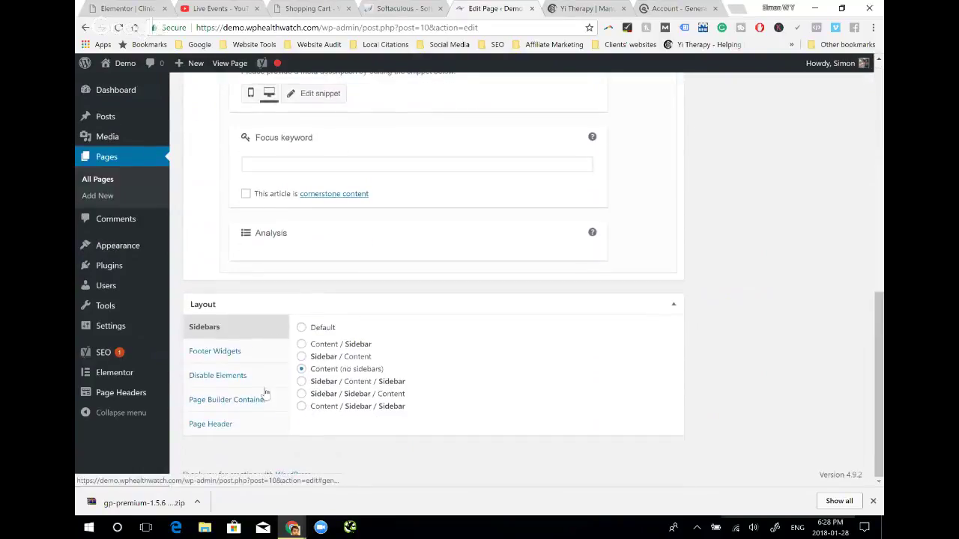
pyautogui.click(260, 433)
pyautogui.click(317, 433)
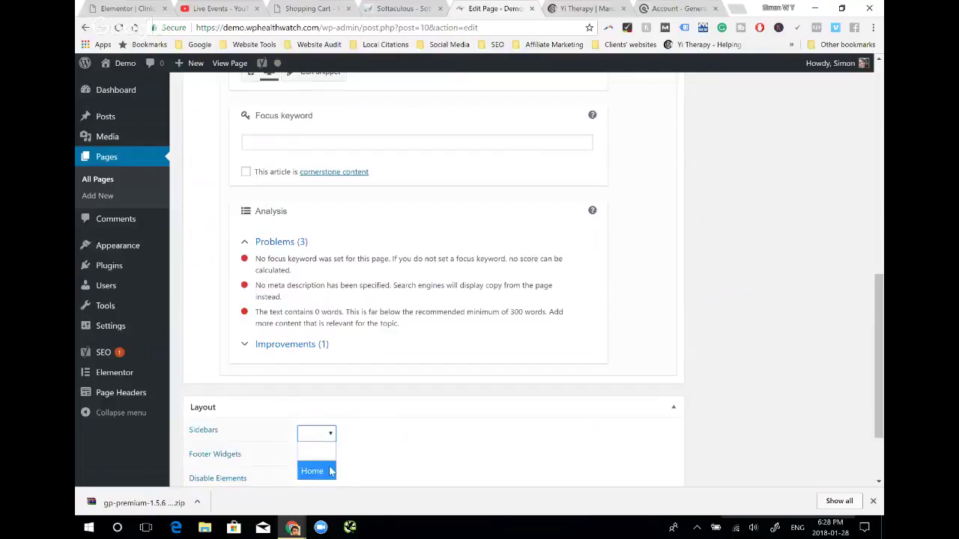
pyautogui.click(314, 470)
# Upload garrett-parker-247217-min as the featured image and update the page.
pyautogui.scroll(2, 787, 300)
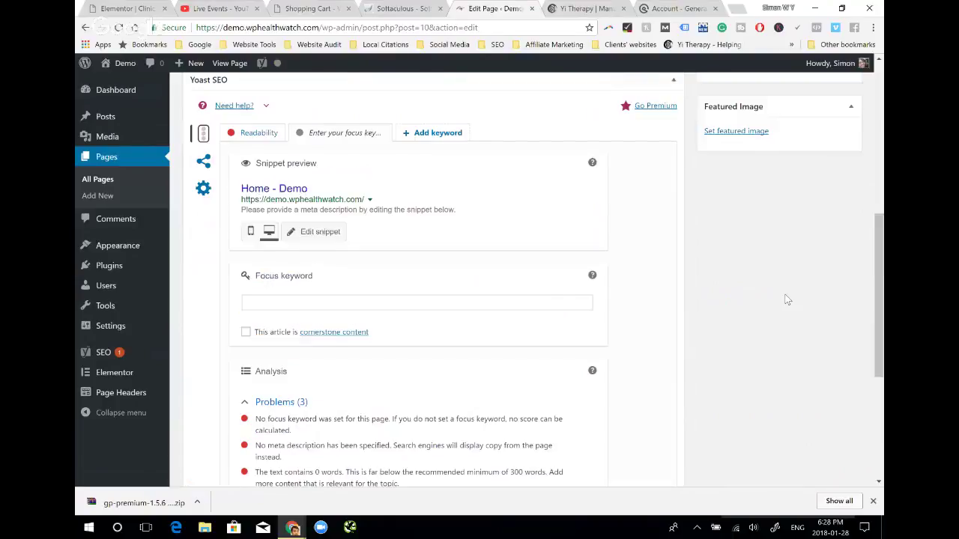
pyautogui.scroll(2, 786, 299)
pyautogui.click(750, 207)
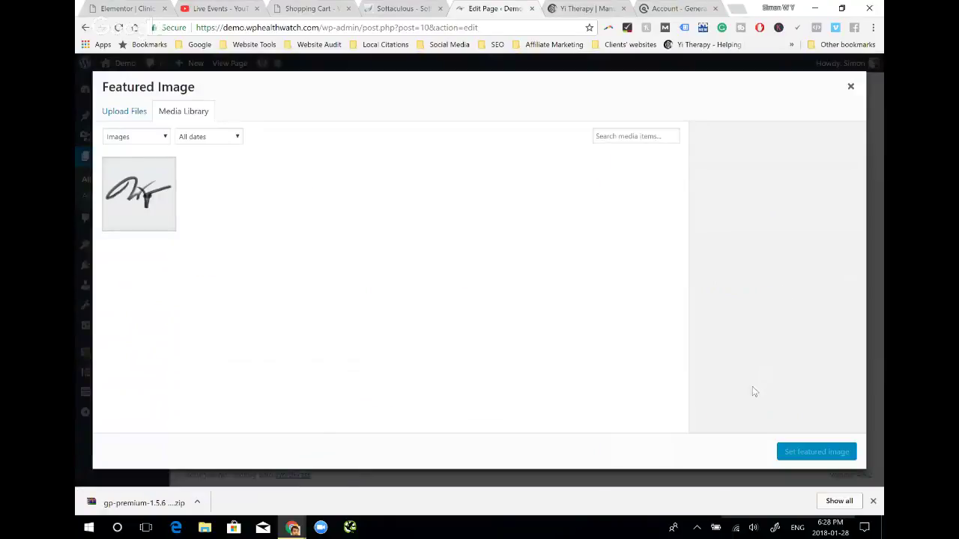
pyautogui.click(112, 114)
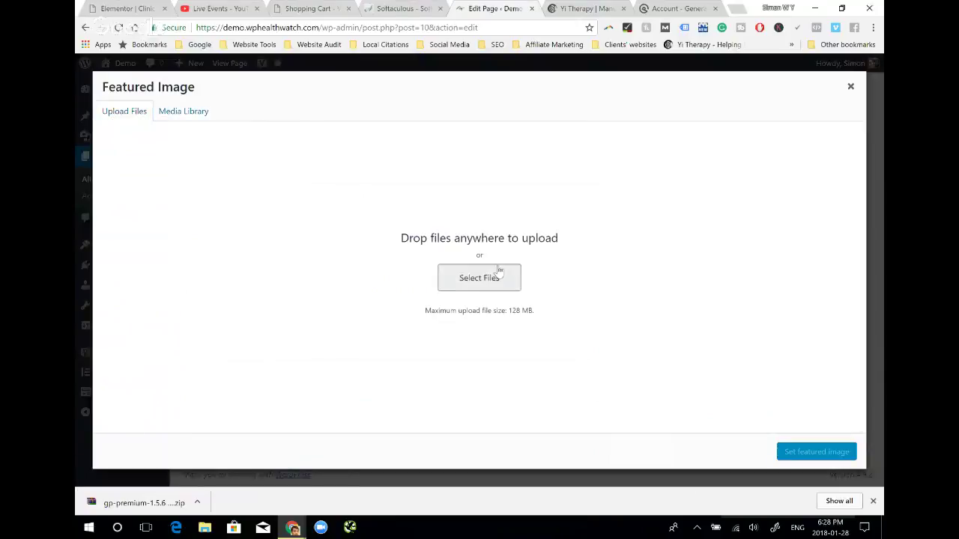
pyautogui.click(498, 271)
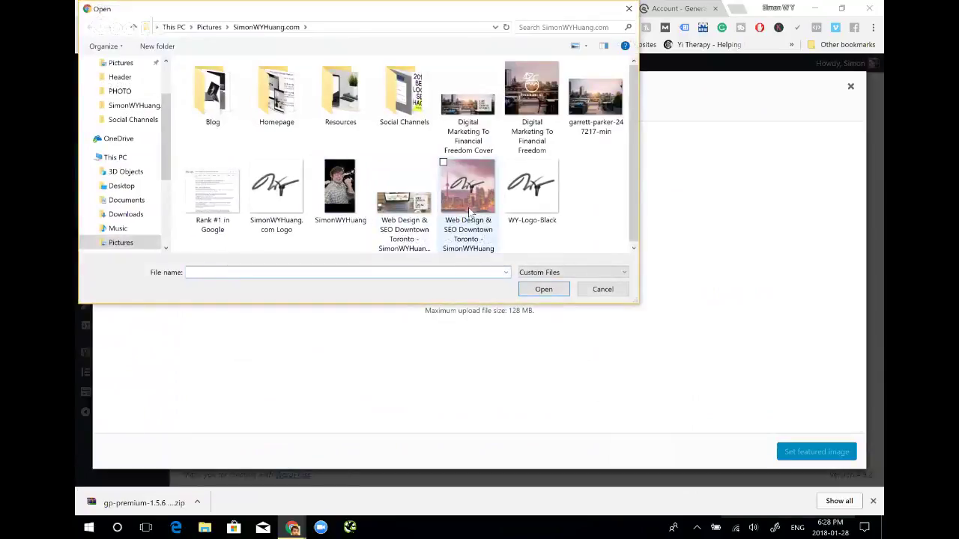
pyautogui.doubleClick(596, 97)
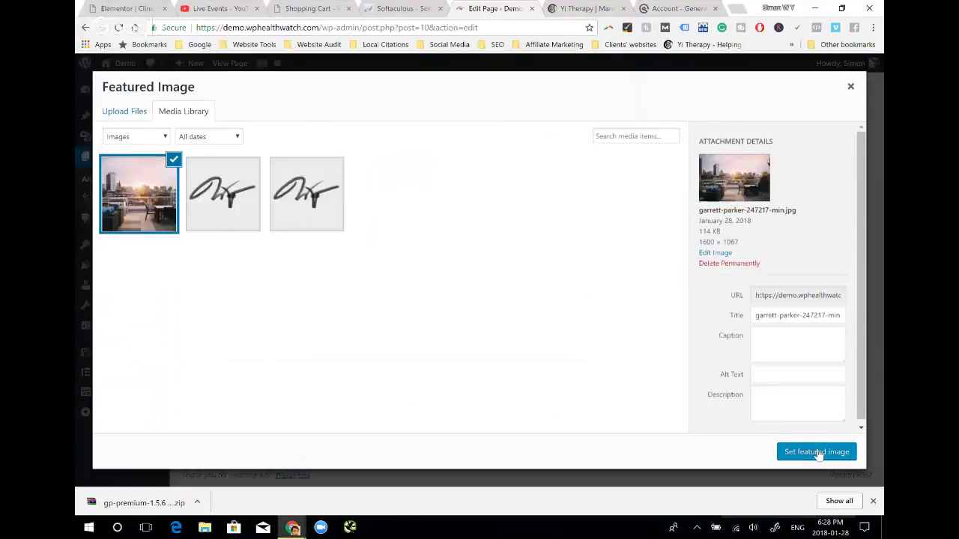
pyautogui.click(817, 452)
pyautogui.scroll(5, 833, 302)
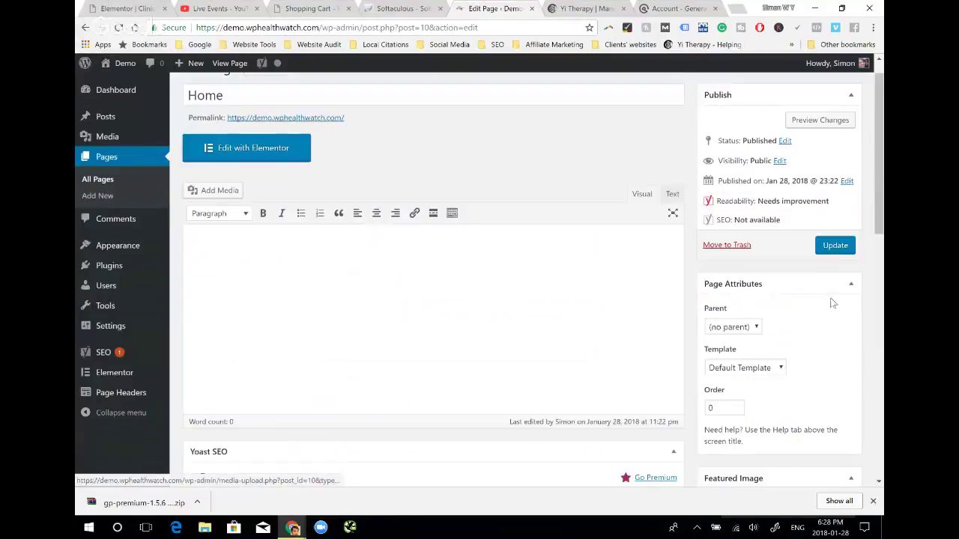
pyautogui.click(836, 245)
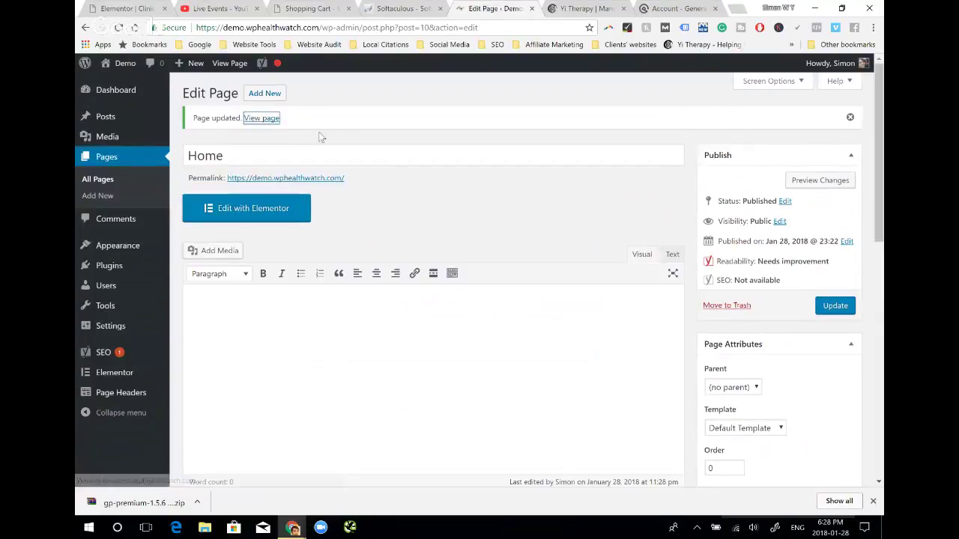
# Check the live Home page, then go to the list of page headers.
pyautogui.click(255, 117)
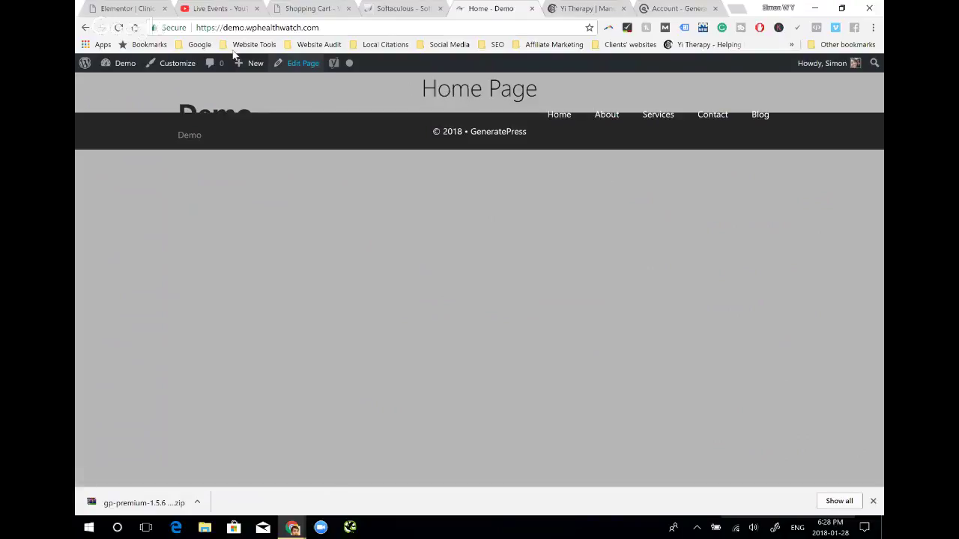
pyautogui.click(93, 33)
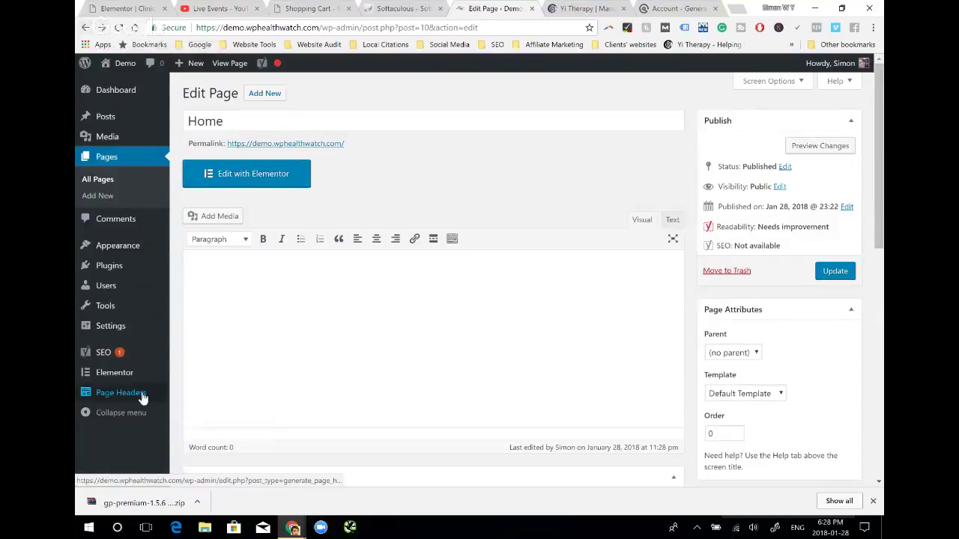
pyautogui.click(142, 398)
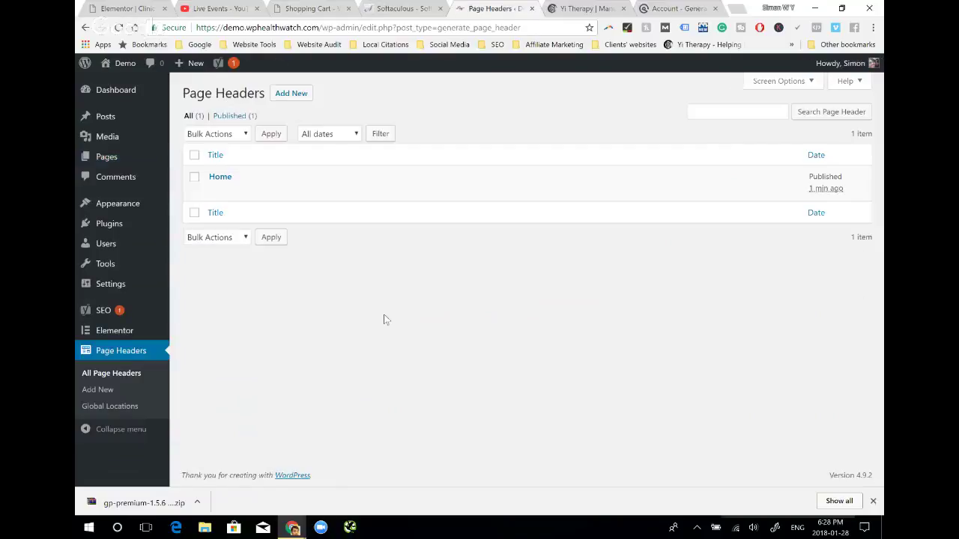
# Open the Home page header and set both container and inner container to full width.
pyautogui.click(213, 178)
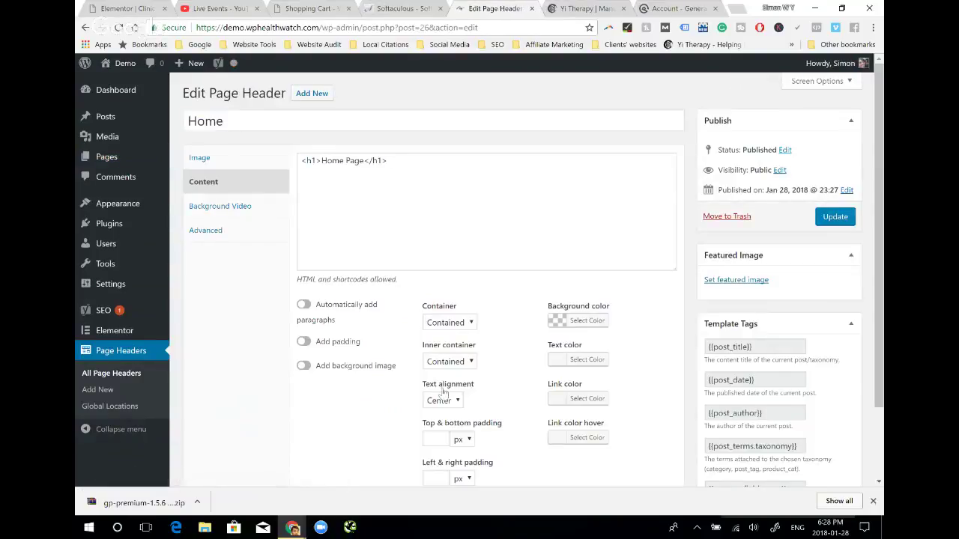
pyautogui.click(448, 322)
pyautogui.click(449, 357)
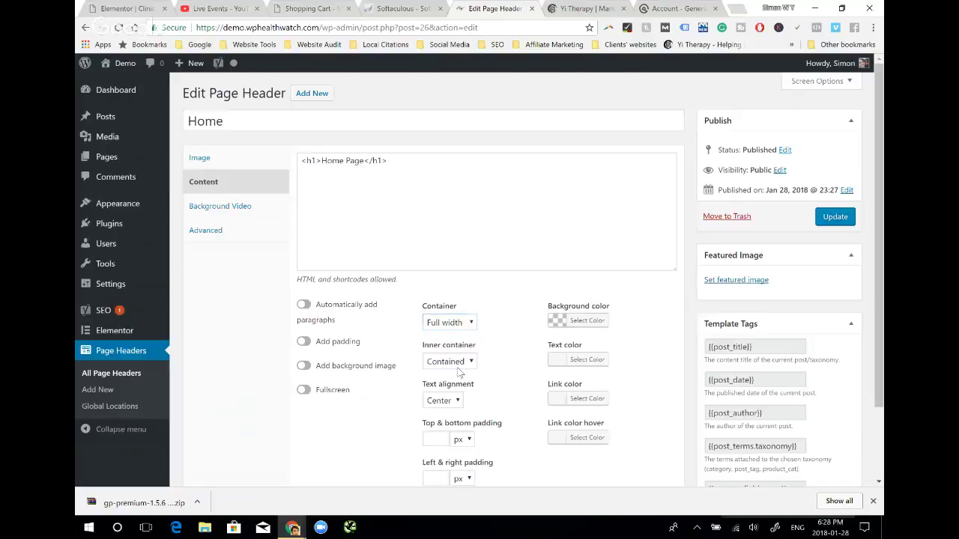
pyautogui.click(454, 362)
pyautogui.click(443, 398)
# Enable auto paragraphs, padding, background image, parallax and fullscreen, update, and view the site.
pyautogui.click(347, 318)
pyautogui.click(341, 347)
pyautogui.click(343, 366)
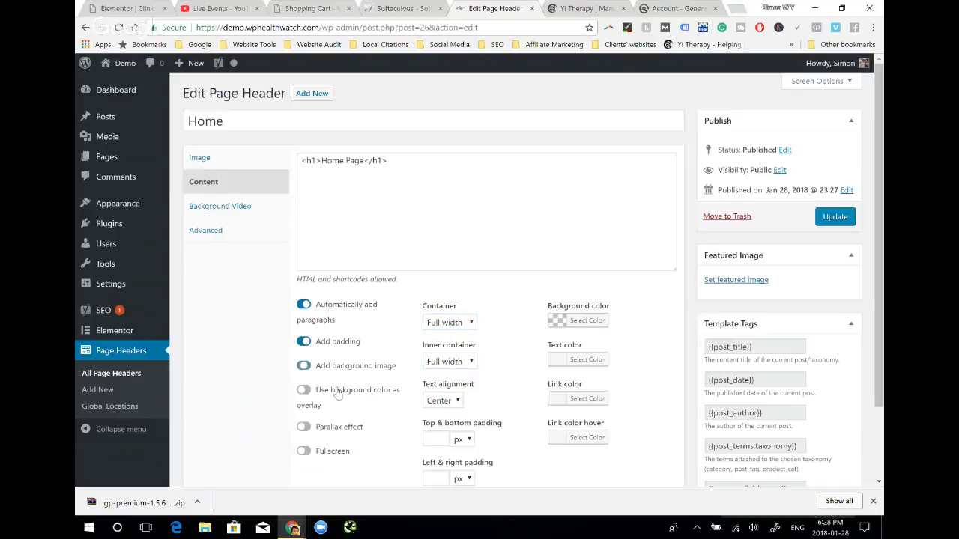
pyautogui.click(354, 433)
pyautogui.scroll(-2, 387, 437)
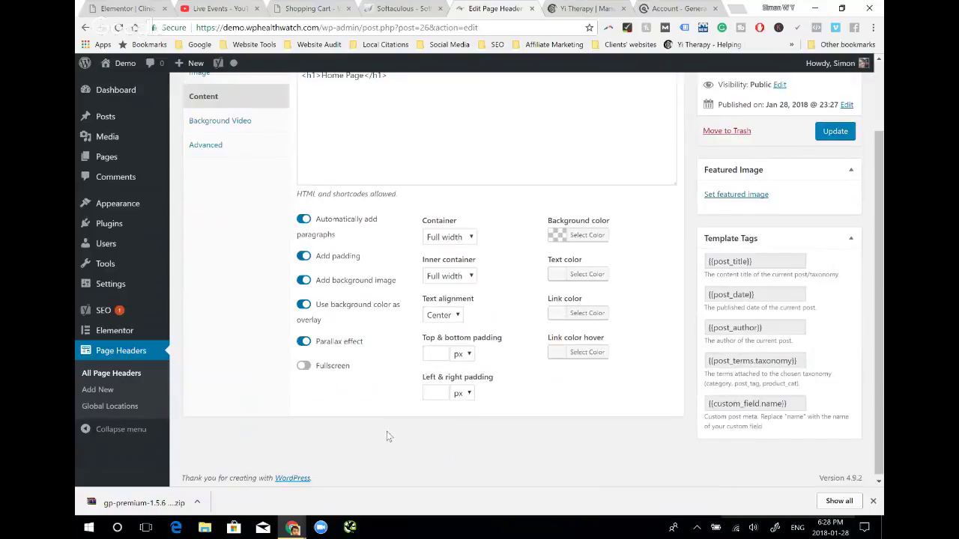
pyautogui.click(330, 363)
pyautogui.click(844, 134)
pyautogui.moveTo(139, 69)
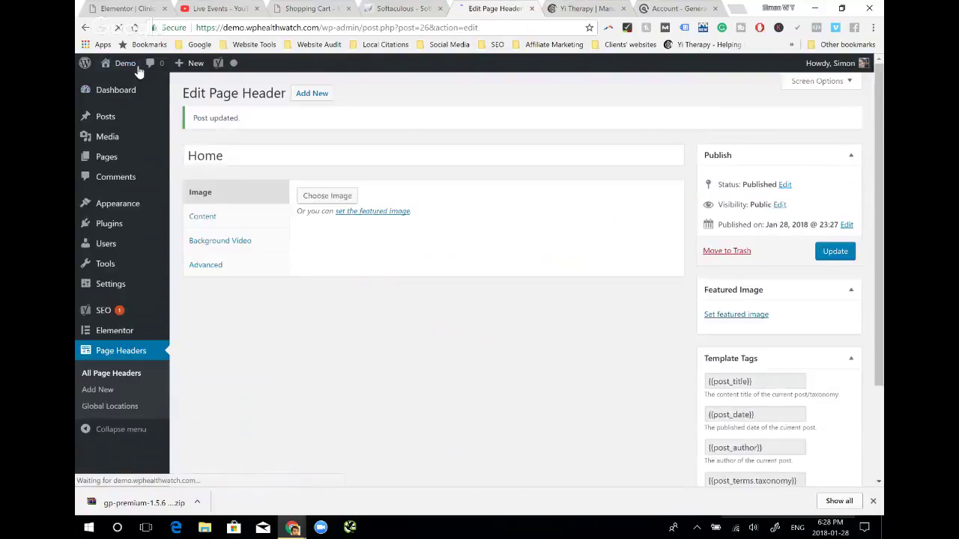
pyautogui.click(128, 65)
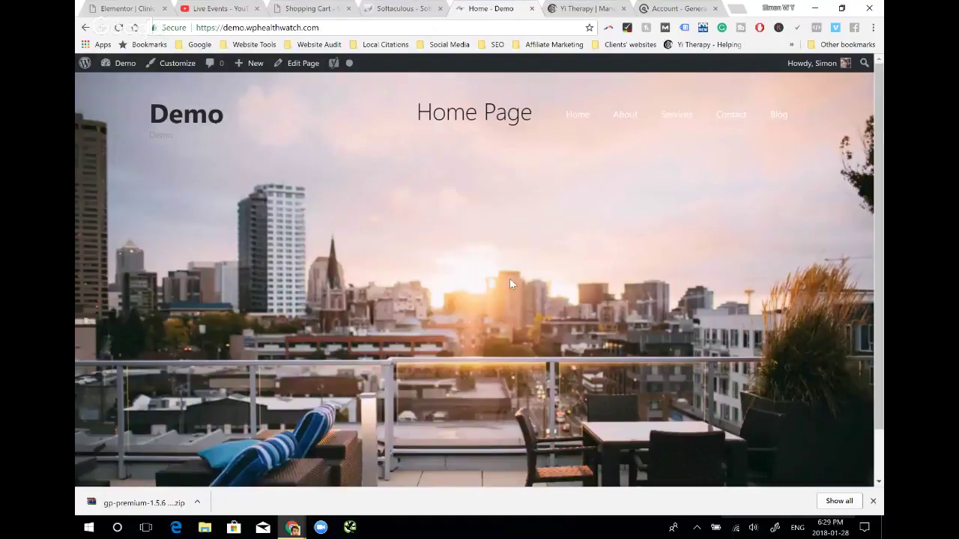
pyautogui.scroll(-1, 510, 281)
pyautogui.scroll(1, 511, 280)
pyautogui.click(86, 28)
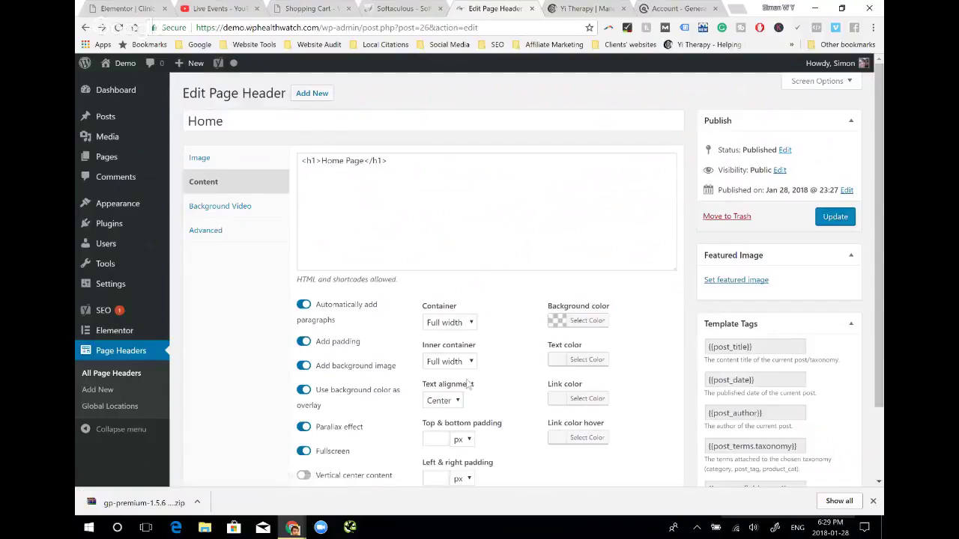
# Turn on vertical centring for the Home header content, save, and visit the site.
pyautogui.scroll(-1, 475, 404)
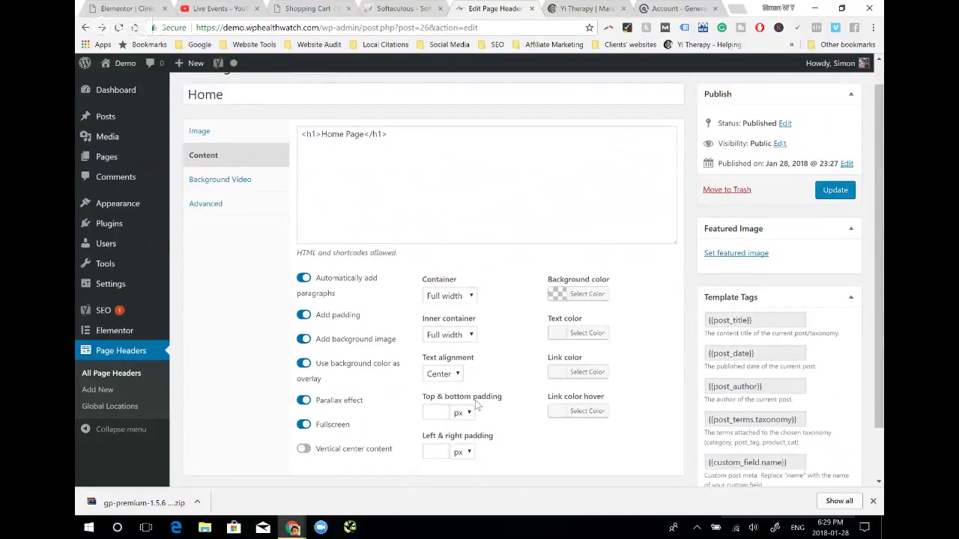
pyautogui.scroll(-2, 475, 405)
pyautogui.click(352, 391)
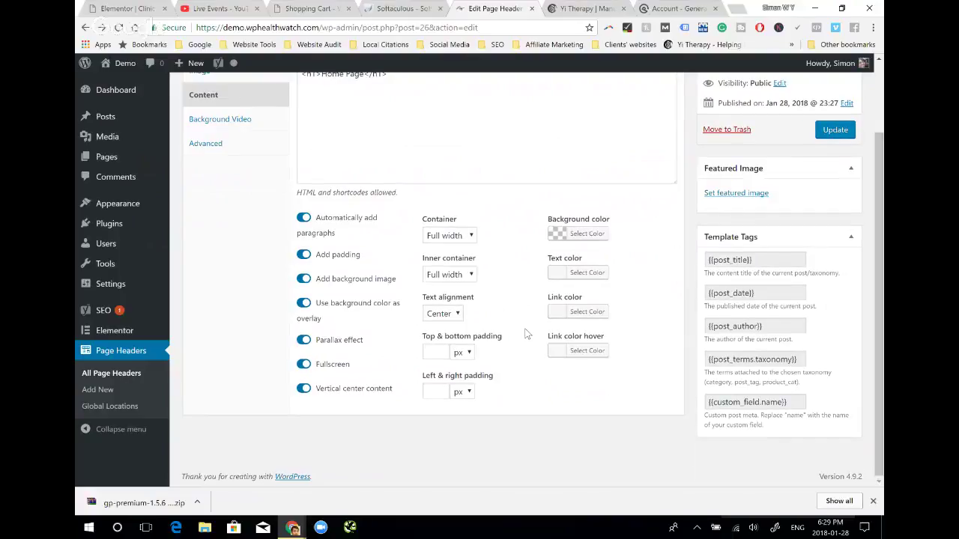
pyautogui.scroll(3, 527, 334)
pyautogui.hotkey('ctrl', 's')
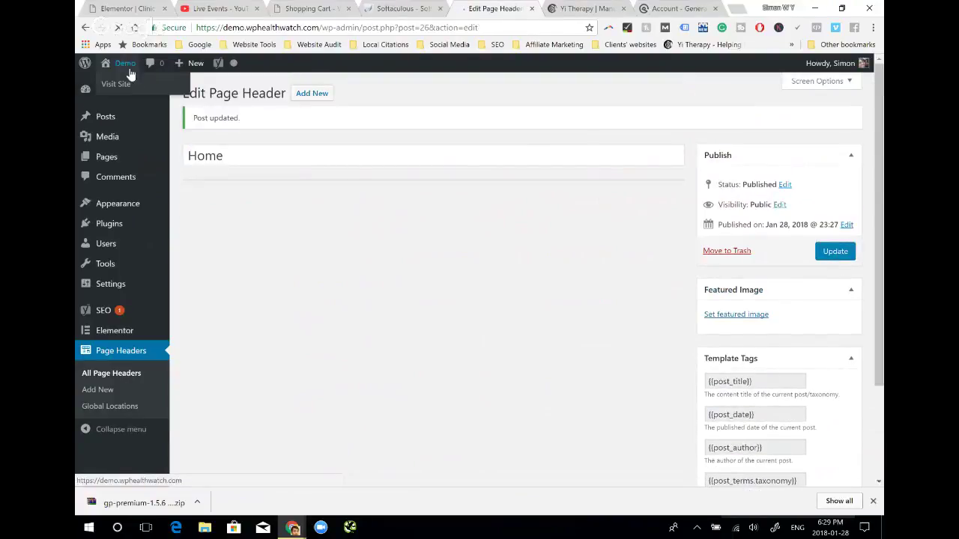
pyautogui.click(130, 74)
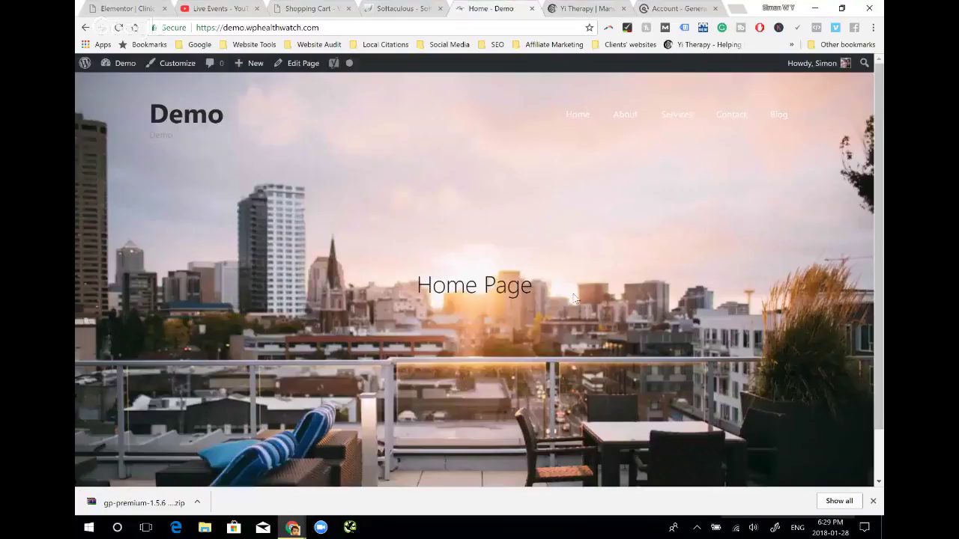
# Scroll the front page to check the centred header, then edit the Home page.
pyautogui.scroll(-1, 458, 282)
pyautogui.scroll(1, 458, 285)
pyautogui.scroll(-1, 460, 291)
pyautogui.scroll(1, 460, 292)
pyautogui.scroll(-1, 478, 340)
pyautogui.scroll(1, 481, 344)
pyautogui.click(307, 69)
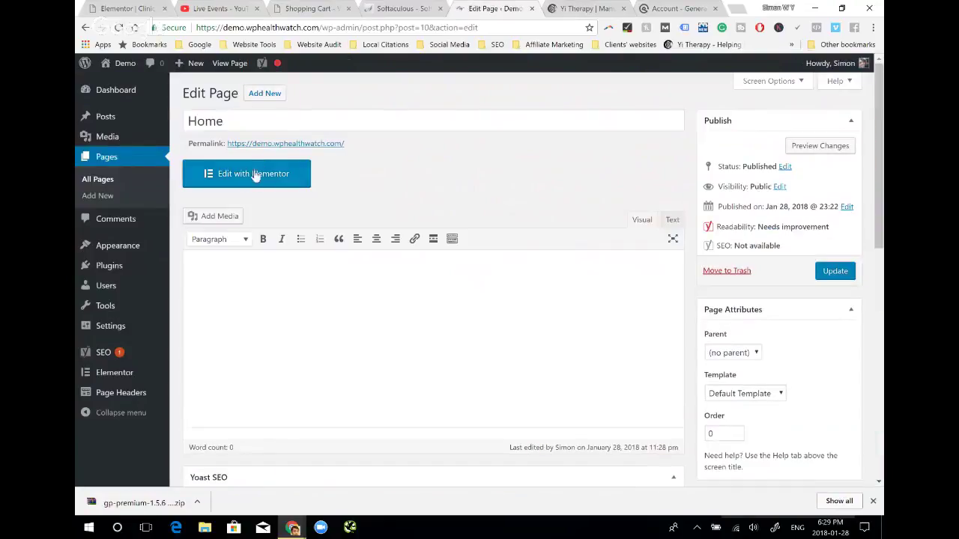
# Open the Home page in Elementor and add a one-column section below the header.
pyautogui.click(253, 180)
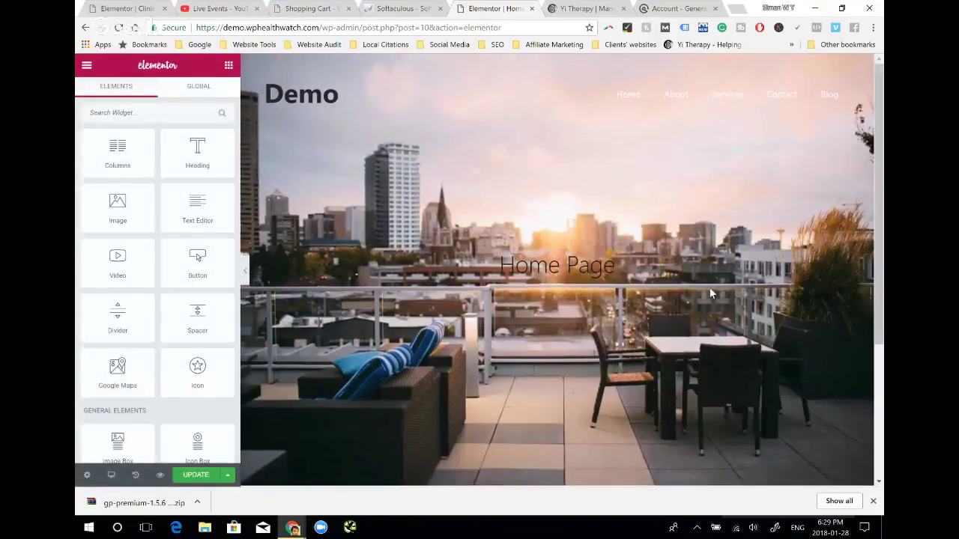
pyautogui.scroll(-3, 712, 294)
pyautogui.scroll(3, 705, 314)
pyautogui.scroll(-3, 720, 315)
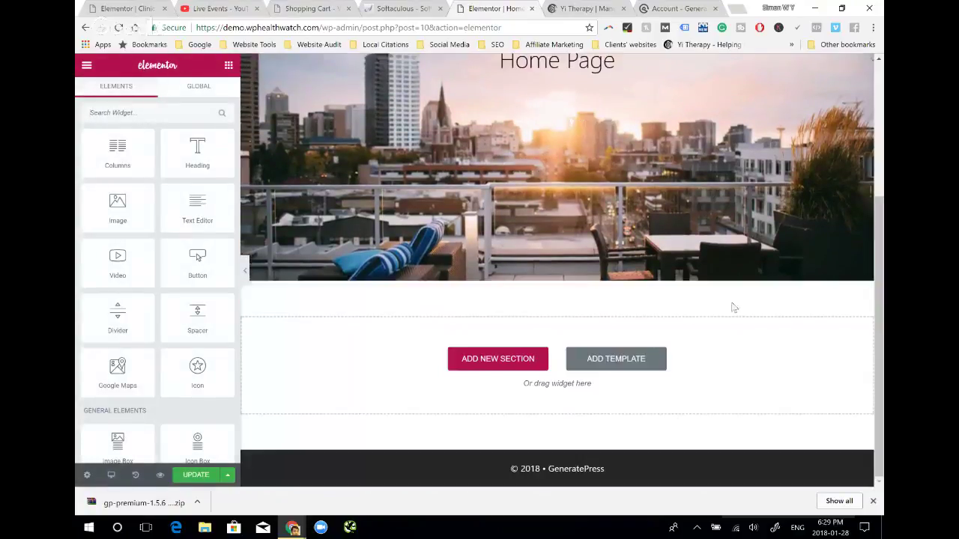
pyautogui.scroll(3, 561, 345)
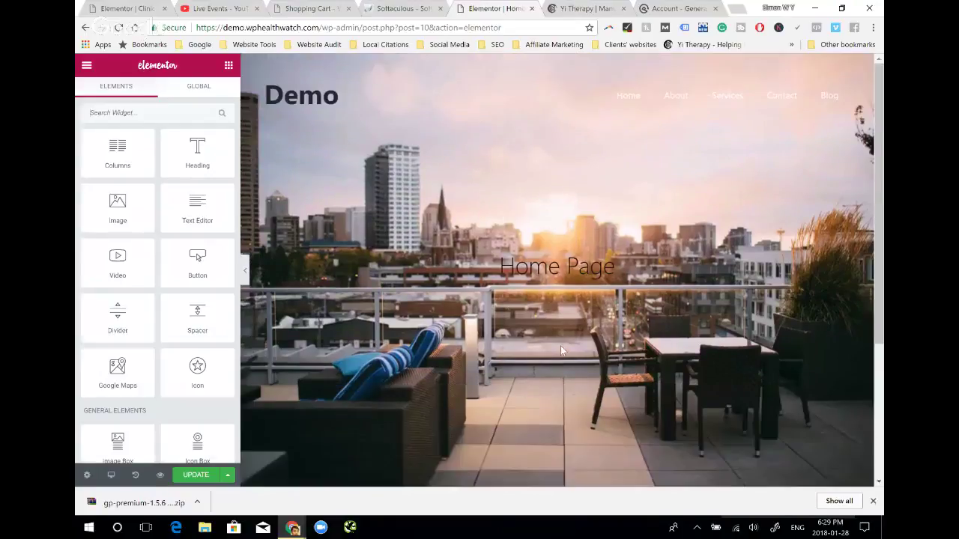
pyautogui.scroll(-3, 560, 346)
pyautogui.click(497, 359)
pyautogui.click(398, 391)
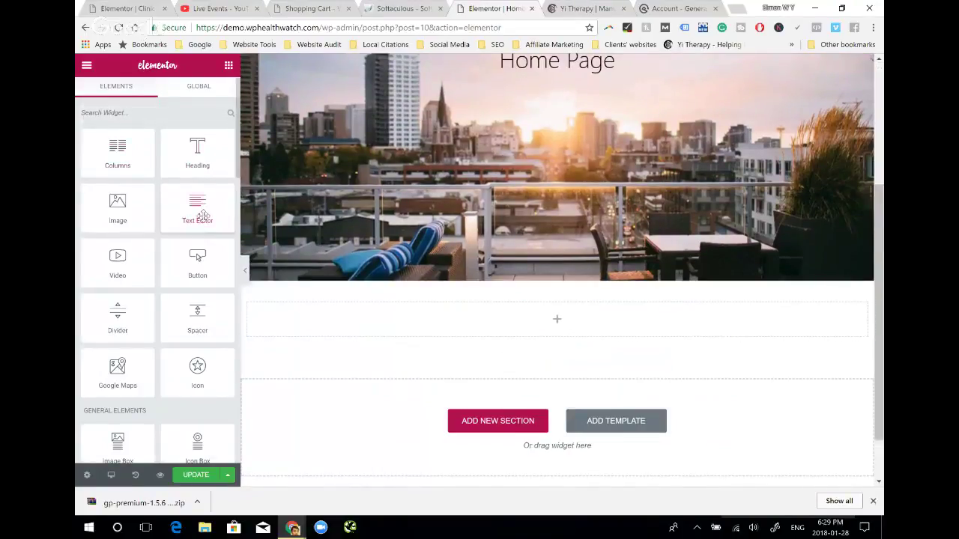
# Add a text block reading 'sdfasd' and an image widget showing the signature logo.
pyautogui.moveTo(197, 212); pyautogui.dragTo(577, 318)
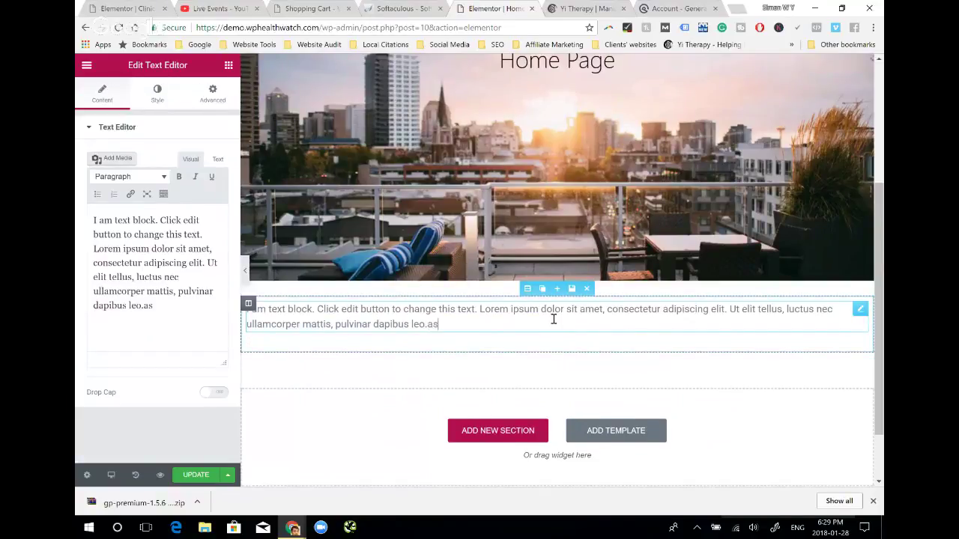
pyautogui.write('sdfasd')
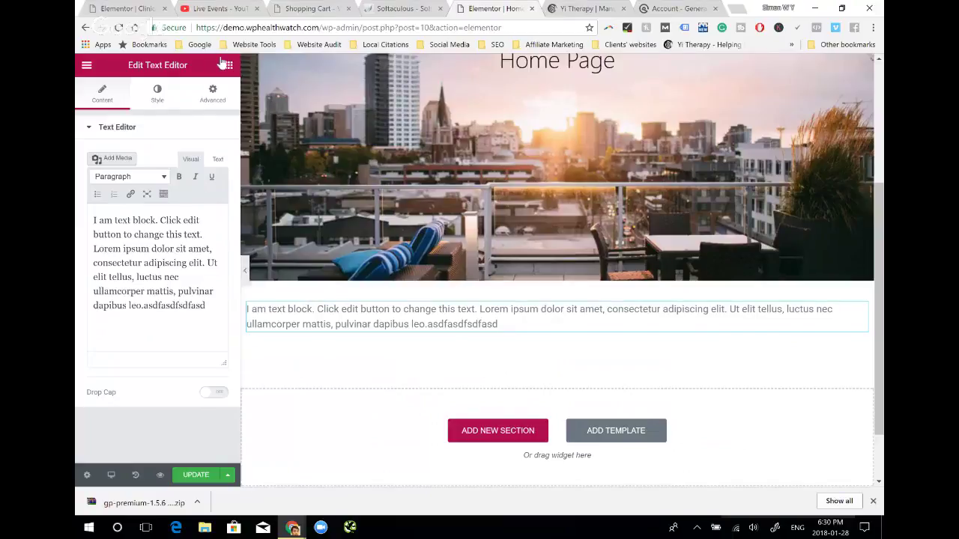
pyautogui.click(227, 65)
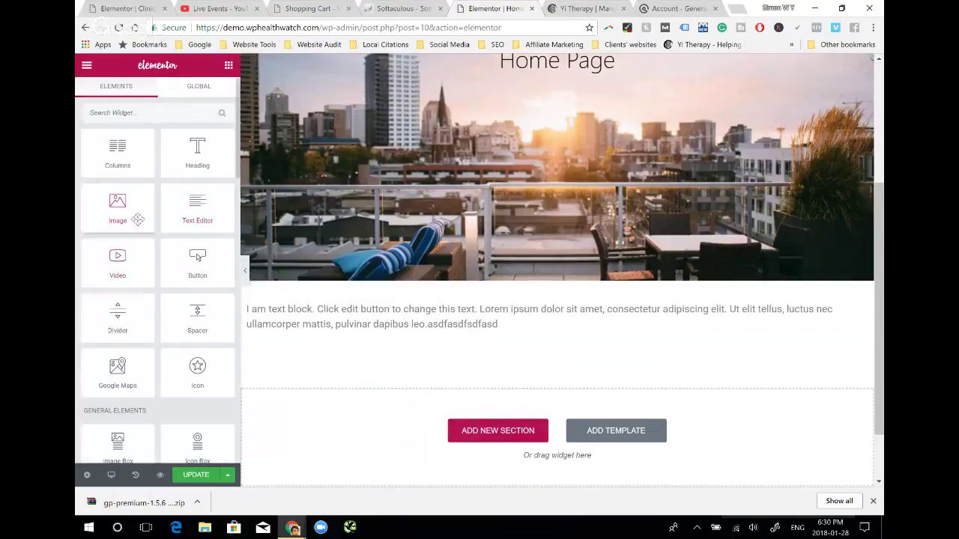
pyautogui.moveTo(138, 219); pyautogui.dragTo(459, 327)
pyautogui.click(177, 198)
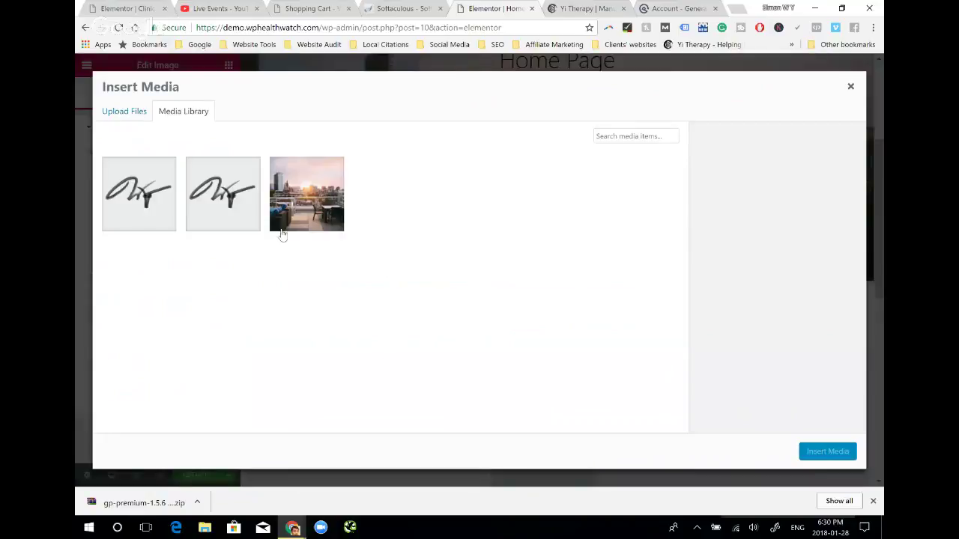
pyautogui.click(227, 193)
pyautogui.click(827, 452)
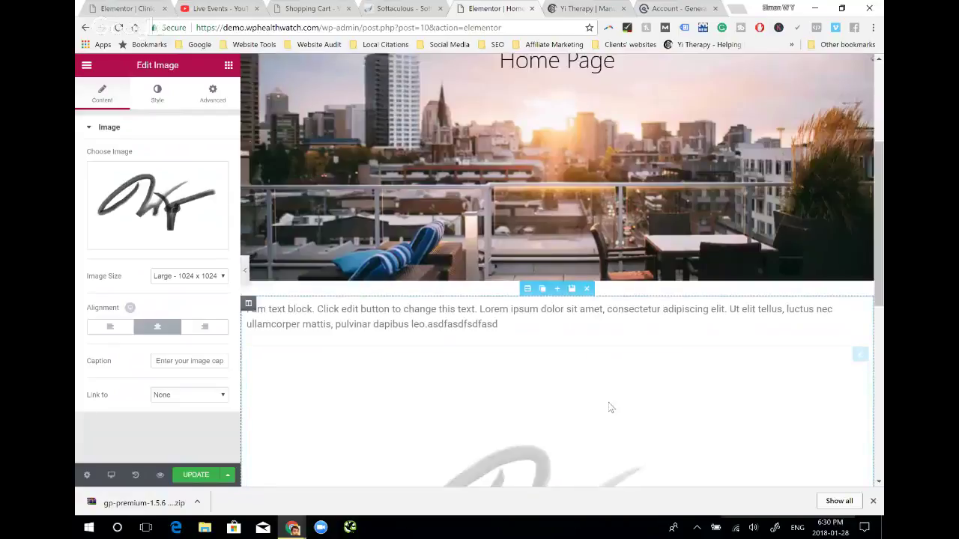
pyautogui.scroll(-5, 615, 360)
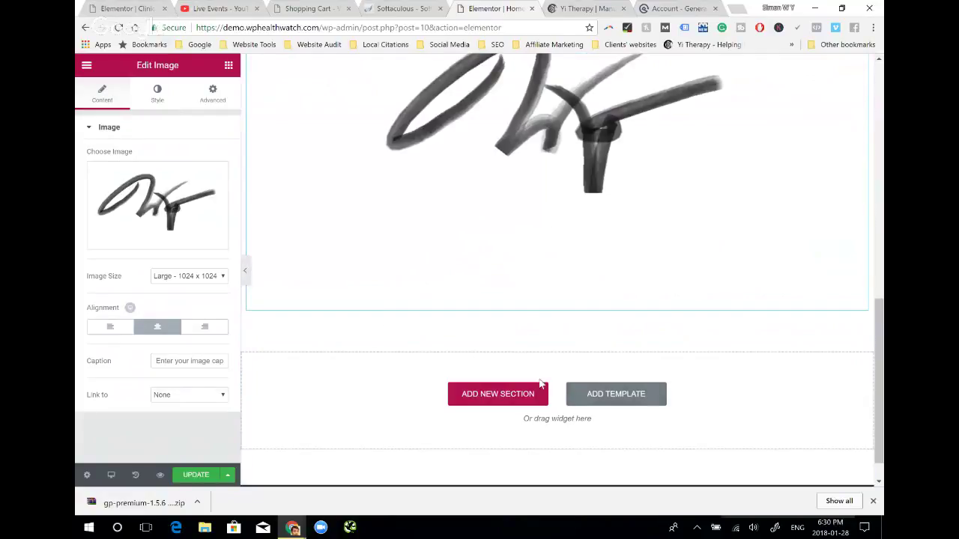
pyautogui.click(226, 66)
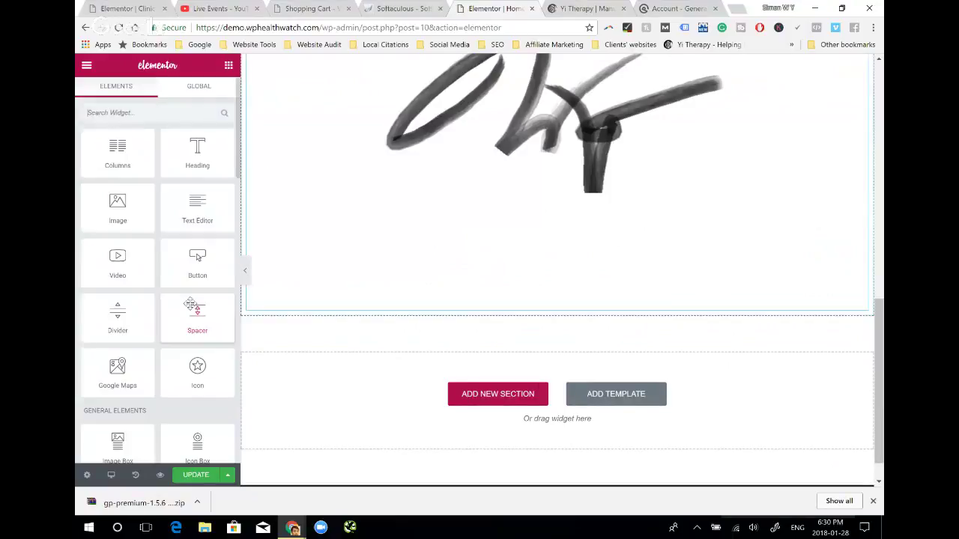
# Add a video widget with its YouTube link, then a divider below it.
pyautogui.moveTo(153, 277); pyautogui.dragTo(507, 301)
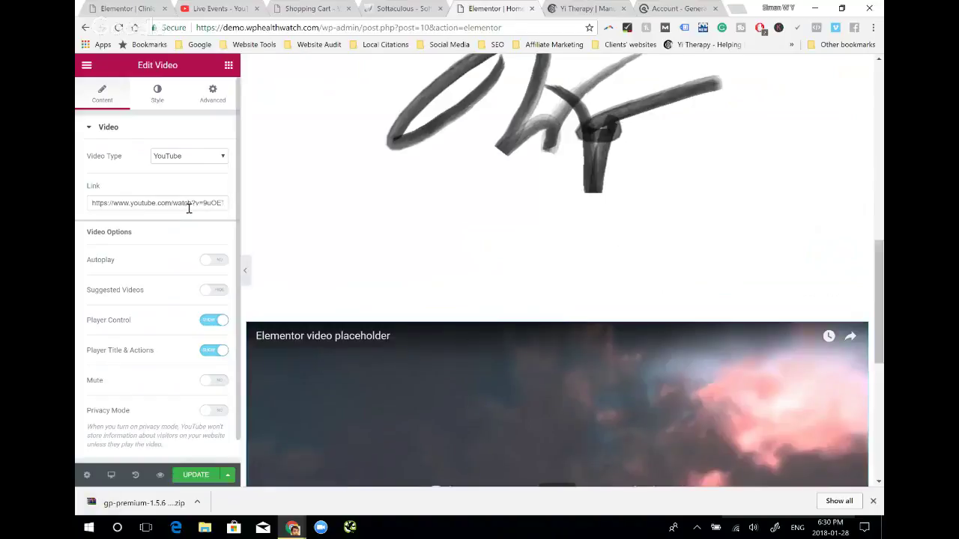
pyautogui.scroll(-4, 412, 329)
pyautogui.scroll(3, 411, 335)
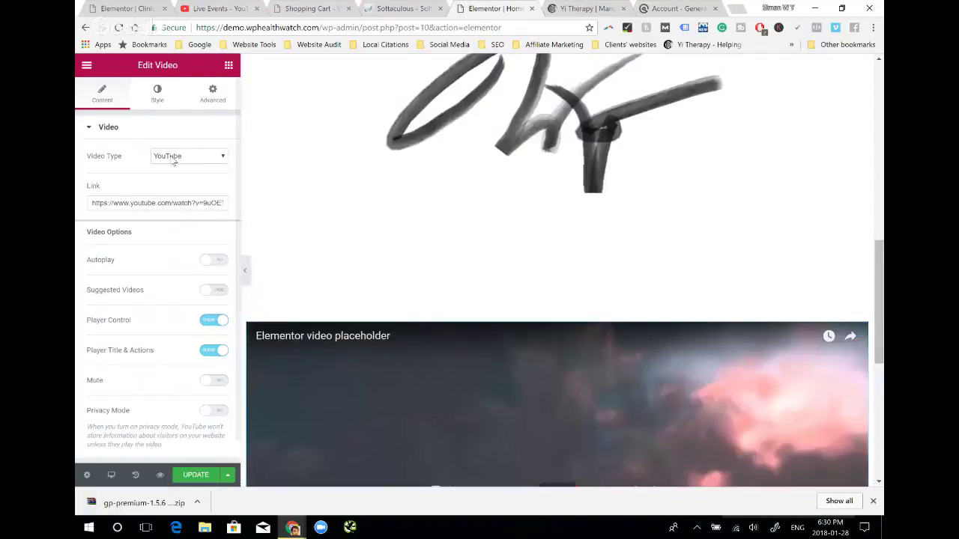
pyautogui.click(156, 204)
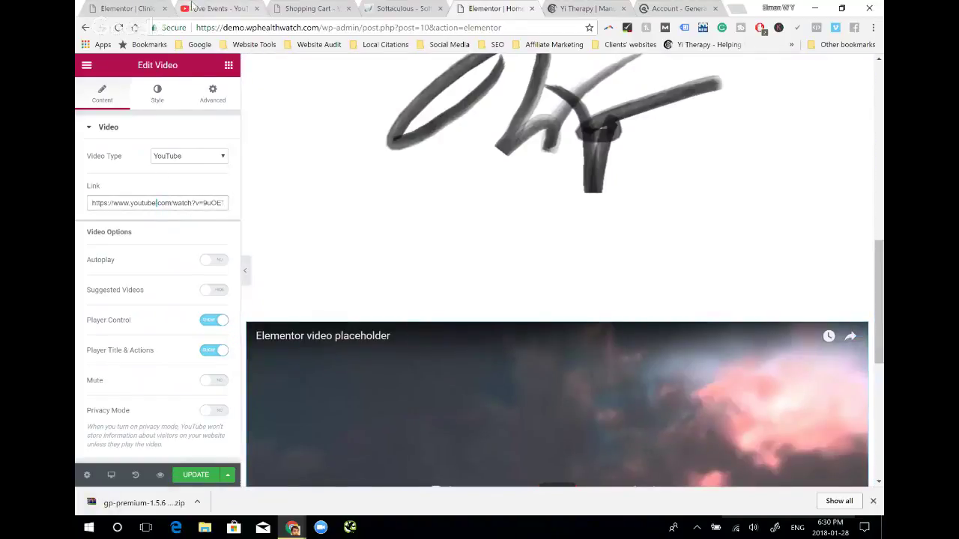
pyautogui.scroll(1, 359, 289)
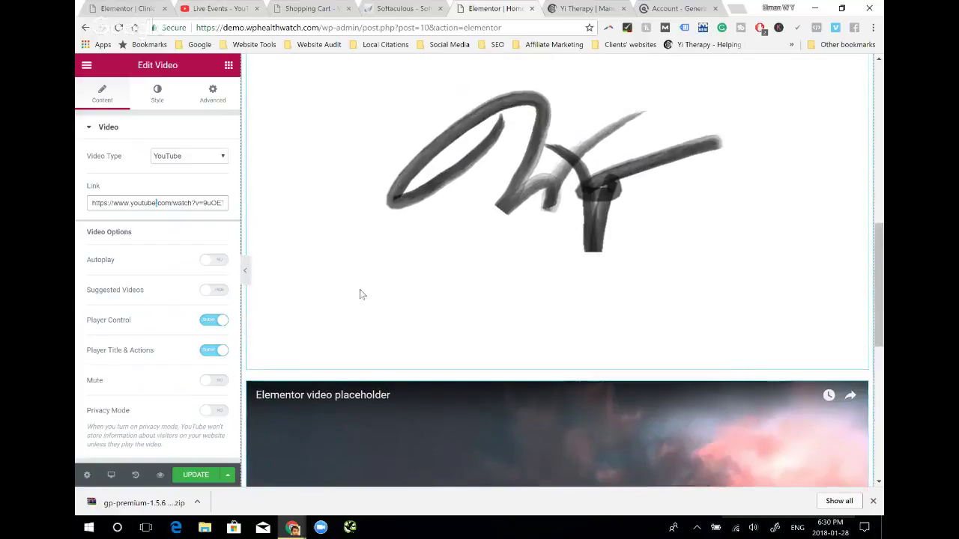
pyautogui.scroll(-5, 359, 289)
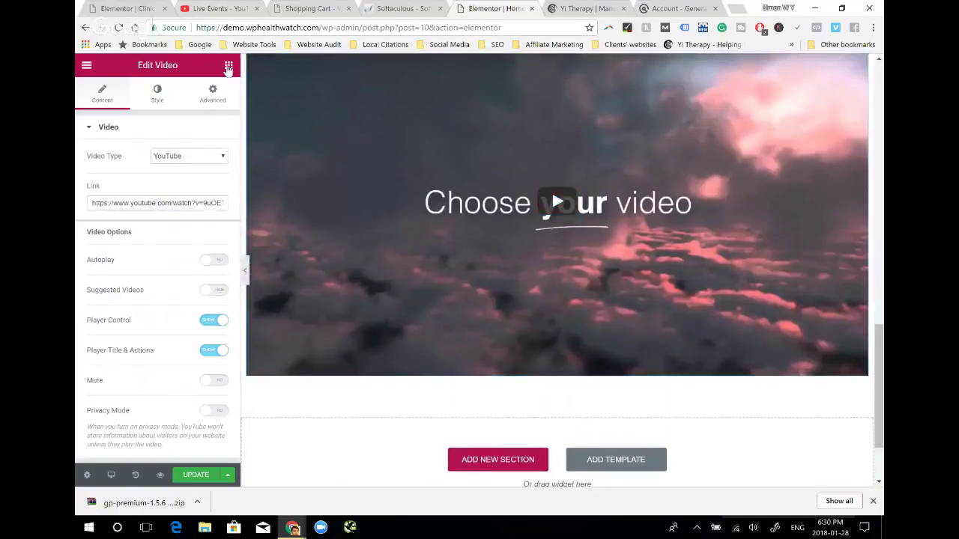
pyautogui.click(229, 65)
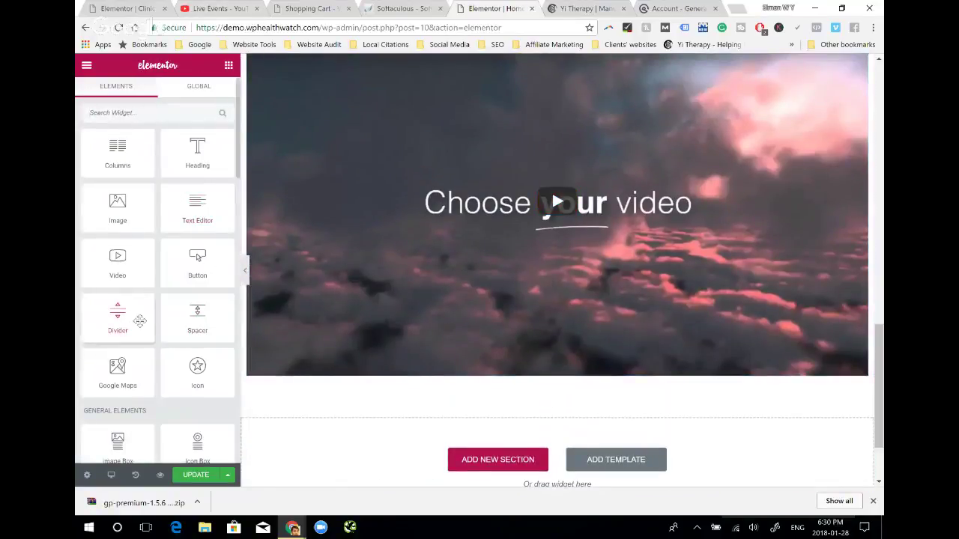
pyautogui.moveTo(135, 314); pyautogui.dragTo(420, 338)
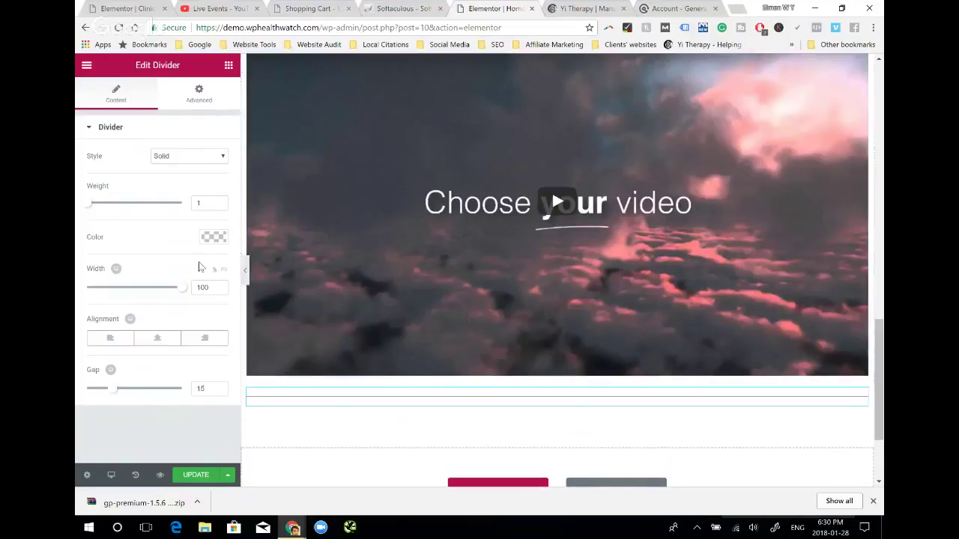
# Add a Google map with its address below the divider, then an accordion beneath it.
pyautogui.click(229, 65)
pyautogui.moveTo(120, 375); pyautogui.dragTo(383, 400)
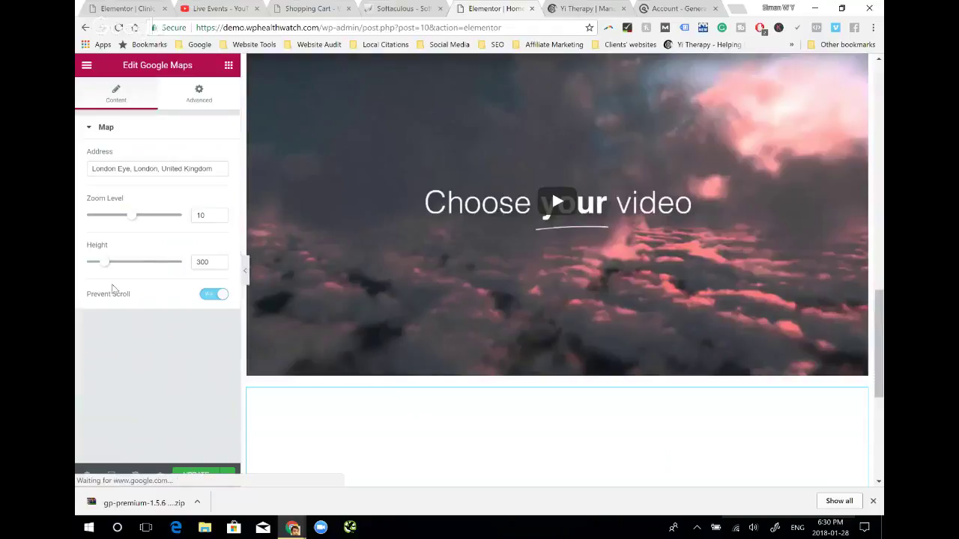
pyautogui.click(162, 169)
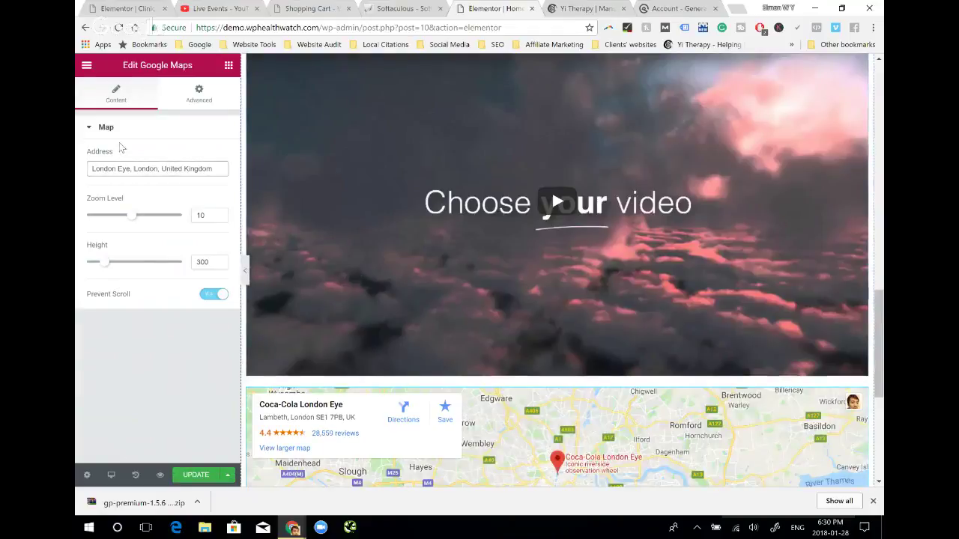
pyautogui.scroll(-3, 674, 293)
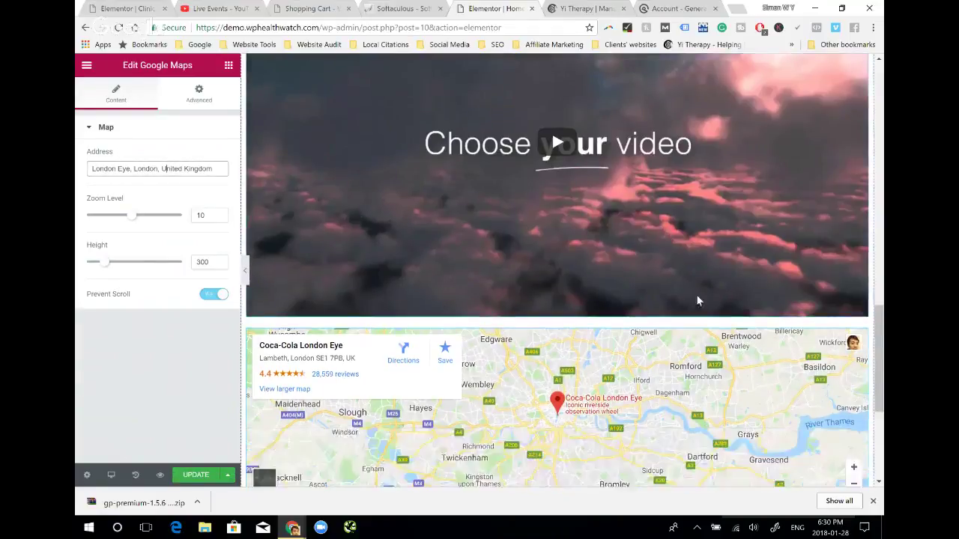
pyautogui.click(228, 65)
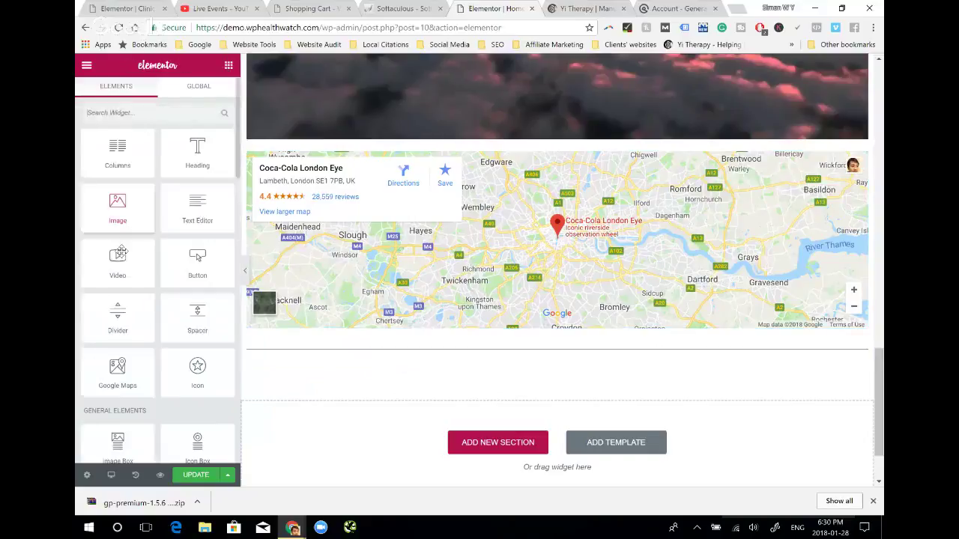
pyautogui.scroll(-8, 107, 336)
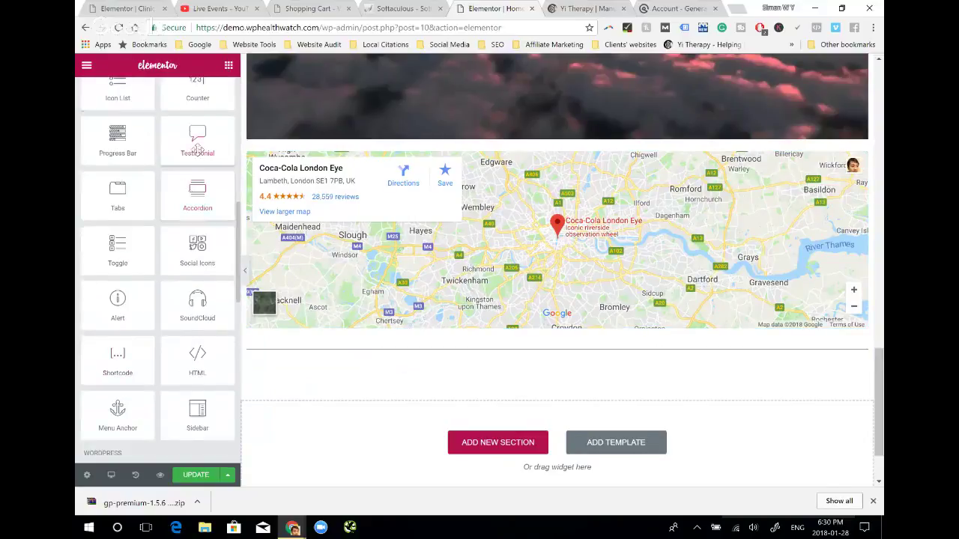
pyautogui.moveTo(197, 147); pyautogui.dragTo(454, 370)
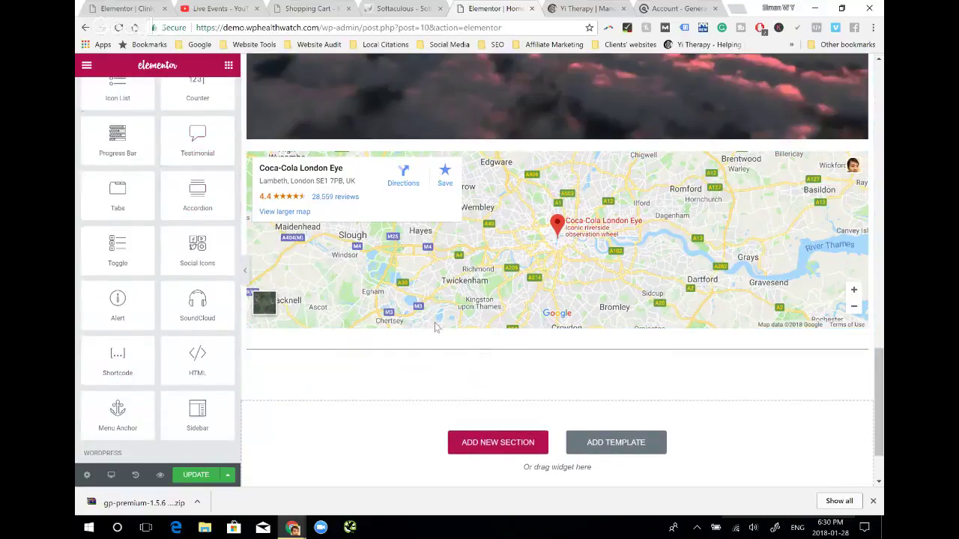
pyautogui.moveTo(174, 187); pyautogui.dragTo(375, 348)
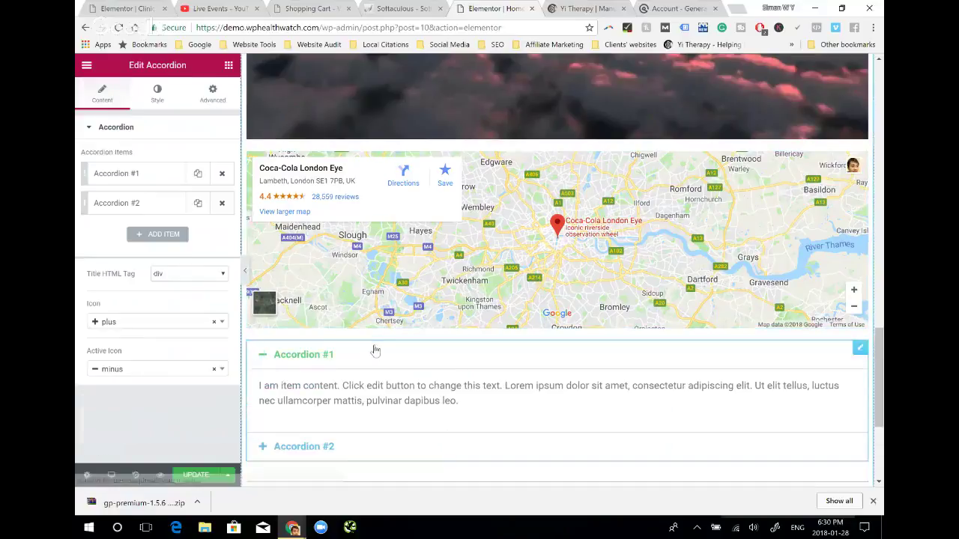
pyautogui.scroll(-3, 515, 304)
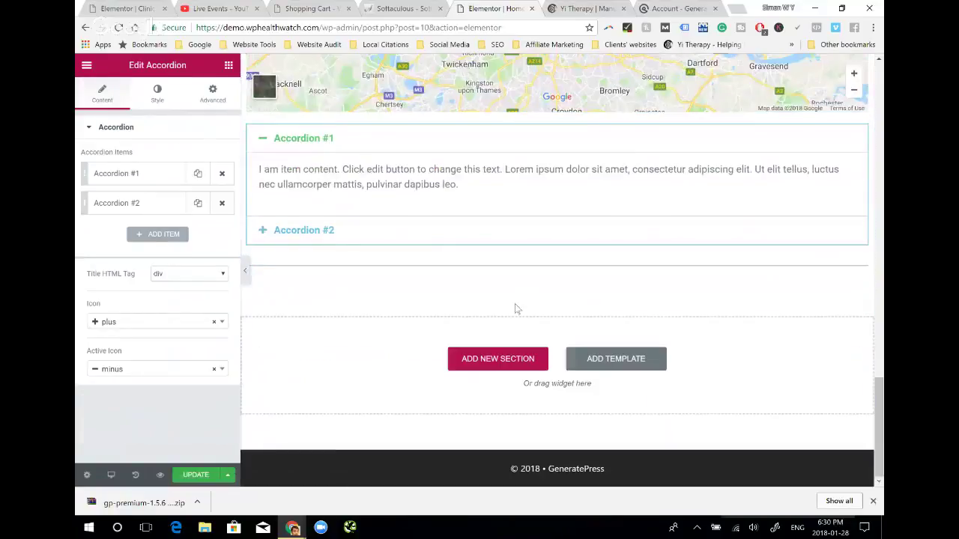
pyautogui.scroll(7, 520, 367)
pyautogui.scroll(6, 522, 373)
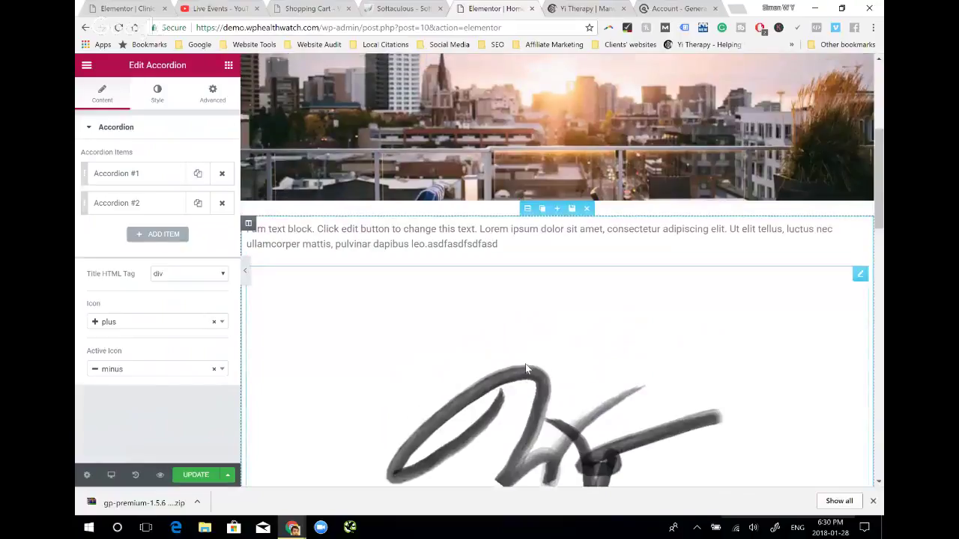
pyautogui.scroll(-3, 525, 367)
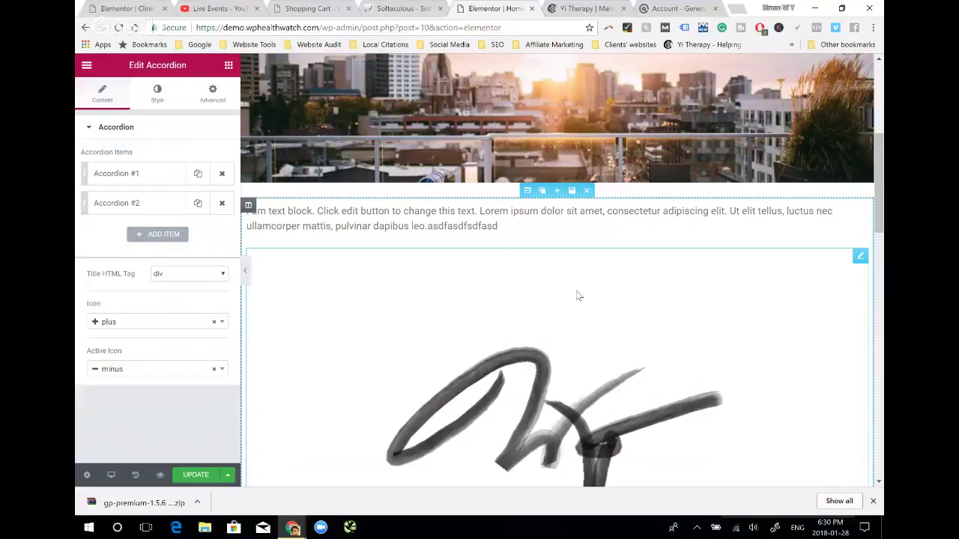
pyautogui.scroll(-4, 577, 296)
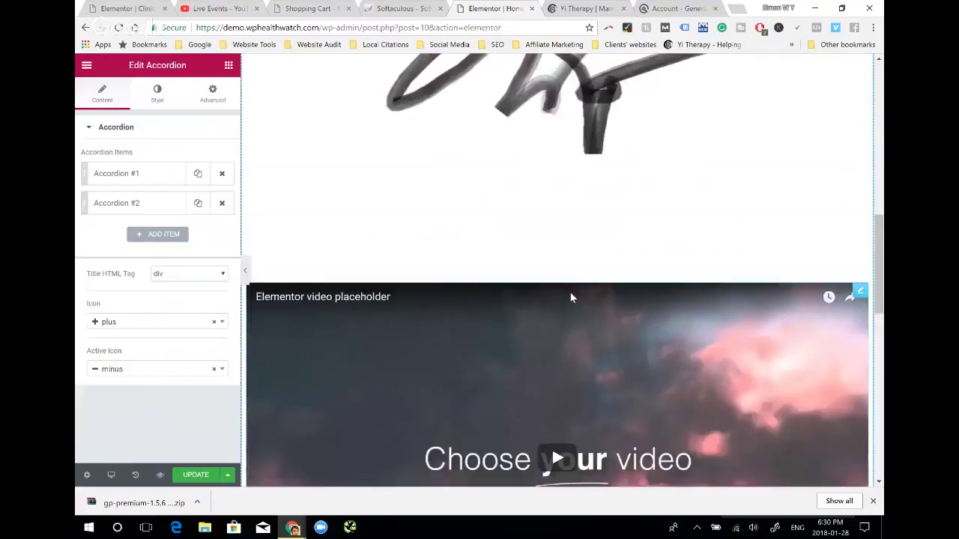
pyautogui.scroll(-3, 570, 298)
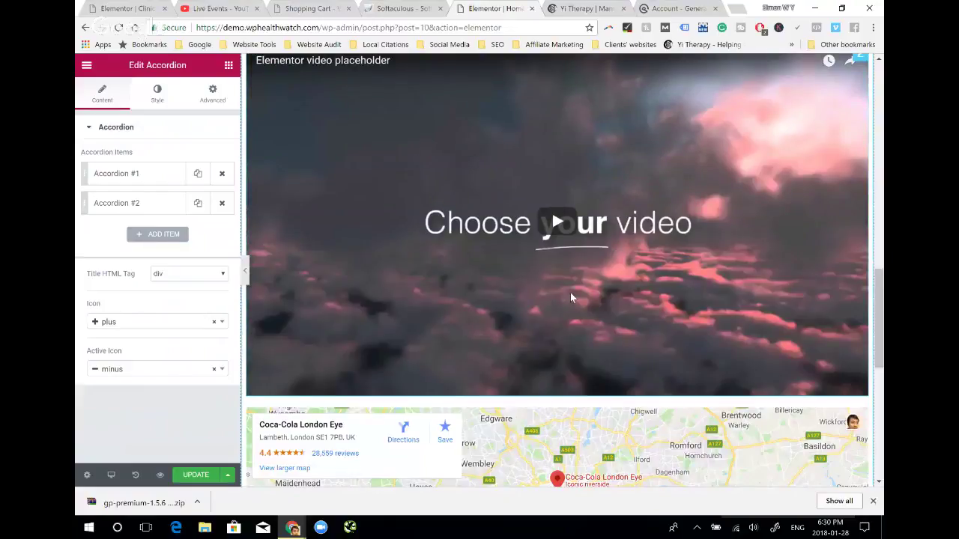
pyautogui.scroll(-5, 570, 298)
# Open the predesigned template library and browse the available templates.
pyautogui.click(616, 357)
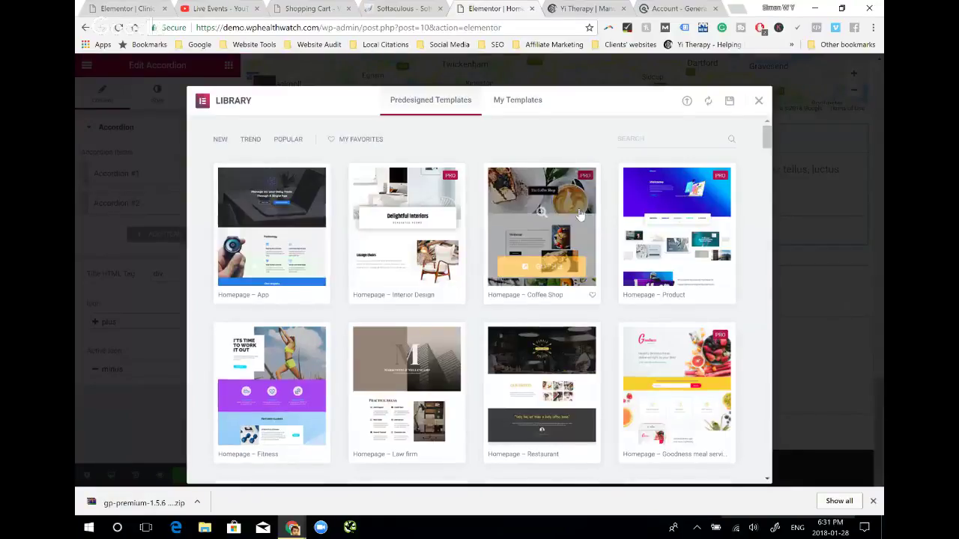
pyautogui.scroll(-2, 650, 223)
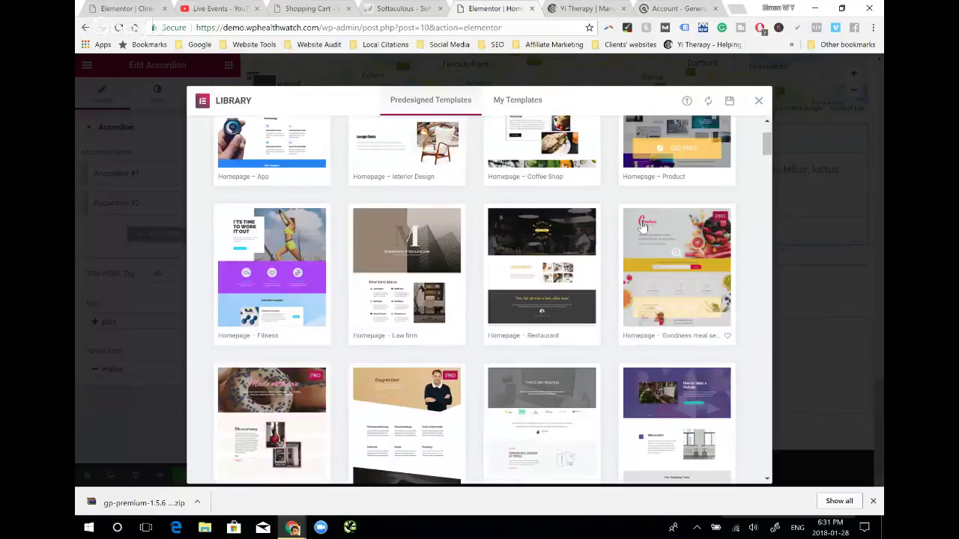
pyautogui.scroll(2, 642, 224)
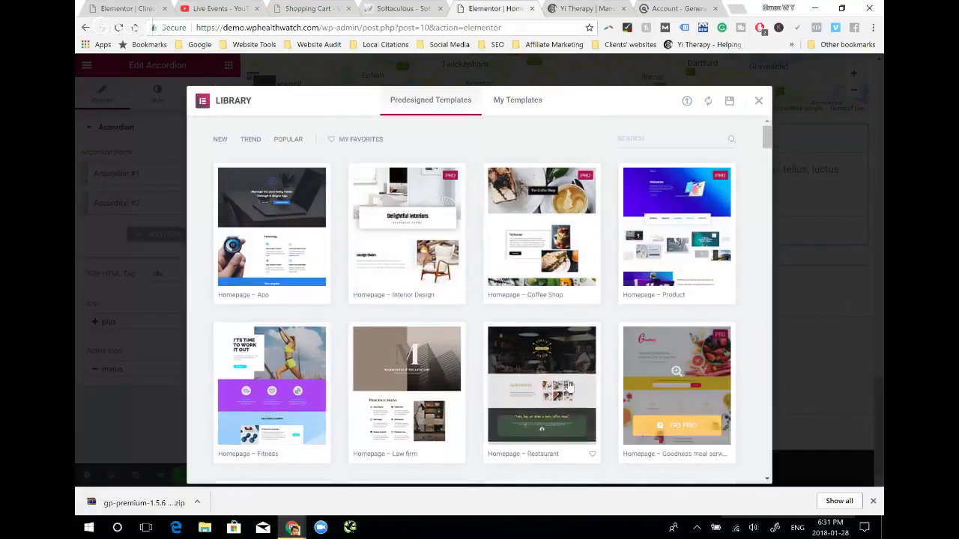
pyautogui.scroll(-1, 569, 386)
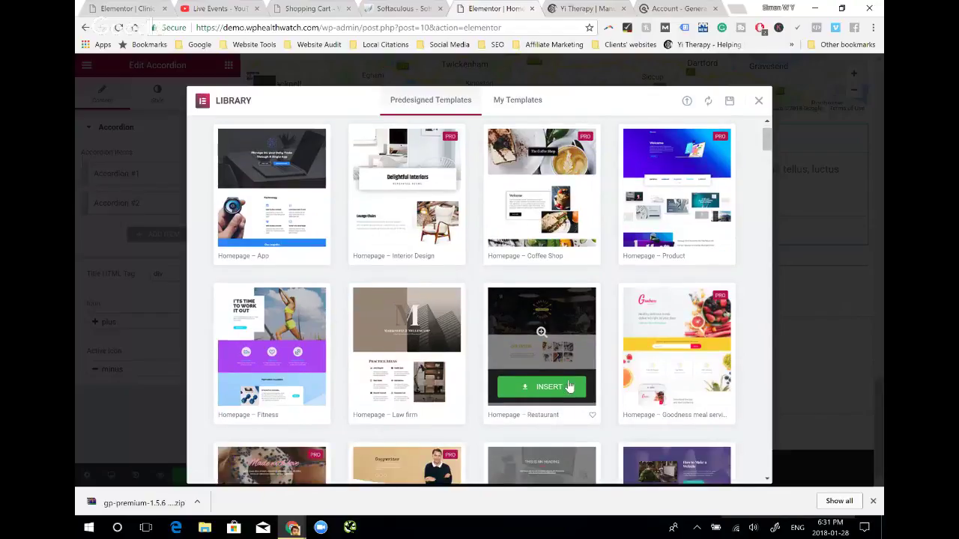
pyautogui.scroll(-2, 547, 337)
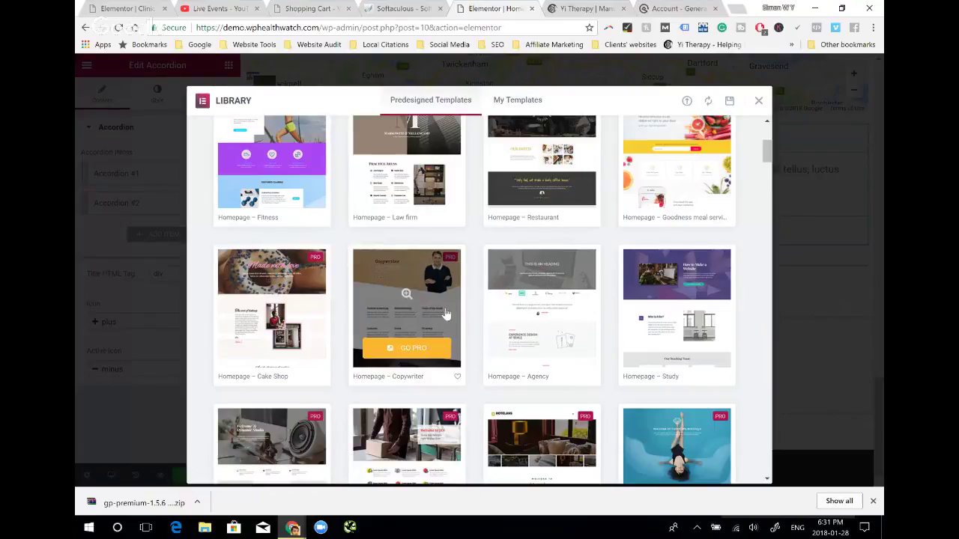
pyautogui.scroll(-1, 619, 419)
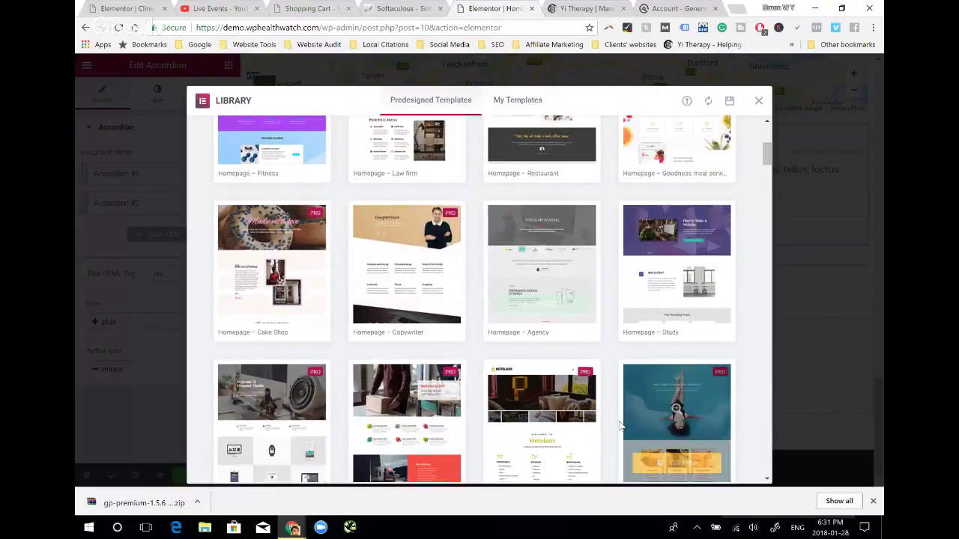
pyautogui.scroll(-3, 619, 425)
pyautogui.scroll(3, 619, 425)
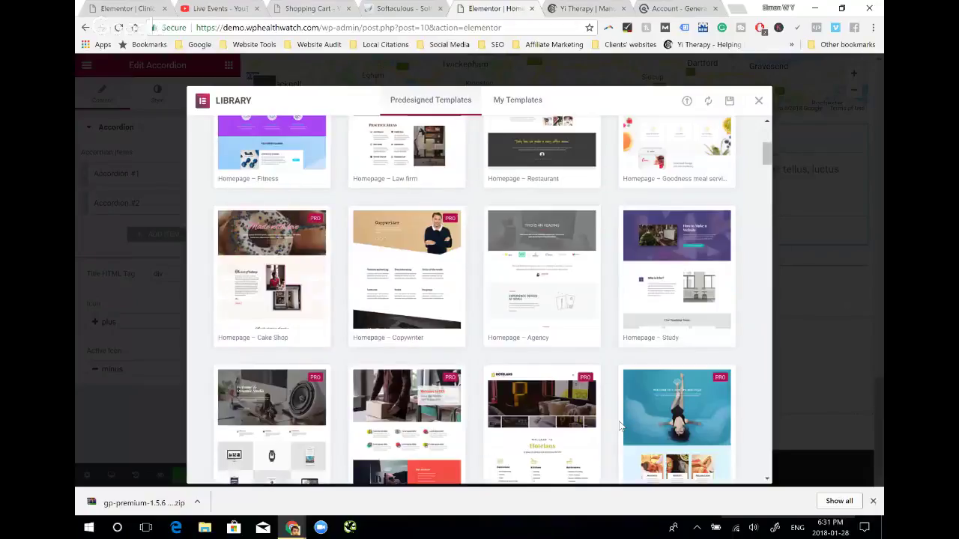
pyautogui.scroll(2, 619, 426)
pyautogui.scroll(2, 618, 426)
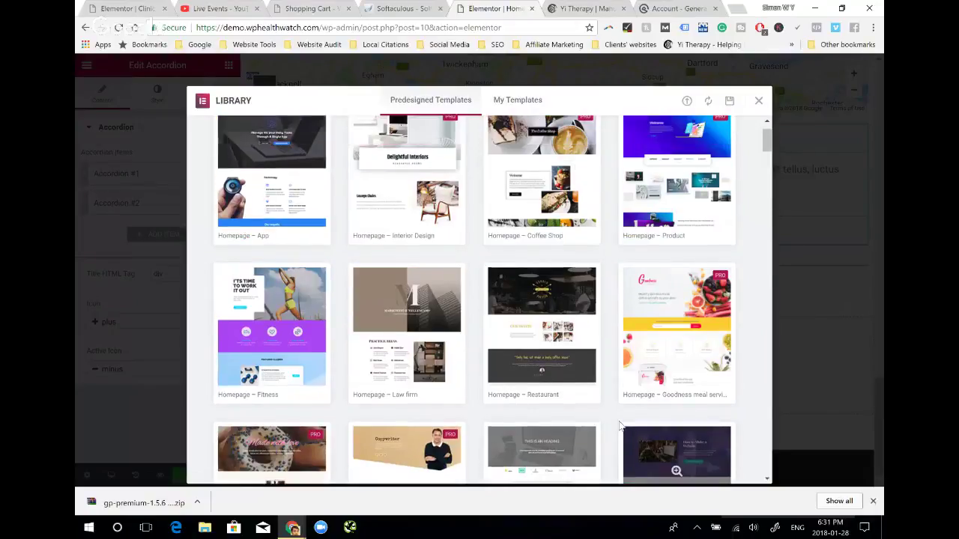
pyautogui.scroll(2, 619, 426)
# Preview the Homepage – Product template, scrolling through it and back to the top.
pyautogui.click(663, 212)
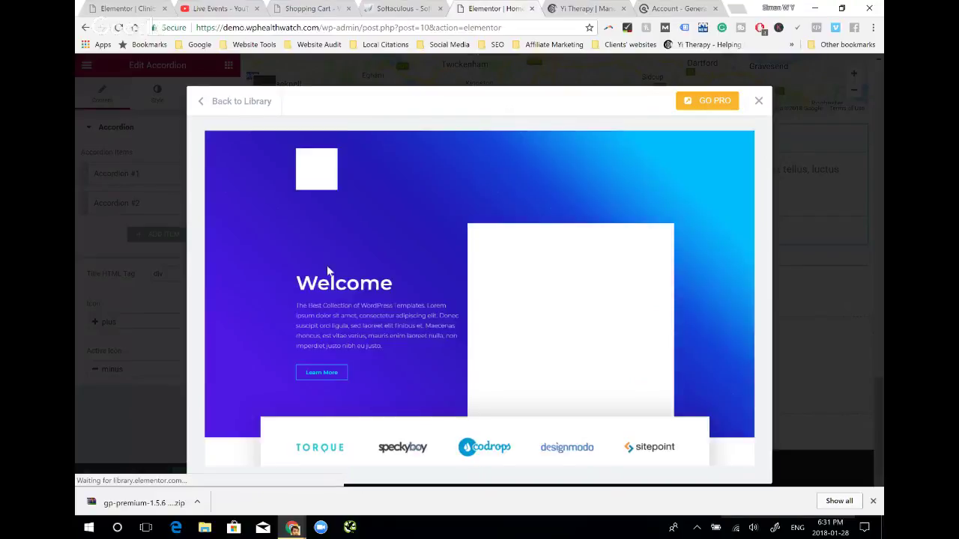
pyautogui.scroll(-8, 334, 279)
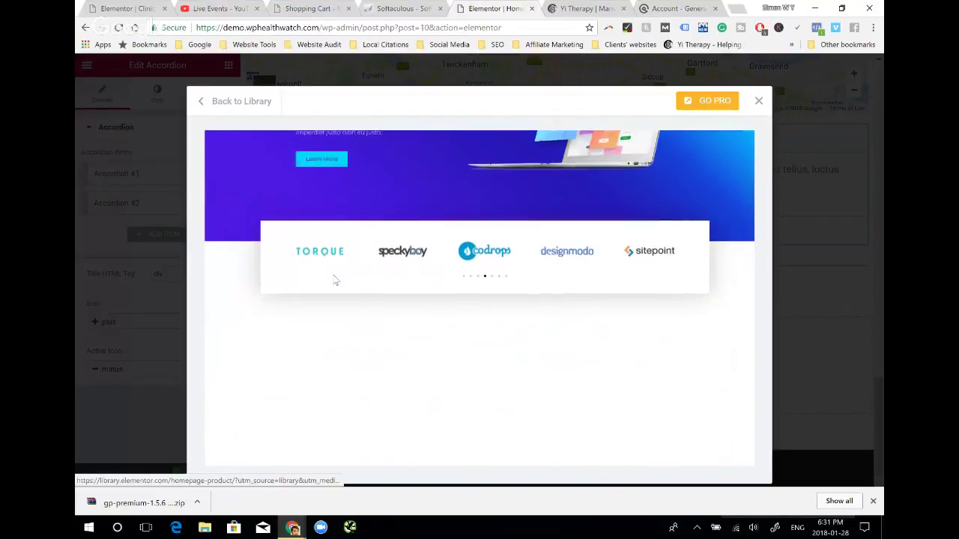
pyautogui.scroll(-1, 524, 273)
pyautogui.scroll(1, 524, 273)
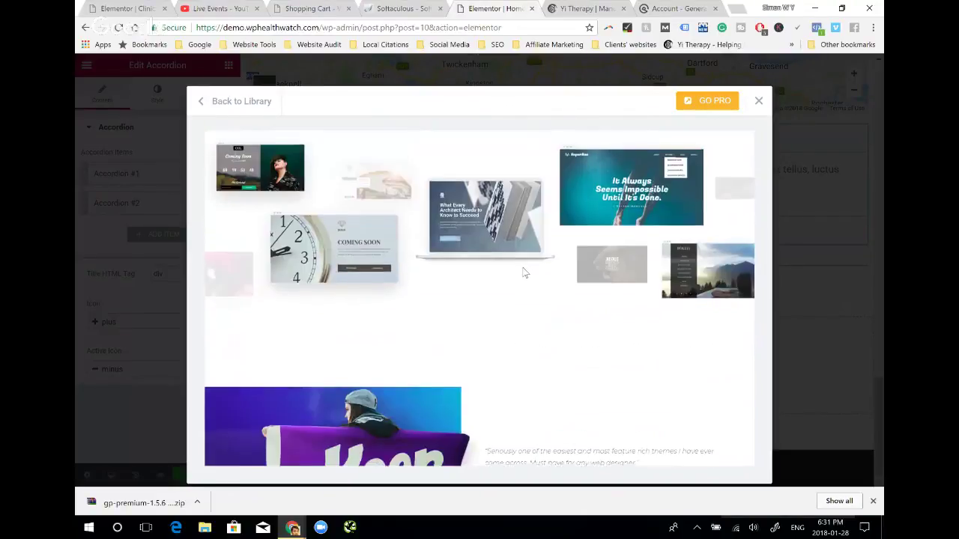
pyautogui.scroll(-4, 524, 273)
pyautogui.scroll(-3, 525, 273)
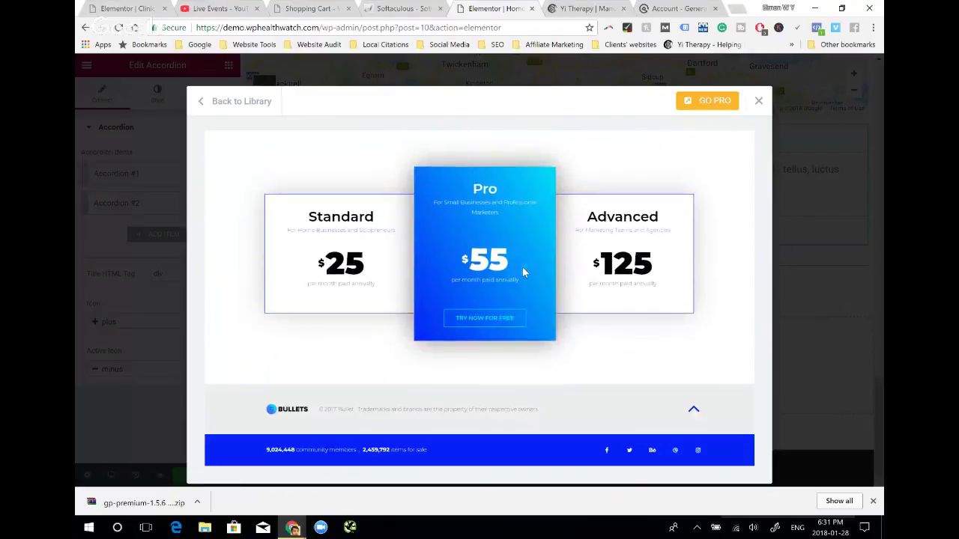
pyautogui.click(690, 409)
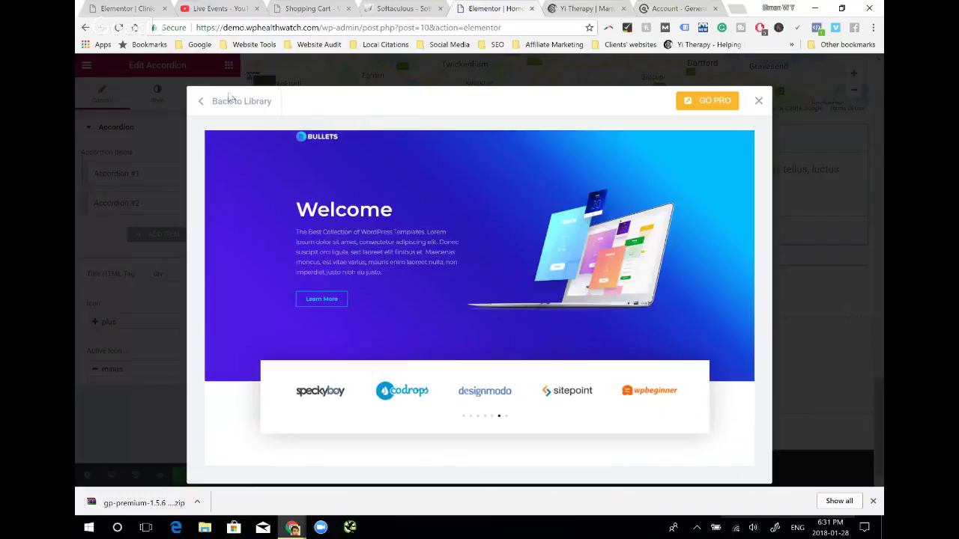
# Back in the library, preview the Homepage – Agency template and insert it.
pyautogui.click(229, 97)
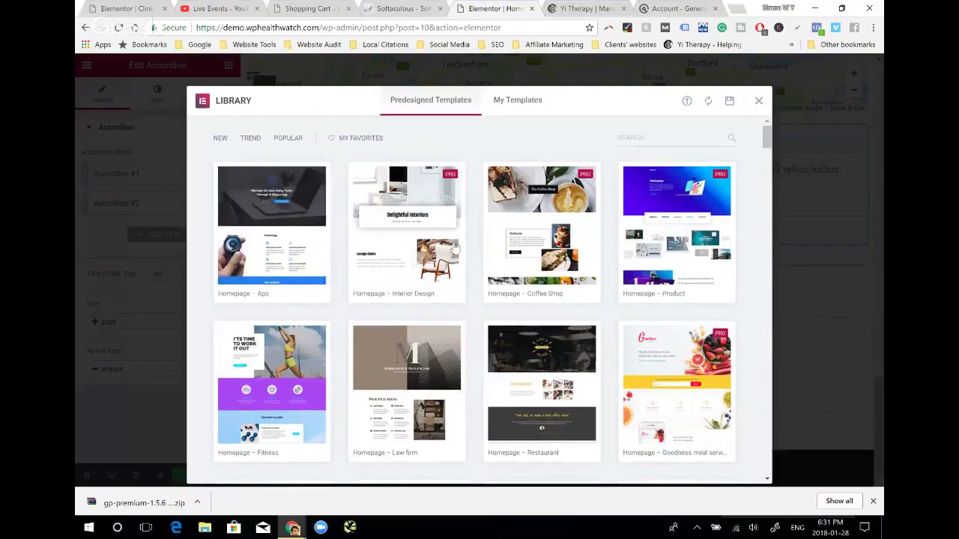
pyautogui.scroll(-3, 456, 247)
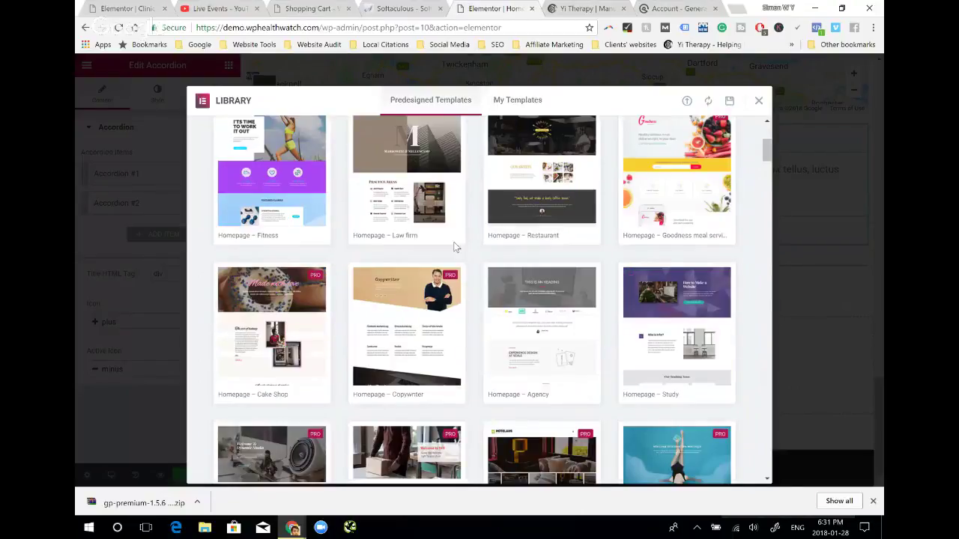
pyautogui.scroll(-1, 456, 247)
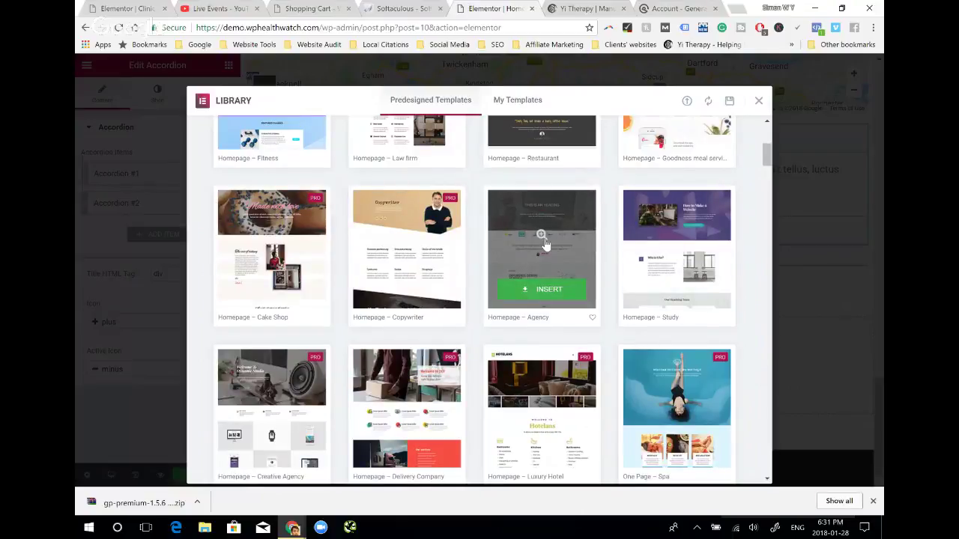
pyautogui.click(542, 237)
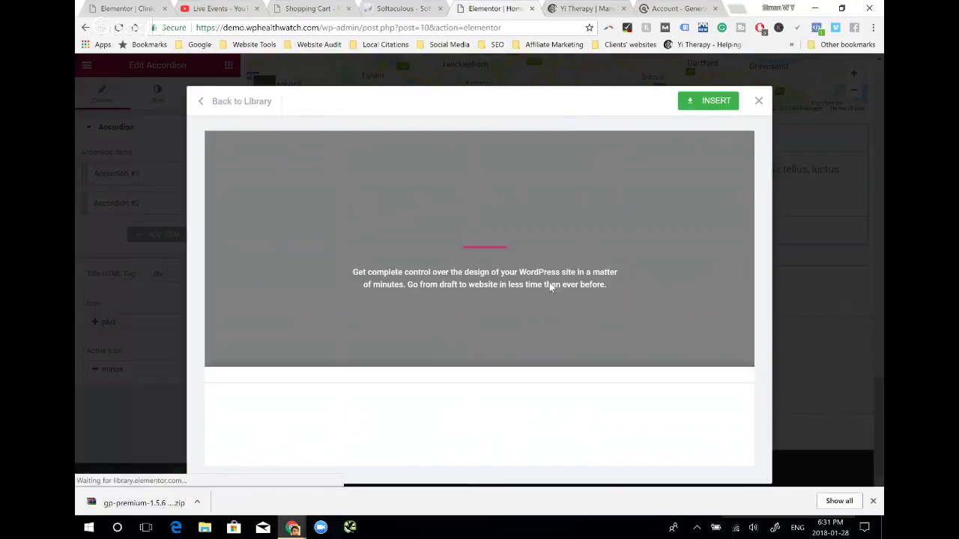
pyautogui.click(708, 100)
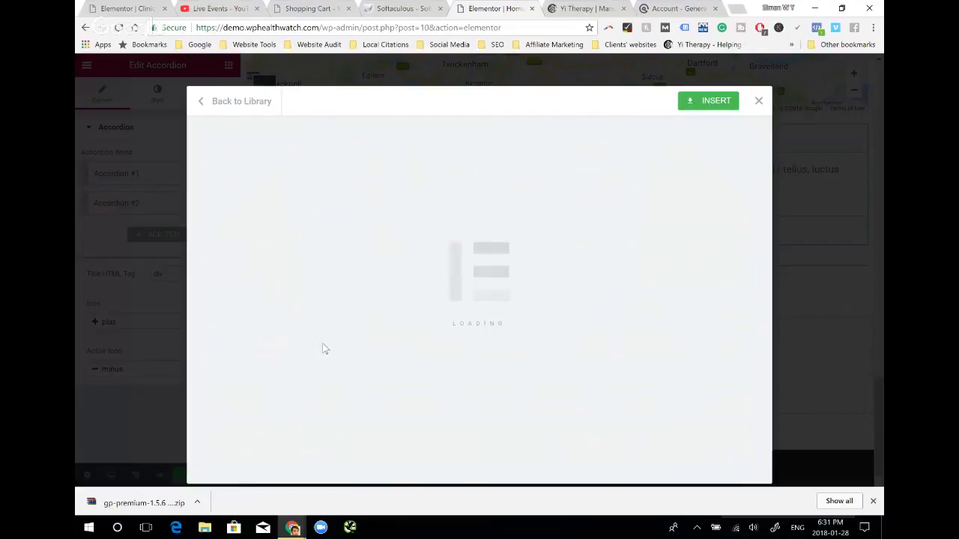
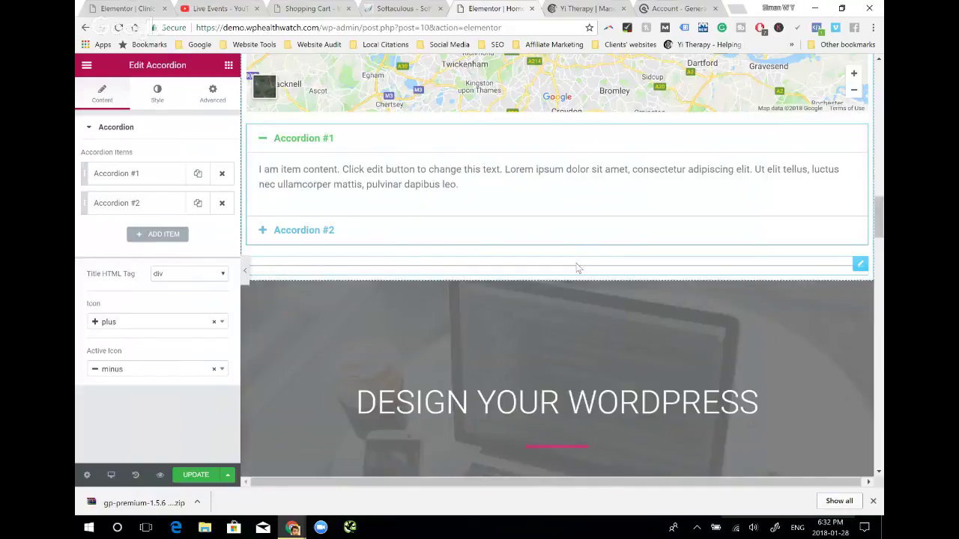
# Delete the leftover text and accordion section under the hero, undoing an accidental Design section deletion.
pyautogui.scroll(-12, 577, 268)
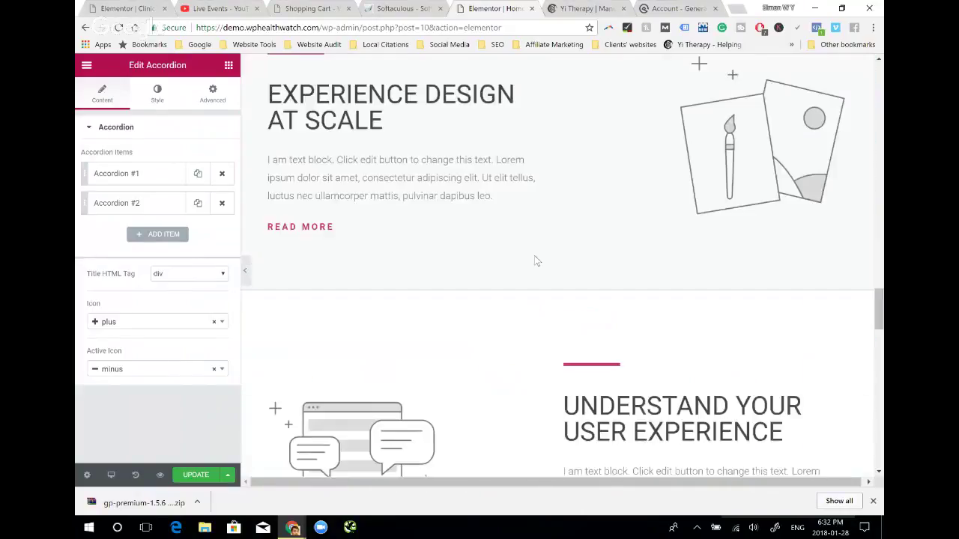
pyautogui.scroll(-10, 536, 261)
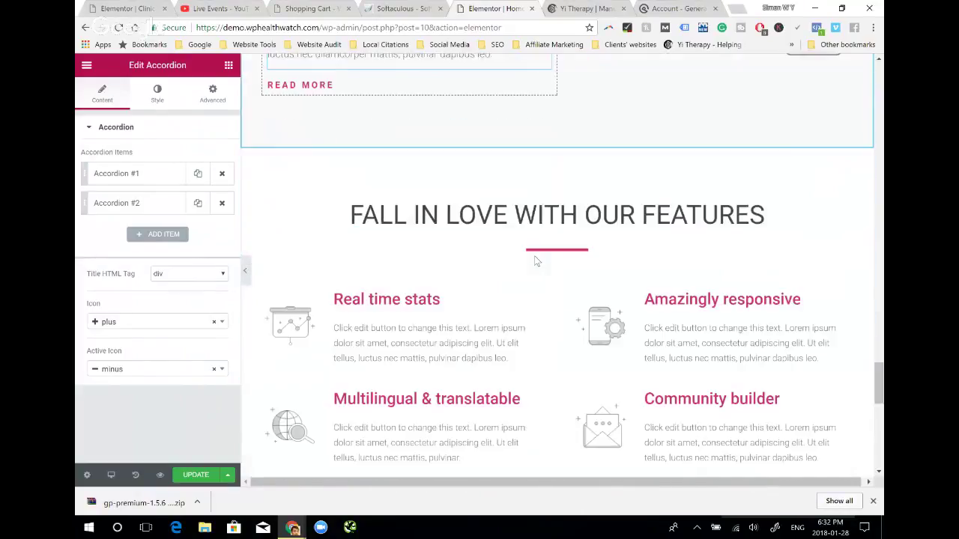
pyautogui.scroll(-8, 536, 261)
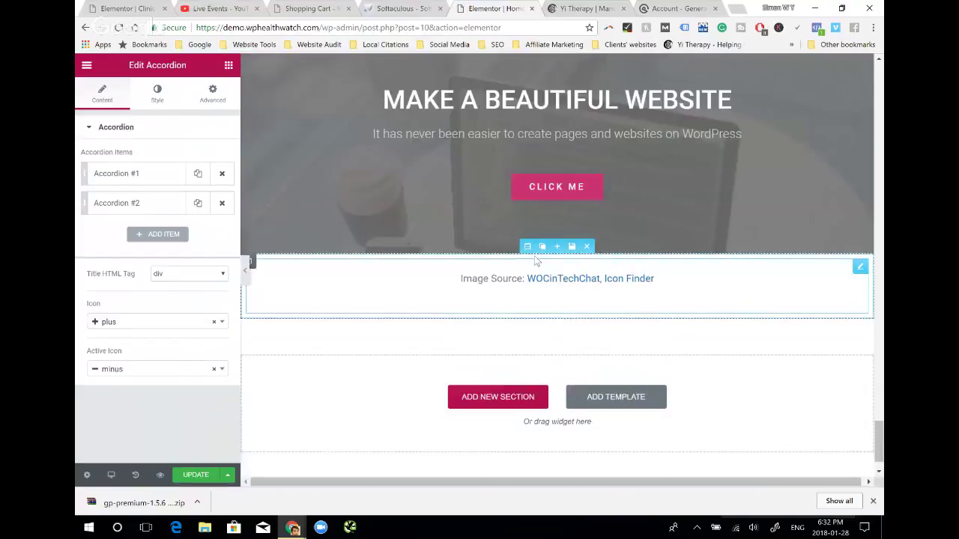
pyautogui.scroll(15, 534, 256)
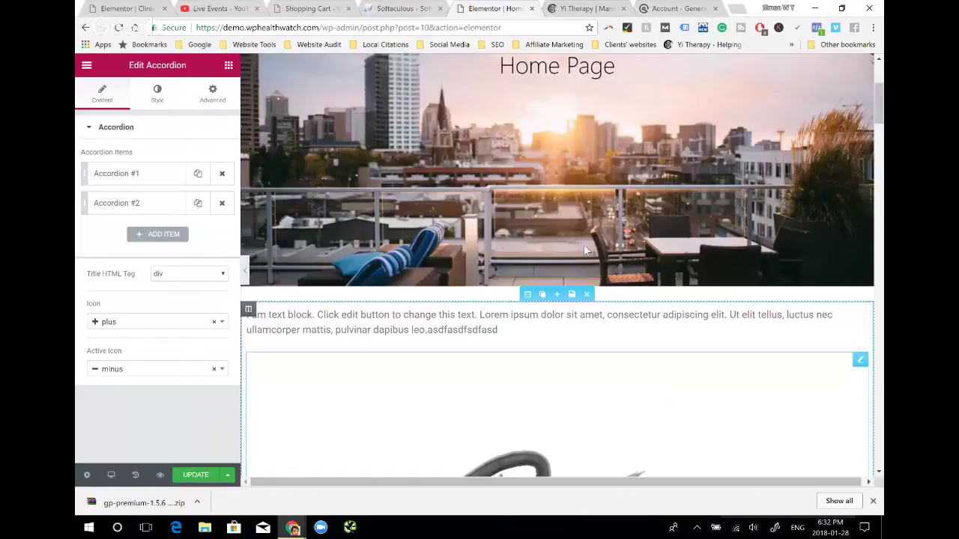
pyautogui.scroll(3, 587, 250)
pyautogui.scroll(-4, 587, 250)
pyautogui.click(587, 257)
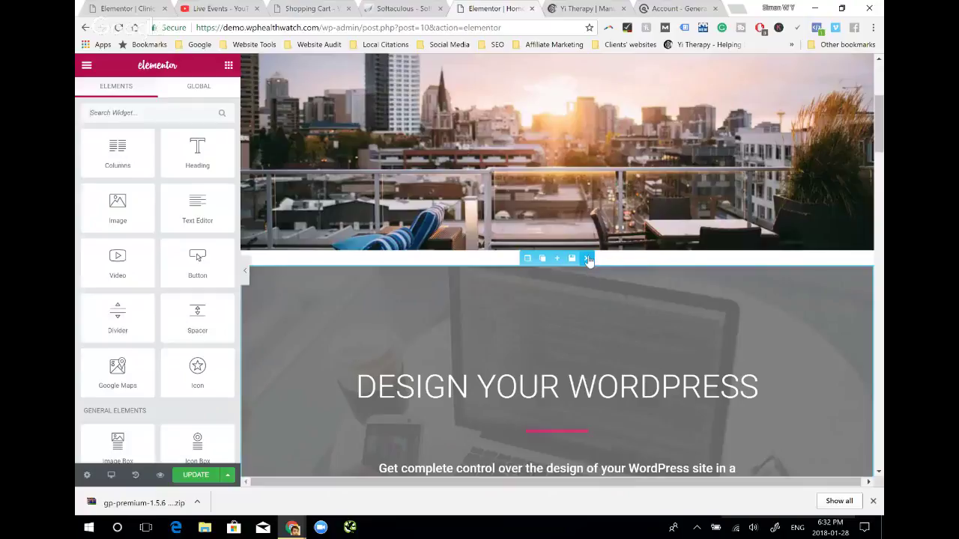
pyautogui.click(587, 258)
pyautogui.hotkey('ctrl', 'z')
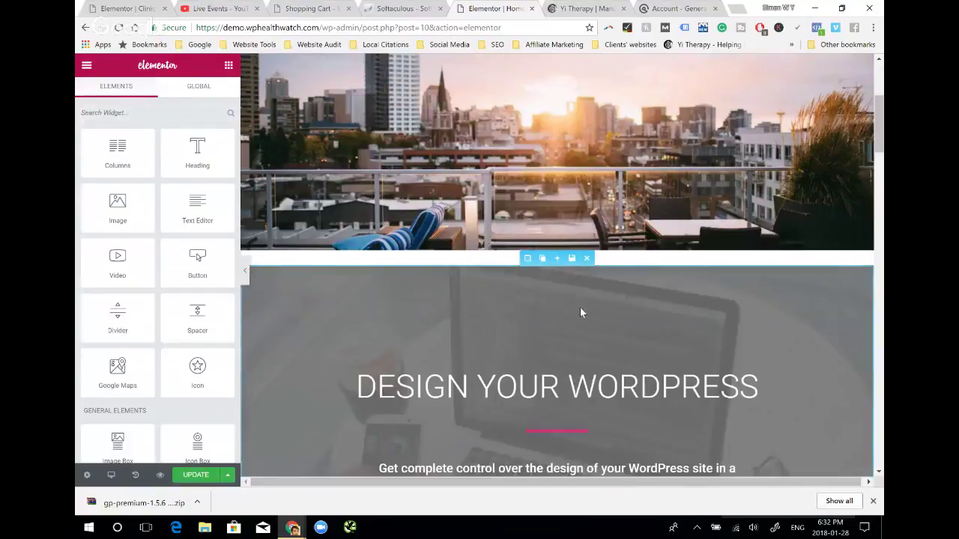
# Preview the edited homepage in a new tab.
pyautogui.scroll(-10, 581, 313)
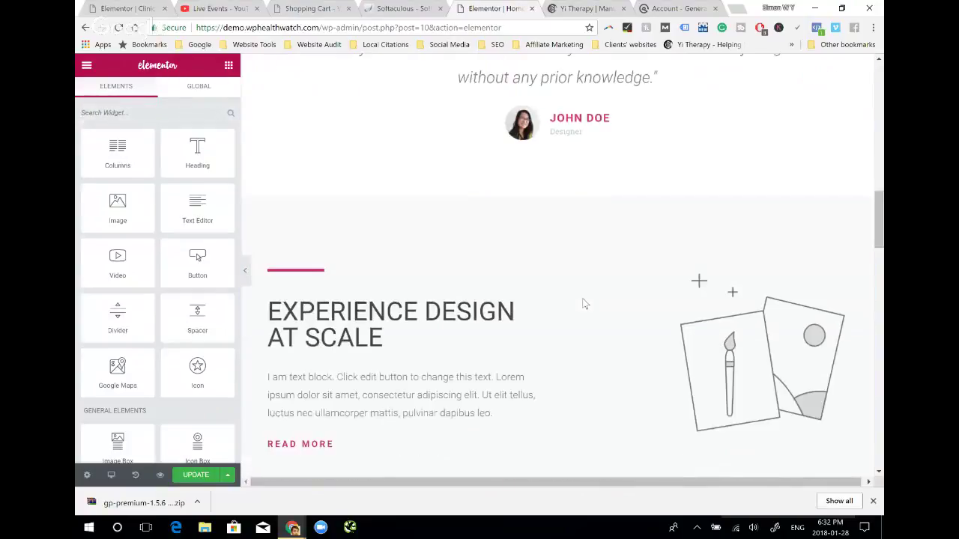
pyautogui.scroll(1, 585, 303)
pyautogui.scroll(4, 585, 304)
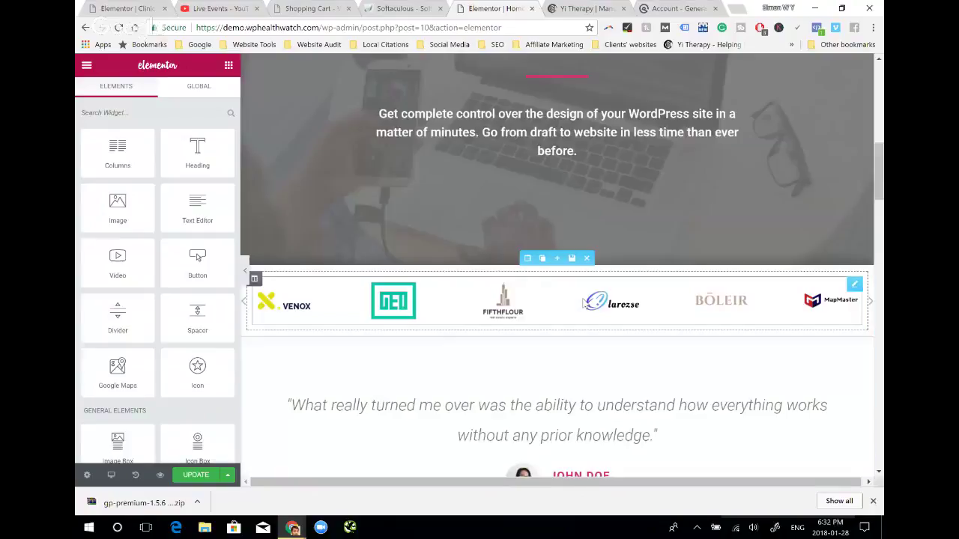
pyautogui.scroll(1, 584, 301)
pyautogui.click(159, 475)
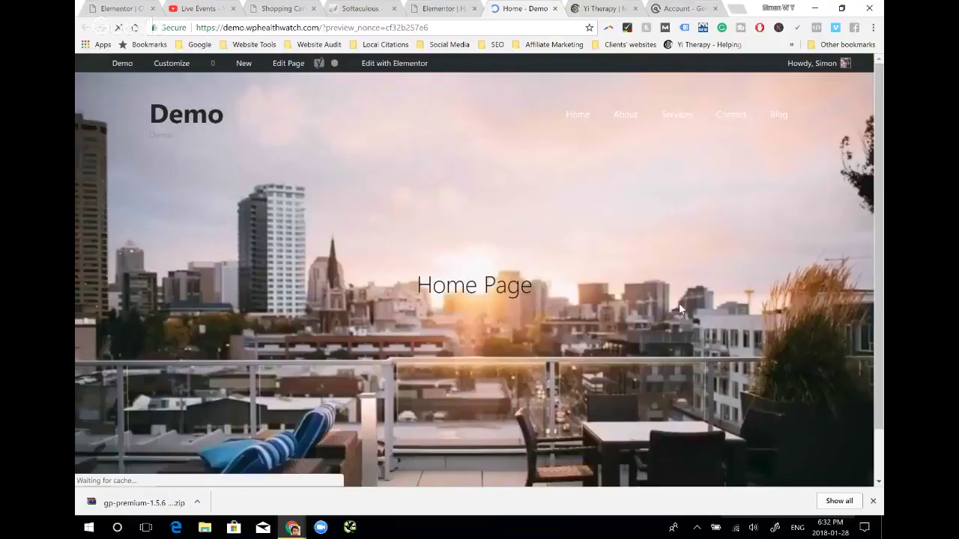
# Close the preview and save the homepage changes with Update.
pyautogui.scroll(-1, 680, 305)
pyautogui.scroll(1, 679, 305)
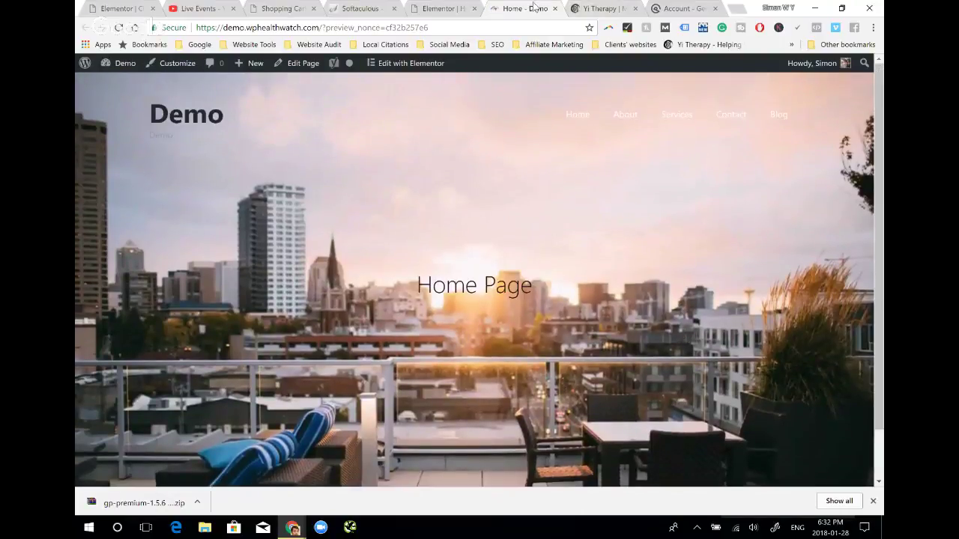
pyautogui.click(556, 9)
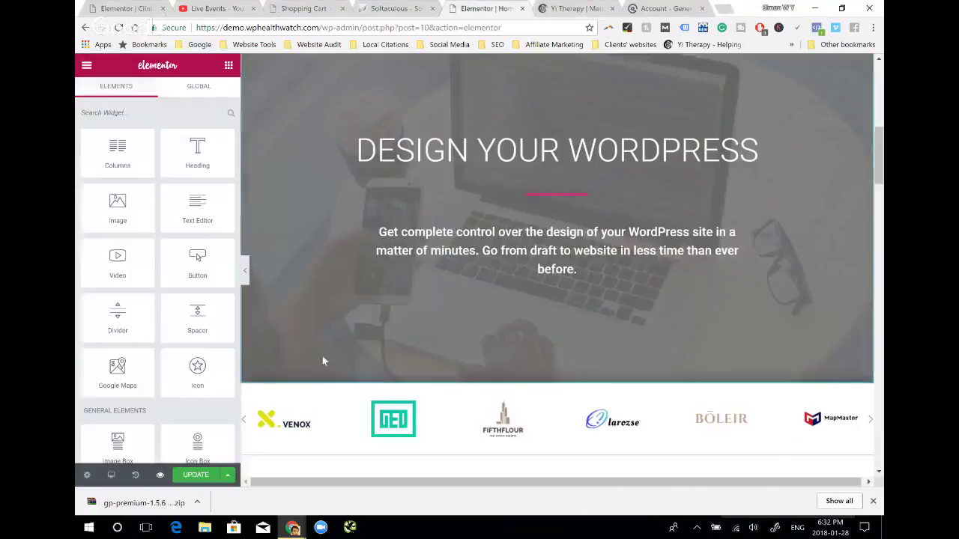
pyautogui.click(220, 477)
pyautogui.click(215, 478)
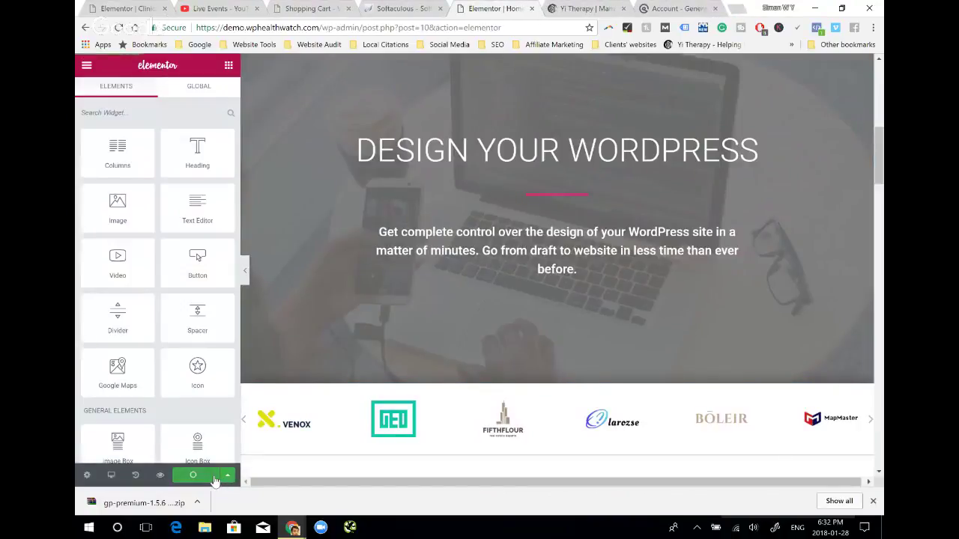
# Preview the saved homepage, scroll through its sections, and close the preview tab.
pyautogui.click(167, 477)
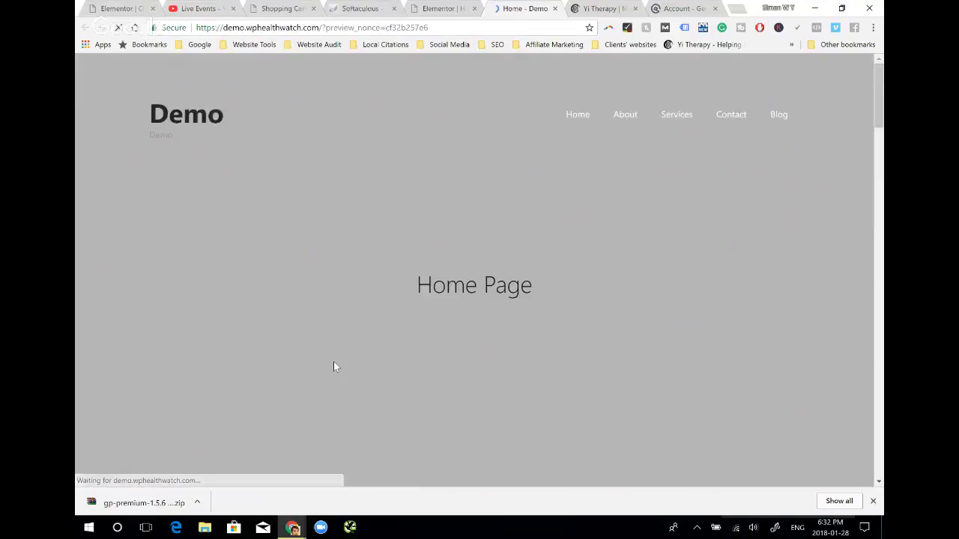
pyautogui.scroll(-10, 450, 305)
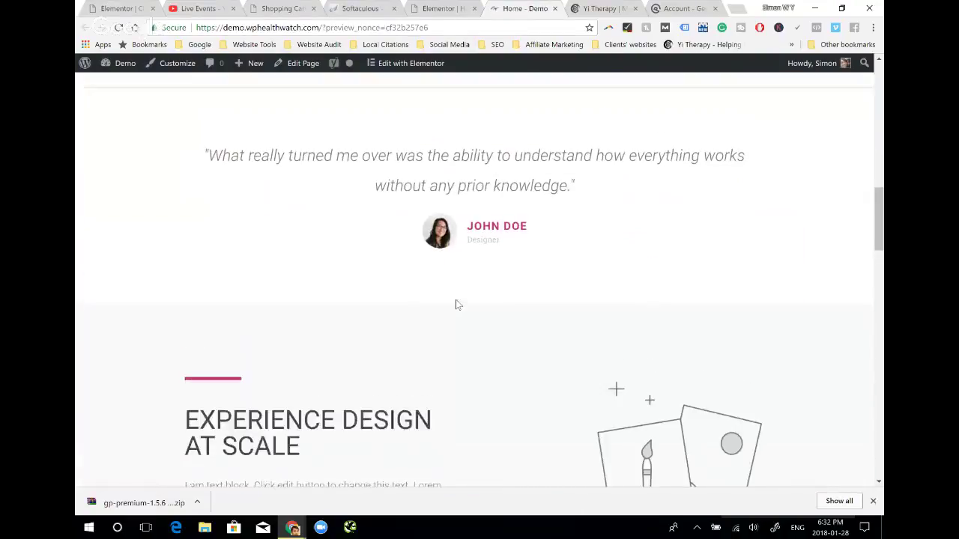
pyautogui.scroll(-9, 457, 304)
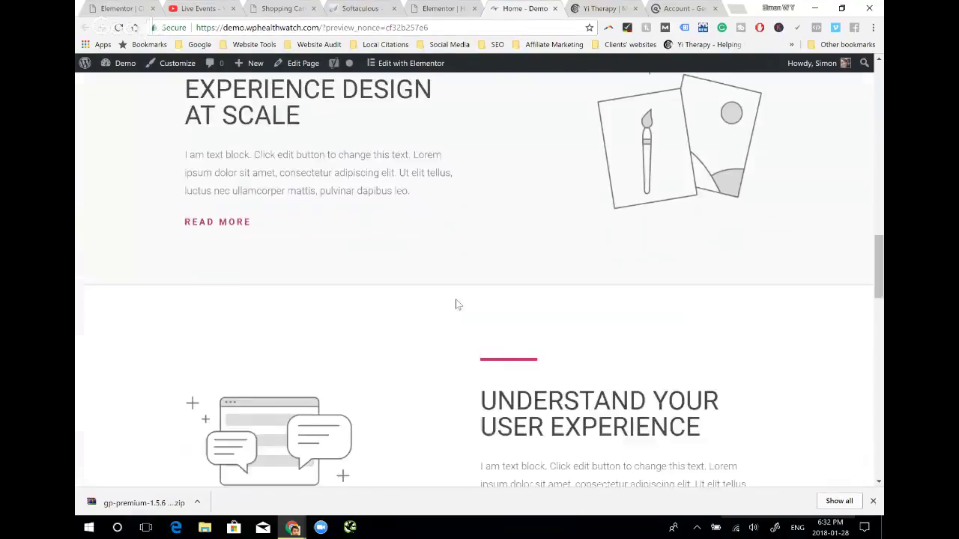
pyautogui.scroll(-10, 457, 304)
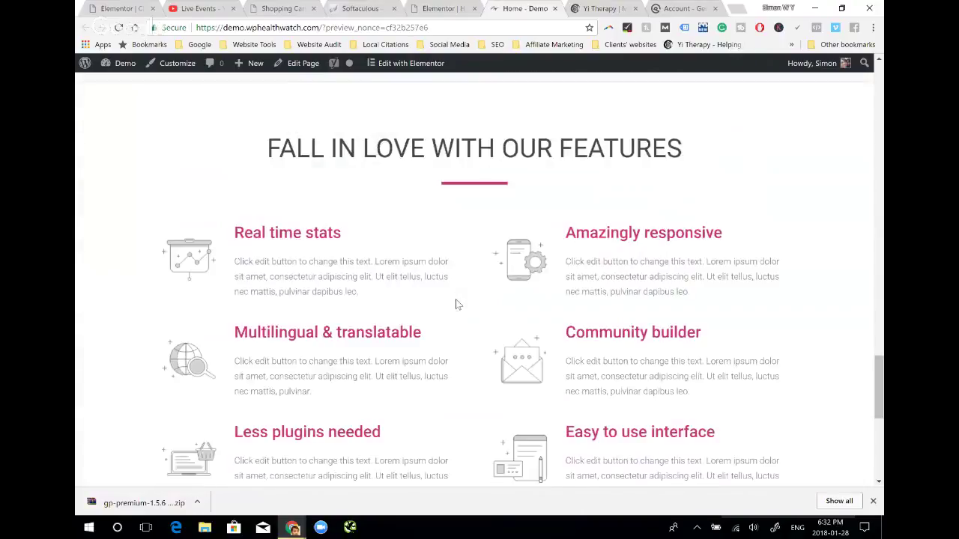
pyautogui.scroll(-5, 455, 301)
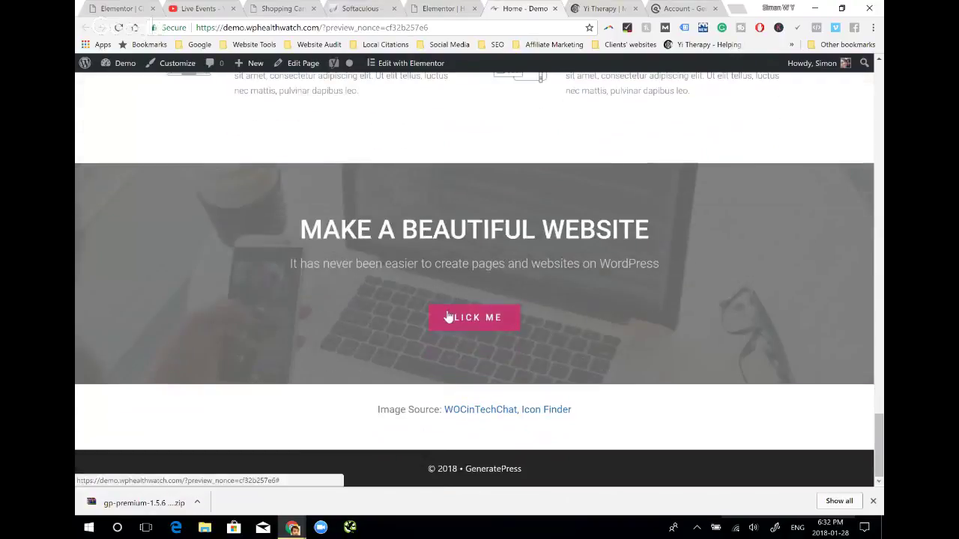
pyautogui.scroll(1, 556, 311)
pyautogui.scroll(-1, 525, 324)
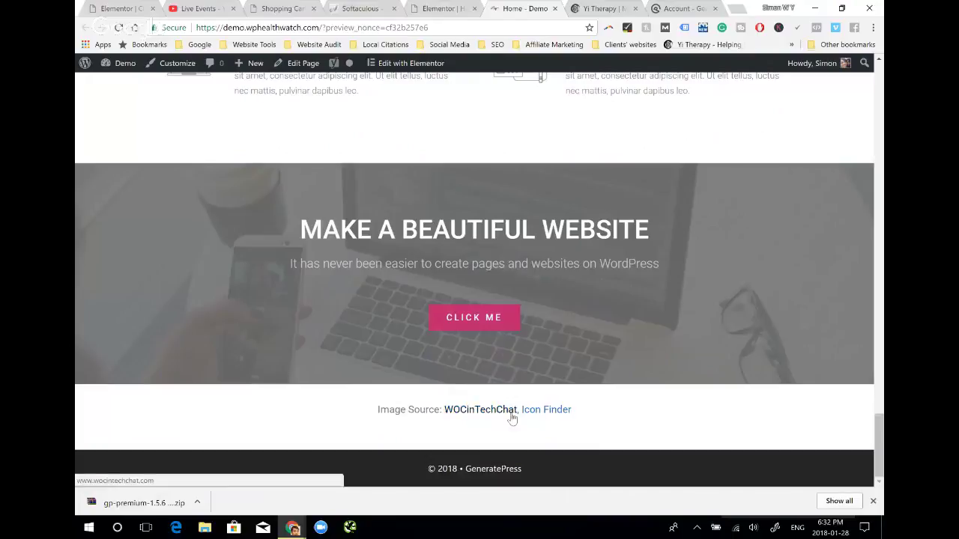
pyautogui.scroll(4, 514, 412)
pyautogui.scroll(10, 515, 412)
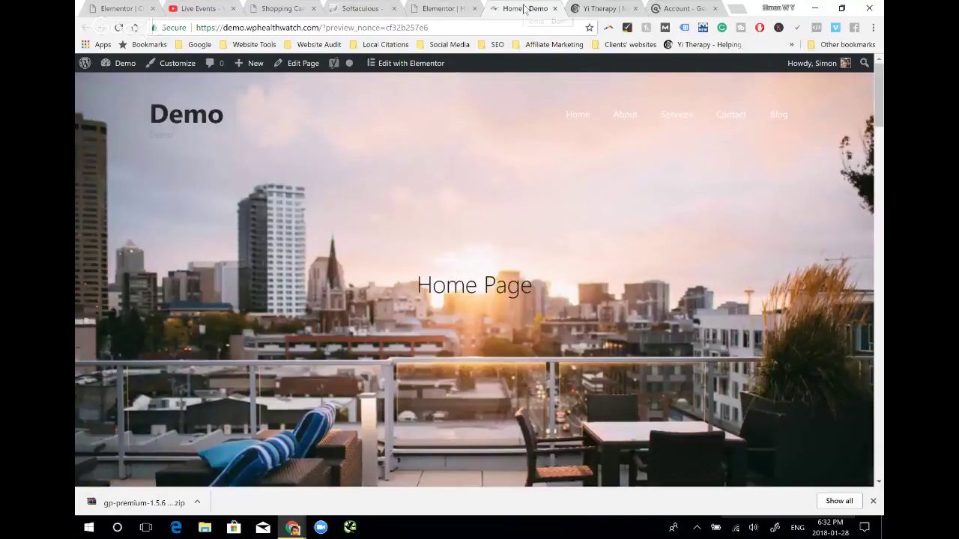
pyautogui.hotkey('ctrl', 'w')
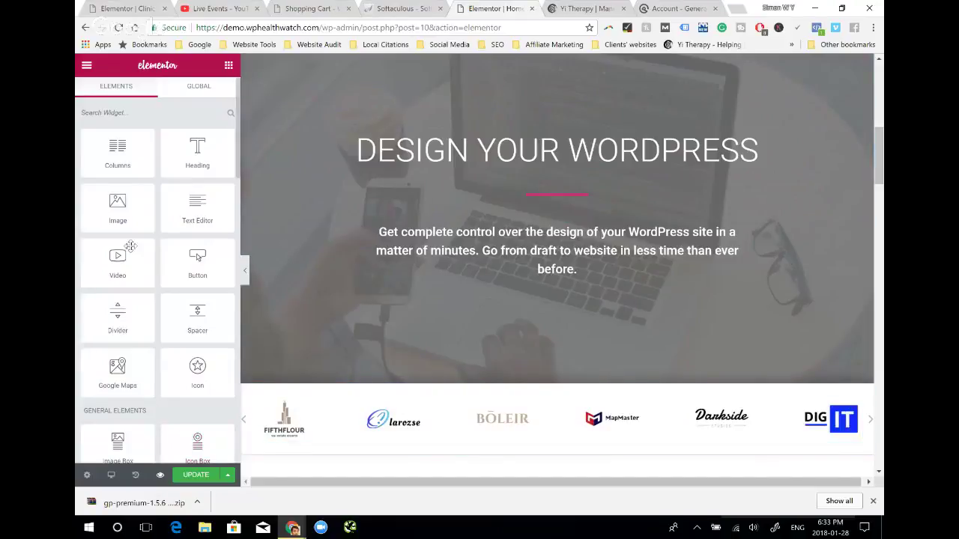
# Leave the Elementor editor for the WordPress dashboard through the editor's main menu.
pyautogui.click(88, 69)
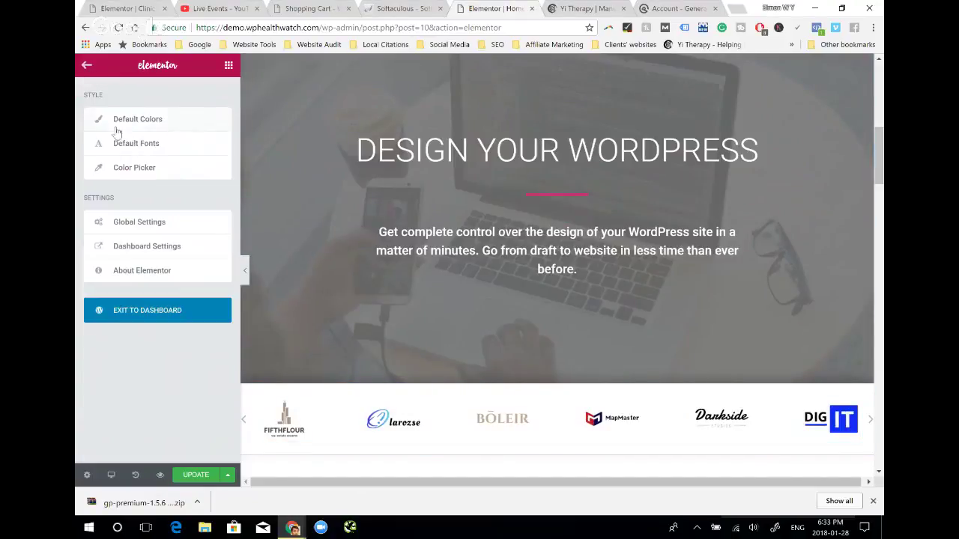
pyautogui.click(84, 66)
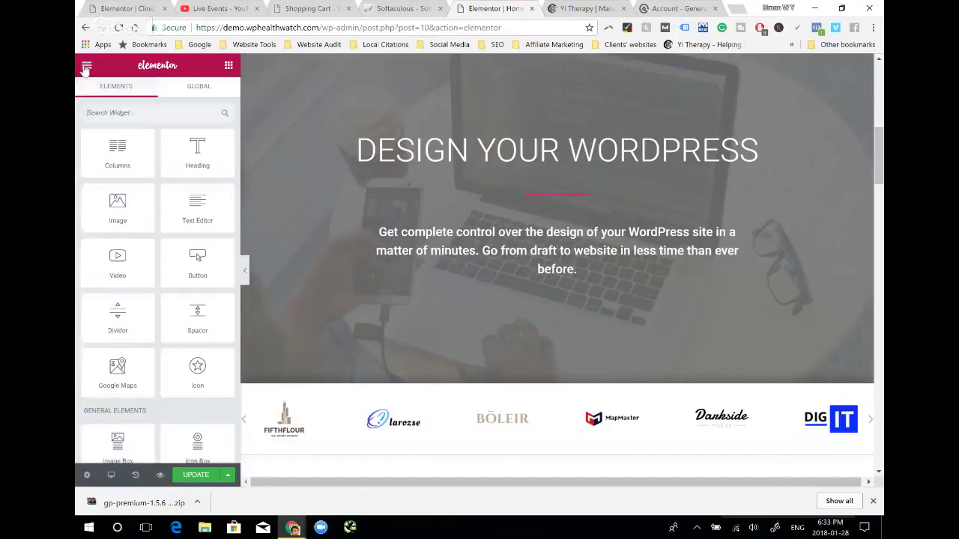
pyautogui.click(86, 69)
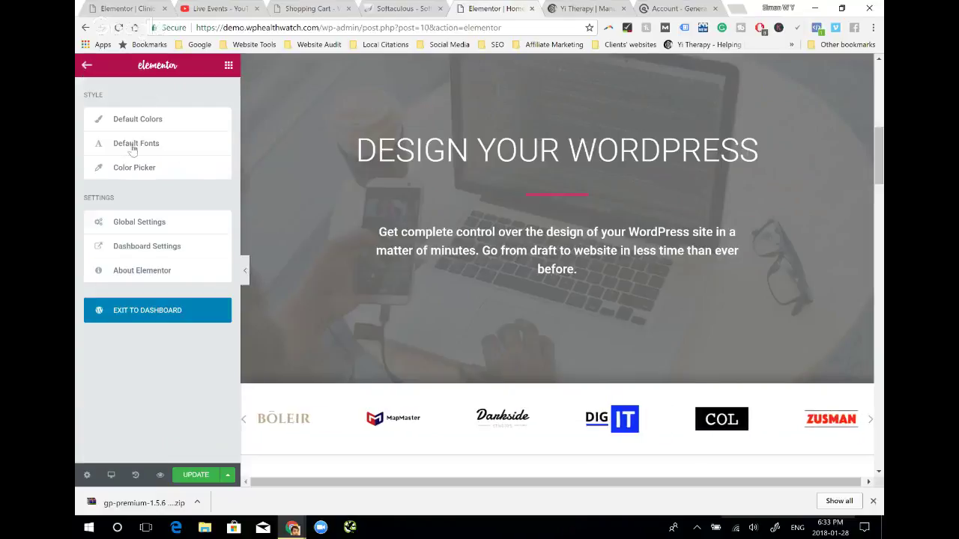
pyautogui.click(140, 315)
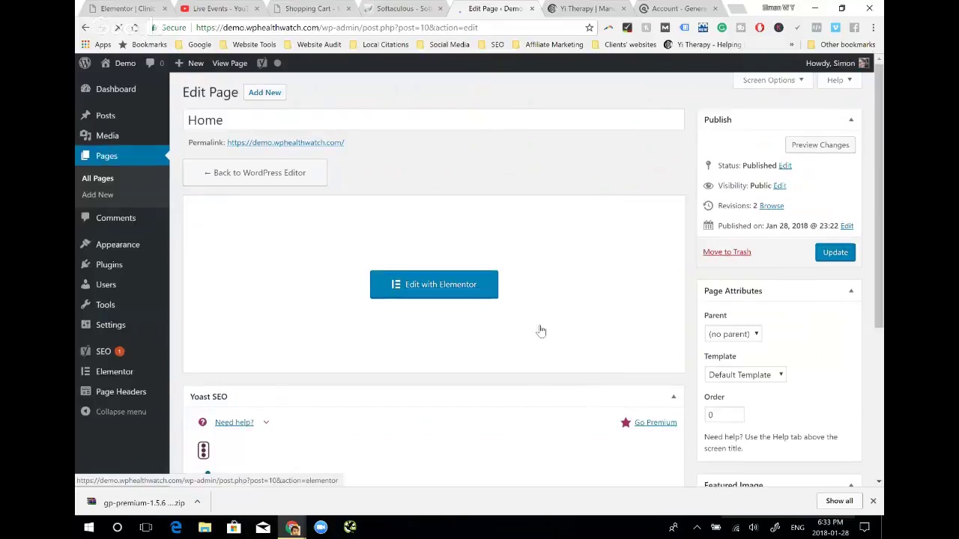
# Open the live Home page and scroll through the city hero, client logos and features grid.
pyautogui.scroll(-6, 539, 332)
pyautogui.scroll(5, 520, 389)
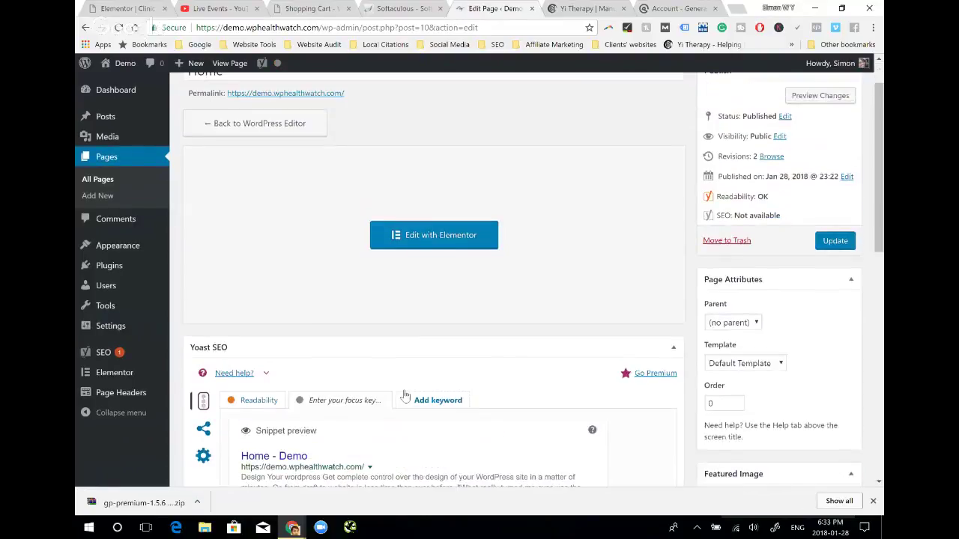
pyautogui.scroll(1, 404, 394)
pyautogui.click(284, 143)
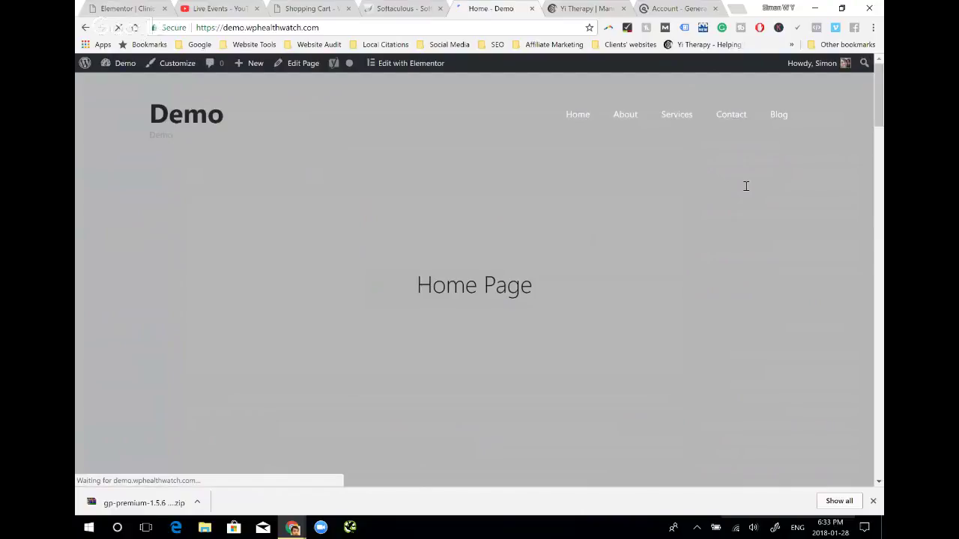
pyautogui.scroll(-15, 365, 168)
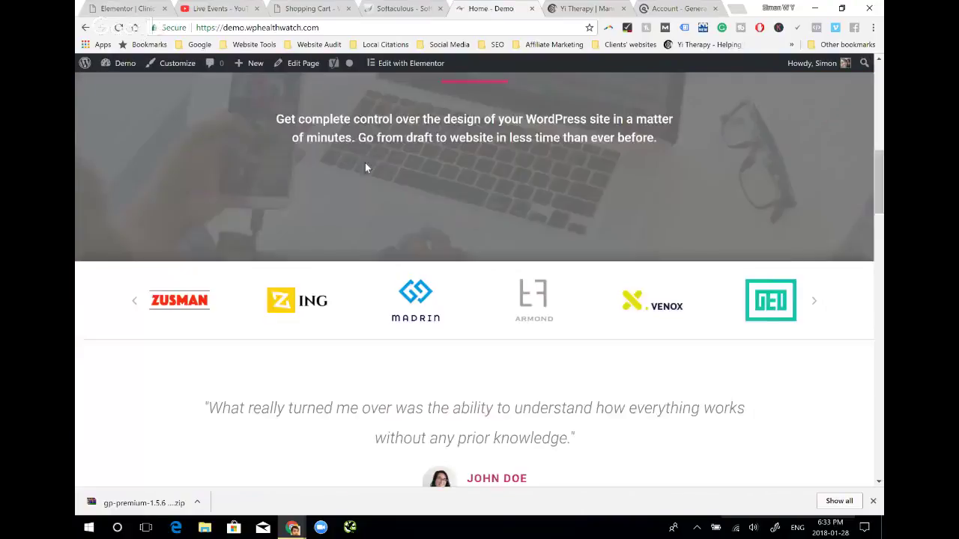
pyautogui.scroll(-10, 425, 222)
pyautogui.scroll(5, 433, 242)
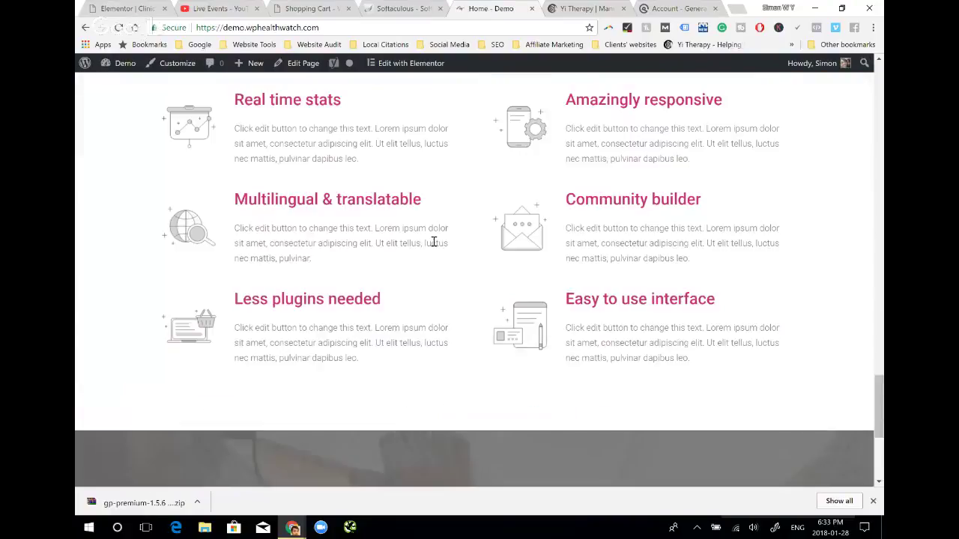
pyautogui.scroll(20, 449, 241)
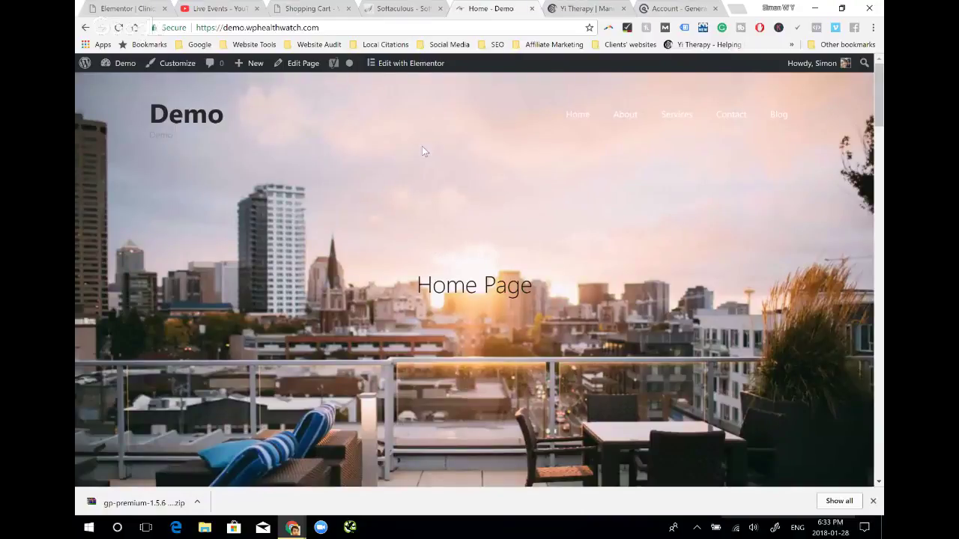
# From the Blog page, start a new post titled 'New Blog post'.
pyautogui.click(783, 117)
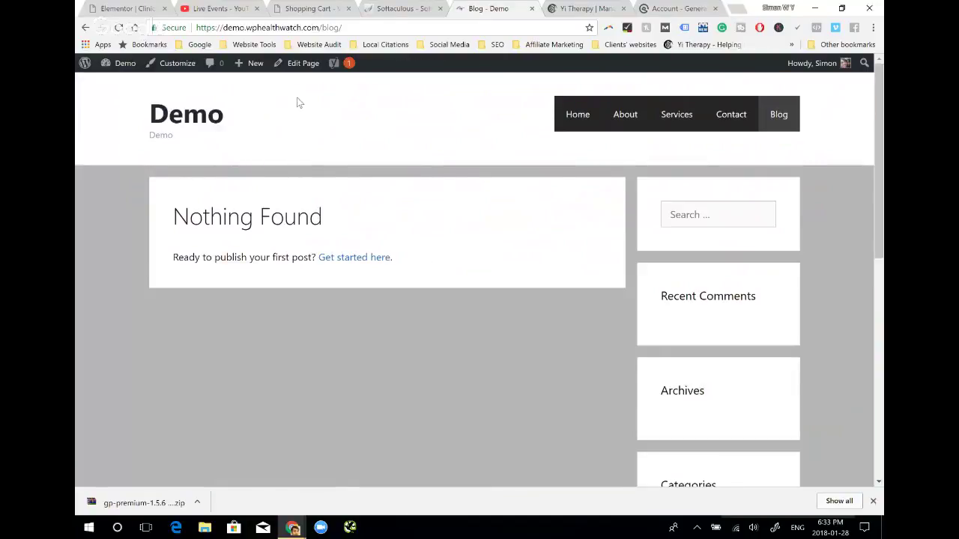
pyautogui.click(355, 259)
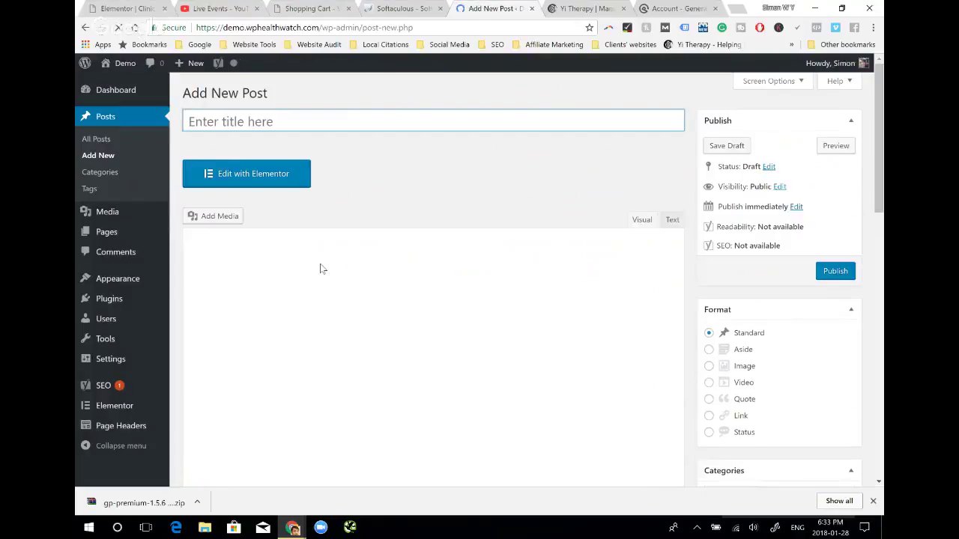
pyautogui.write('New Blog post')
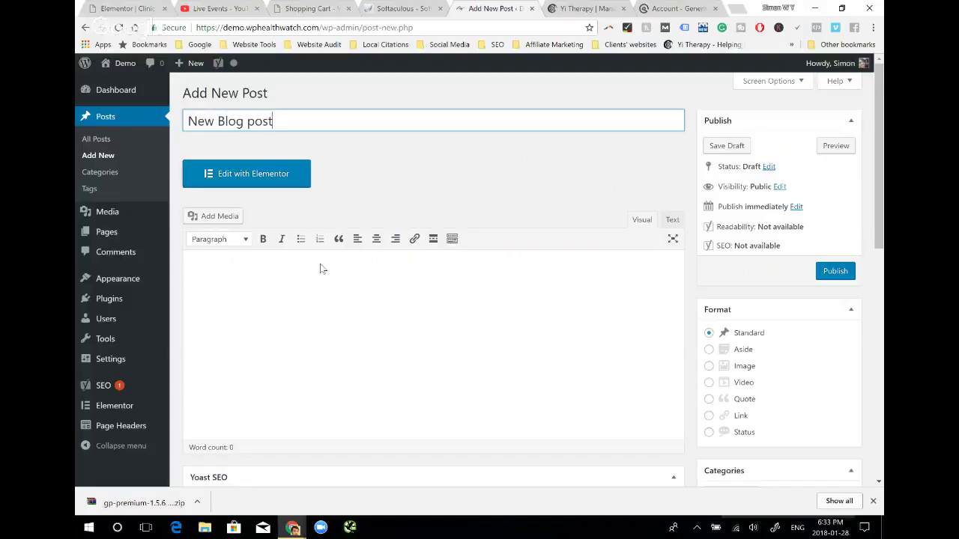
pyautogui.scroll(-6, 480, 247)
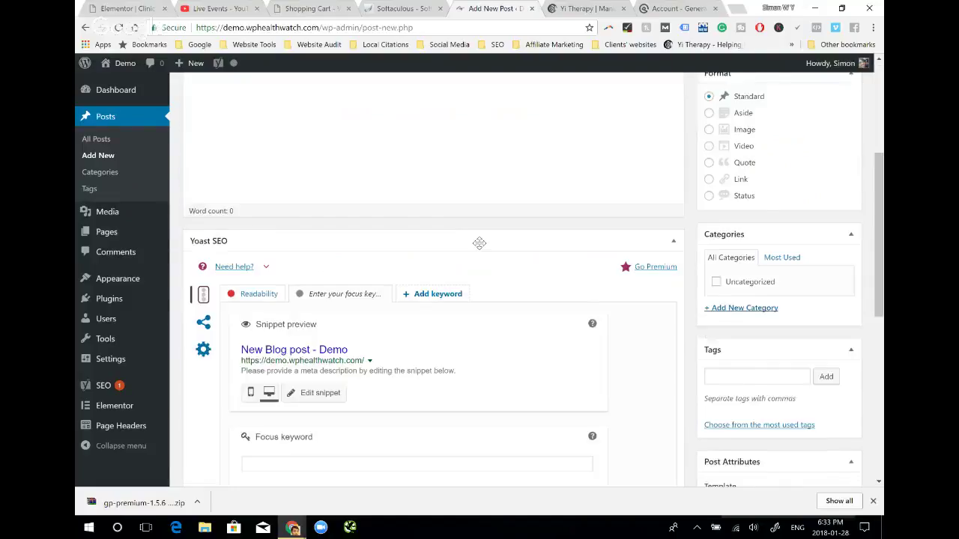
pyautogui.scroll(-2, 735, 257)
pyautogui.scroll(3, 742, 434)
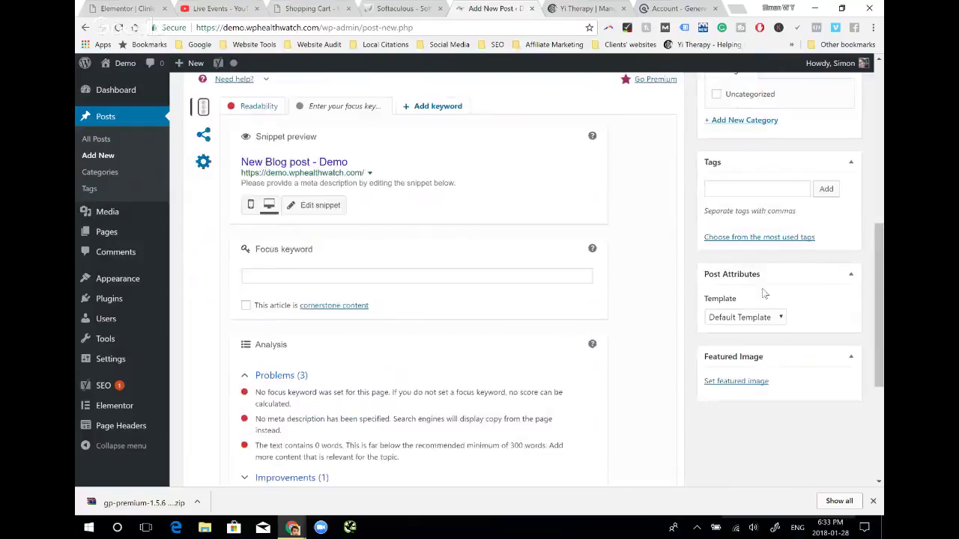
pyautogui.scroll(-2, 746, 459)
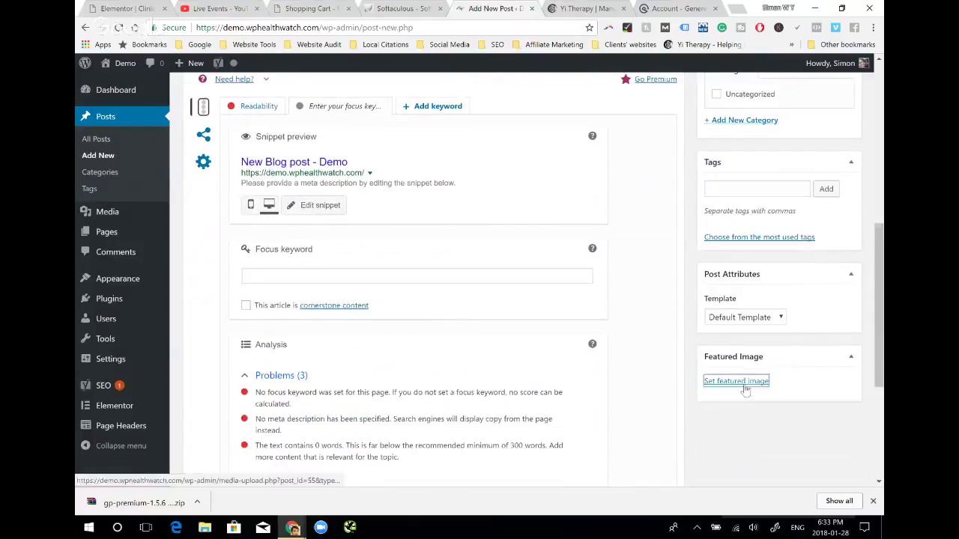
# Set the laptop photo as the post's featured image and publish the post.
pyautogui.click(741, 442)
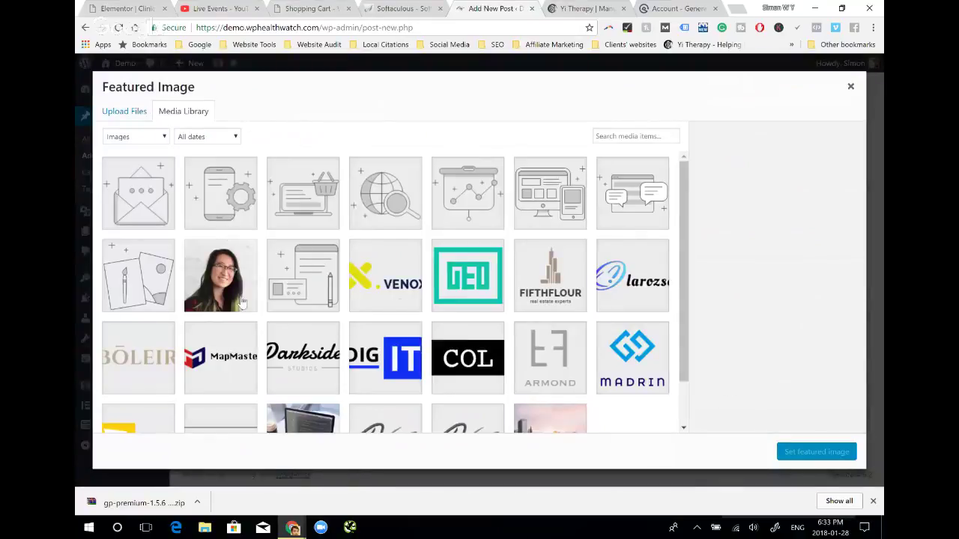
pyautogui.scroll(-2, 402, 305)
pyautogui.click(334, 392)
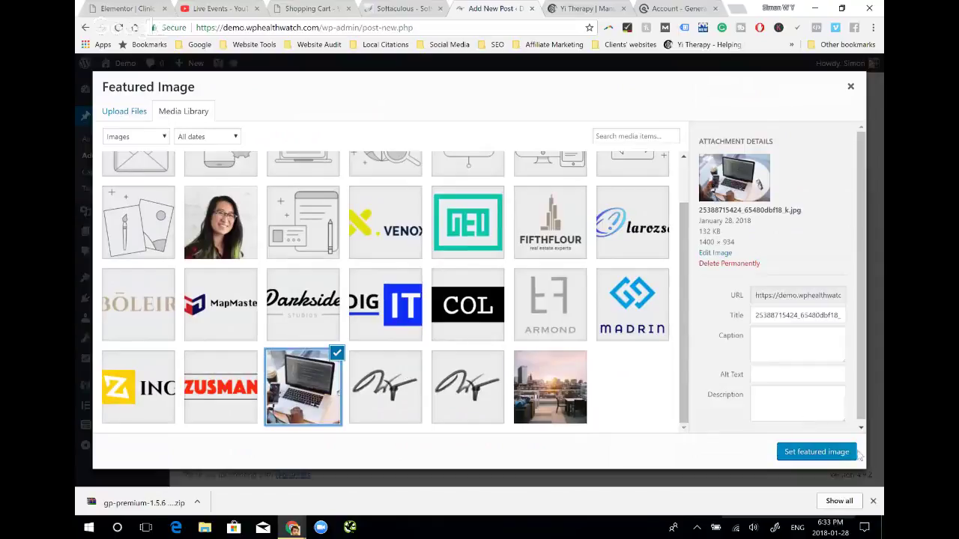
pyautogui.click(851, 452)
pyautogui.scroll(10, 838, 298)
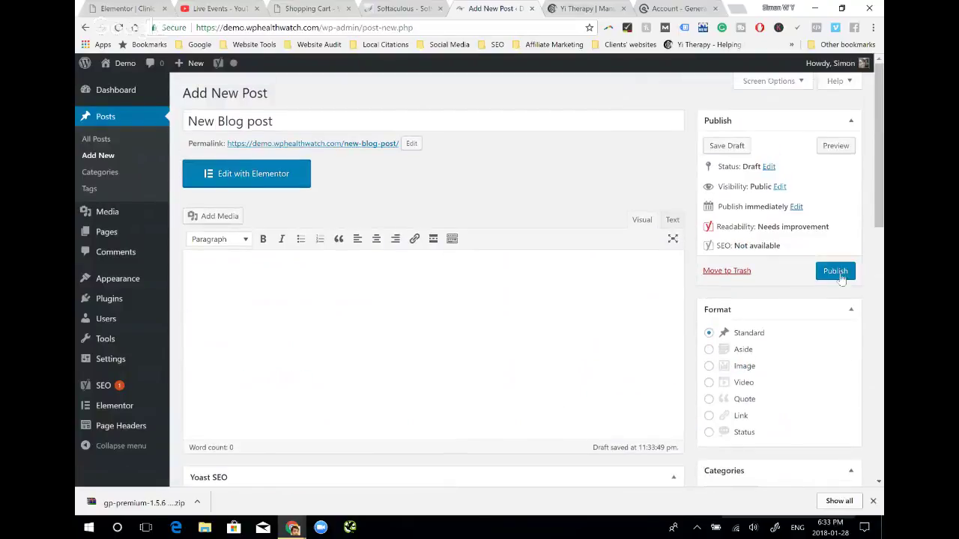
pyautogui.click(840, 276)
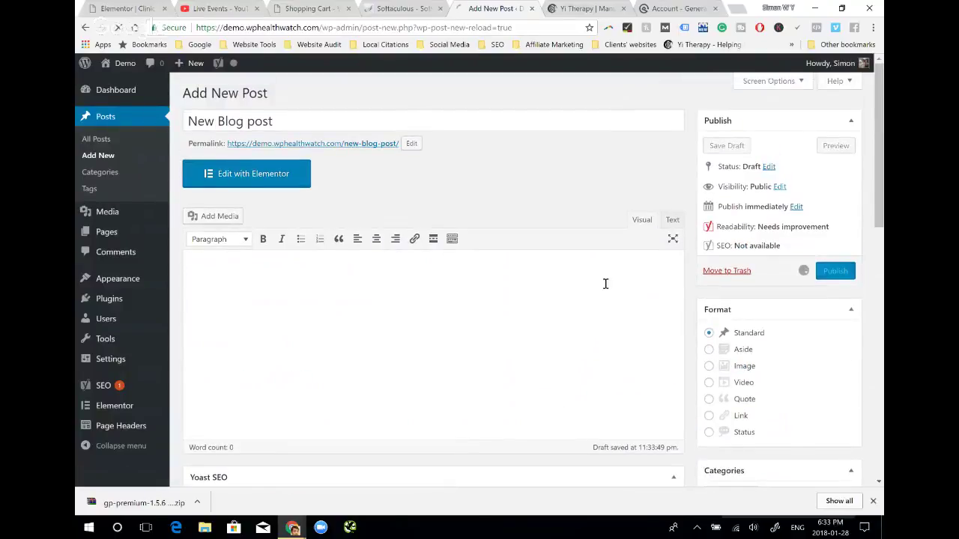
# Add the body text 'adfasdfasdfasdfasdfsadf' and update the post.
pyautogui.click(396, 306)
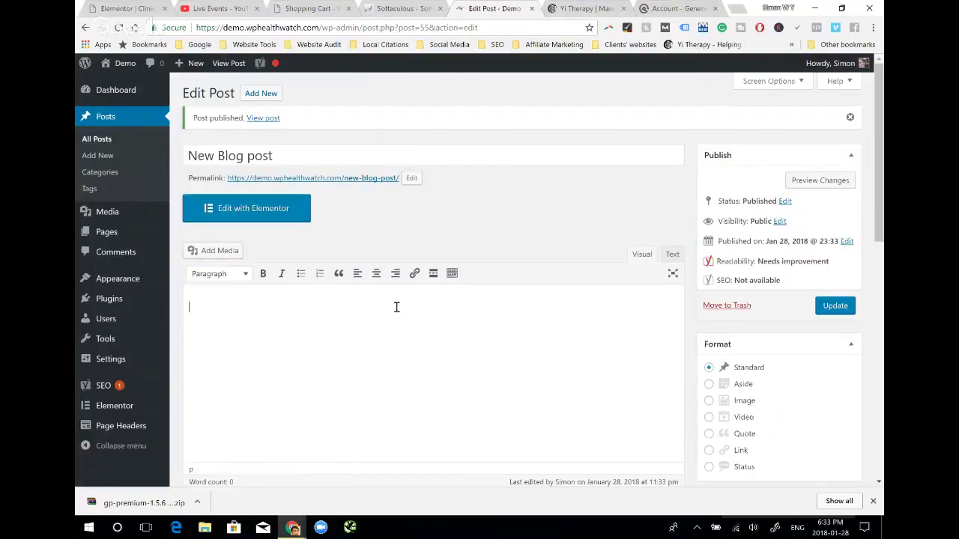
pyautogui.write('adfasdfasdfasdfasdfsadf')
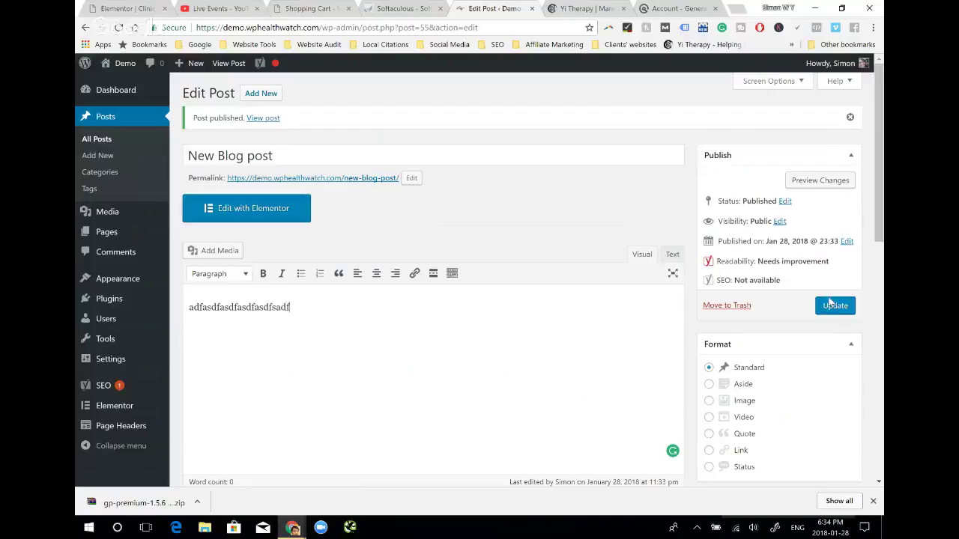
pyautogui.click(831, 308)
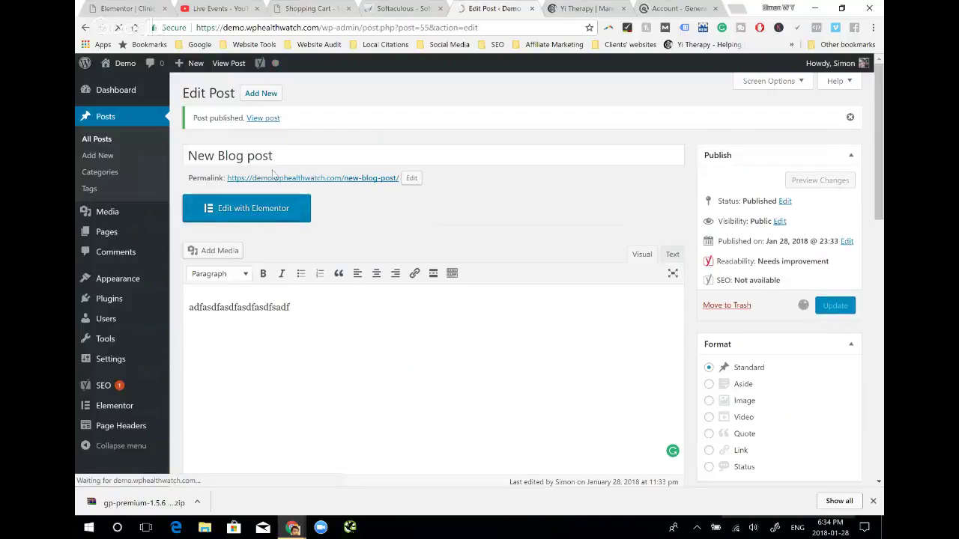
# View the live post with its laptop featured image and body text, then stop screen sharing.
pyautogui.click(268, 120)
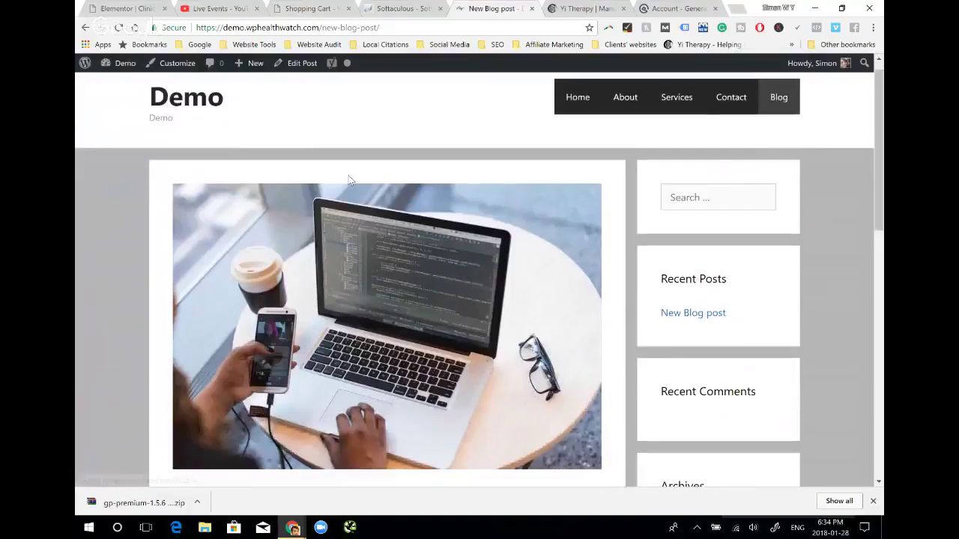
pyautogui.scroll(-4, 348, 180)
pyautogui.scroll(2, 381, 212)
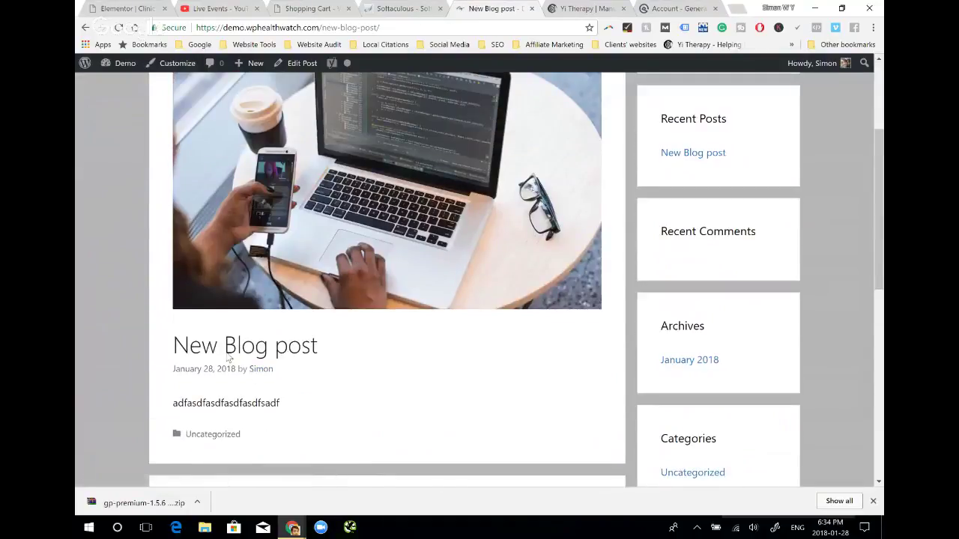
pyautogui.scroll(3, 359, 385)
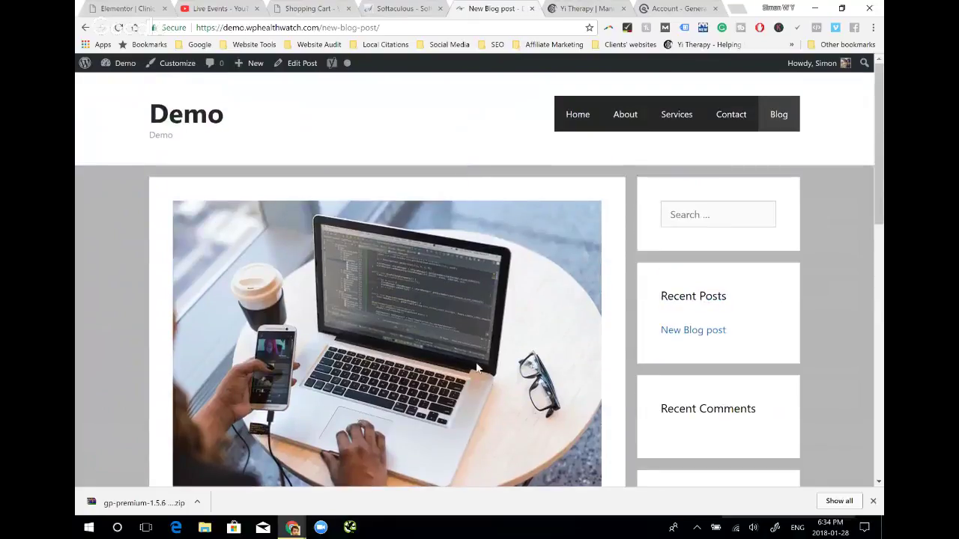
pyautogui.scroll(-2, 470, 367)
pyautogui.scroll(2, 470, 368)
pyautogui.hotkey('alt', 'Tab')
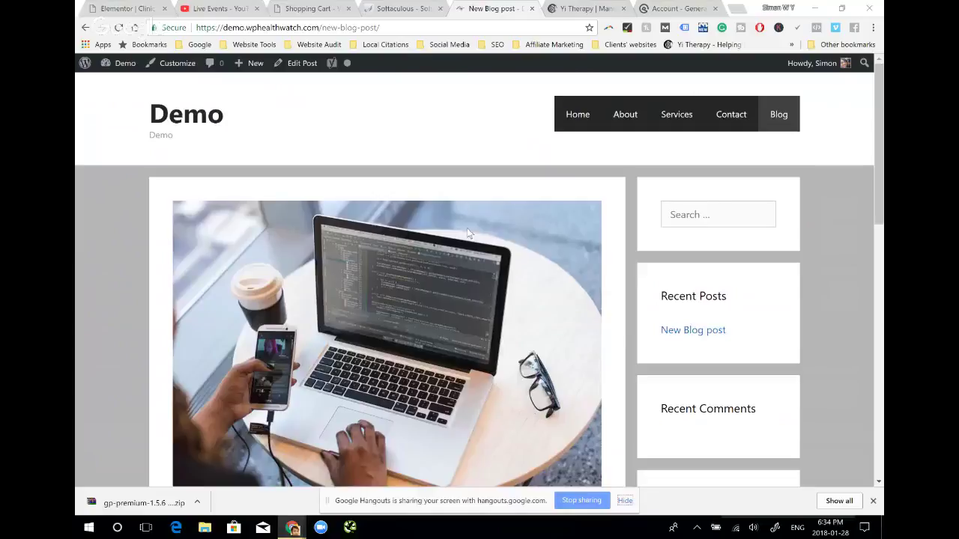
pyautogui.click(579, 500)
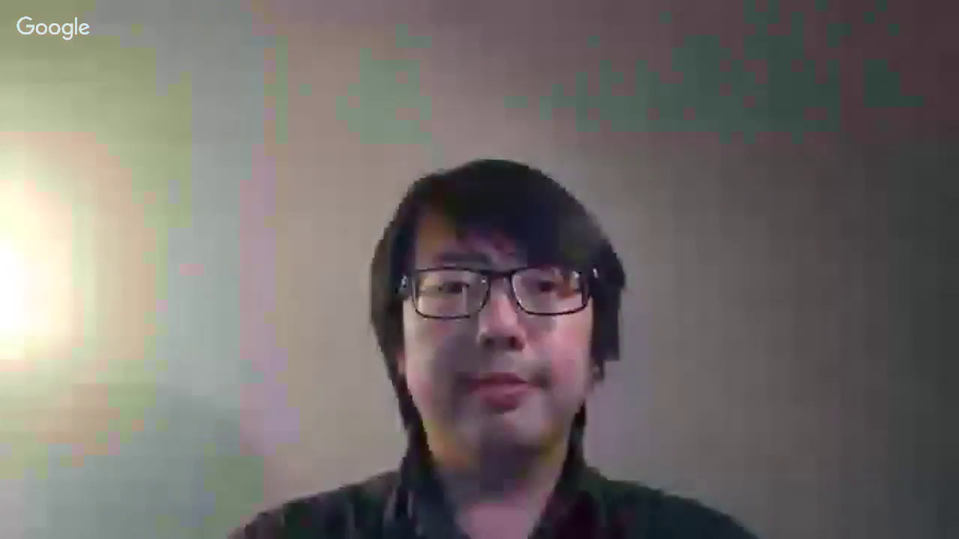